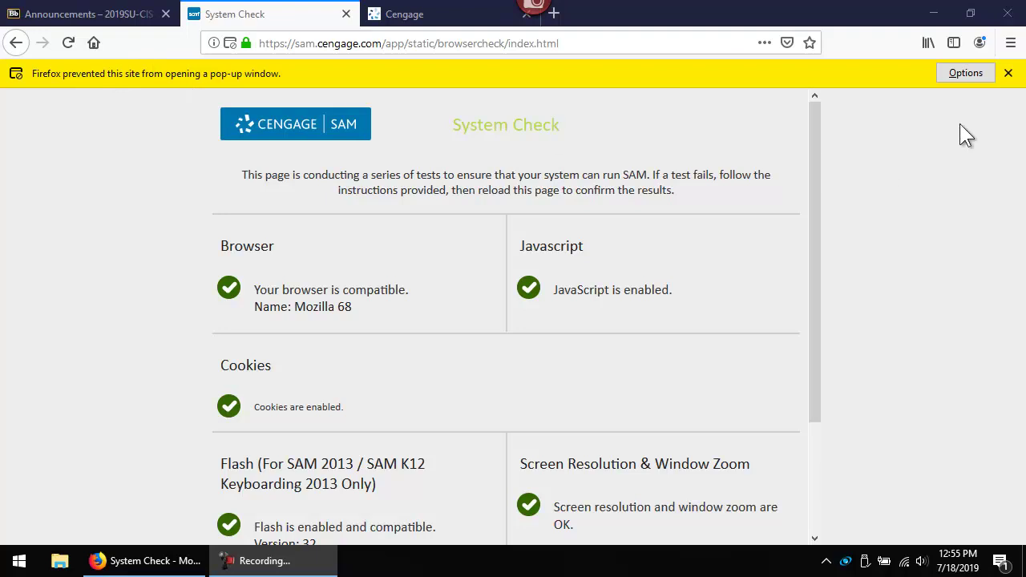
# - Allow pop-ups for sam.cengage.com on the System Check page and close the test pop-up window
pyautogui.click(967, 74)
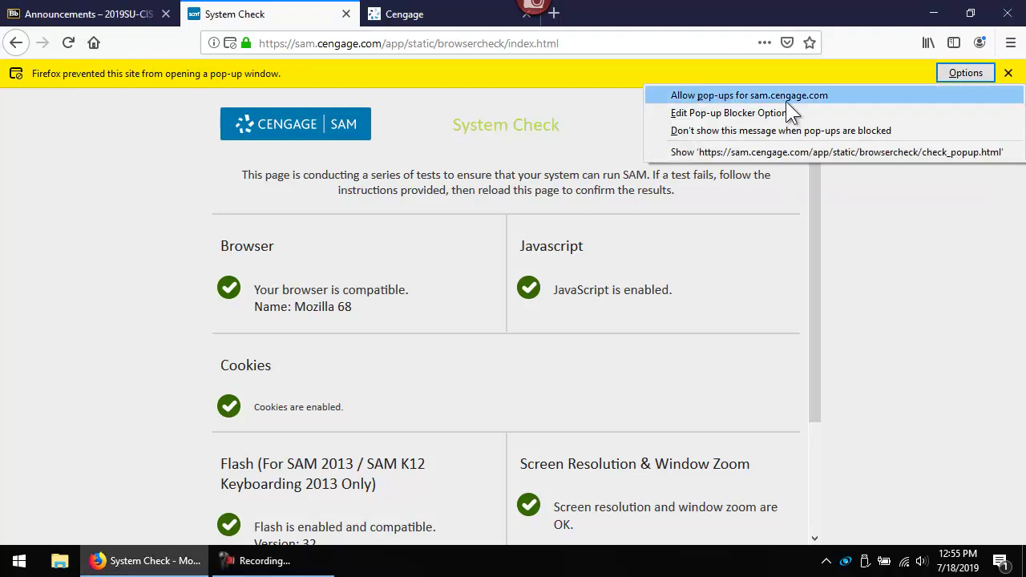
pyautogui.click(828, 99)
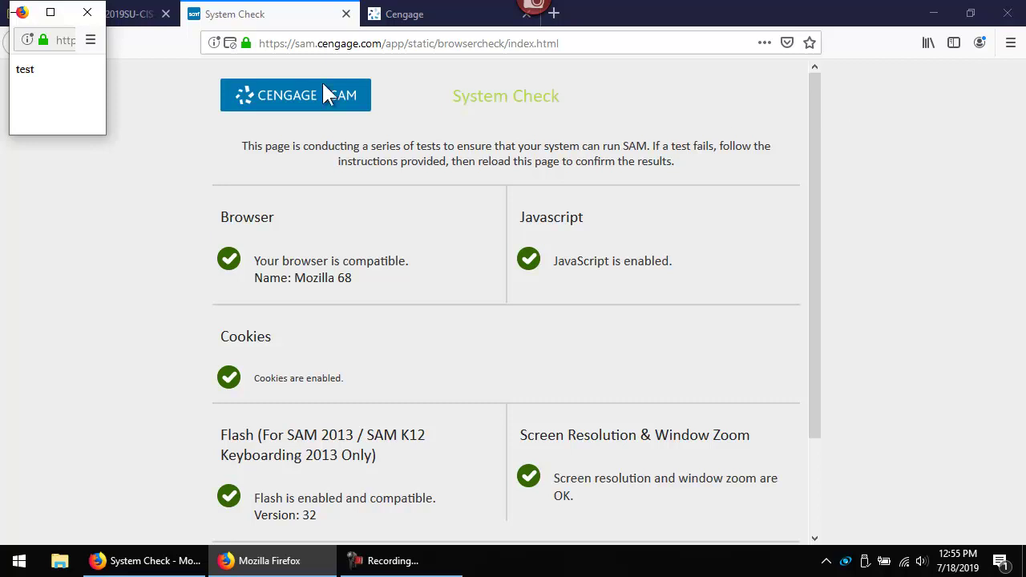
pyautogui.click(93, 15)
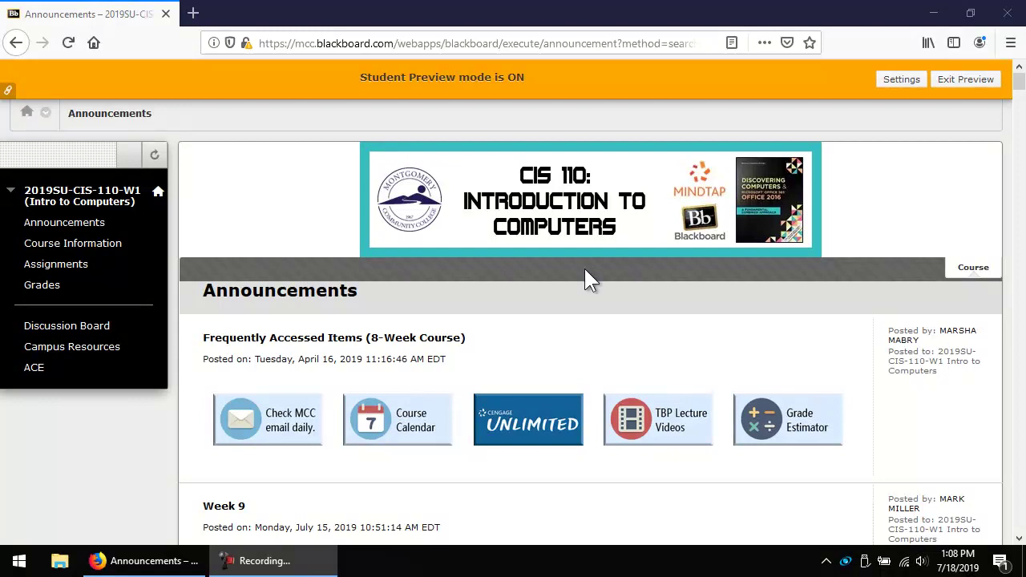
# - Open Cengage Unlimited from the Blackboard announcements and sign in with the student e-mail and account password, without saving the login
pyautogui.click(530, 424)
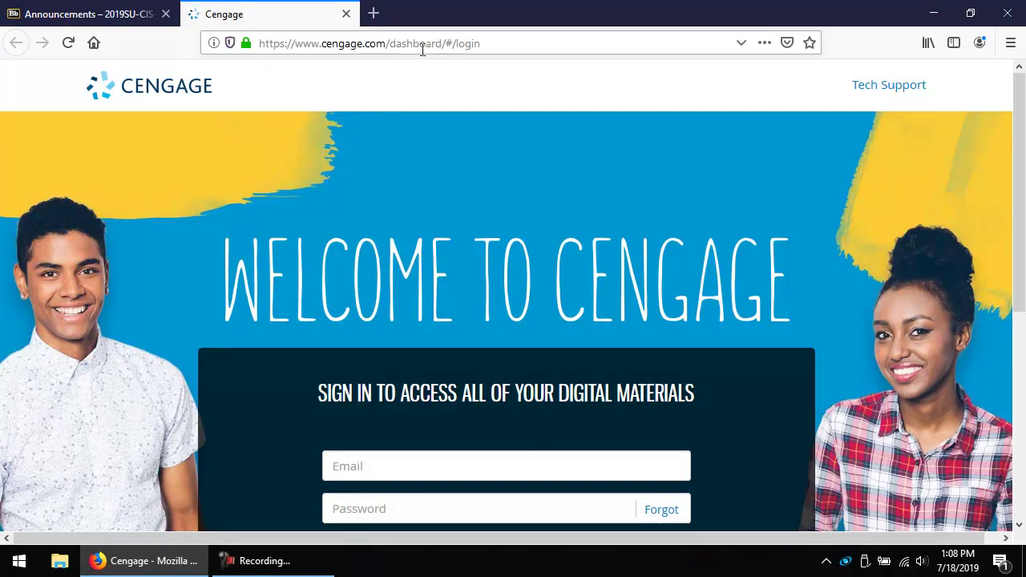
pyautogui.click(460, 470)
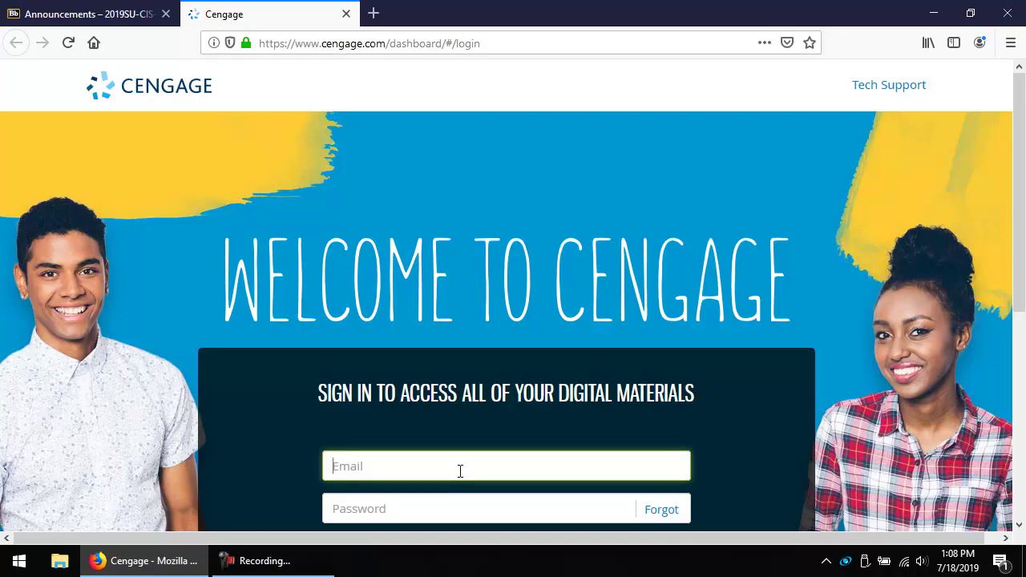
pyautogui.write('mab')
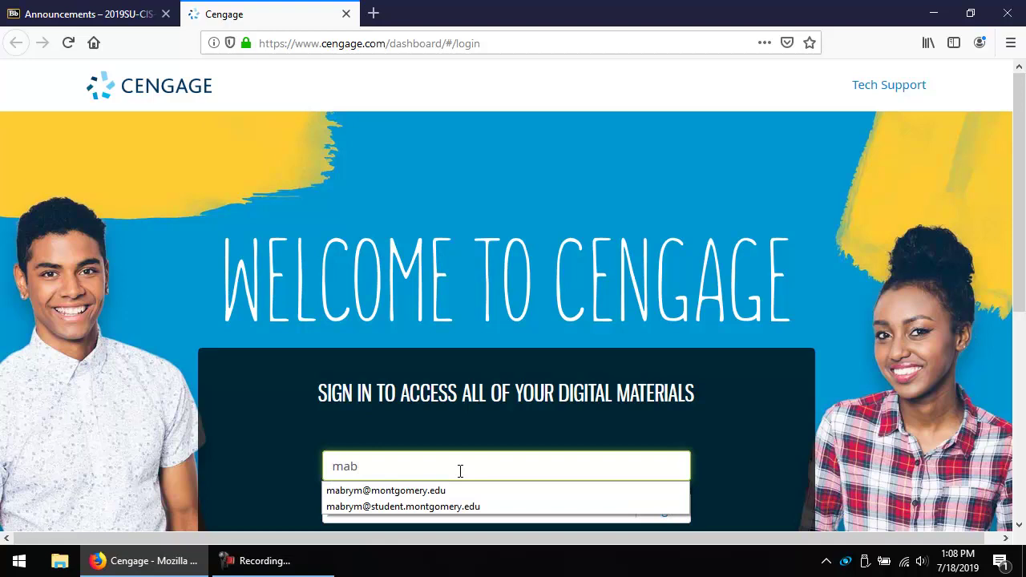
pyautogui.click(458, 507)
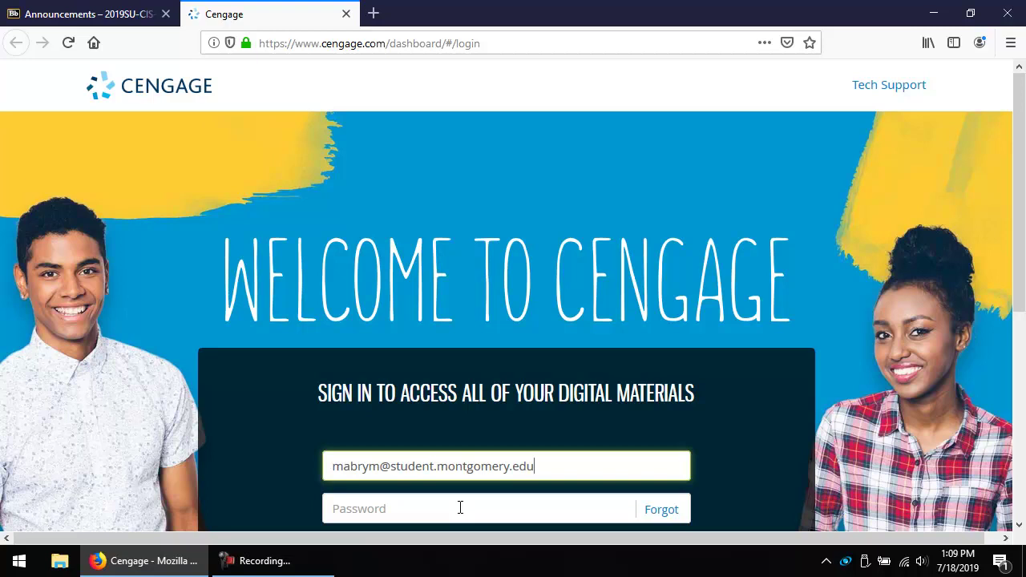
pyautogui.click(460, 508)
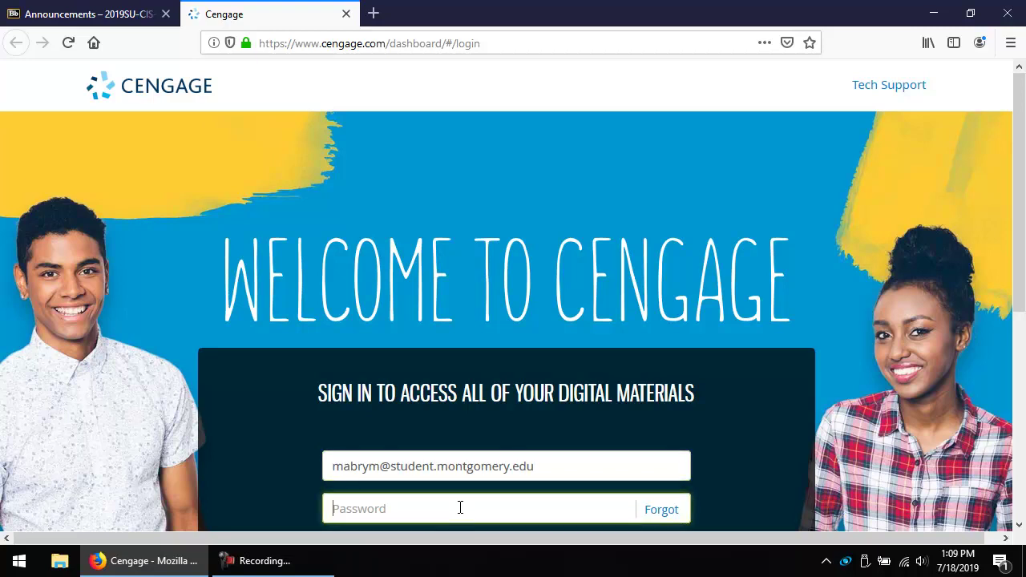
pyautogui.write('••••••••')
pyautogui.scroll(-2, 461, 508)
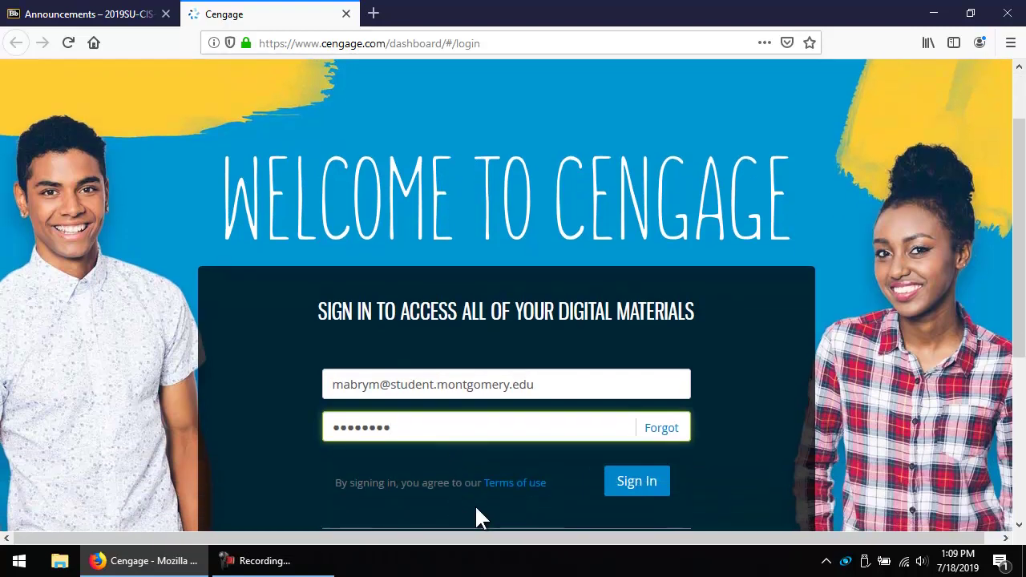
pyautogui.click(636, 486)
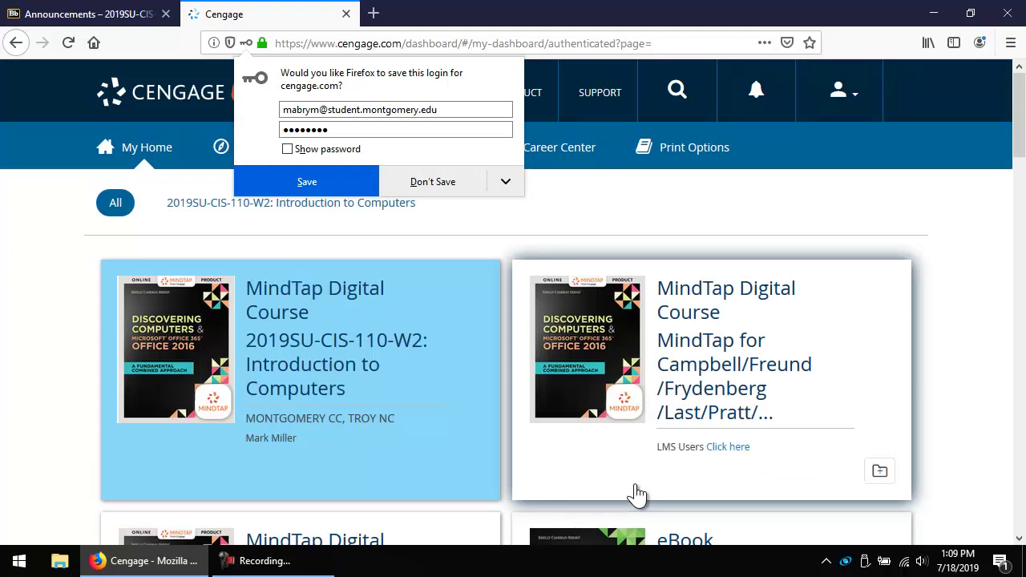
pyautogui.click(453, 187)
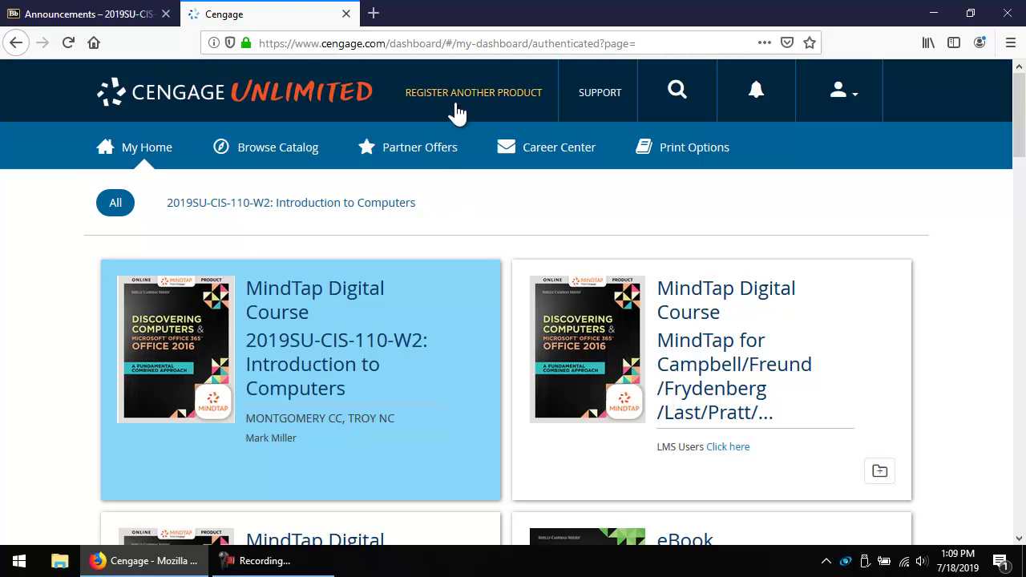
# - Register another product on the Cengage dashboard by pasting the course key and submitting it
pyautogui.click(488, 94)
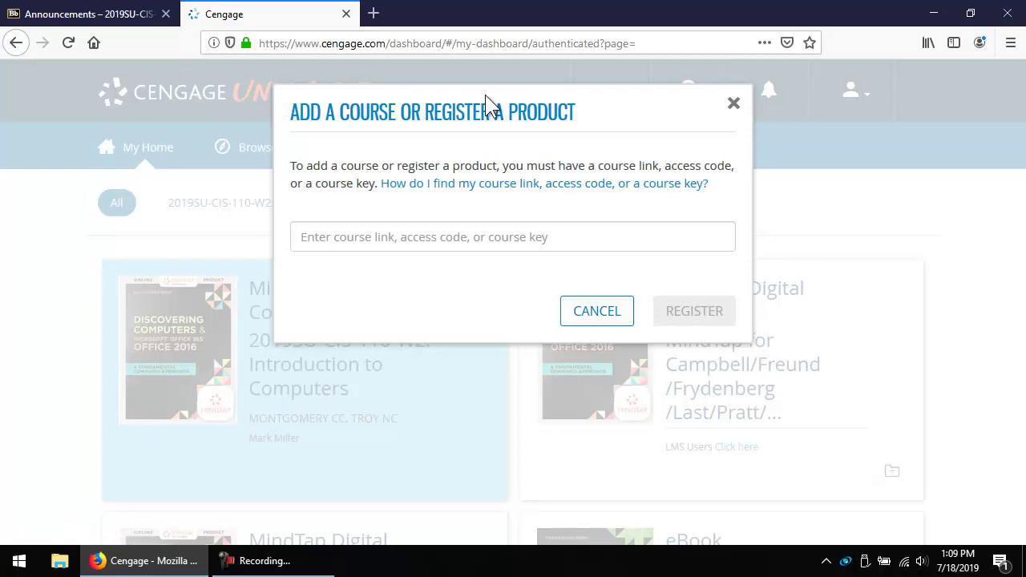
pyautogui.rightClick(464, 231)
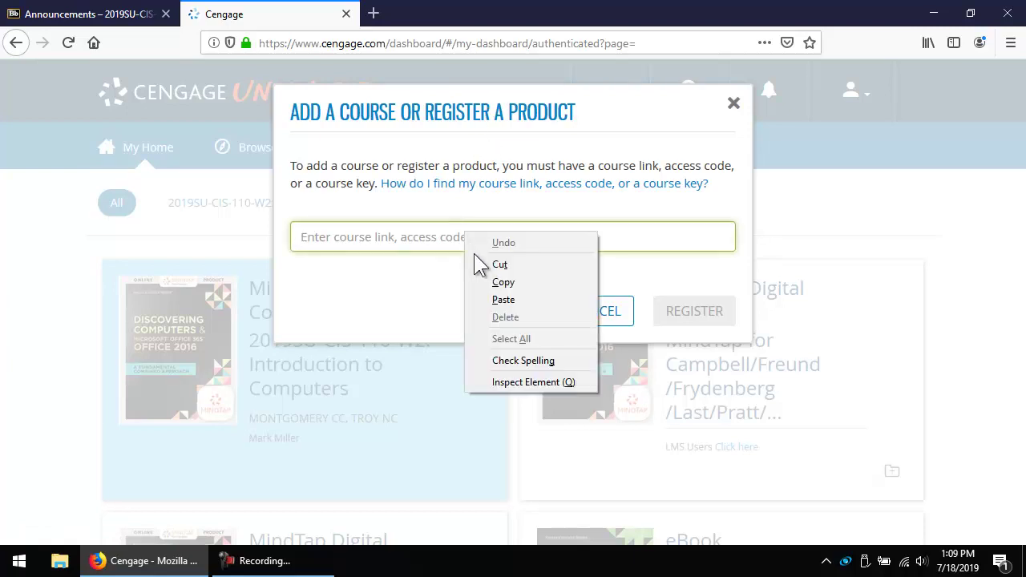
pyautogui.click(487, 297)
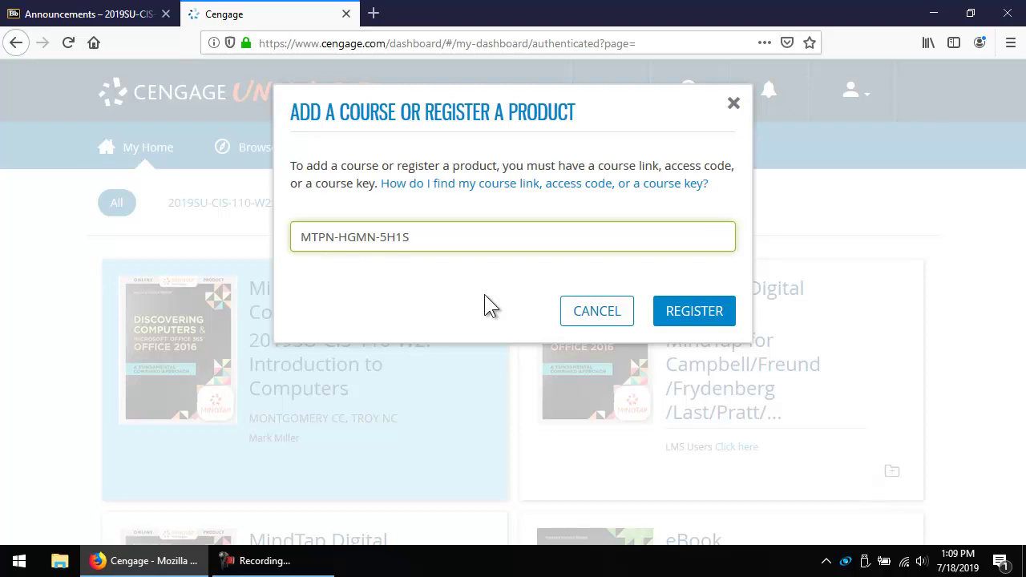
pyautogui.click(718, 325)
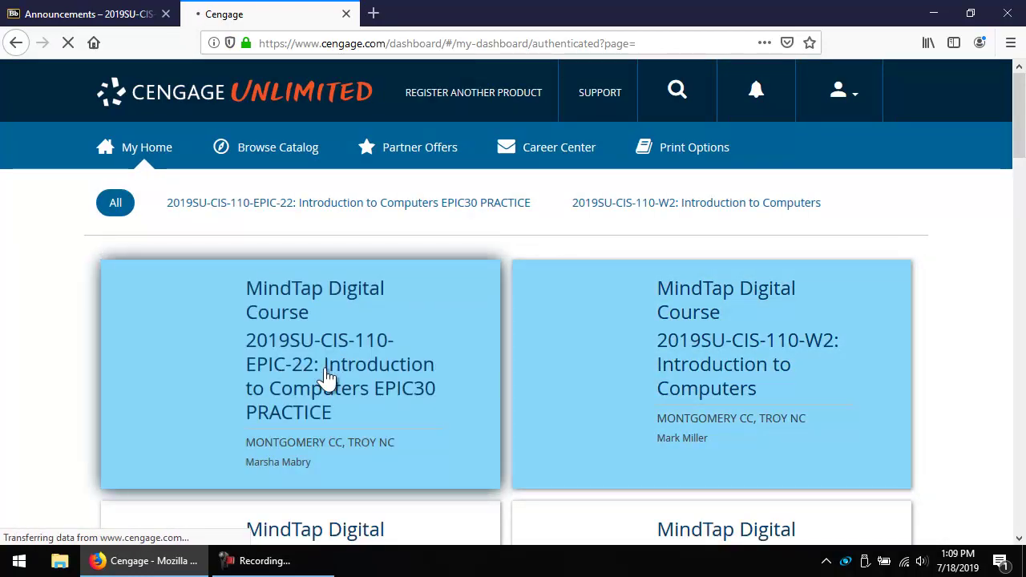
# - Open the 2019SU-CIS-110-EPIC-22 MindTap course and expand all of its activity sections
pyautogui.click(325, 371)
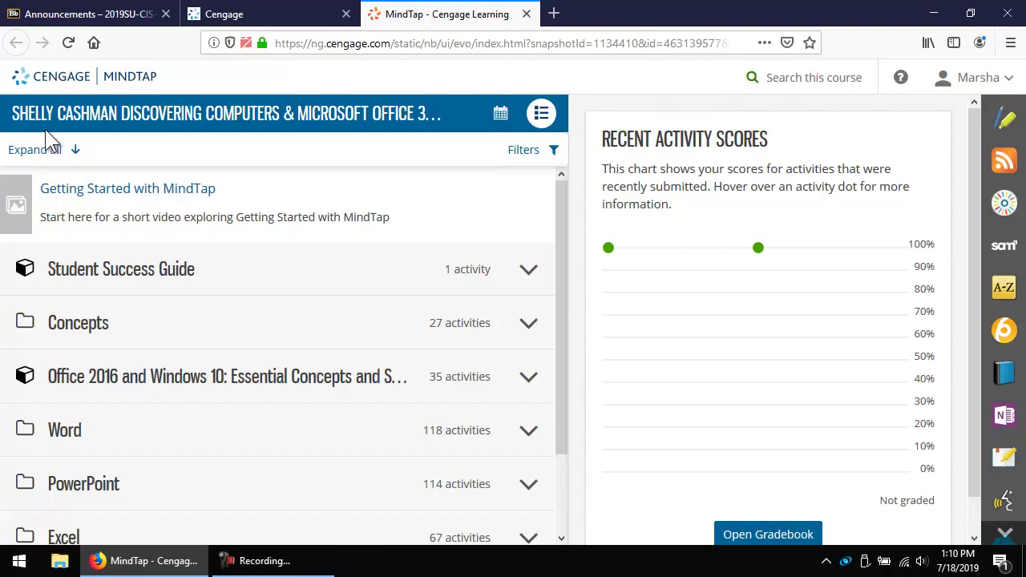
pyautogui.click(44, 152)
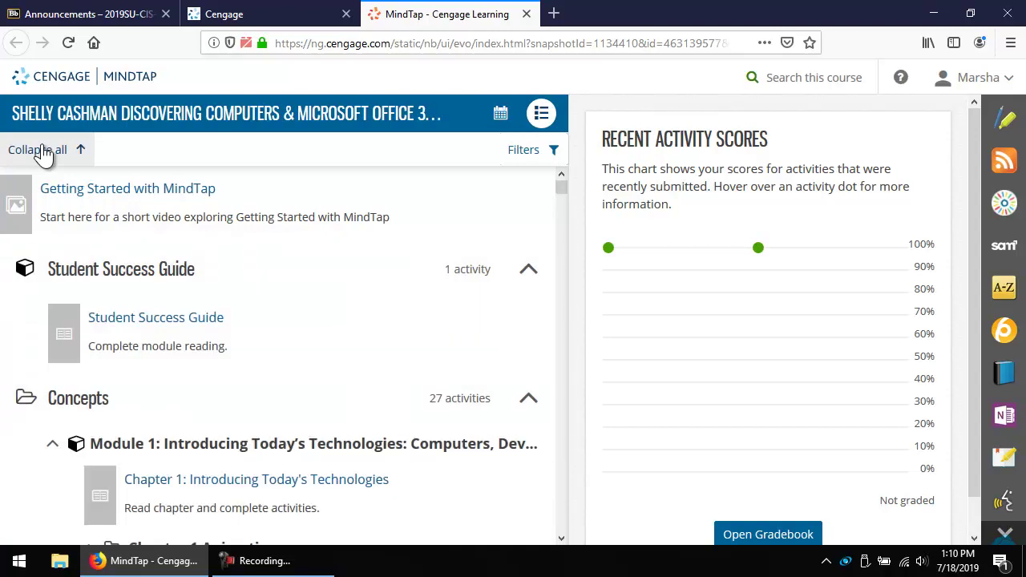
# - Open the Course Calendar from the Blackboard announcements and view the Concepts Module 1 schedule on page 2
pyautogui.click(64, 18)
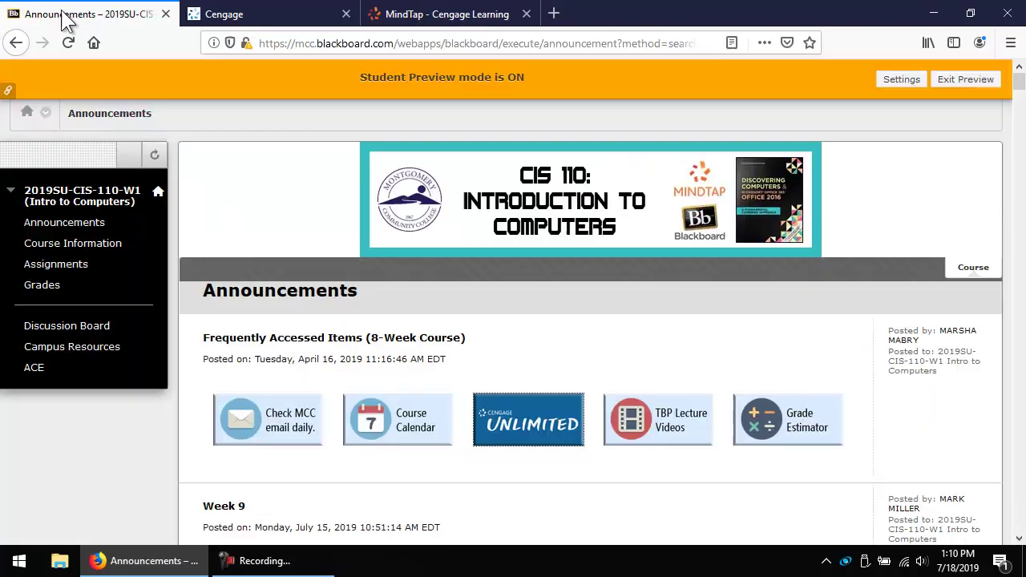
pyautogui.click(385, 426)
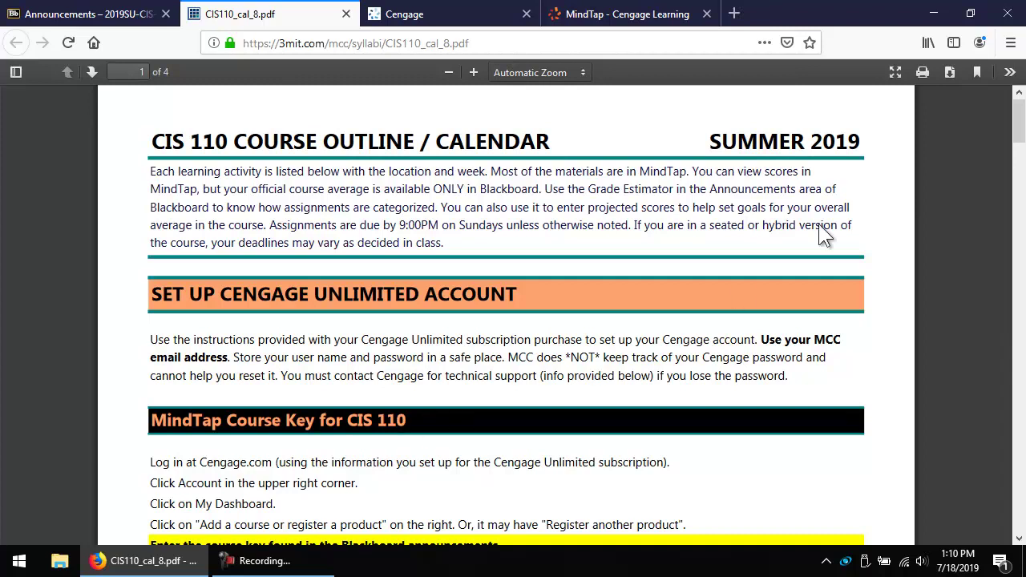
pyautogui.moveTo(1018, 116); pyautogui.dragTo(1003, 217)
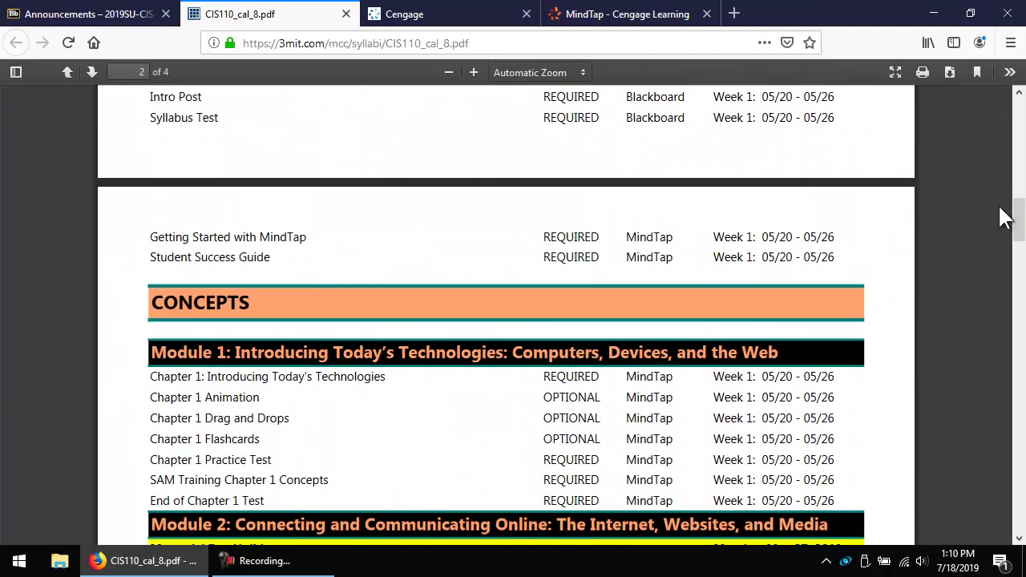
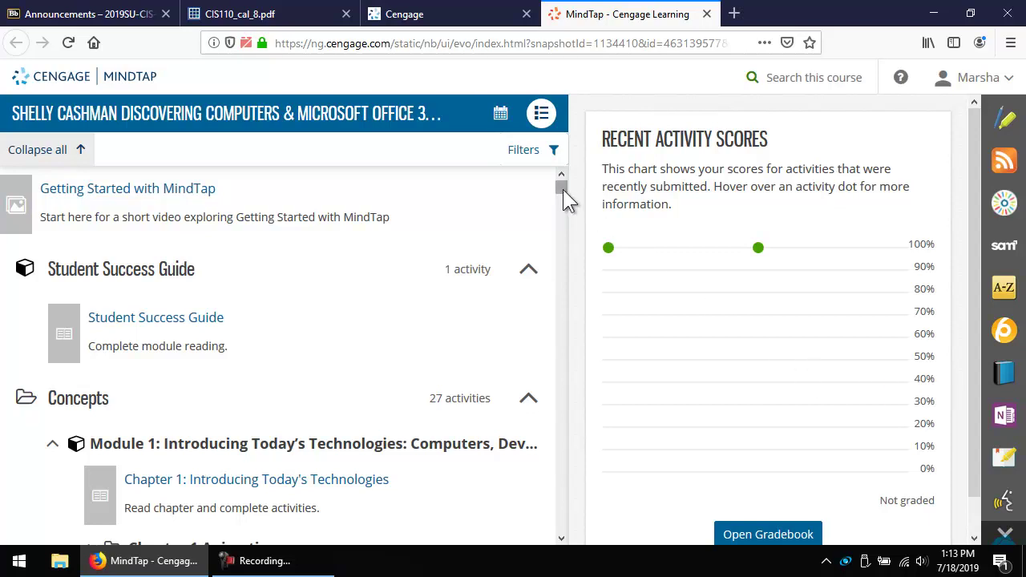
# - Open the Word Module 1 reading in the MindTap course and page back to section 1-7d, Extend Your Knowledge
pyautogui.moveTo(562, 189); pyautogui.dragTo(567, 259)
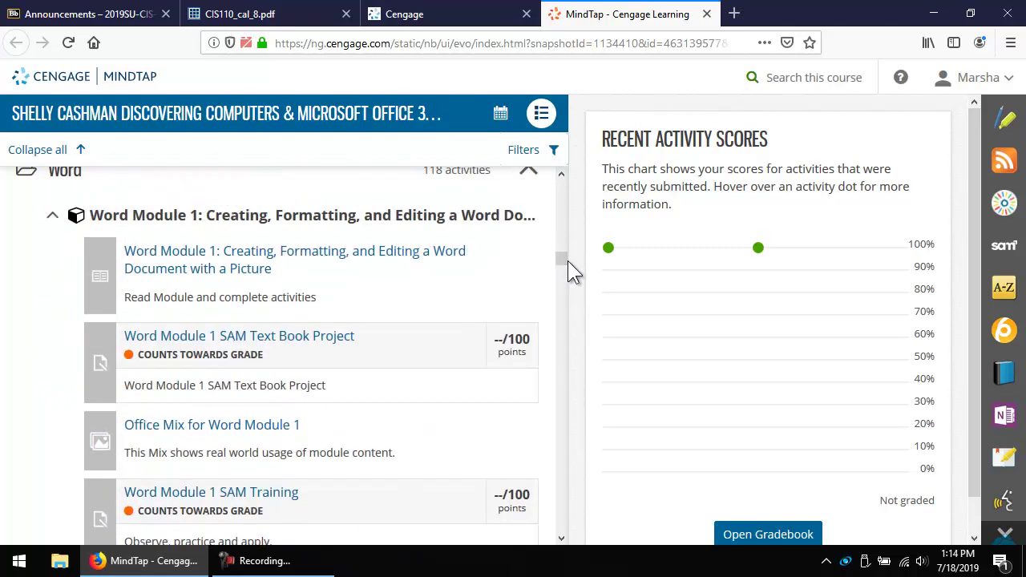
pyautogui.click(344, 253)
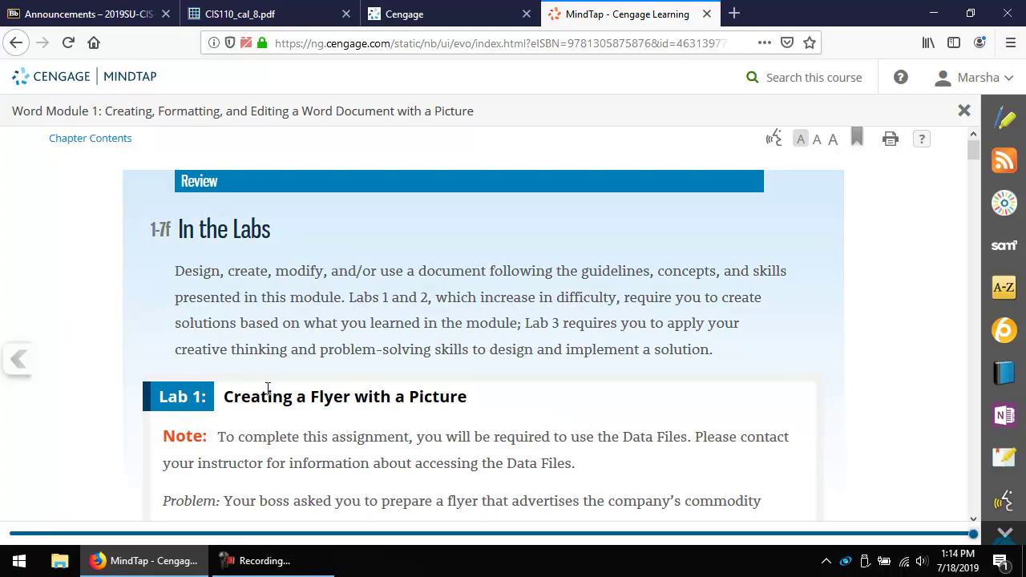
pyautogui.click(20, 366)
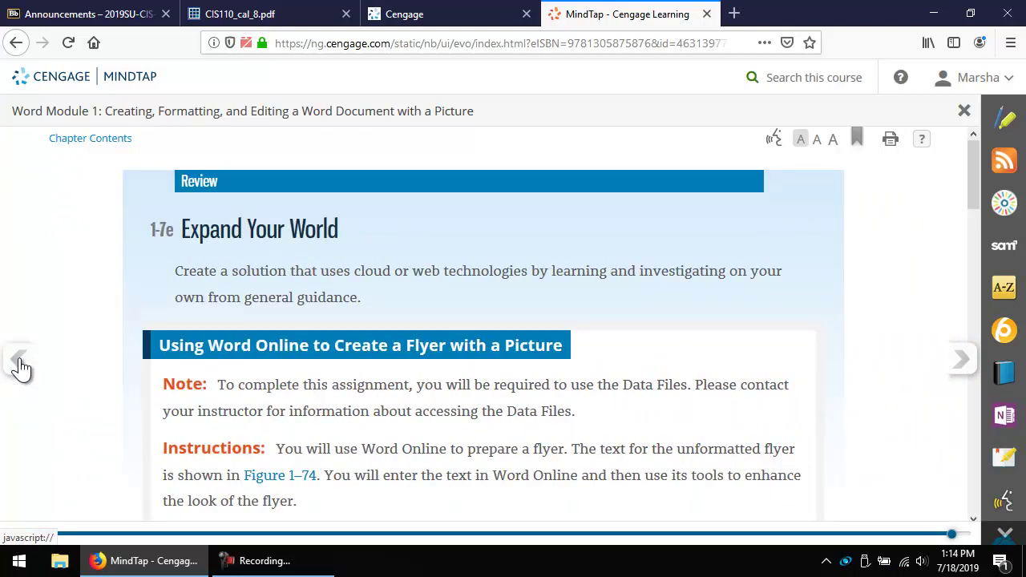
pyautogui.click(20, 366)
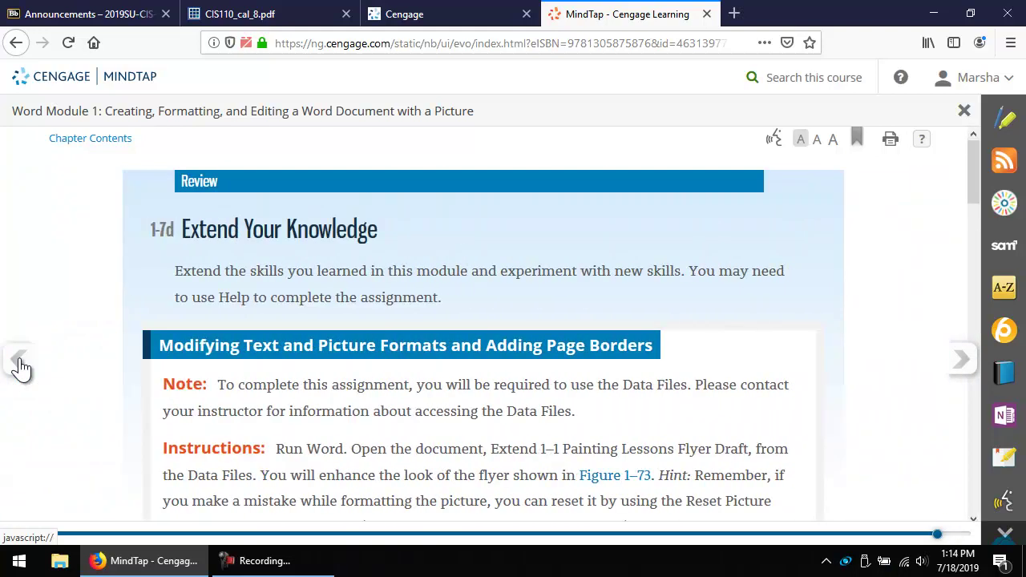
# - Look over the Word Module 1 chapter contents and page forward to the numbered steps of section 1-1a, To Run Word and Specify Settings
pyautogui.click(97, 140)
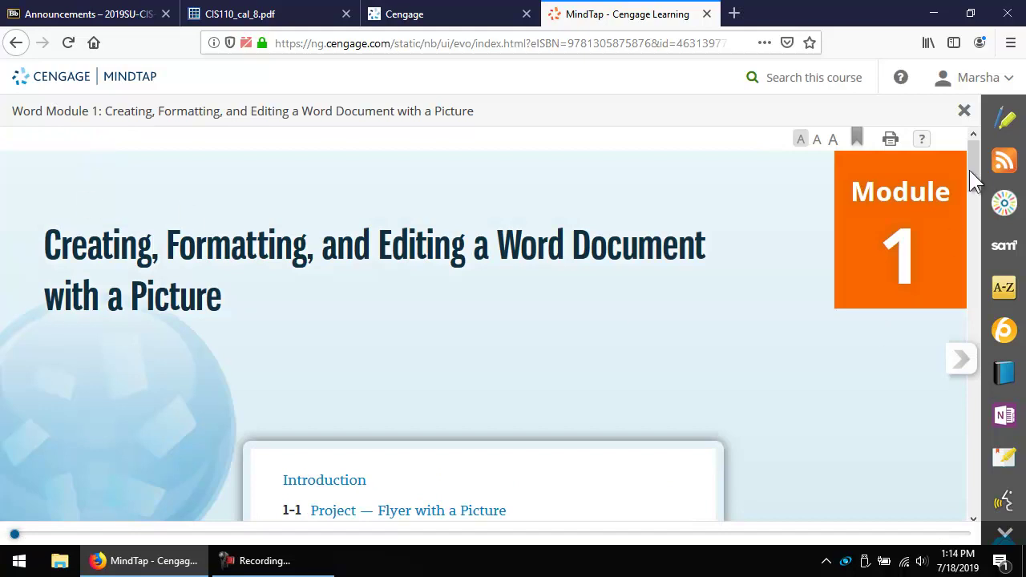
pyautogui.moveTo(971, 164); pyautogui.dragTo(969, 215)
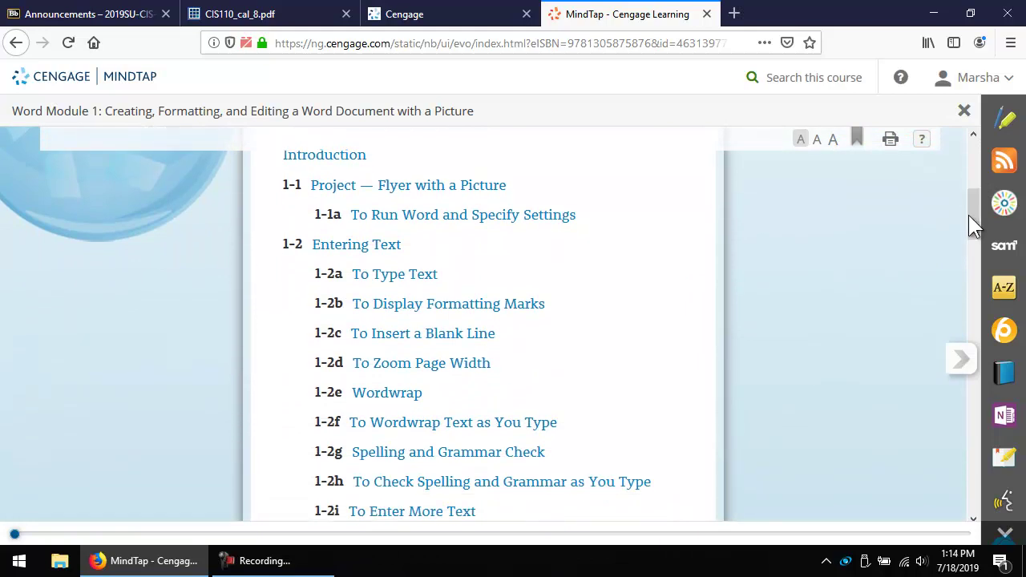
pyautogui.click(968, 368)
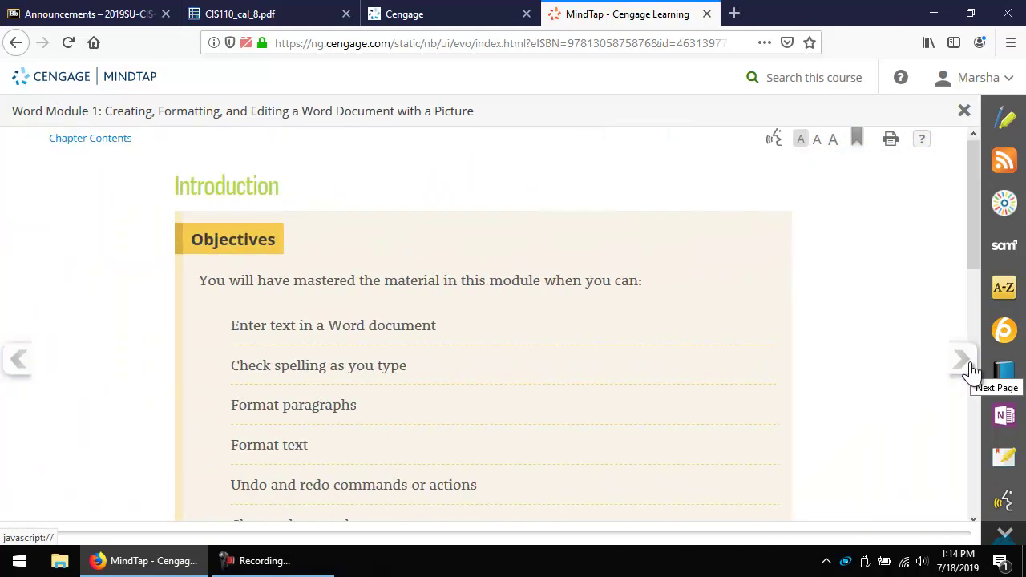
pyautogui.click(968, 368)
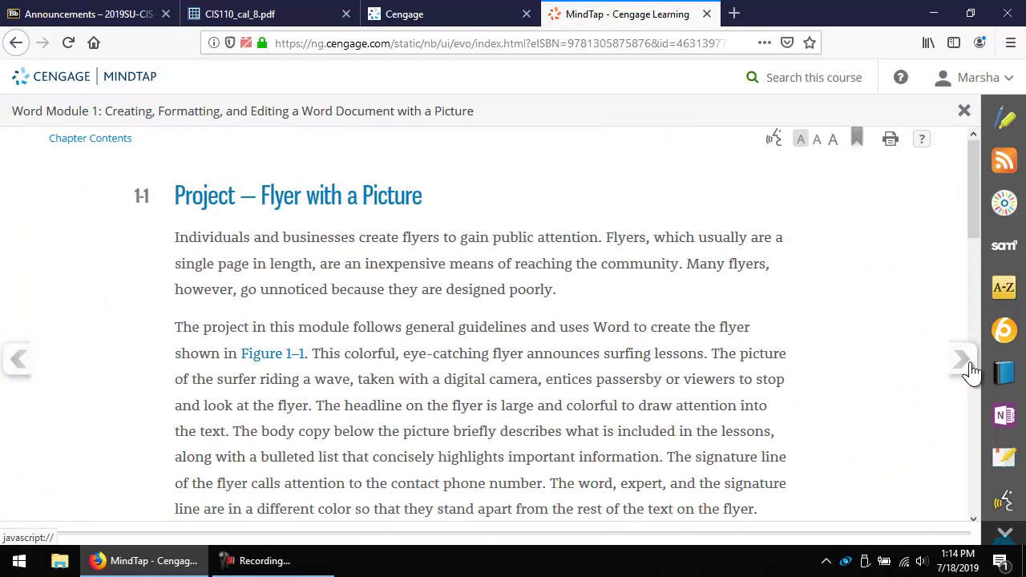
pyautogui.click(969, 367)
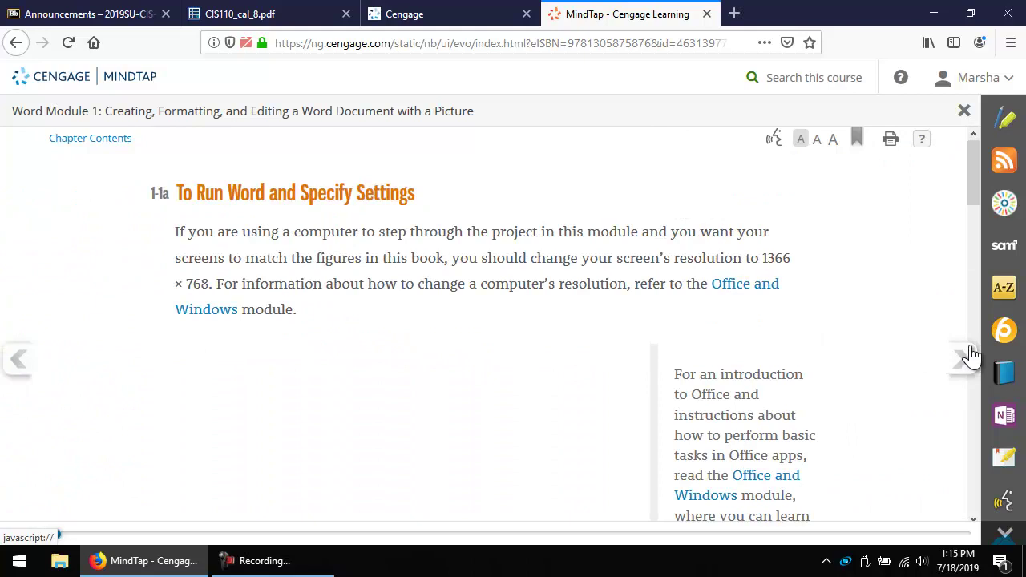
pyautogui.moveTo(971, 169); pyautogui.dragTo(968, 265)
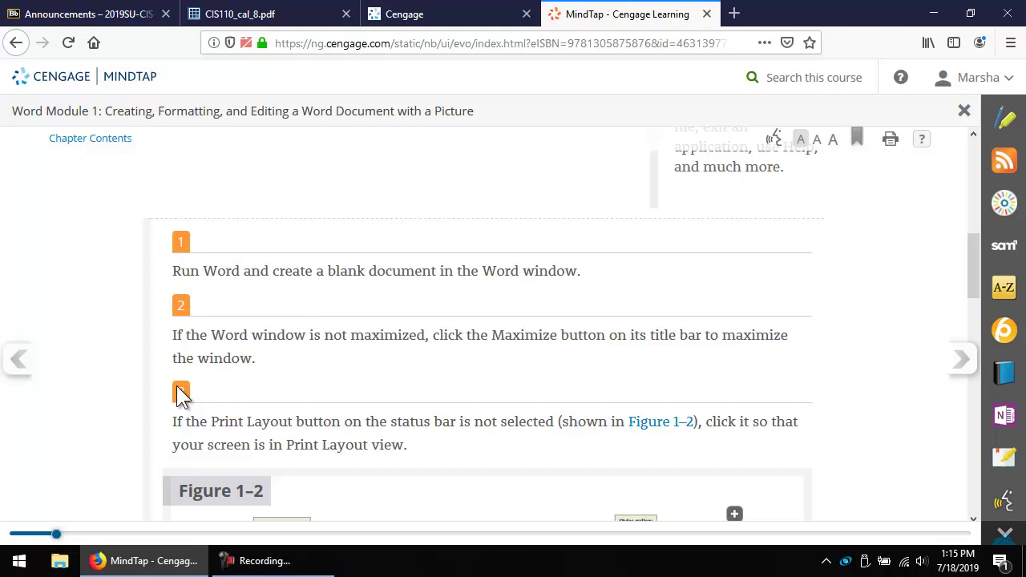
# - Return to the Blackboard announcements and open the TBP Lecture Videos
pyautogui.click(107, 13)
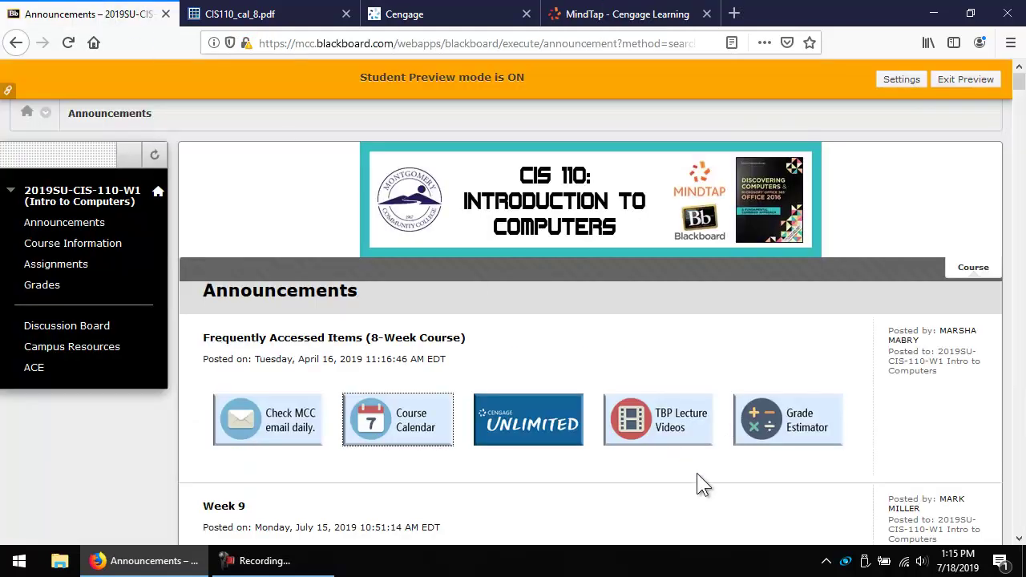
pyautogui.click(684, 433)
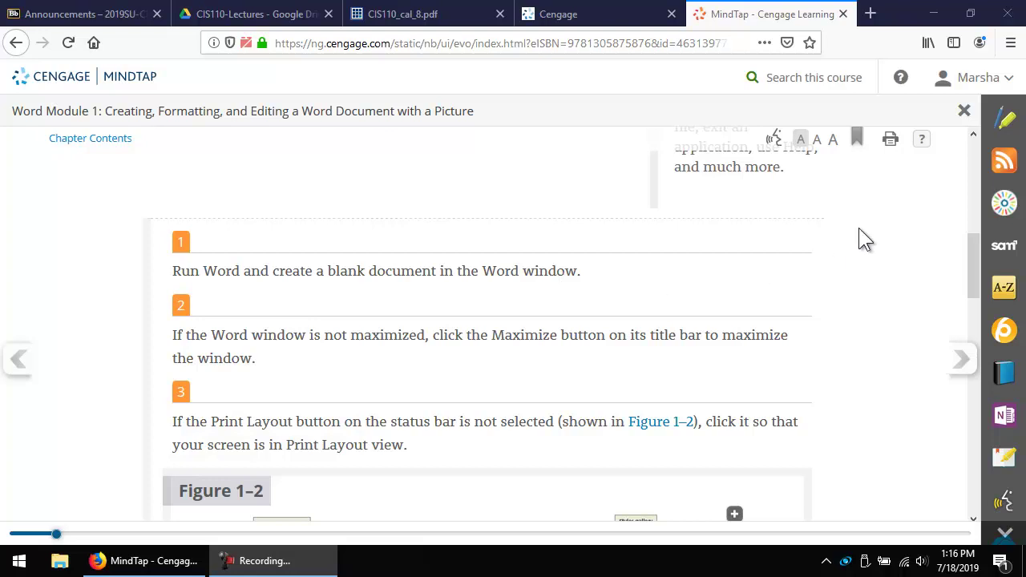
# - Close the Word Module 1 reading in MindTap and open the Chapter 1 Practice Test
pyautogui.click(965, 111)
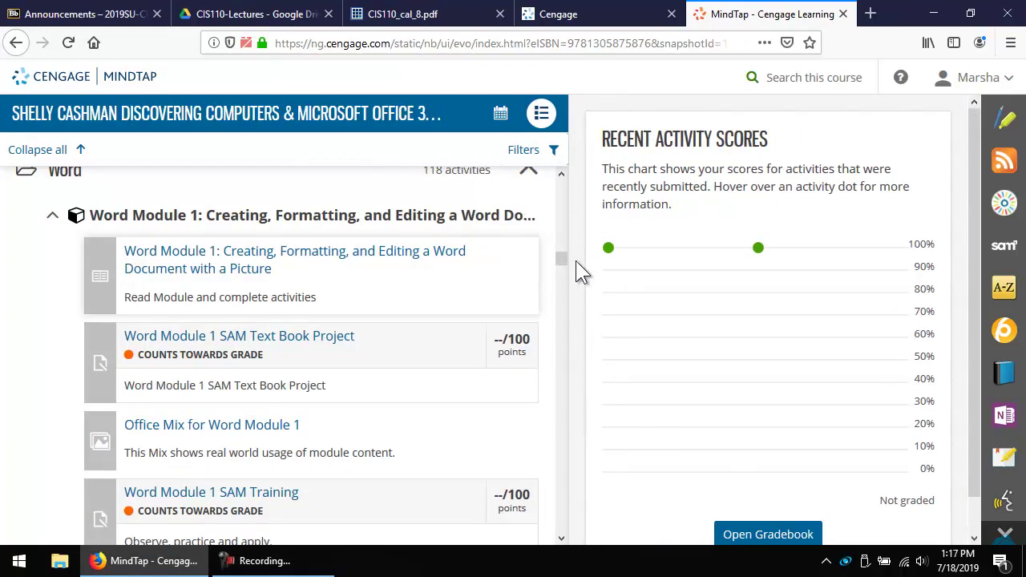
pyautogui.moveTo(557, 259); pyautogui.dragTo(562, 202)
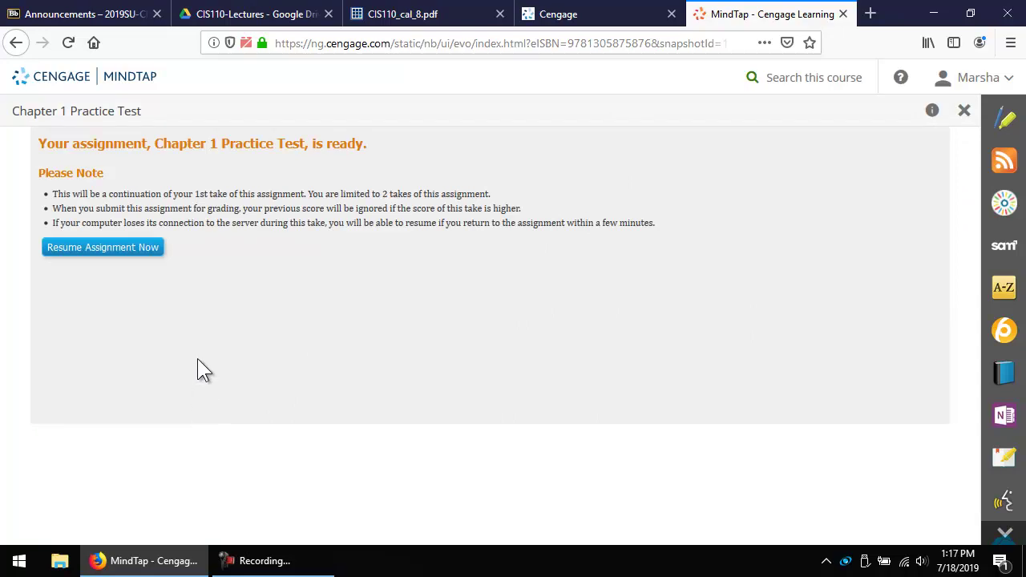
# - Resume the Chapter 1 Practice Test, answer question 4 with network and question 5 with e-book, and advance to question 6
pyautogui.click(109, 254)
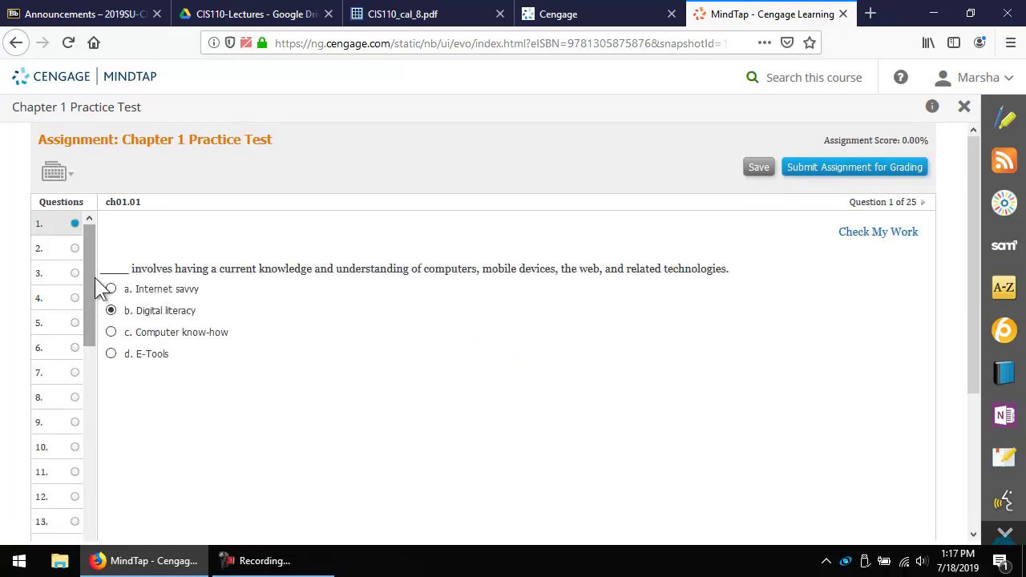
pyautogui.click(76, 300)
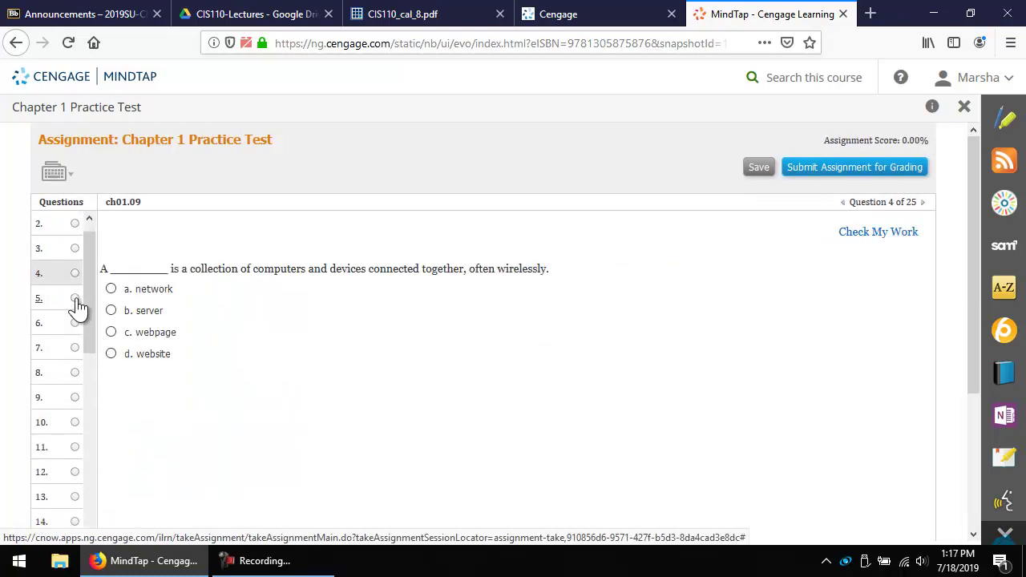
pyautogui.click(112, 290)
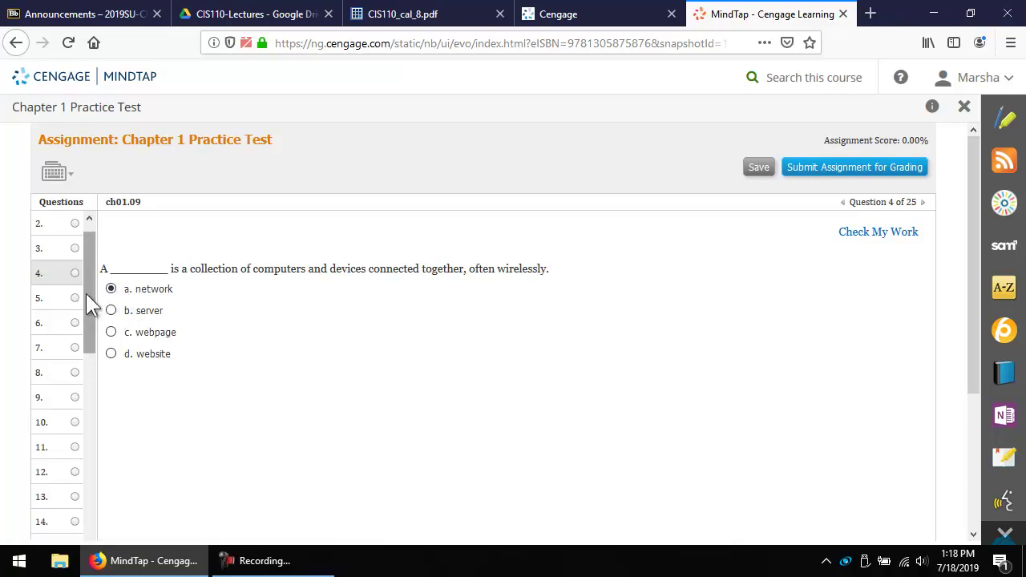
pyautogui.click(75, 300)
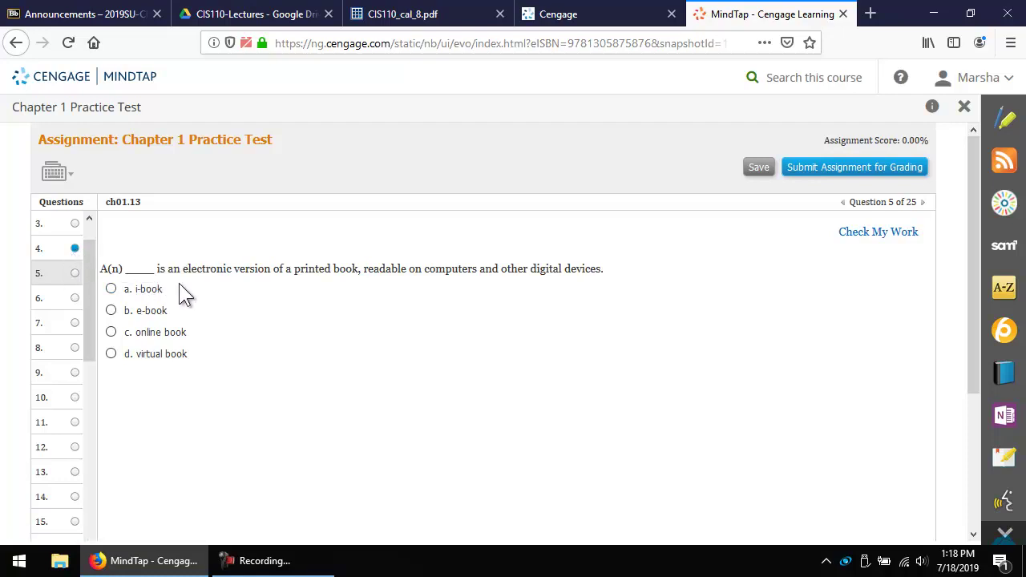
pyautogui.click(111, 311)
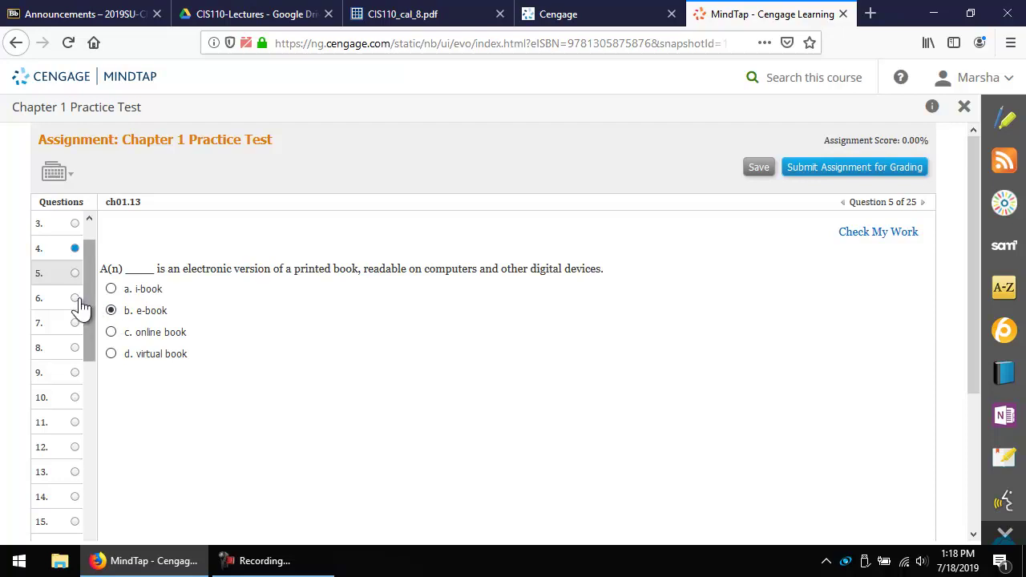
pyautogui.click(86, 310)
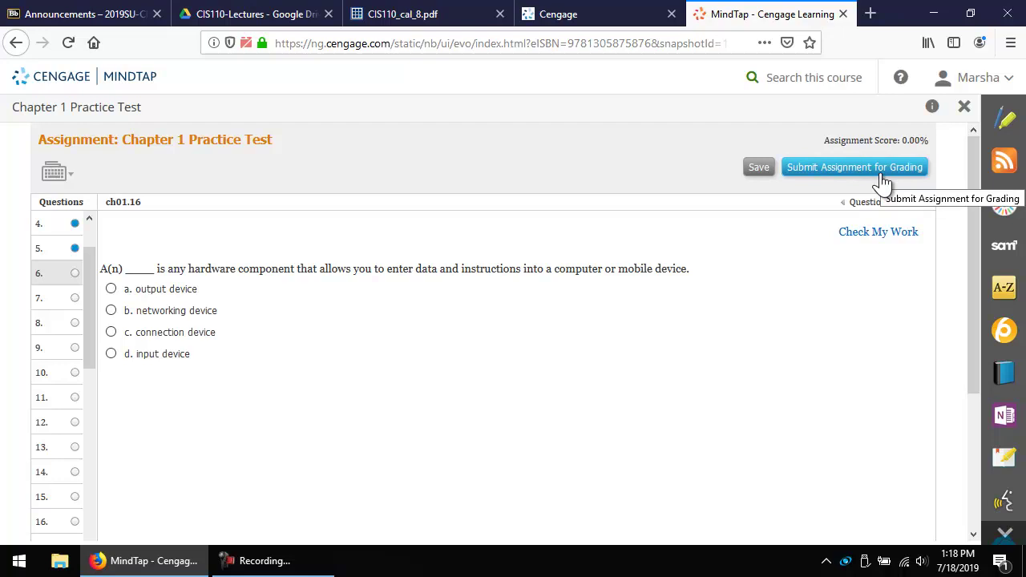
# - Submit the partially answered Chapter 1 Practice Test for grading and close its take details
pyautogui.click(882, 178)
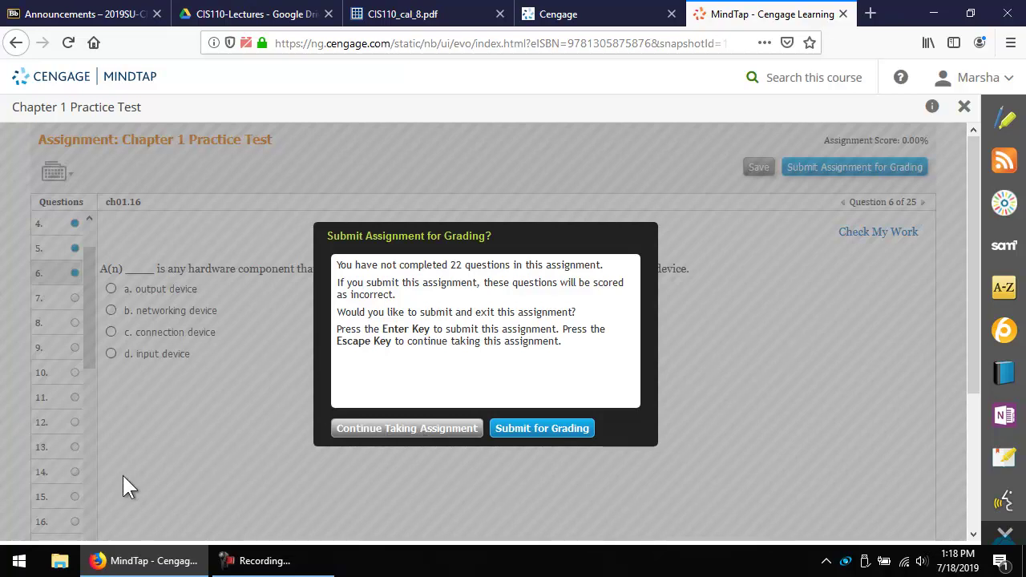
pyautogui.click(558, 431)
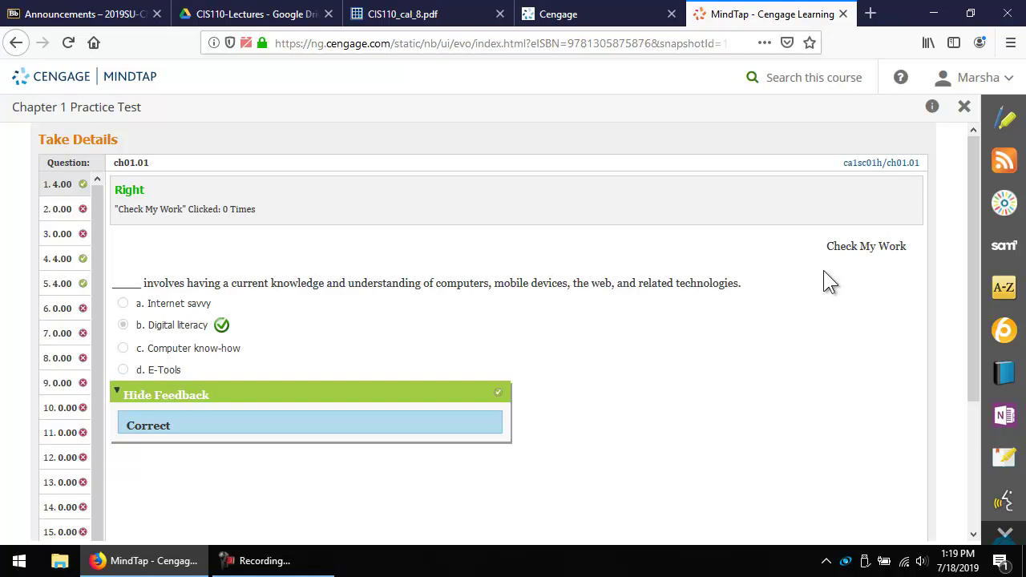
pyautogui.click(964, 109)
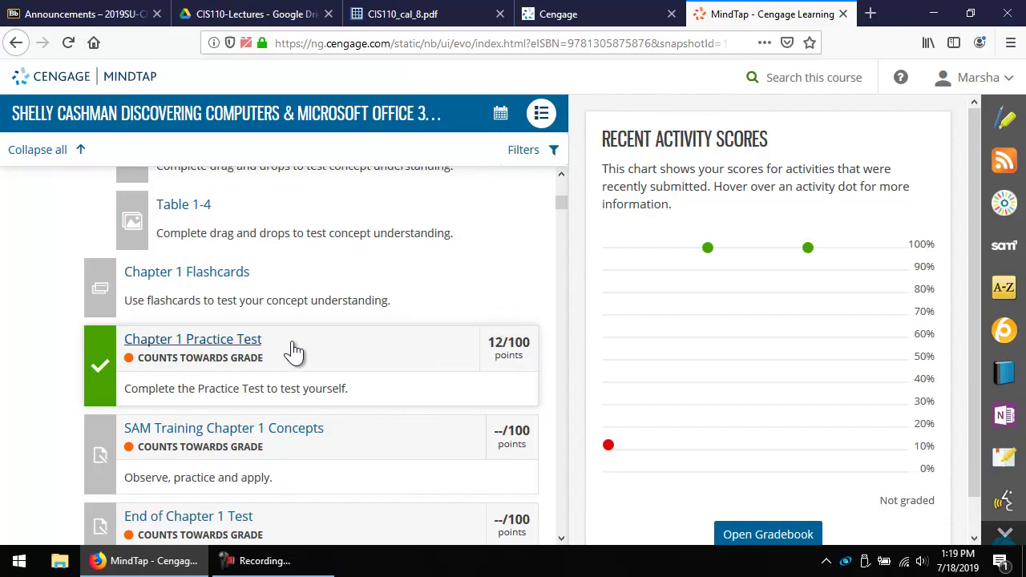
# - Reopen the Chapter 1 Practice Test and review the graded answers of Attempt 1
pyautogui.click(216, 342)
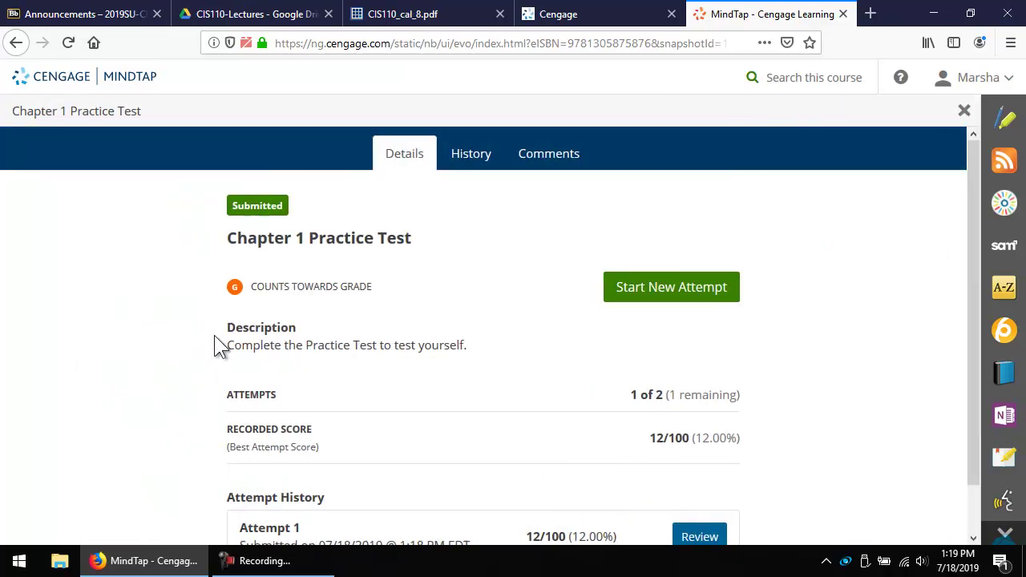
pyautogui.scroll(-1, 346, 312)
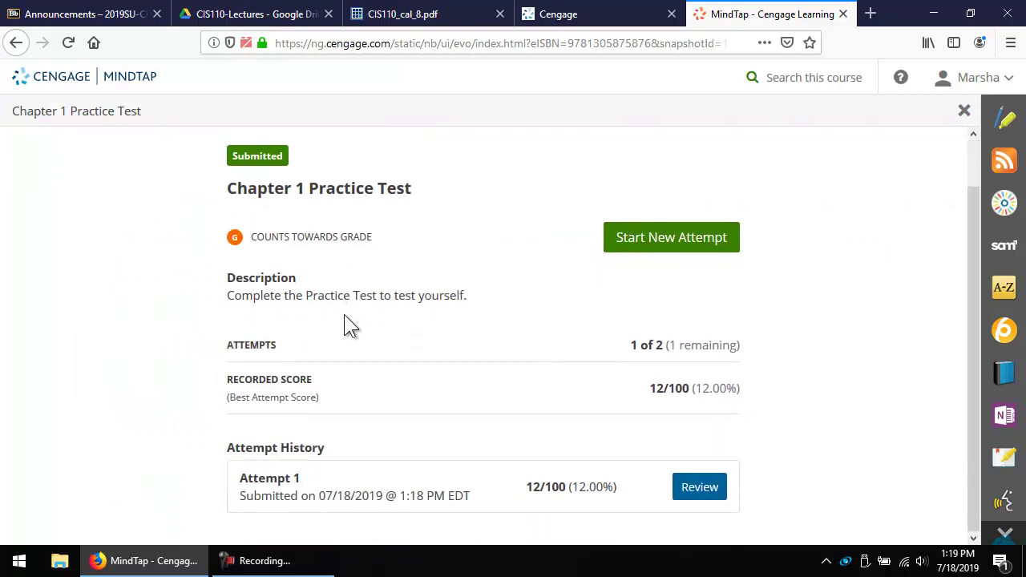
pyautogui.click(698, 491)
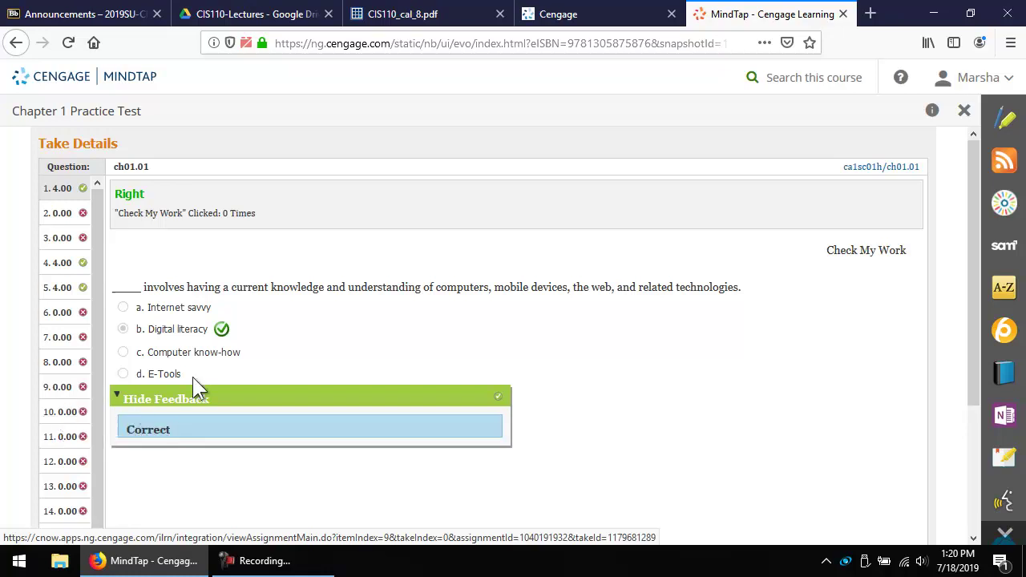
pyautogui.click(964, 111)
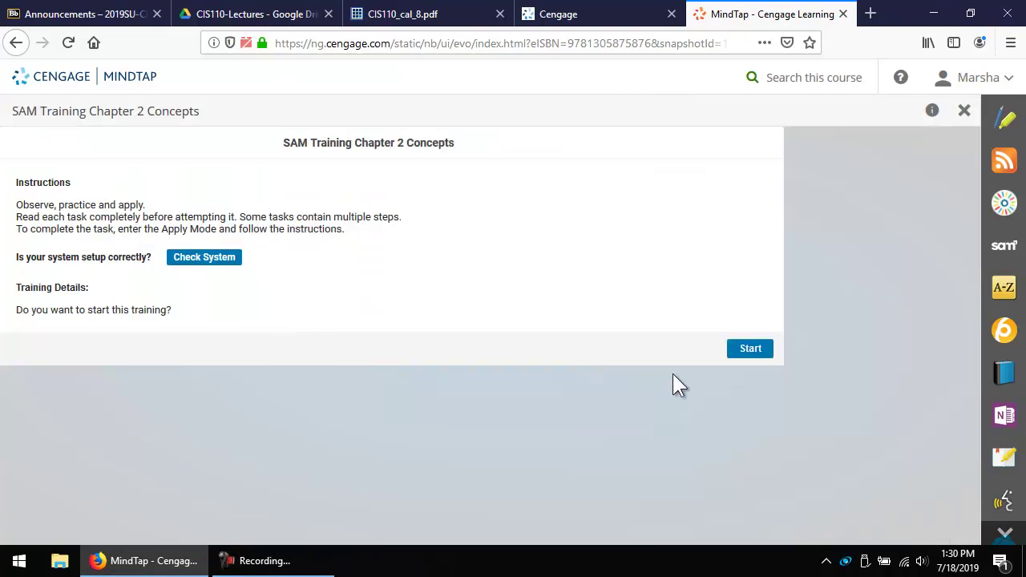
# - Start SAM Training Chapter 2 Concepts in a maximized window and look over its task list
pyautogui.click(751, 350)
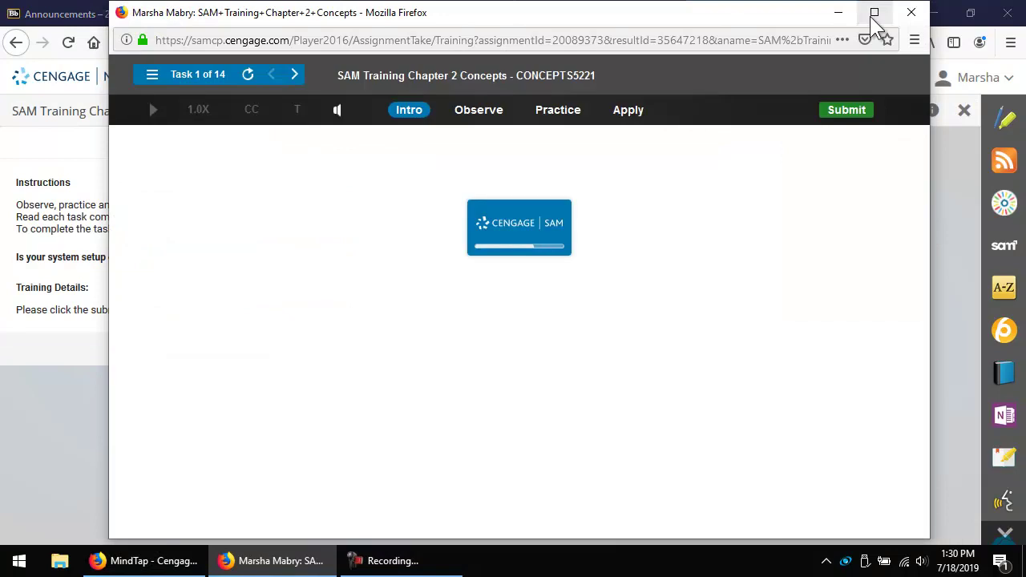
pyautogui.click(874, 12)
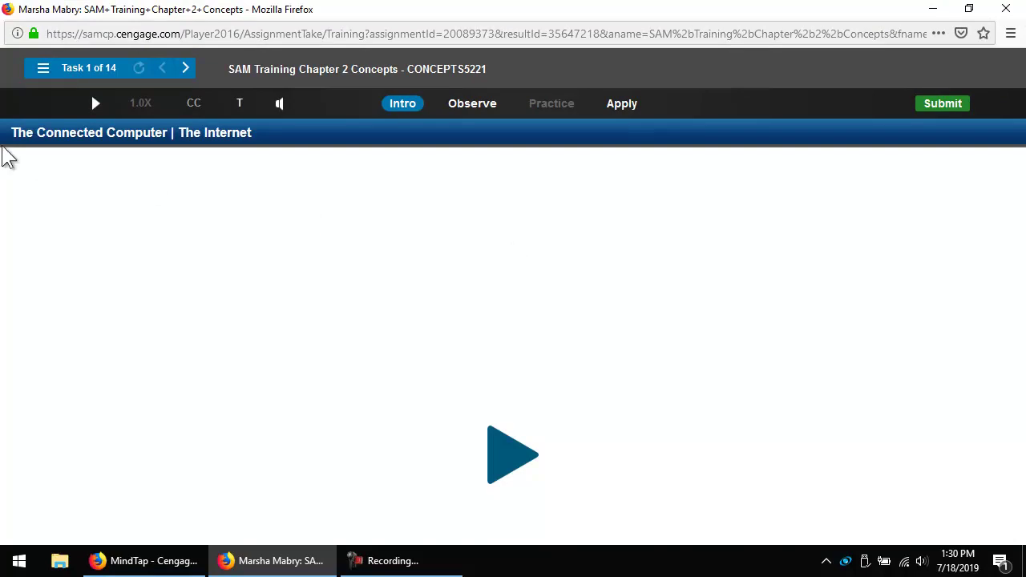
pyautogui.click(42, 71)
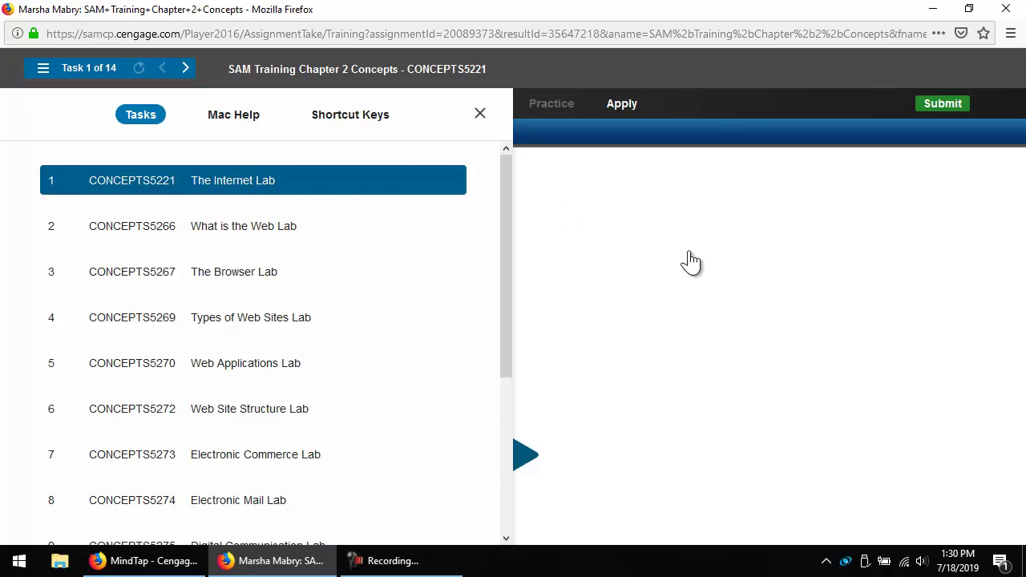
pyautogui.click(665, 151)
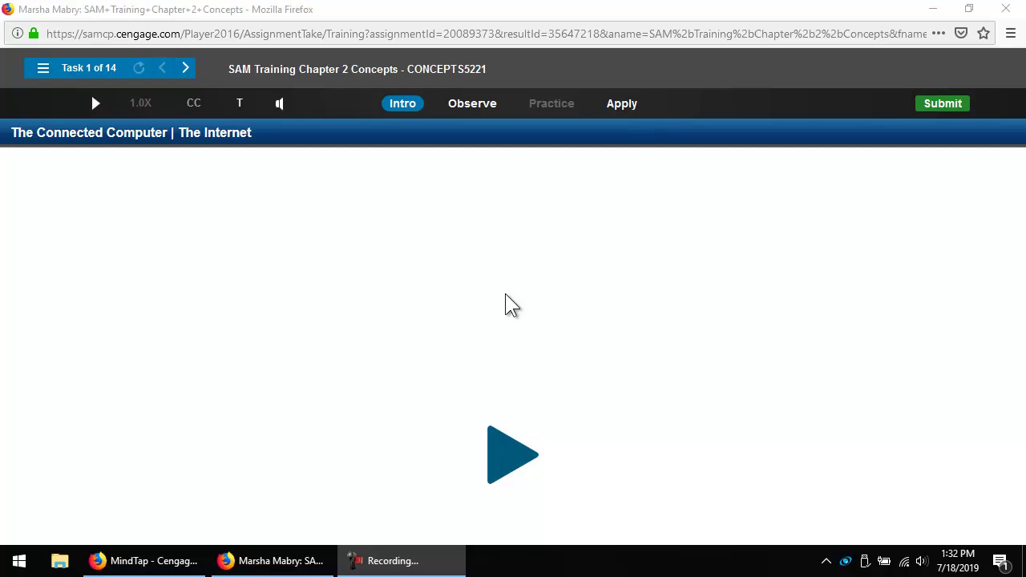
pyautogui.click(623, 108)
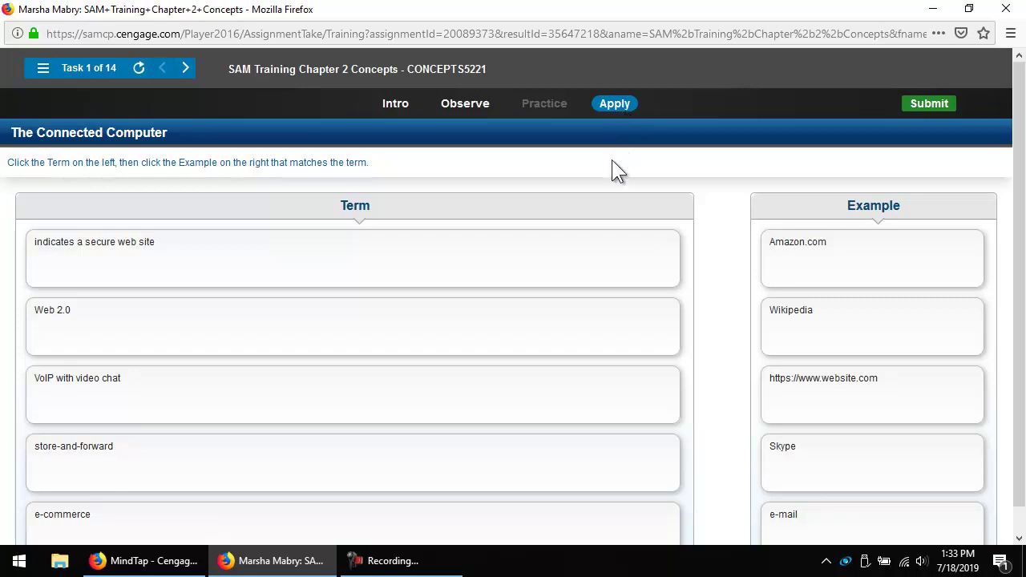
pyautogui.click(605, 274)
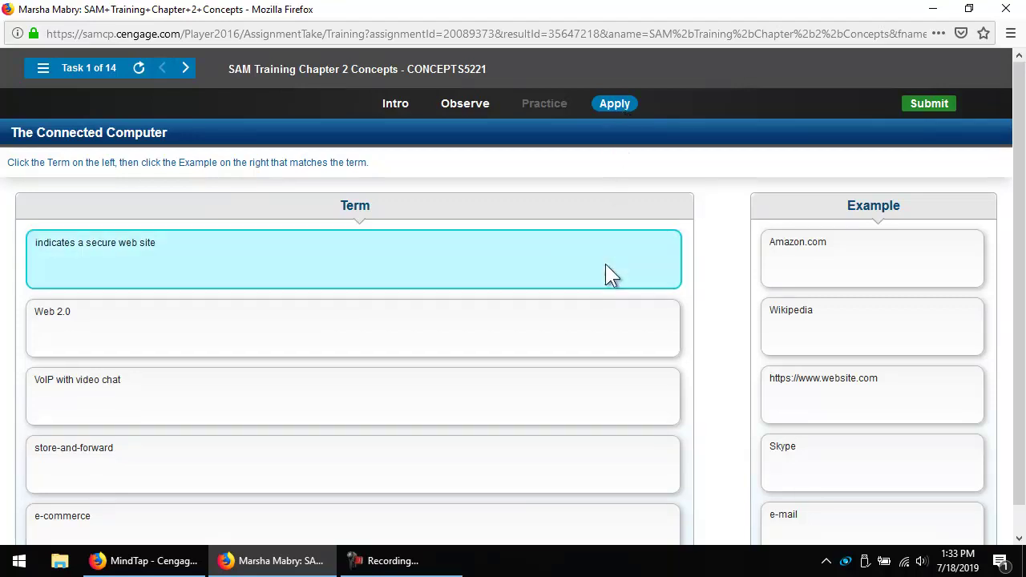
pyautogui.click(898, 394)
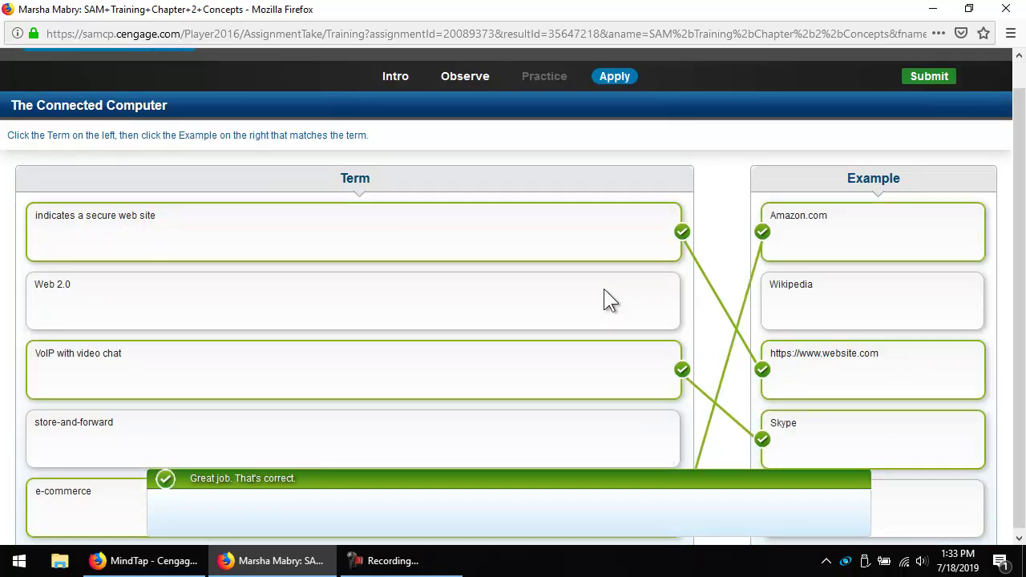
# - Try matching Web 2.0 with e-mail, then match Web 2.0 with Wikipedia and store-and-forward with e-mail
pyautogui.click(624, 325)
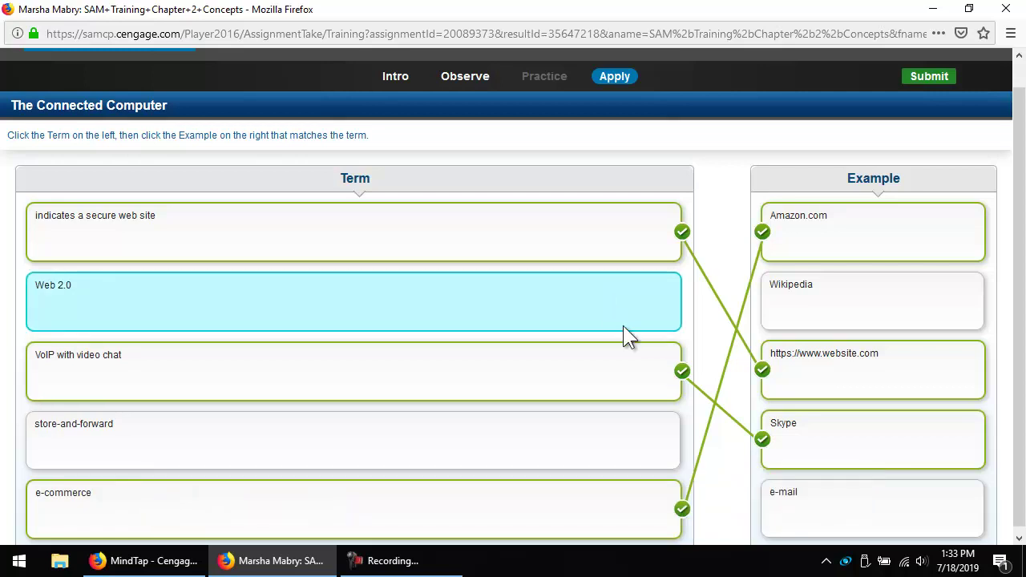
pyautogui.click(848, 501)
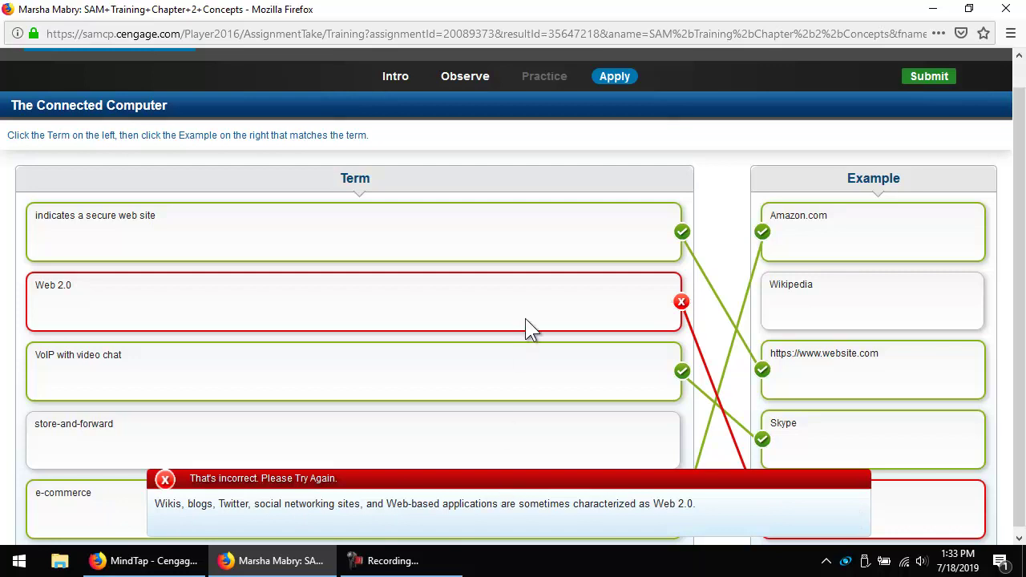
pyautogui.click(537, 297)
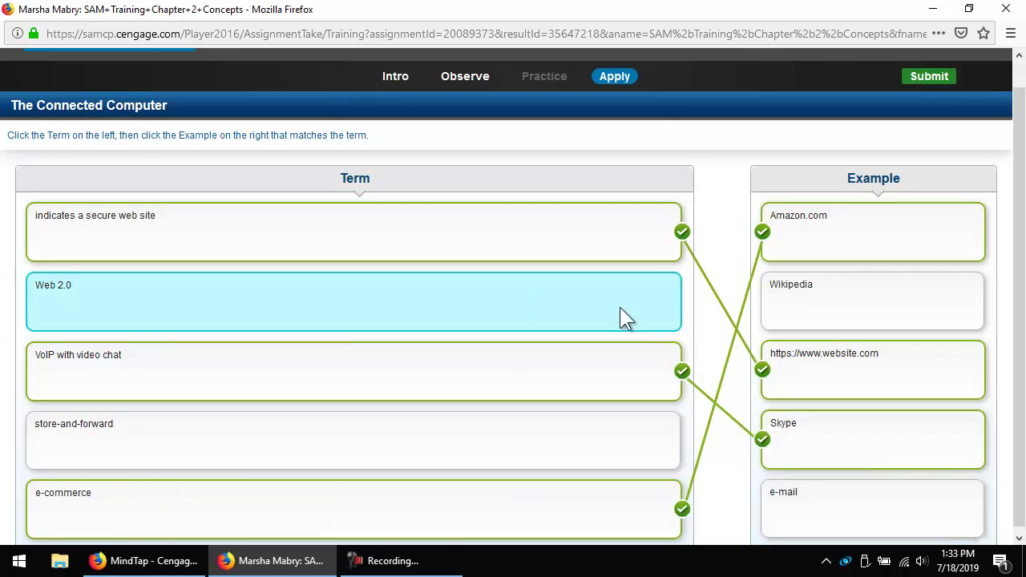
pyautogui.click(799, 301)
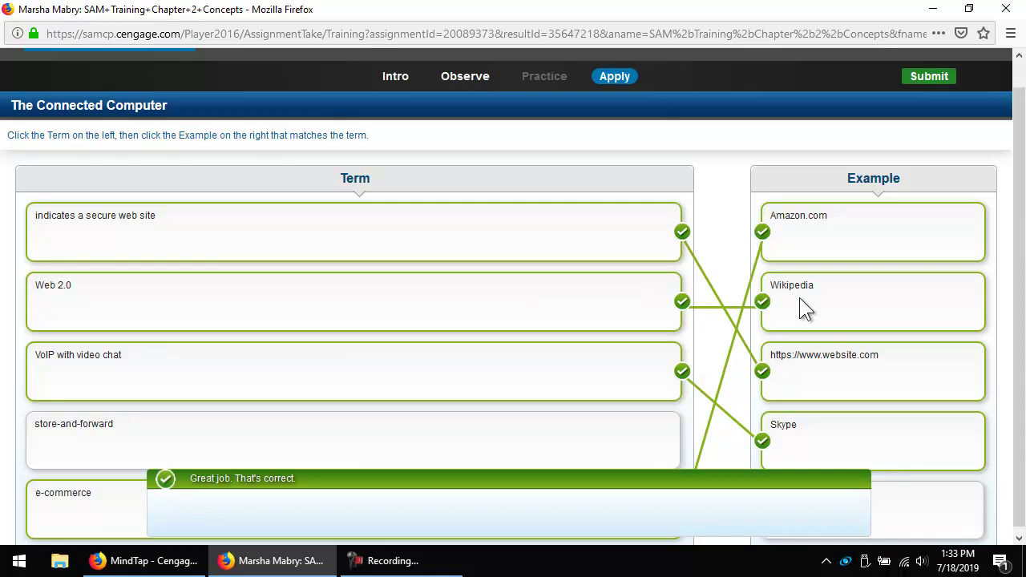
pyautogui.click(570, 436)
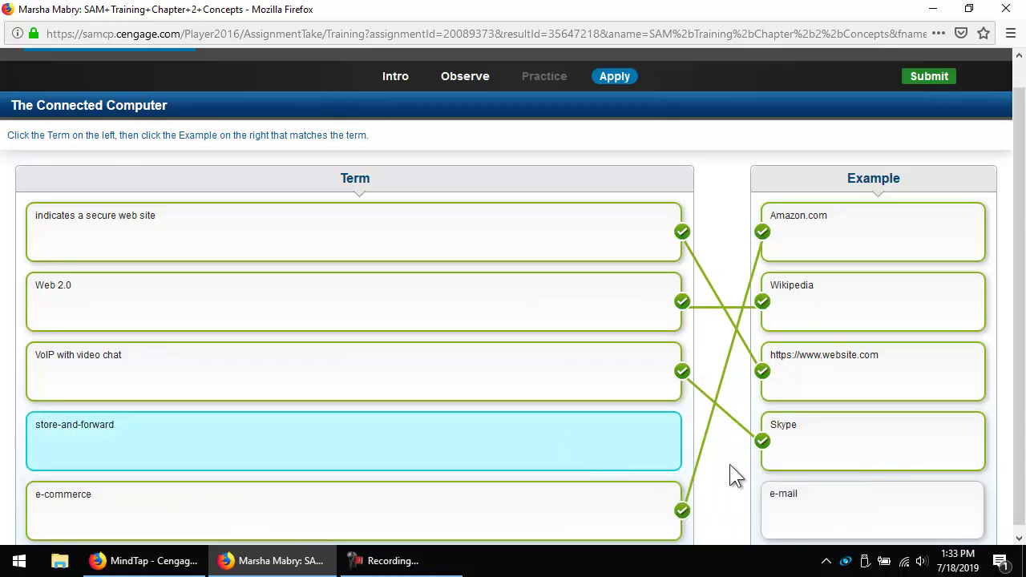
pyautogui.click(856, 506)
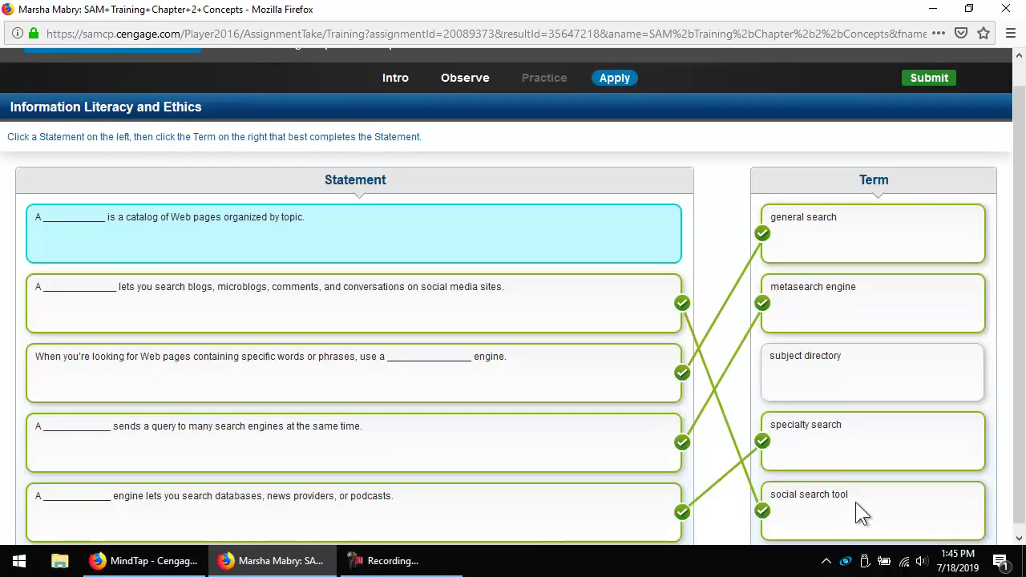
# - Match the statement about a catalog of Web pages organized by topic with subject directory, and submit the completed SAM training
pyautogui.click(833, 367)
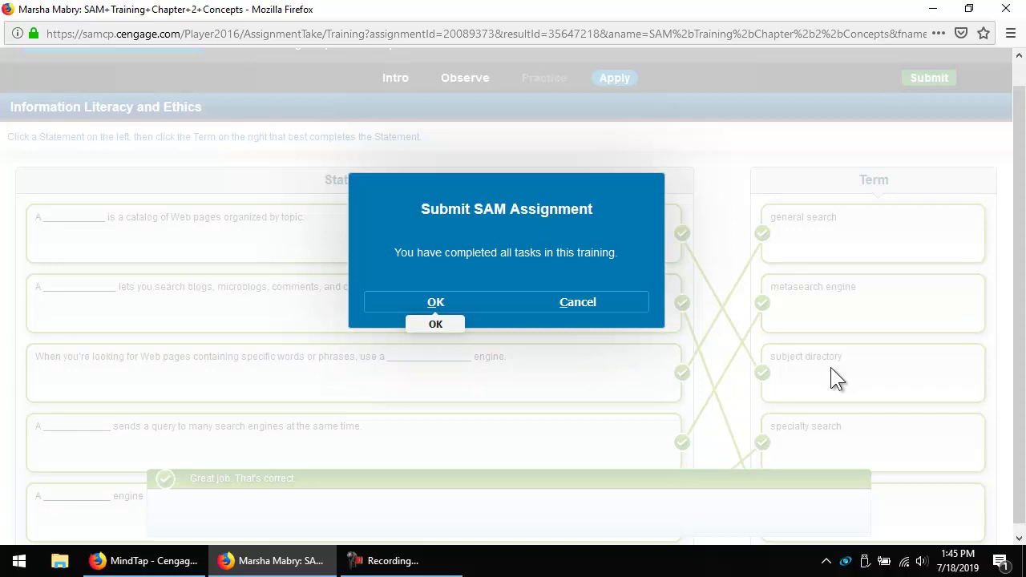
pyautogui.click(453, 302)
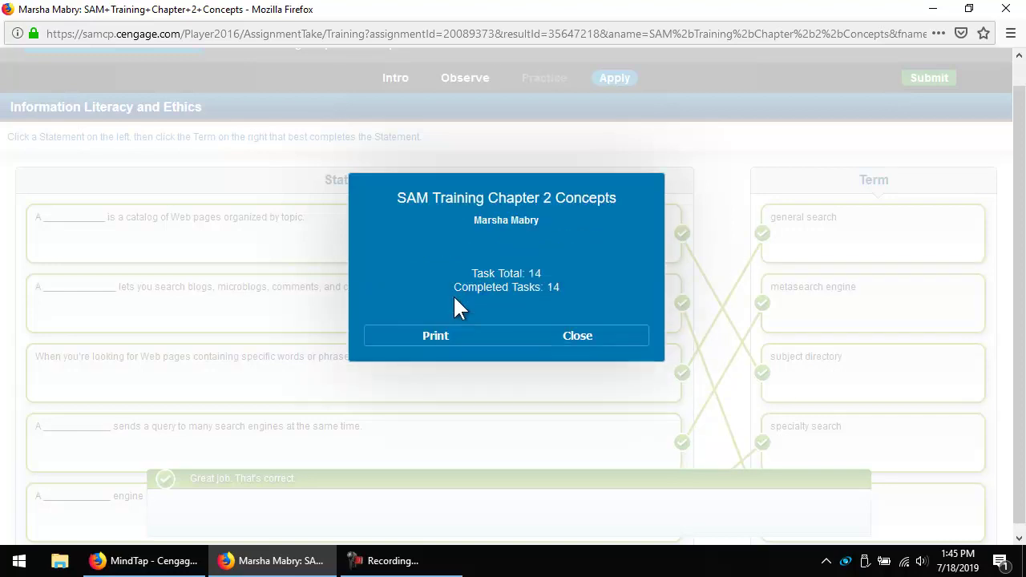
pyautogui.click(613, 329)
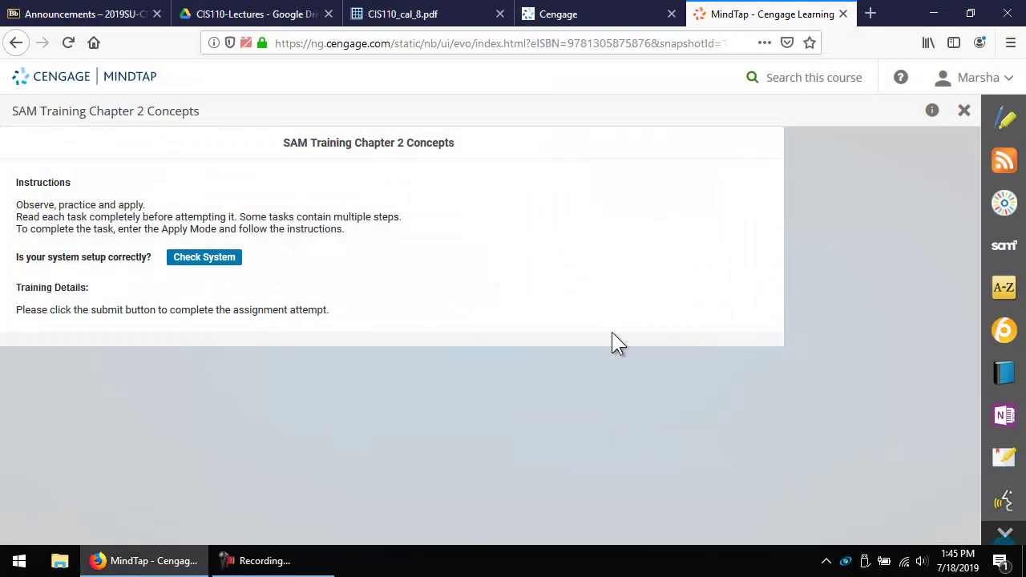
pyautogui.click(491, 385)
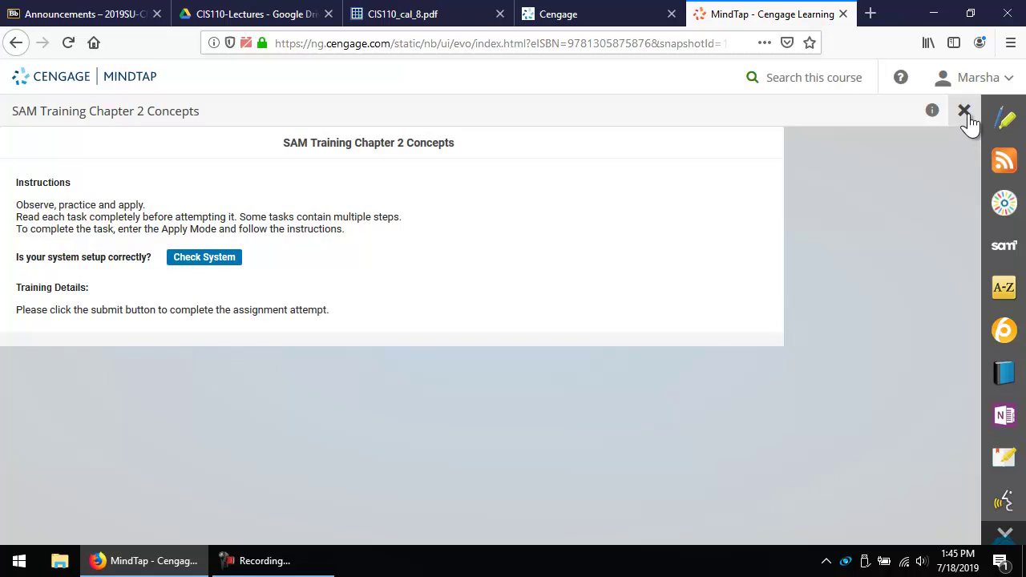
pyautogui.click(885, 263)
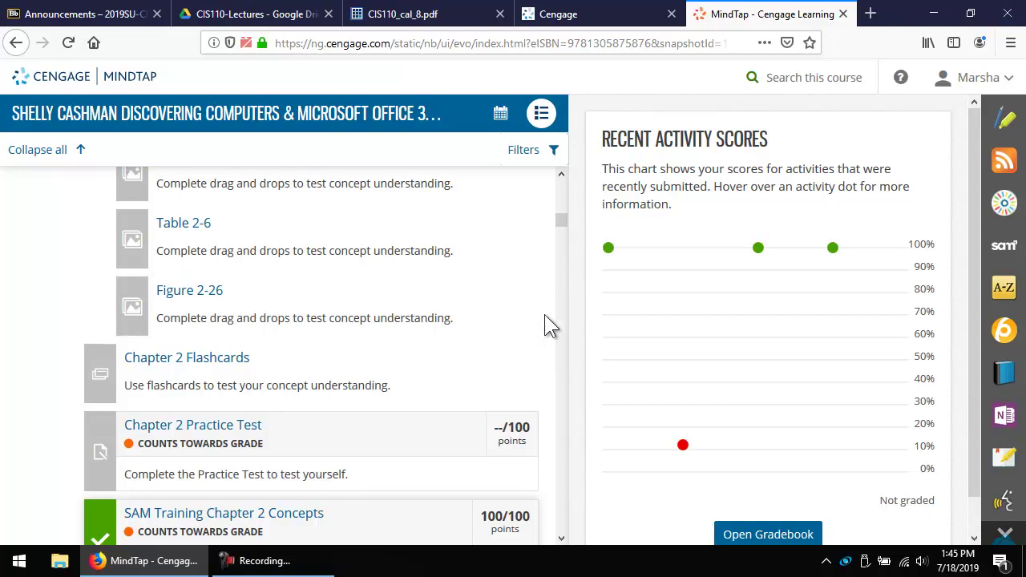
# - Review Attempt 1 of SAM Training Chapter 2 Concepts and generate its Training Progress report in a maximized window
pyautogui.click(276, 517)
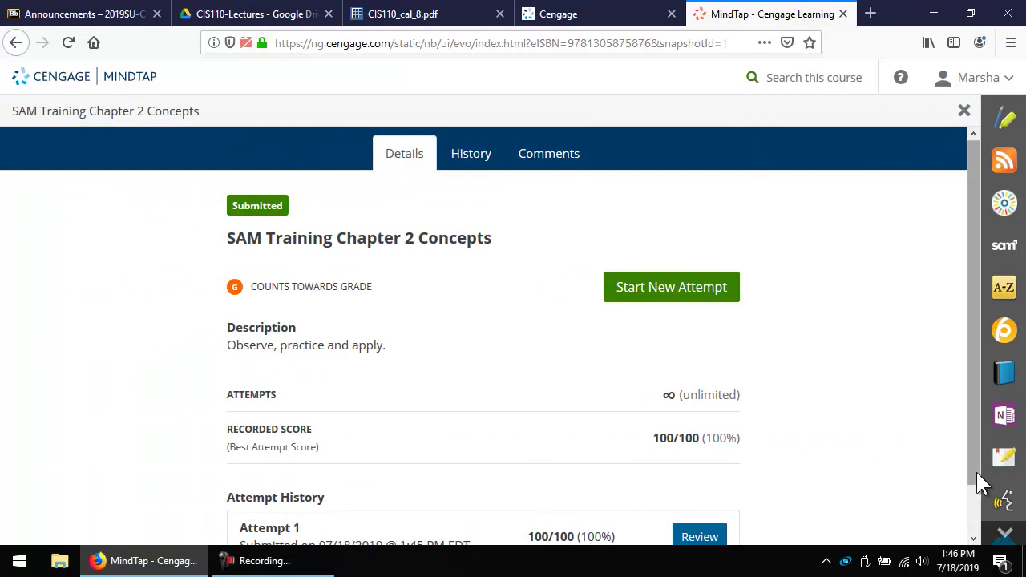
pyautogui.scroll(-2, 978, 513)
pyautogui.click(721, 500)
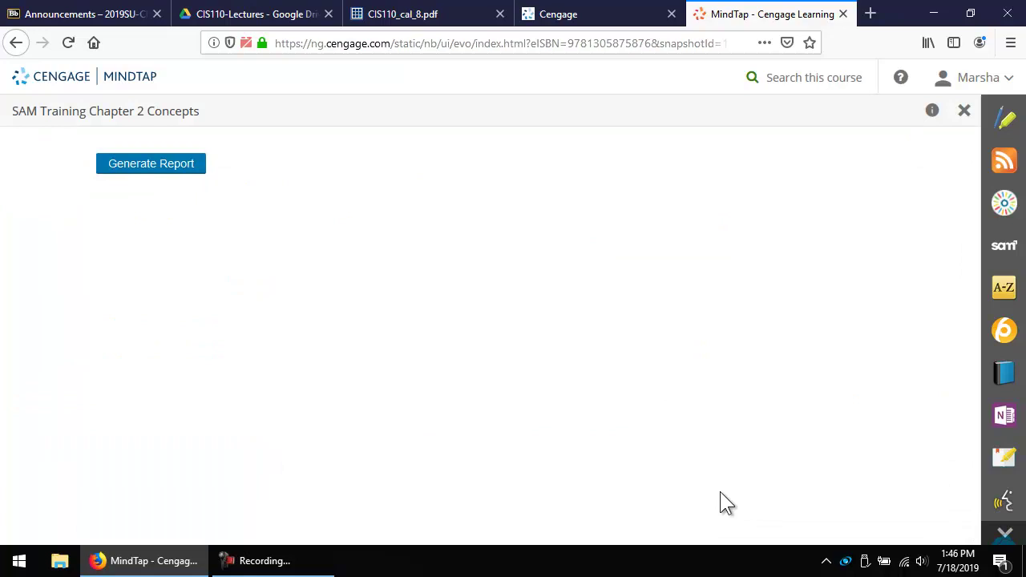
pyautogui.click(186, 163)
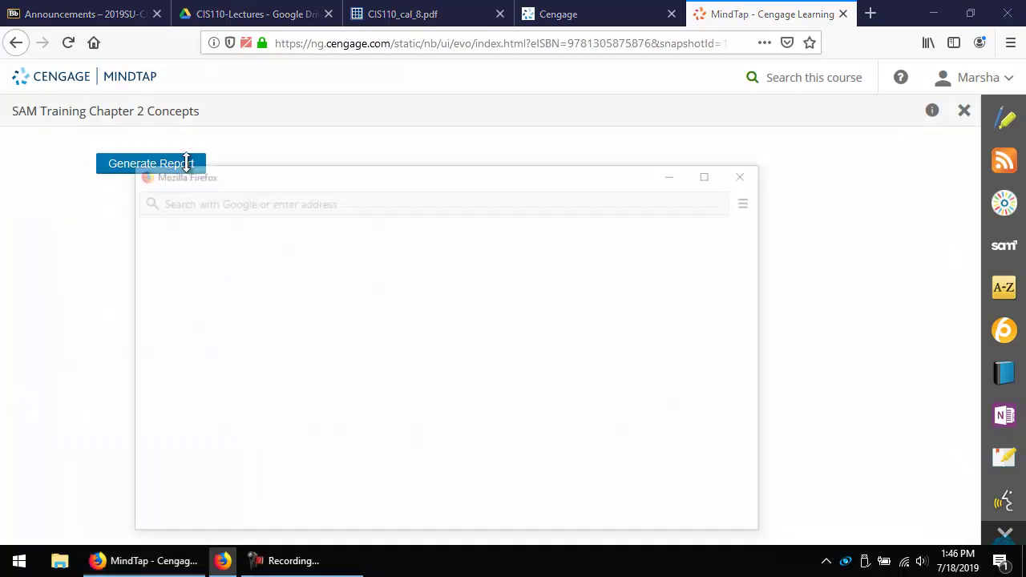
pyautogui.click(713, 172)
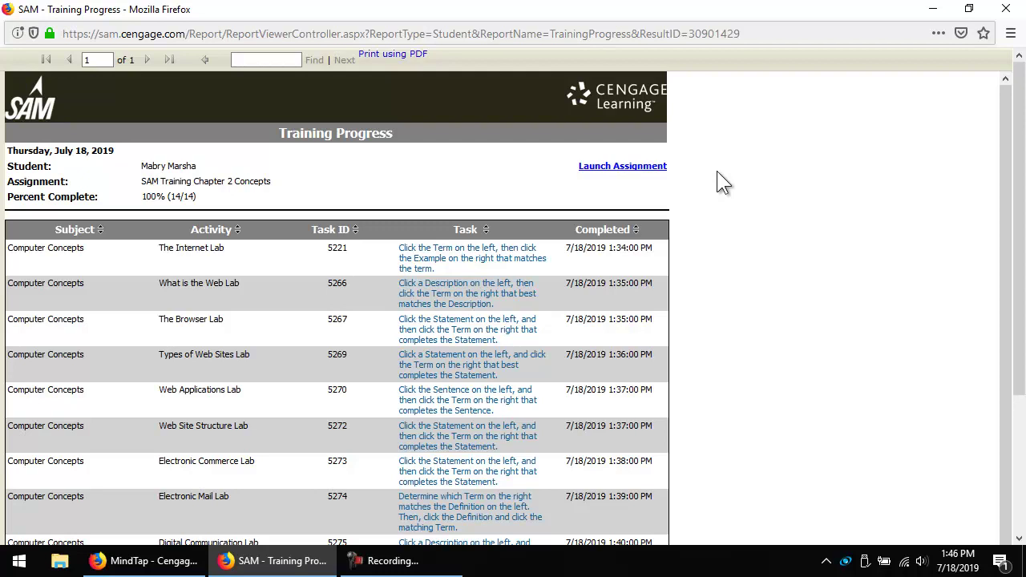
# - Read through the completed labs in the Training Progress report, close it, and return to the course outline
pyautogui.scroll(-5, 726, 221)
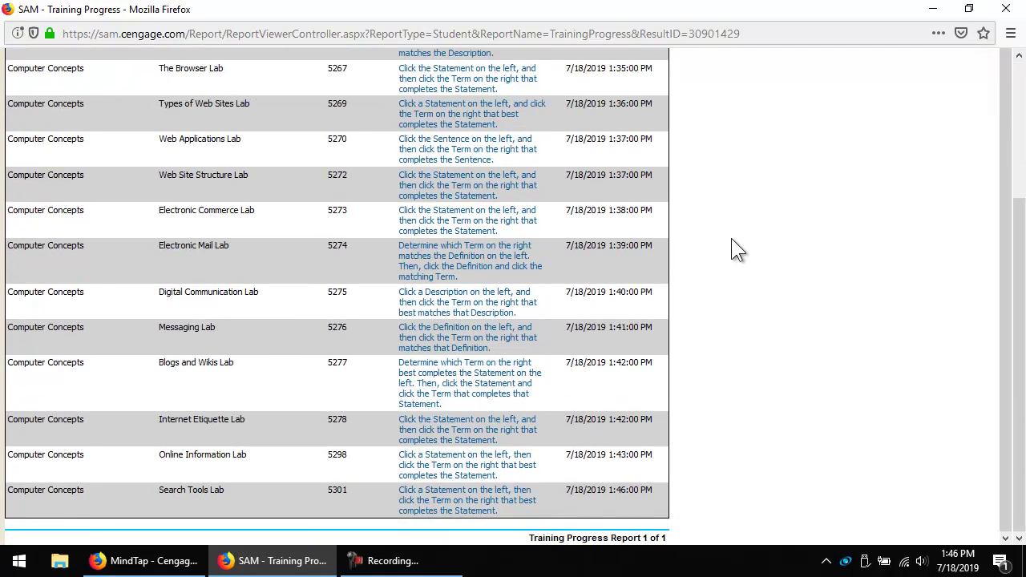
pyautogui.scroll(2, 797, 165)
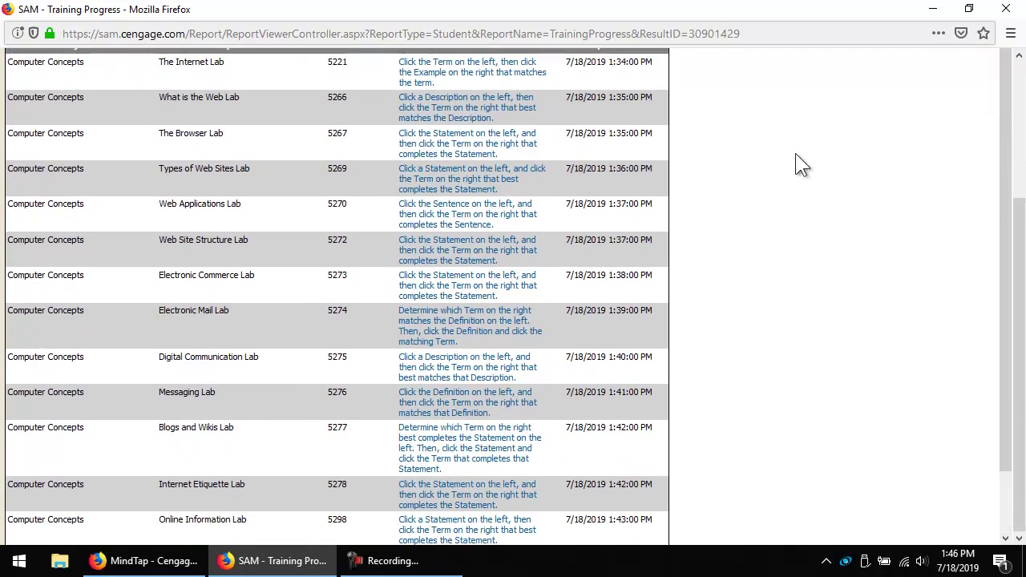
pyautogui.click(1011, 8)
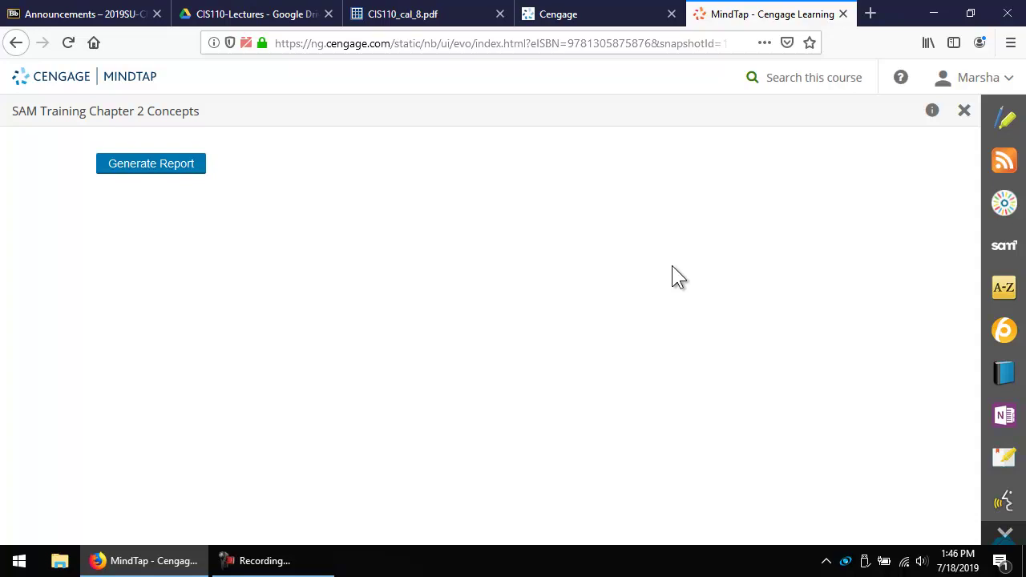
pyautogui.click(964, 112)
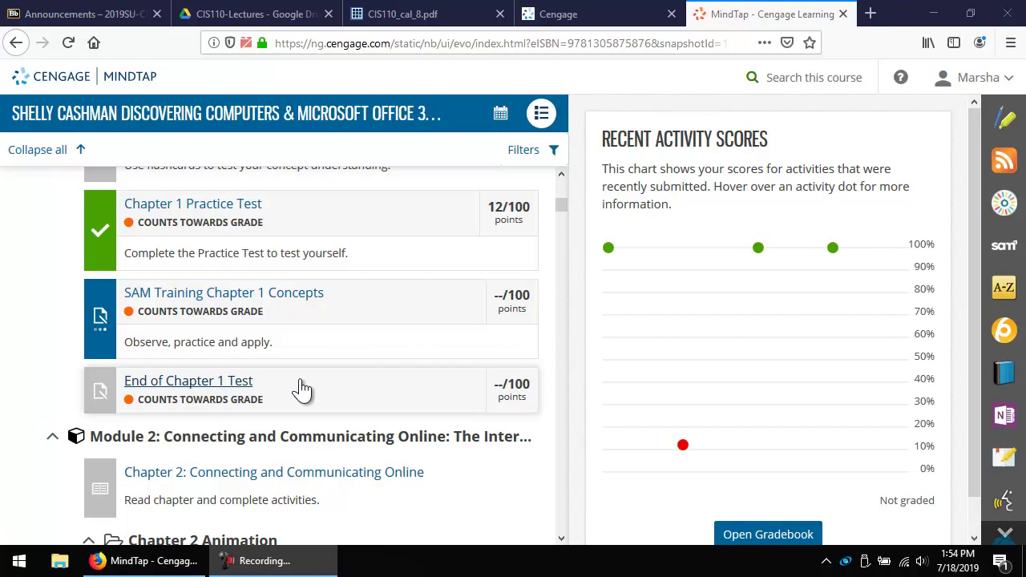
# - Start the End of Chapter 1 Test in a maximized window and check its list of tasks
pyautogui.click(225, 388)
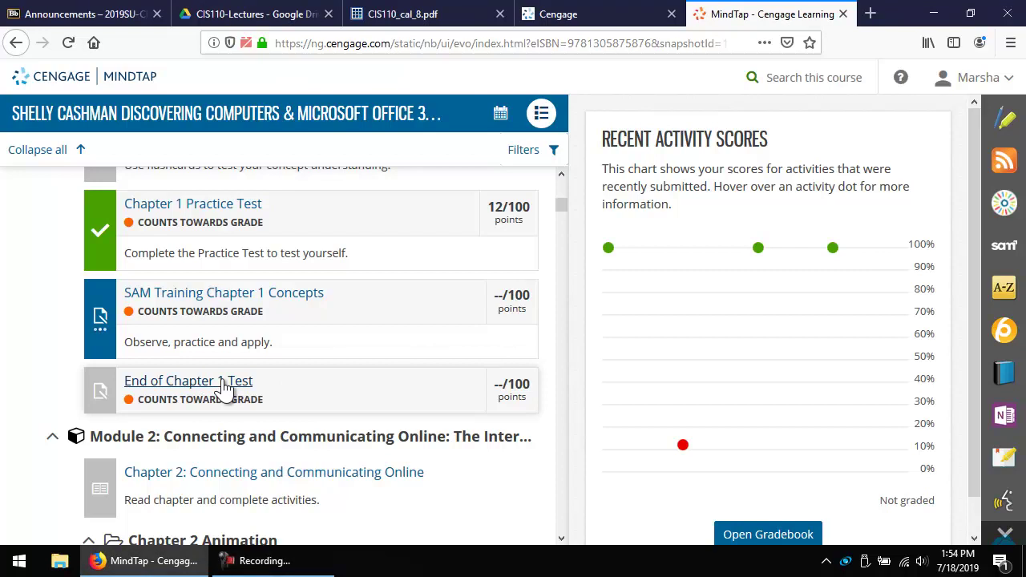
pyautogui.click(224, 388)
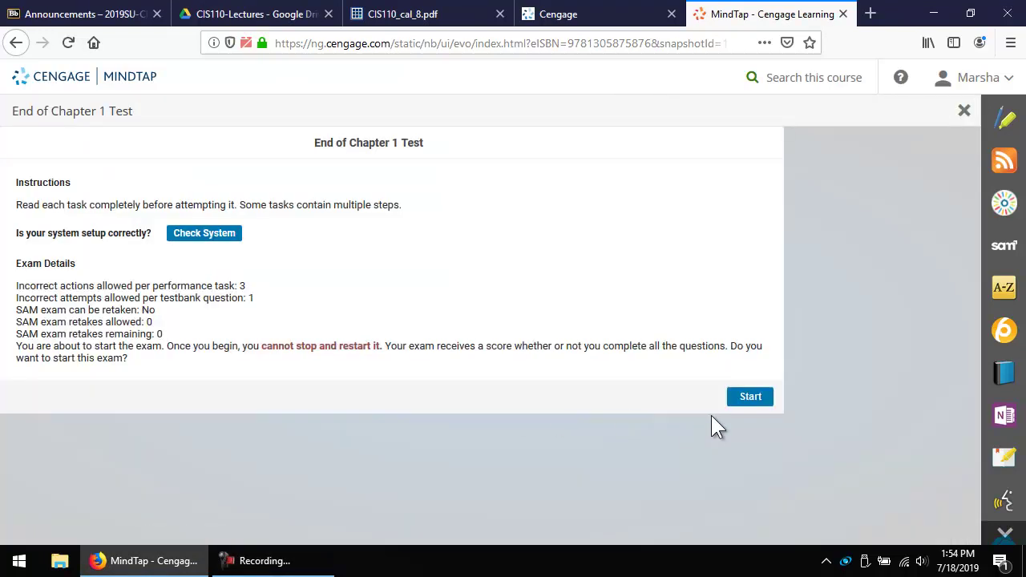
pyautogui.click(750, 399)
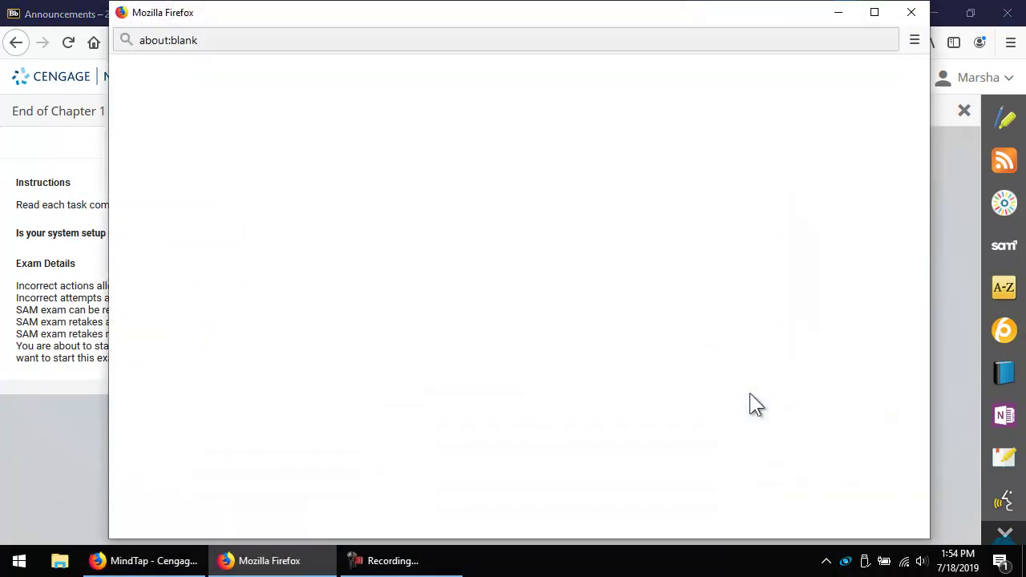
pyautogui.click(873, 12)
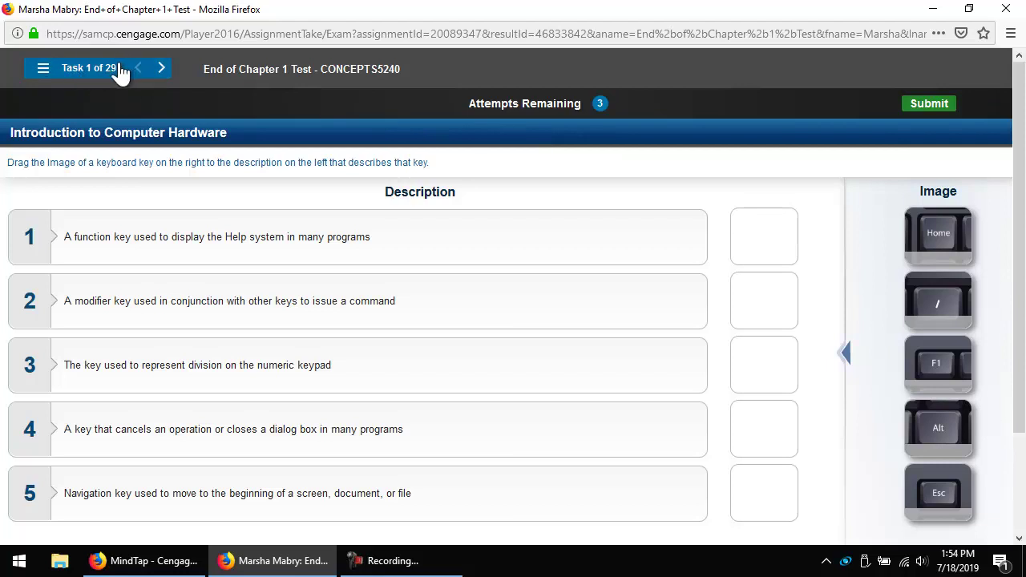
pyautogui.click(44, 72)
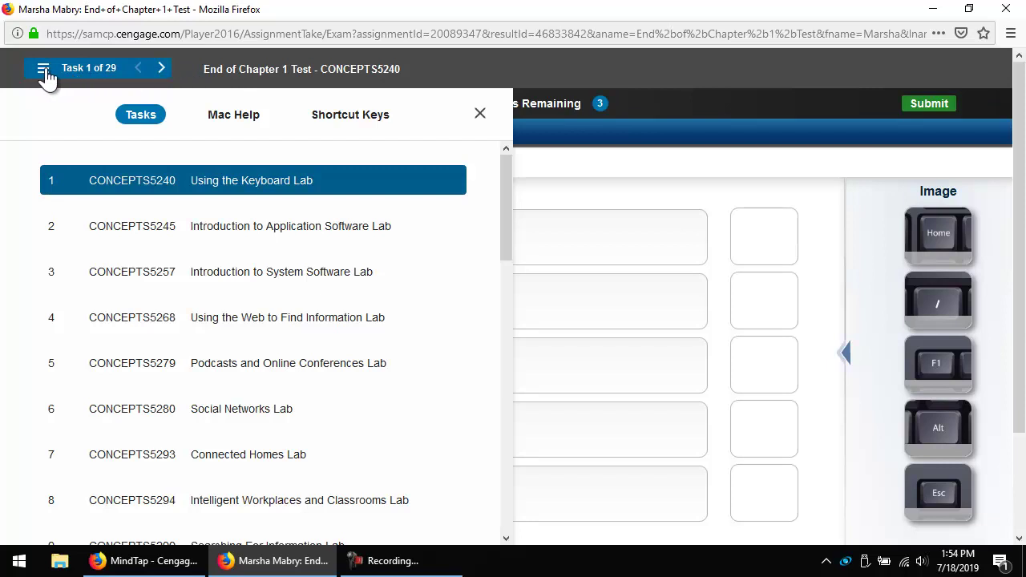
pyautogui.click(45, 72)
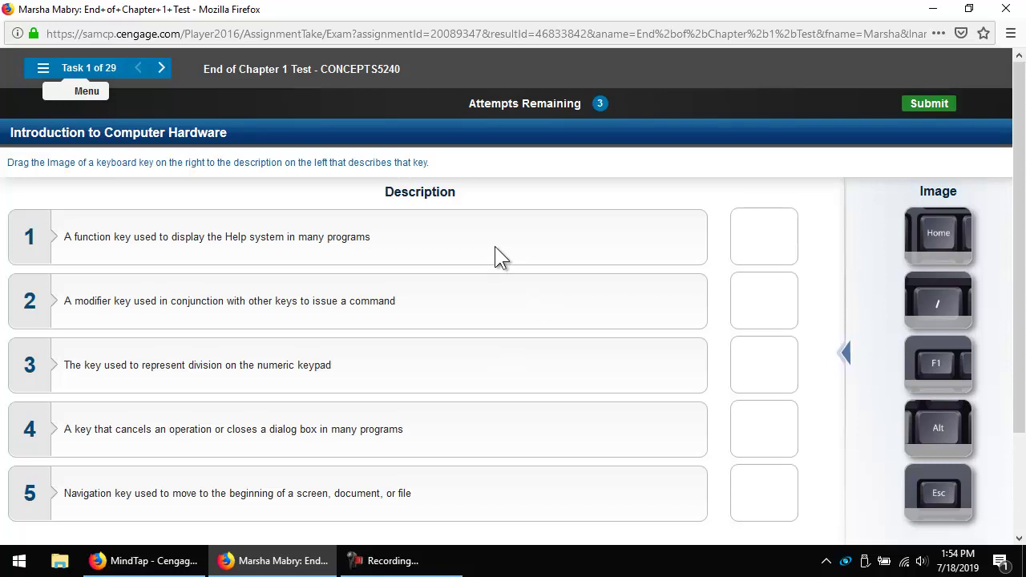
# - Try answering task 1 with F1, Alt, Home, Esc and / for descriptions 1 to 5, submit it, and choose to retry the task
pyautogui.scroll(-3, 1019, 348)
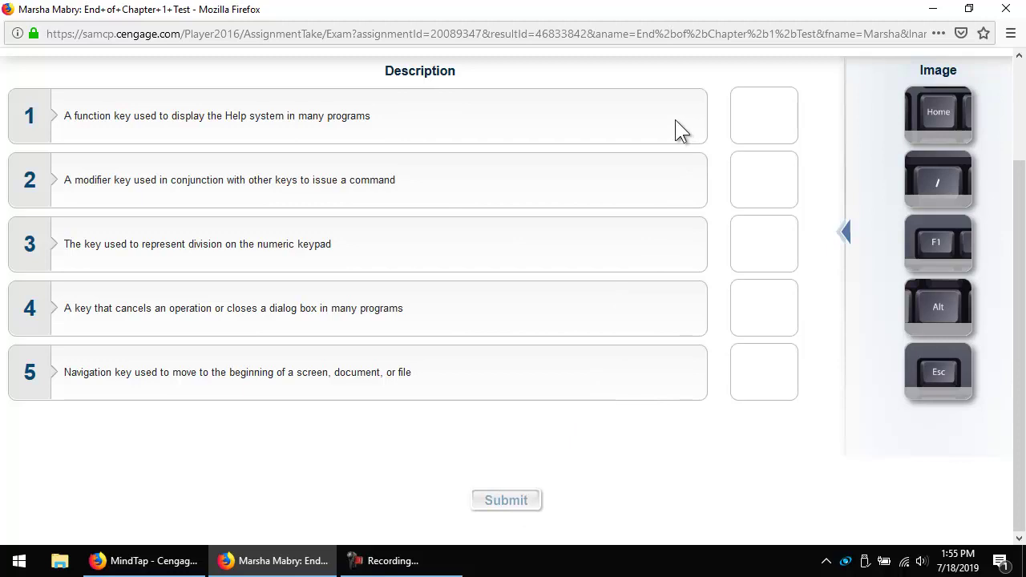
pyautogui.moveTo(934, 241); pyautogui.dragTo(763, 119)
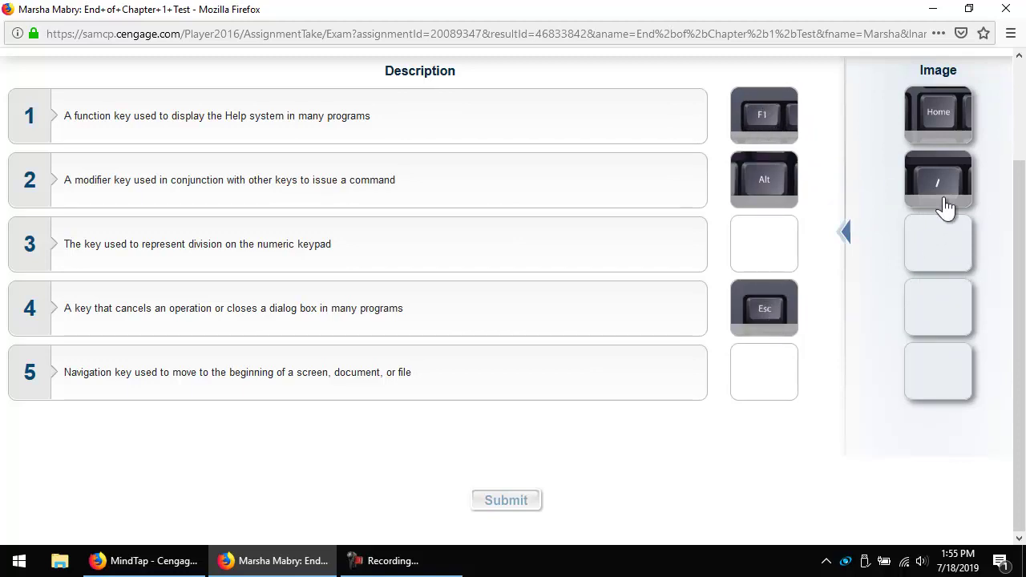
pyautogui.moveTo(946, 190); pyautogui.dragTo(767, 388)
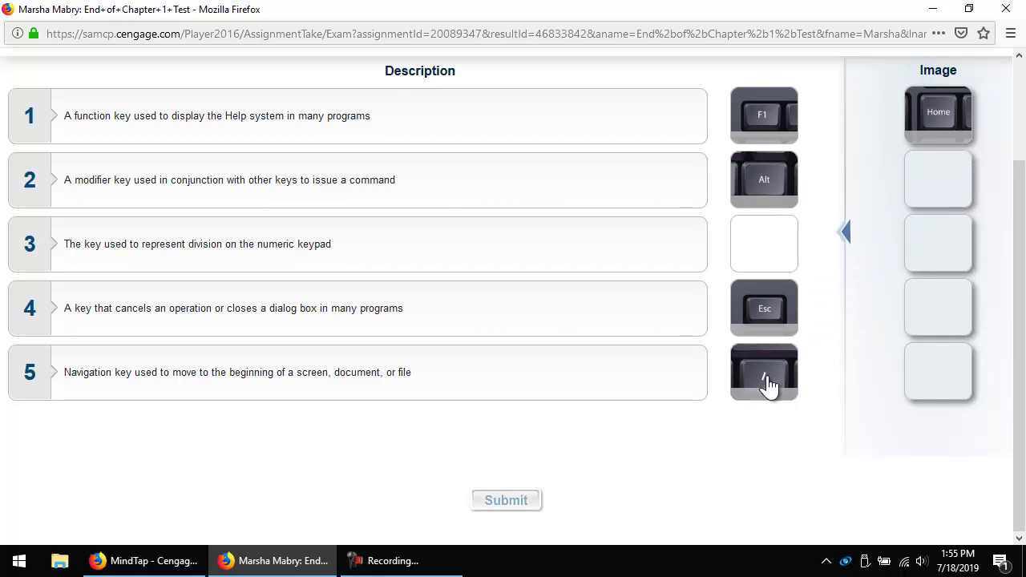
pyautogui.moveTo(943, 119); pyautogui.dragTo(768, 251)
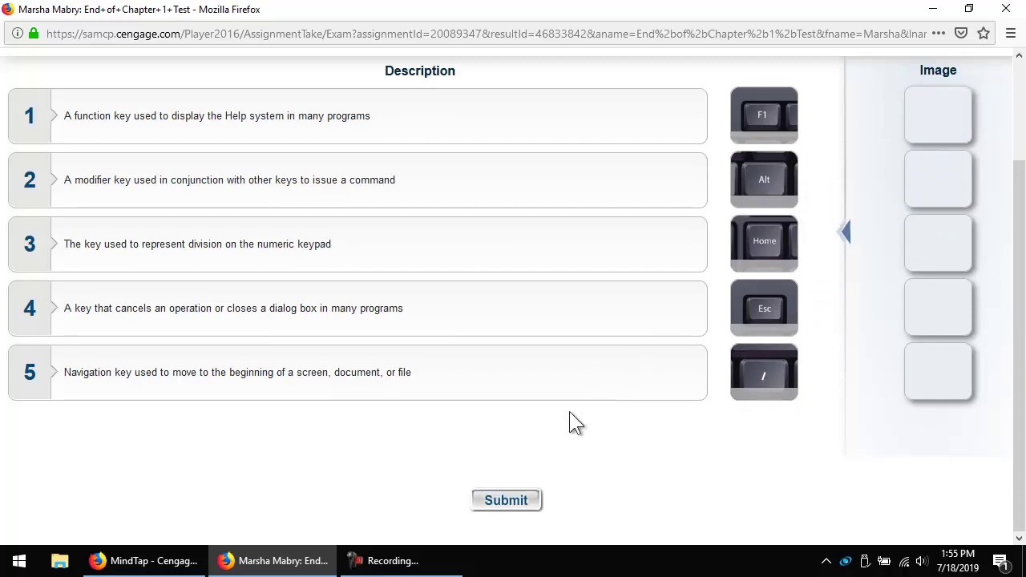
pyautogui.click(506, 502)
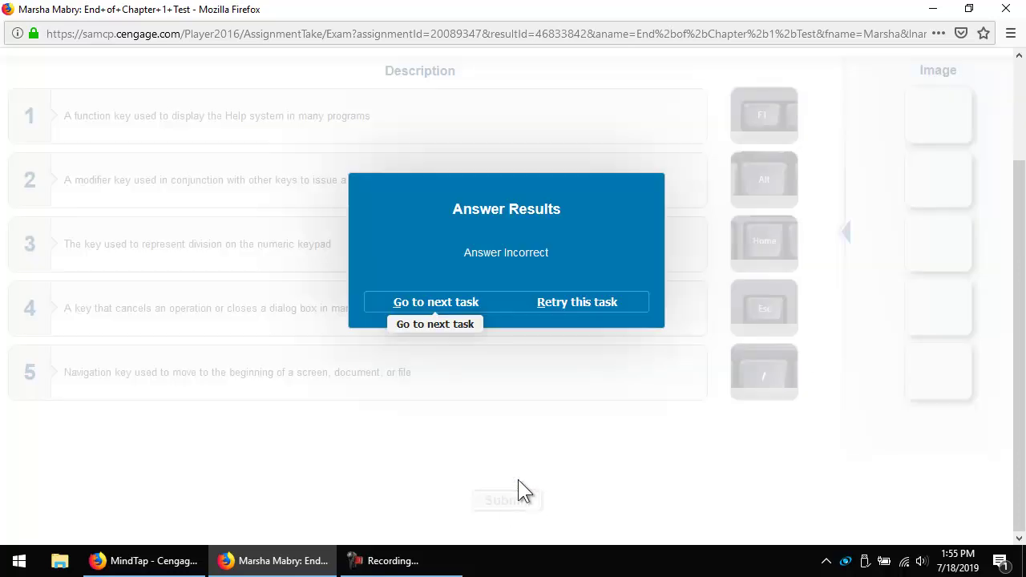
pyautogui.click(607, 305)
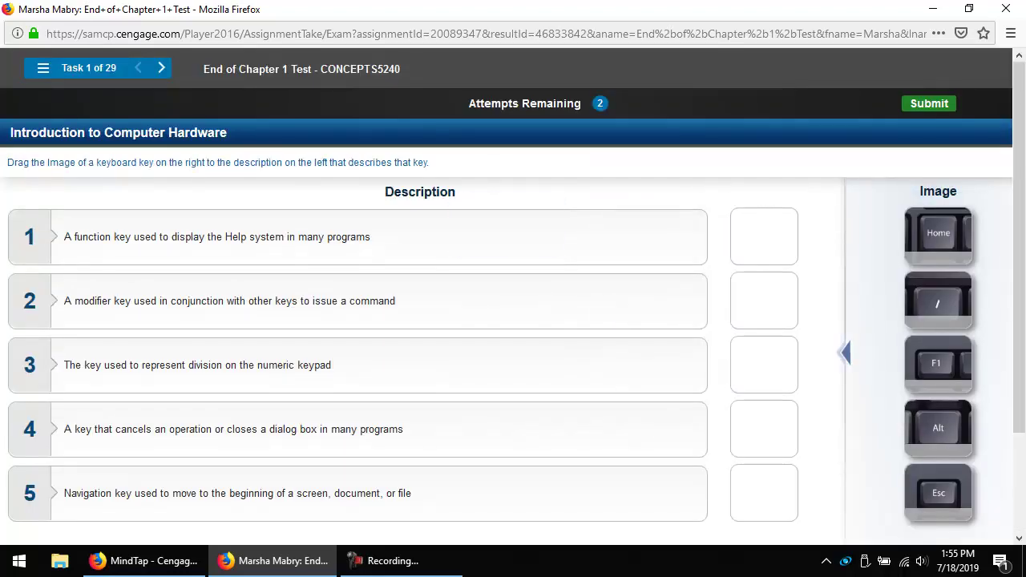
# - Match descriptions 1 to 5 of task 1 with the F1, Alt, /, Esc and Home keys, and submit the answer
pyautogui.moveTo(1017, 193); pyautogui.dragTo(1019, 251)
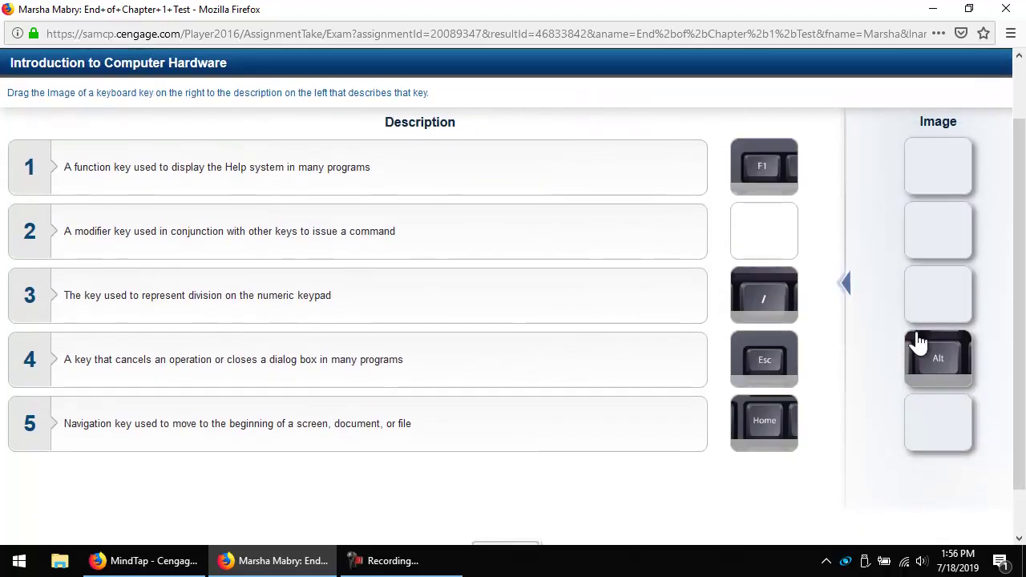
pyautogui.moveTo(916, 345); pyautogui.dragTo(756, 236)
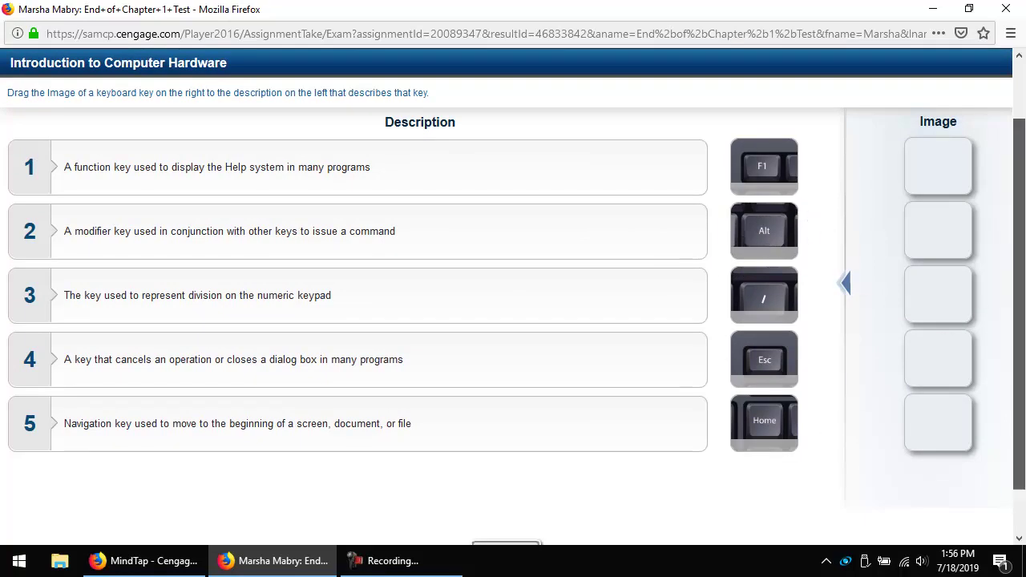
pyautogui.moveTo(1020, 321); pyautogui.dragTo(1019, 337)
pyautogui.click(506, 531)
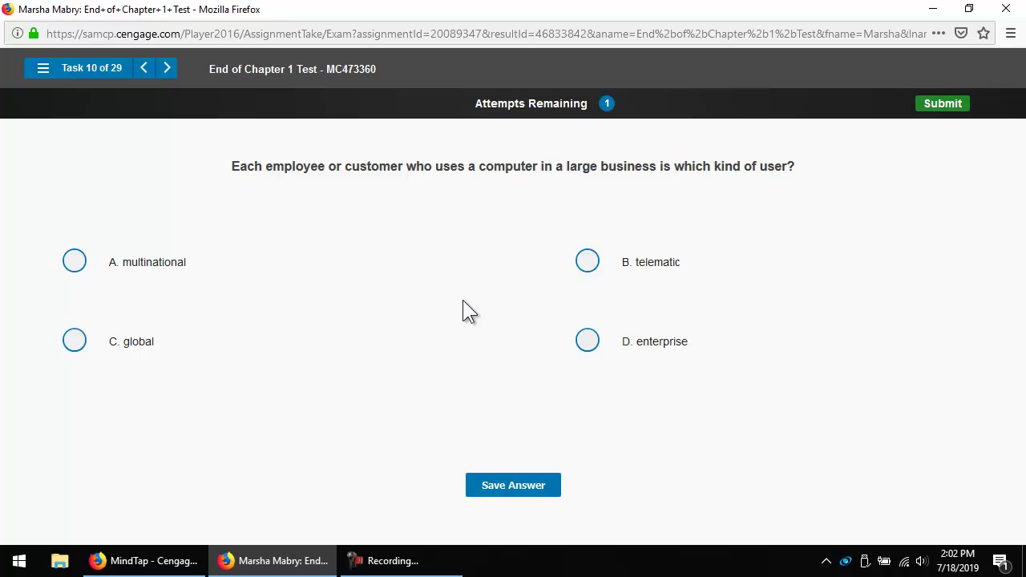
# - Save global as the answer to task 10 and False as the answer to task 29 on online investing fees
pyautogui.click(75, 343)
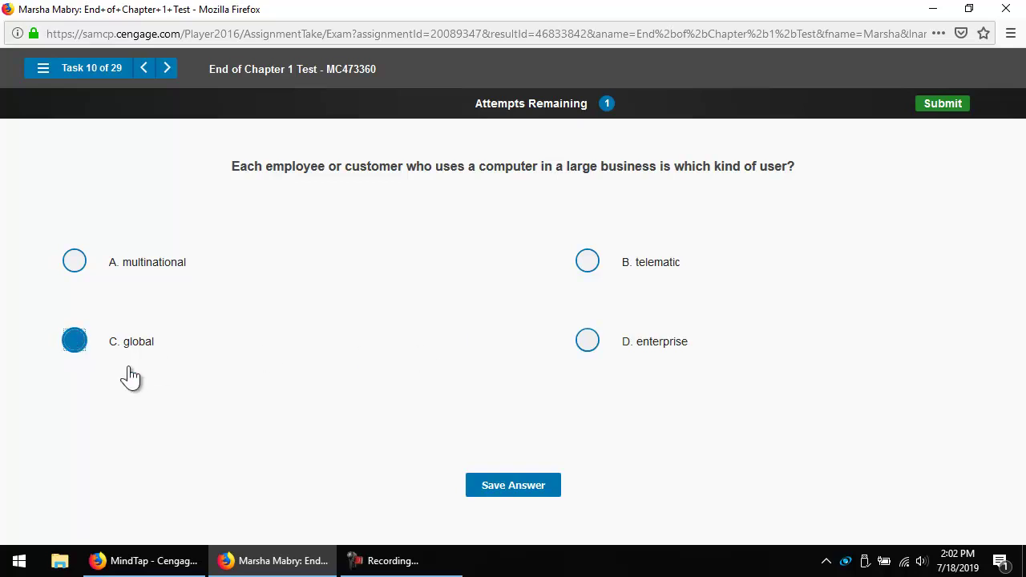
pyautogui.click(515, 491)
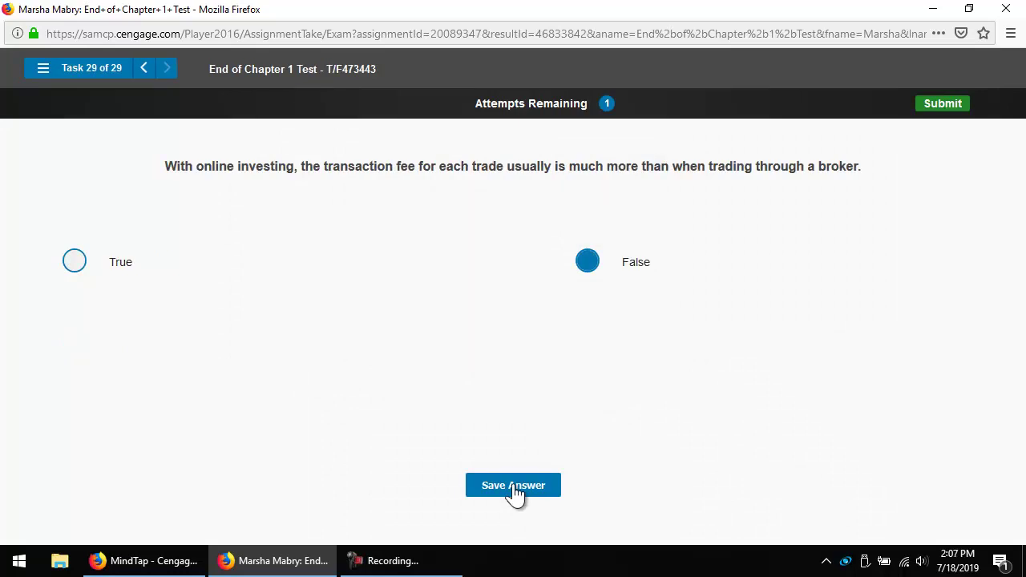
pyautogui.click(513, 488)
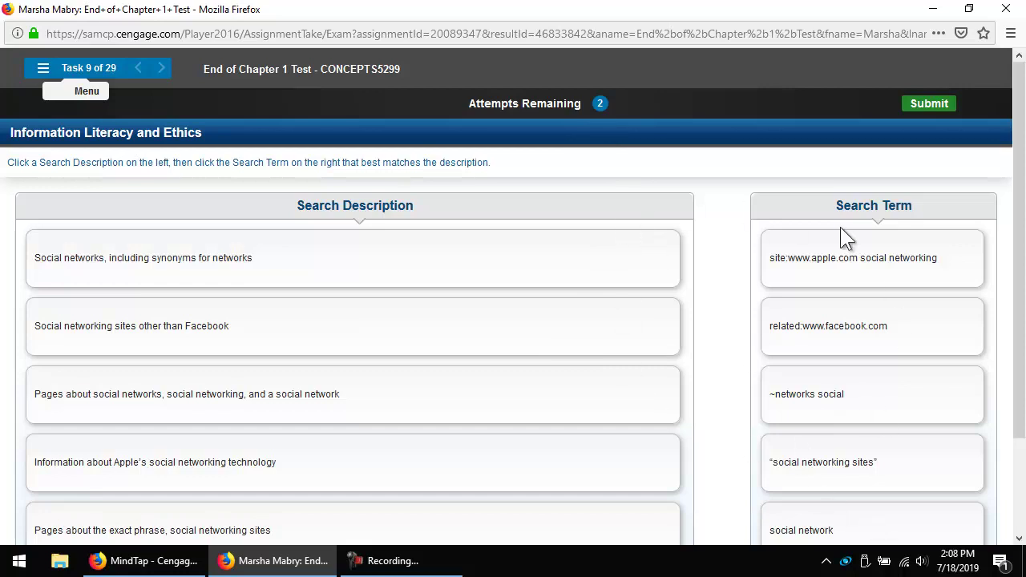
# - Submit the End of Chapter 1 Test with task 9 left unfinished and return to the course outline
pyautogui.click(928, 106)
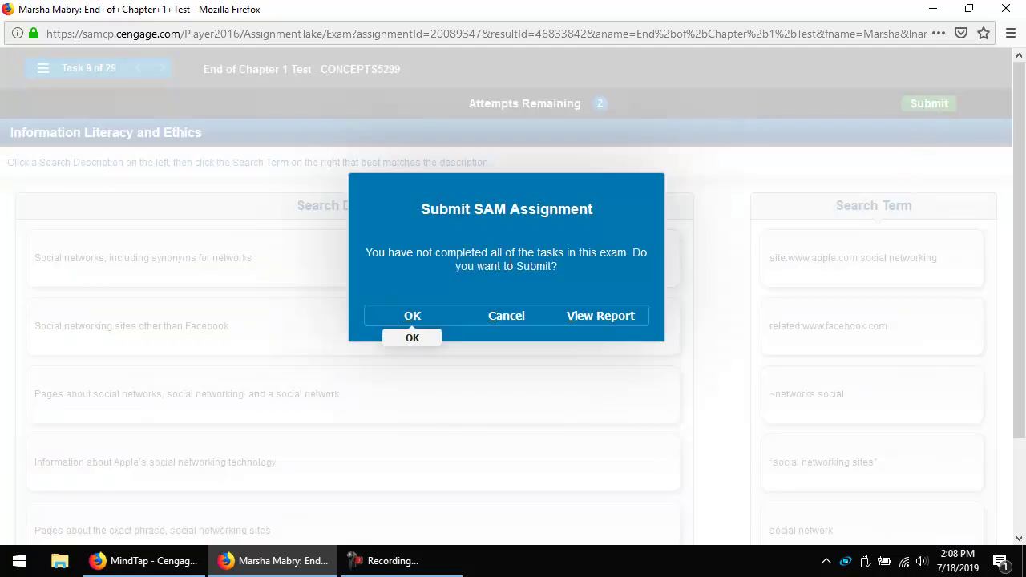
pyautogui.click(419, 314)
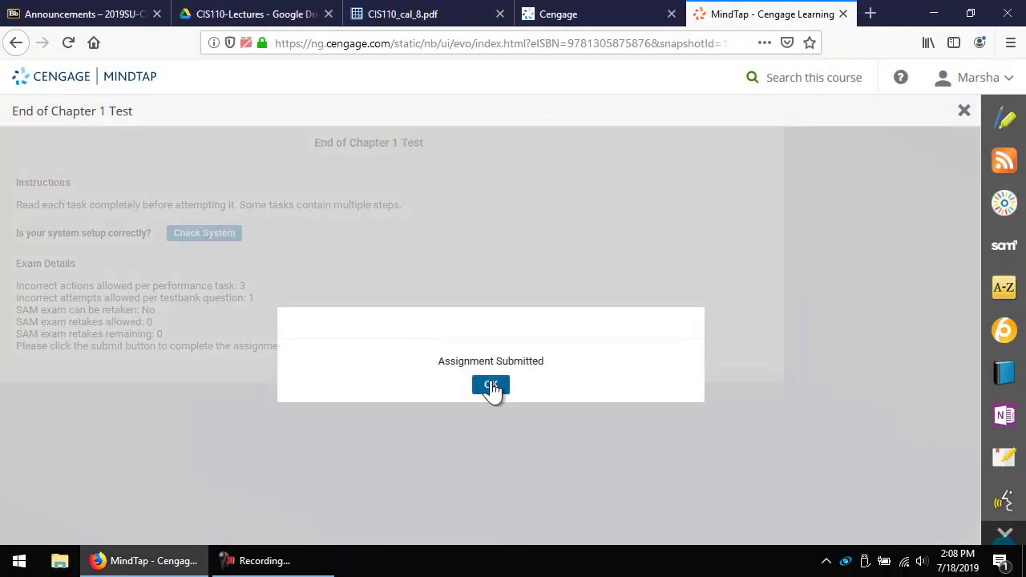
pyautogui.click(490, 386)
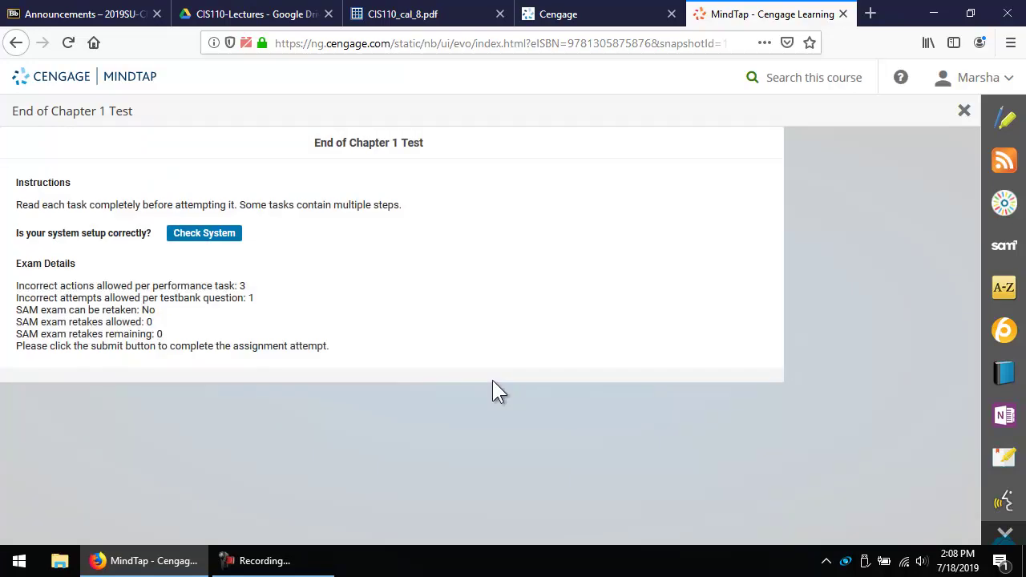
pyautogui.click(965, 112)
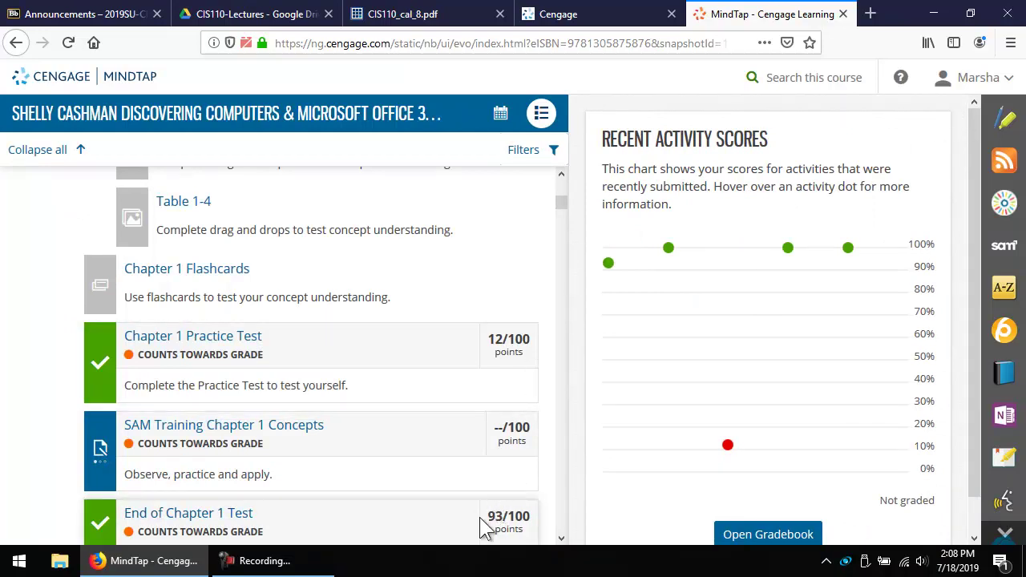
# - Review Attempt 1 of the End of Chapter 1 Test and generate its Exam Study Guide report in a maximized window
pyautogui.click(190, 513)
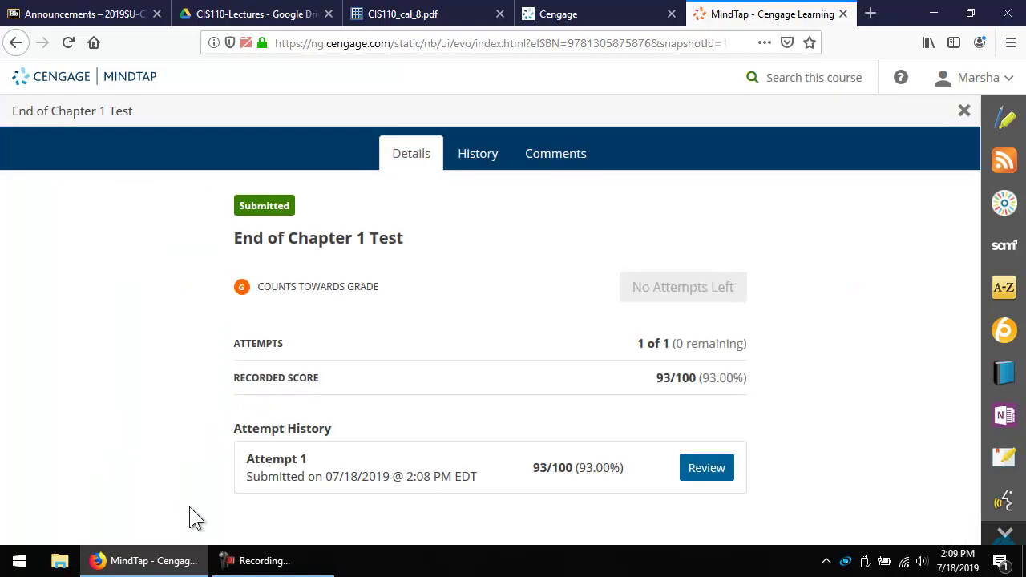
pyautogui.click(703, 471)
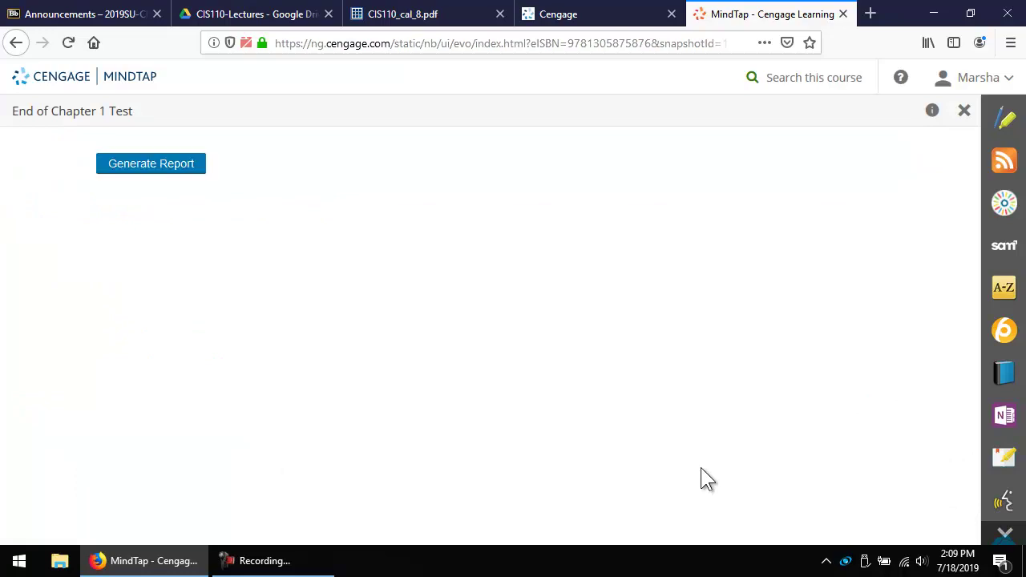
pyautogui.click(187, 164)
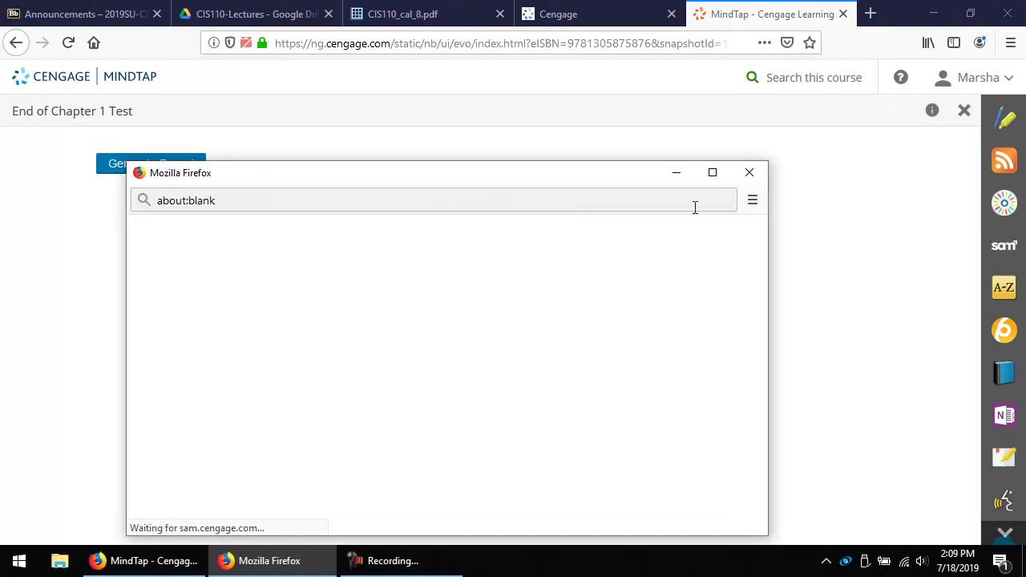
pyautogui.click(713, 173)
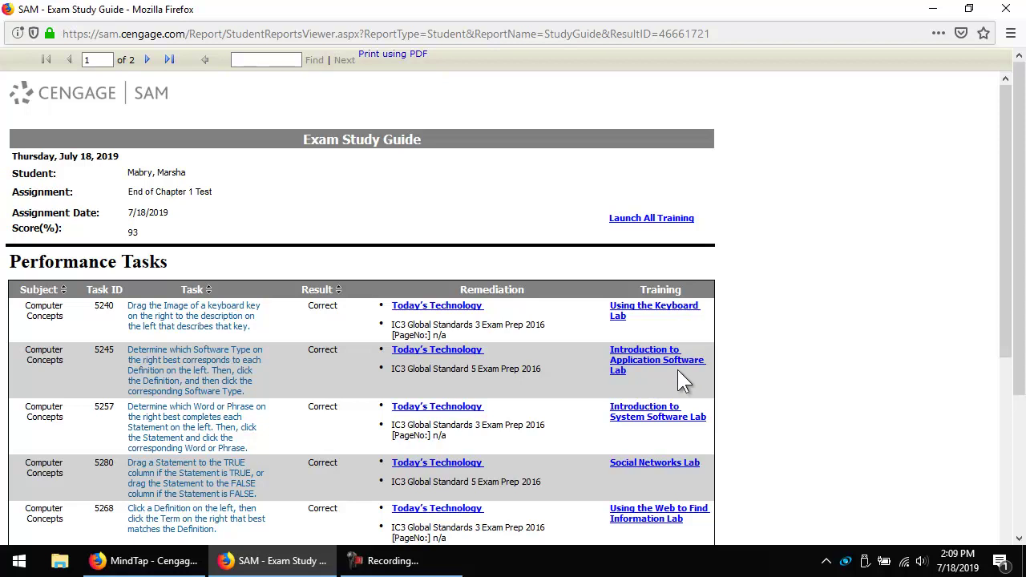
# - Examine the Exam Study Guide's results, responses and remediation links for the performance tasks and objective questions
pyautogui.scroll(-5, 681, 381)
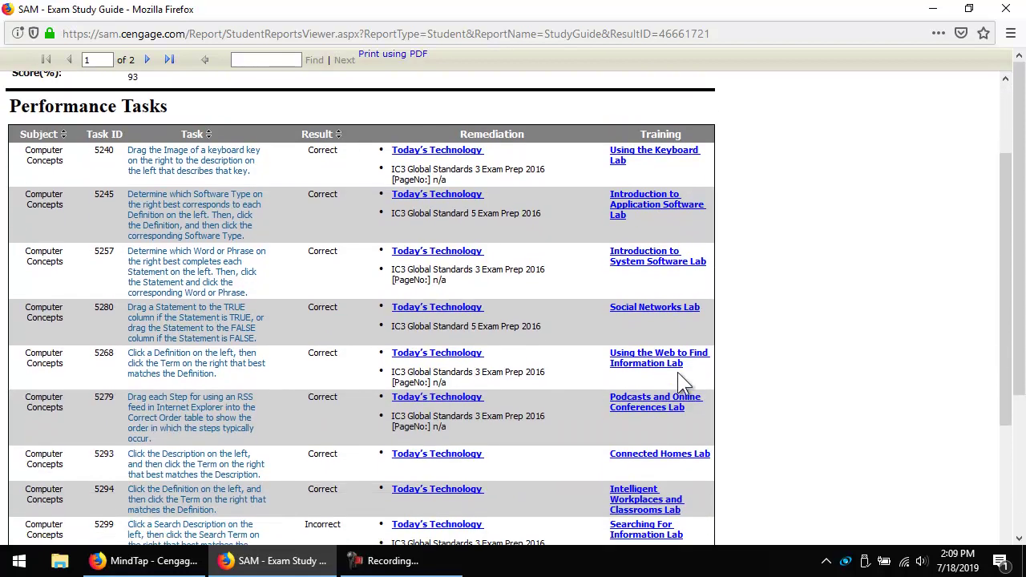
pyautogui.scroll(-3, 677, 372)
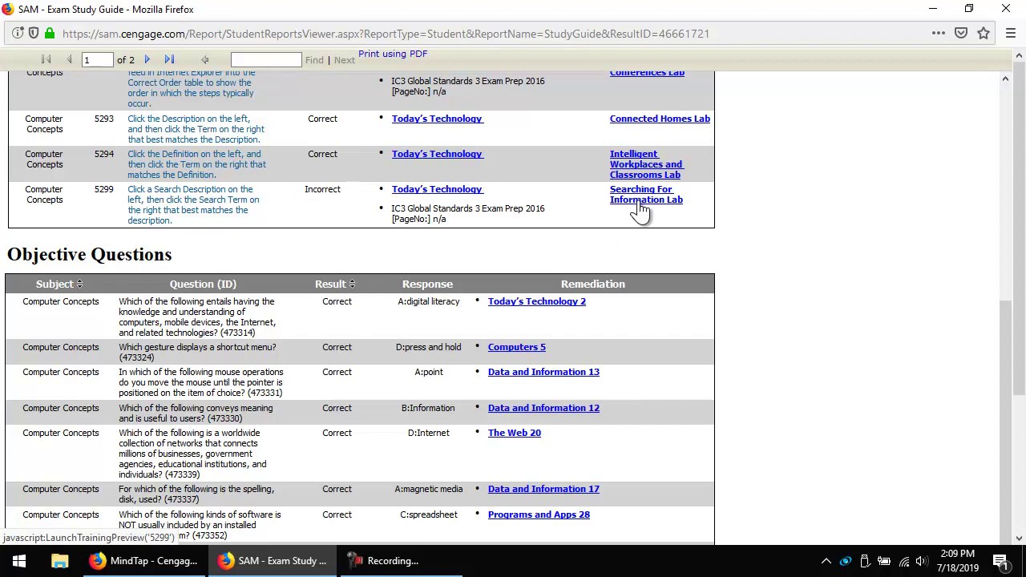
pyautogui.scroll(-1, 673, 267)
pyautogui.scroll(-1, 674, 267)
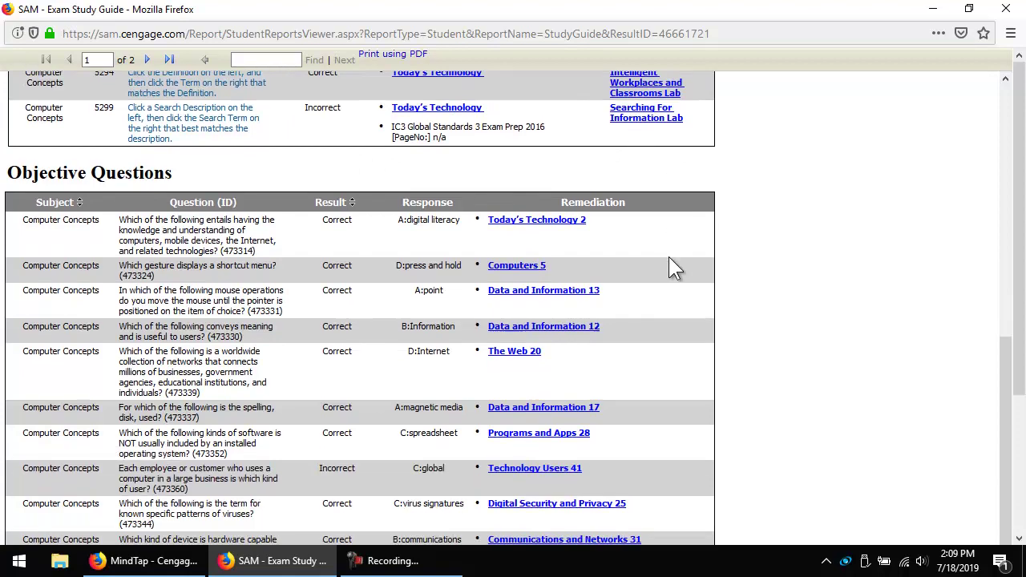
pyautogui.scroll(-2, 673, 267)
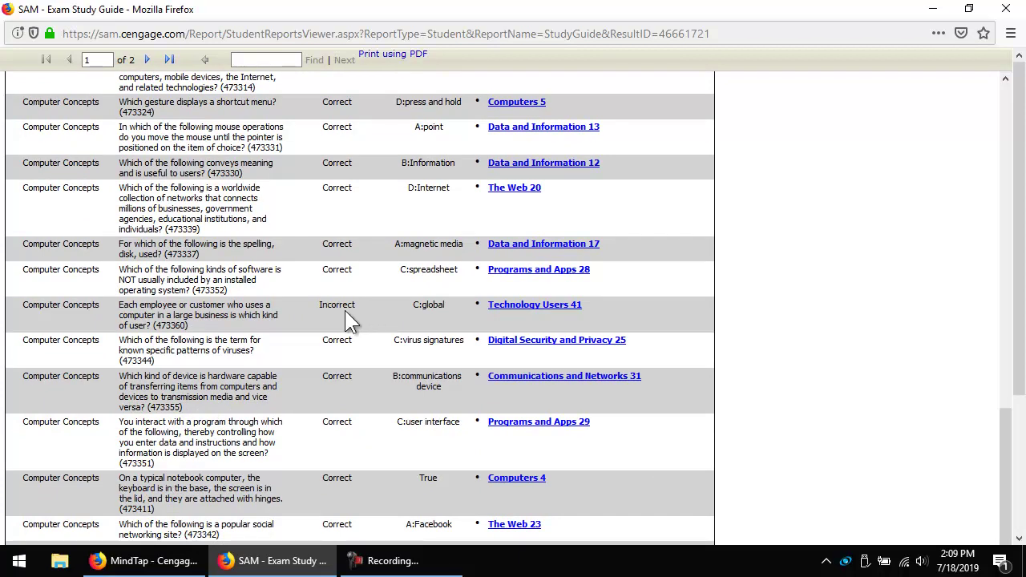
pyautogui.scroll(-1, 362, 308)
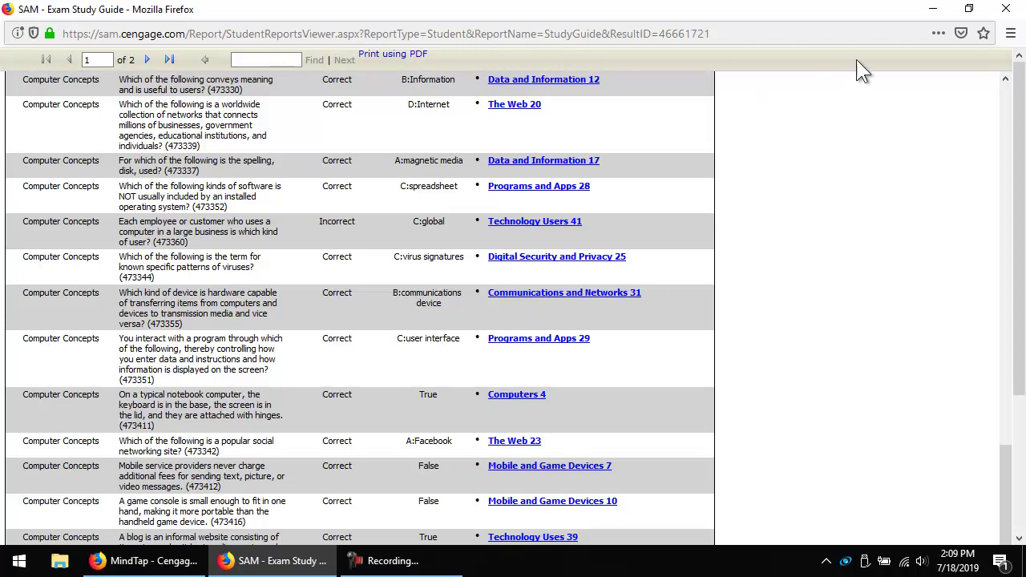
# - Close the Exam Study Guide report and the End of Chapter 1 Test to return to the course outline
pyautogui.click(1005, 9)
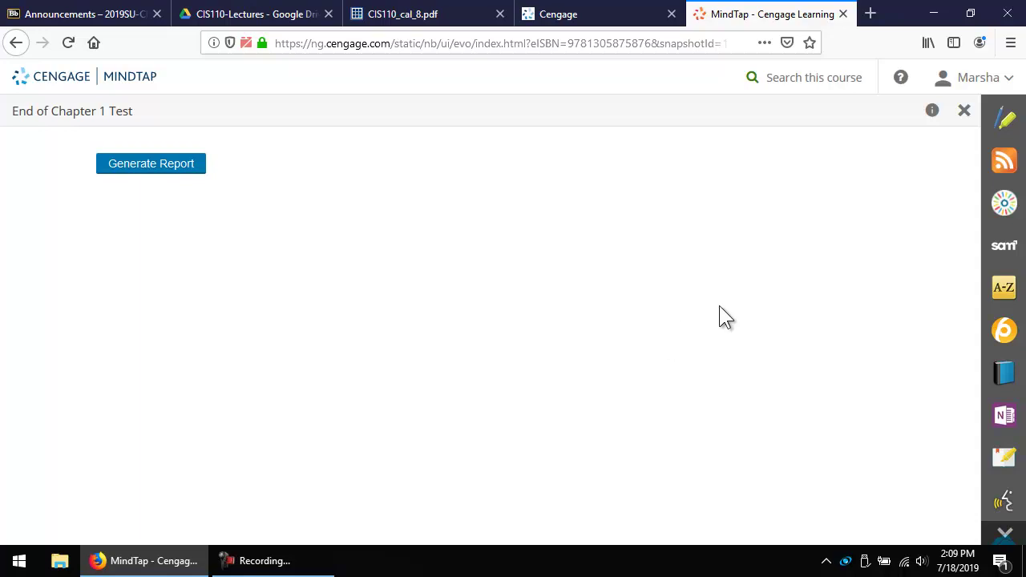
pyautogui.click(966, 113)
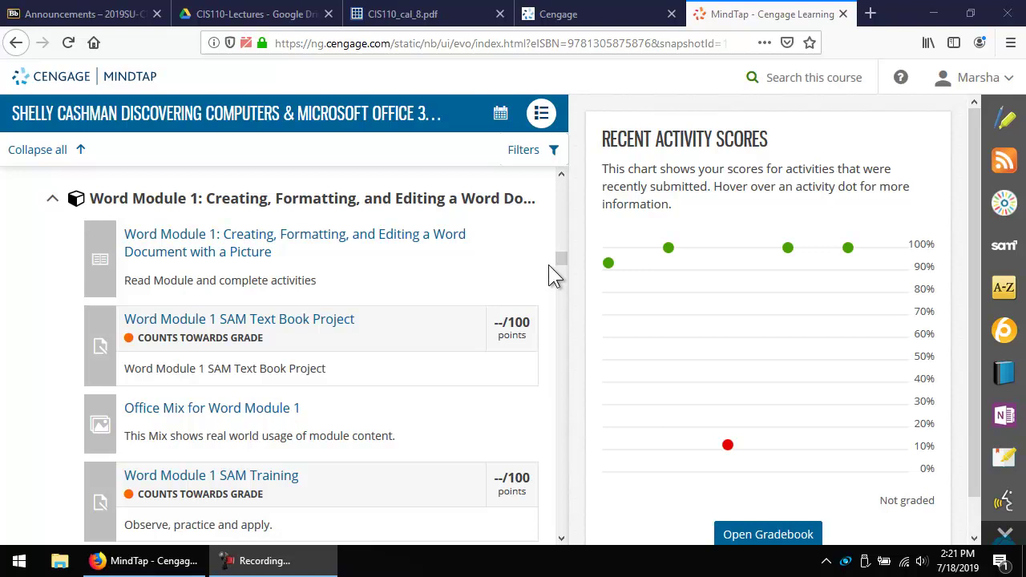
# - Start the Word Module 1 SAM Text Book Project and review the reading, start file and support file in Step 1
pyautogui.click(252, 325)
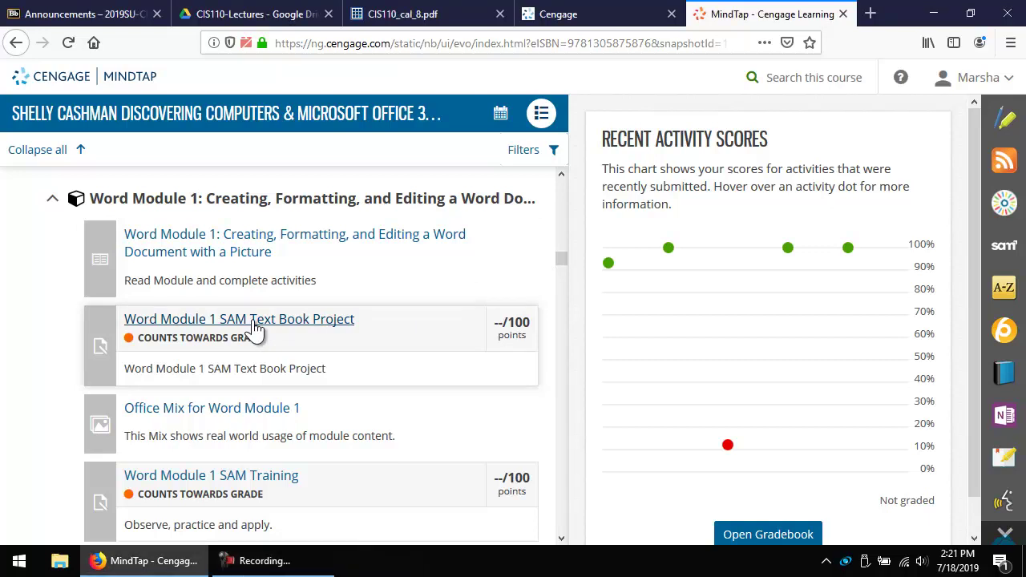
pyautogui.click(254, 325)
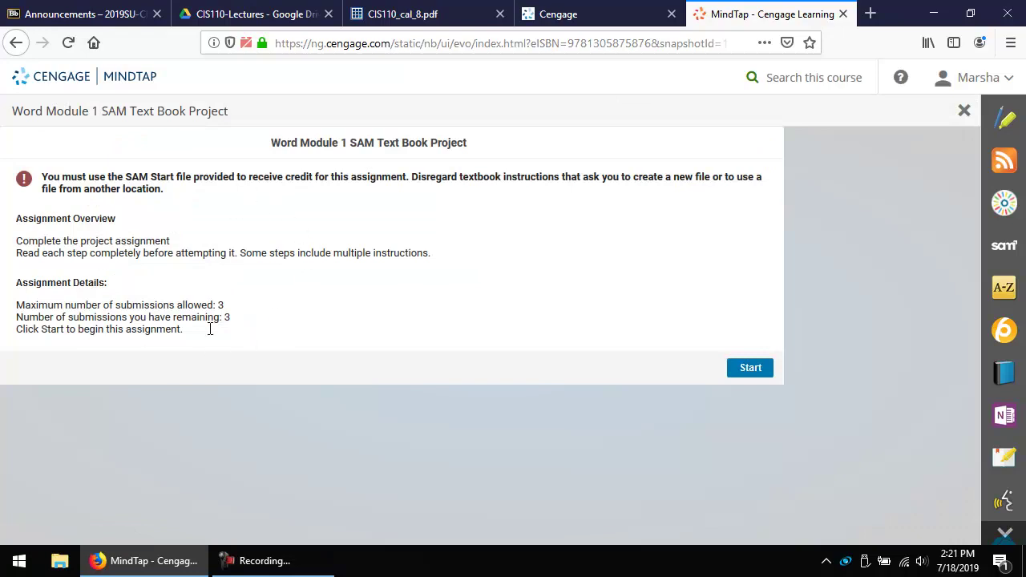
pyautogui.click(751, 368)
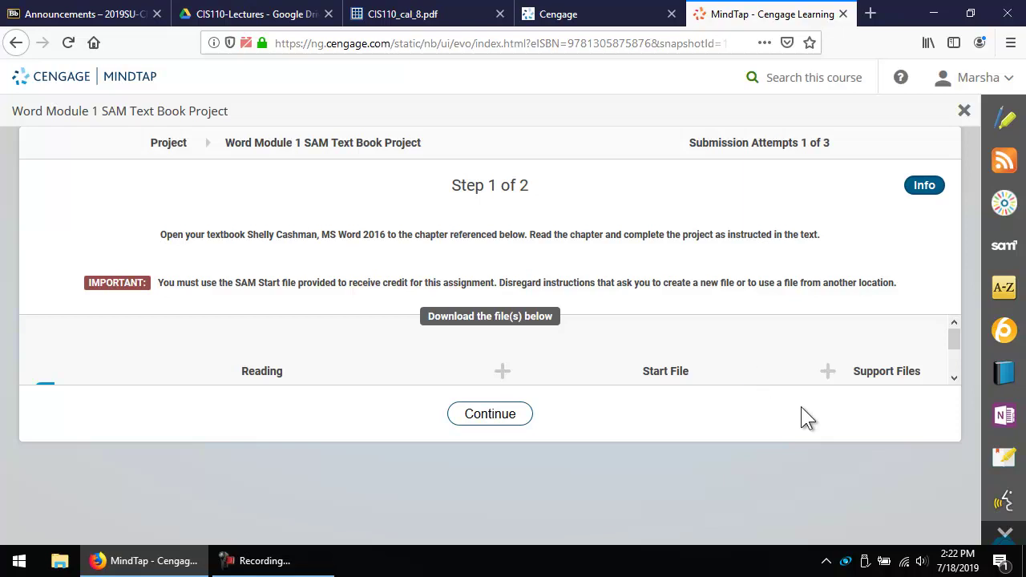
pyautogui.click(954, 379)
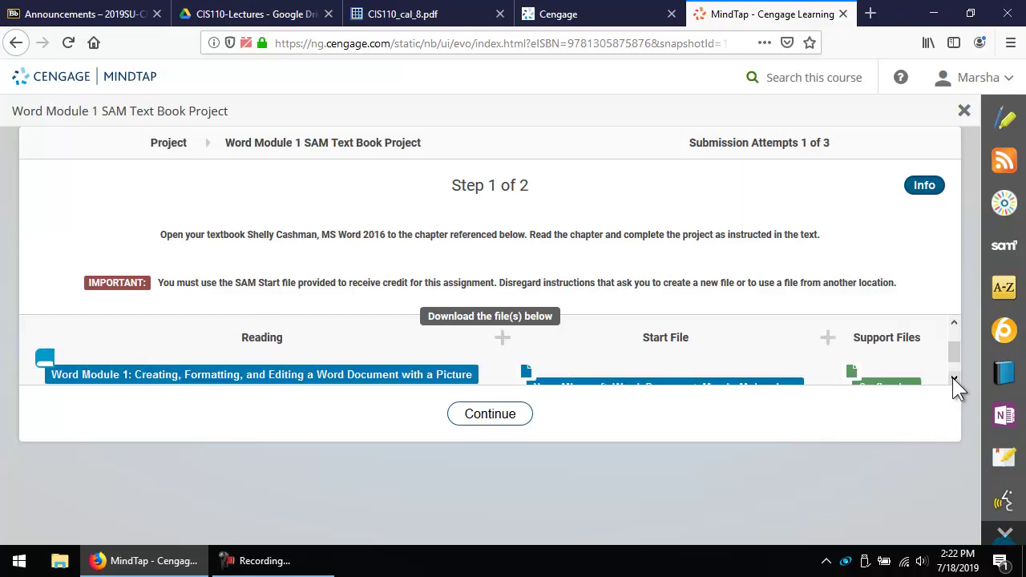
pyautogui.click(954, 378)
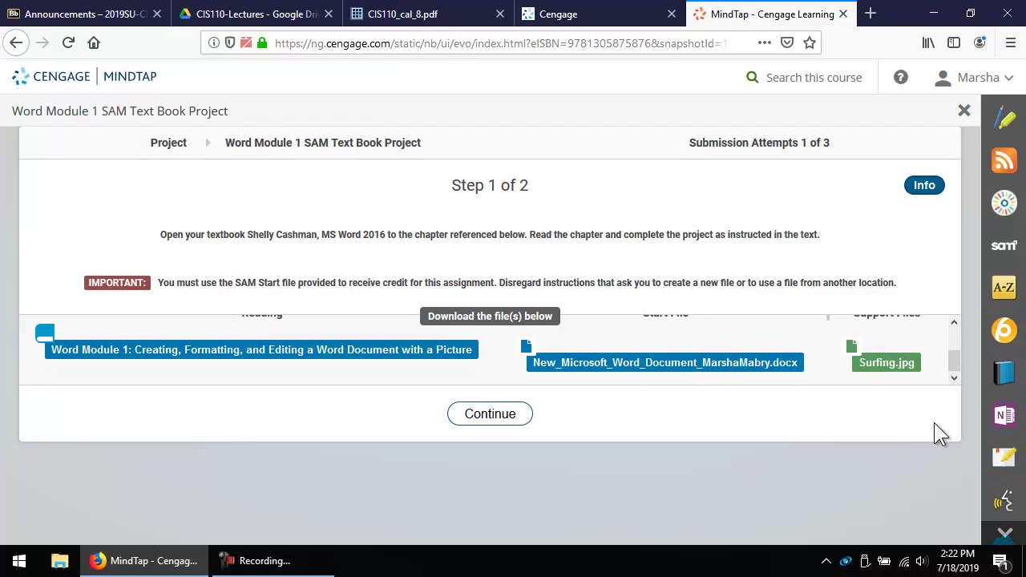
pyautogui.click(953, 322)
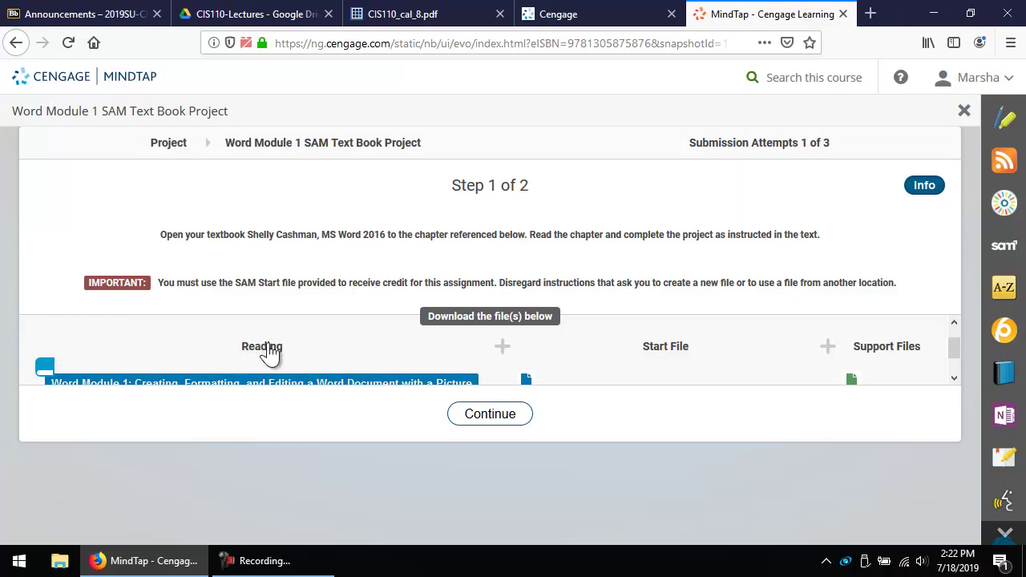
pyautogui.click(953, 379)
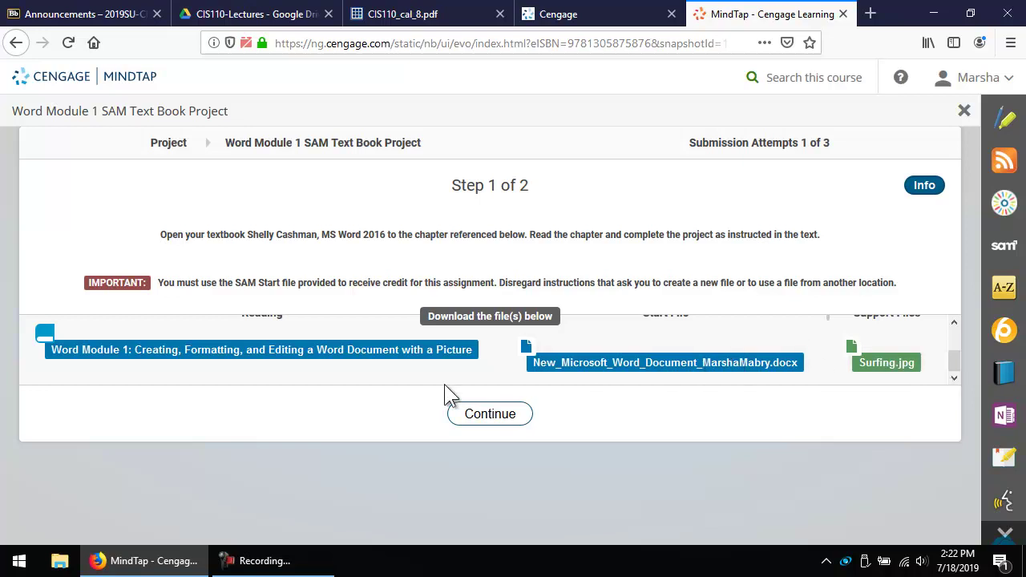
# - Copy the expected Surf_Flyer file name, without its extension, from Step 2 of the project and return to Step 1
pyautogui.click(490, 413)
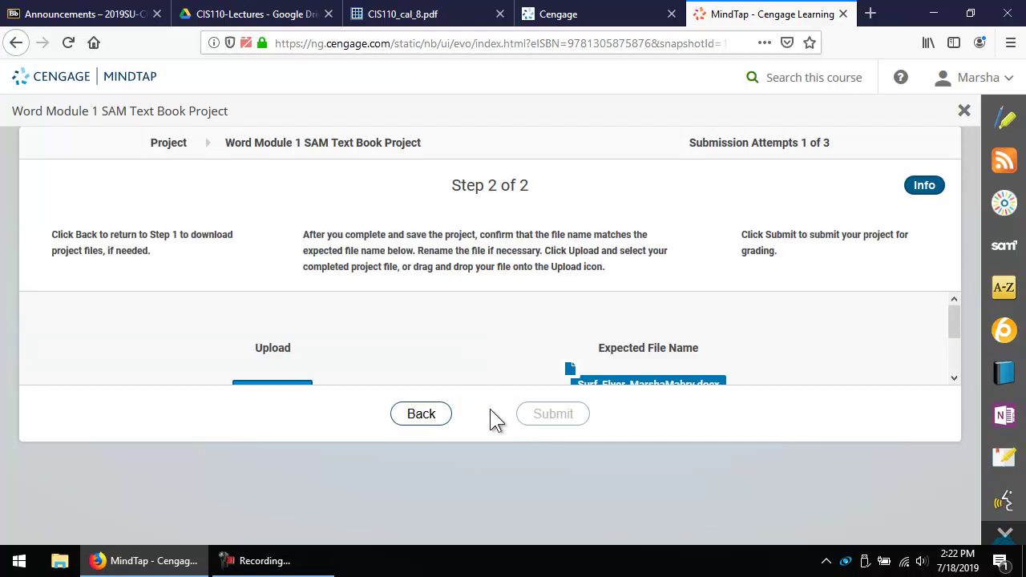
pyautogui.click(956, 378)
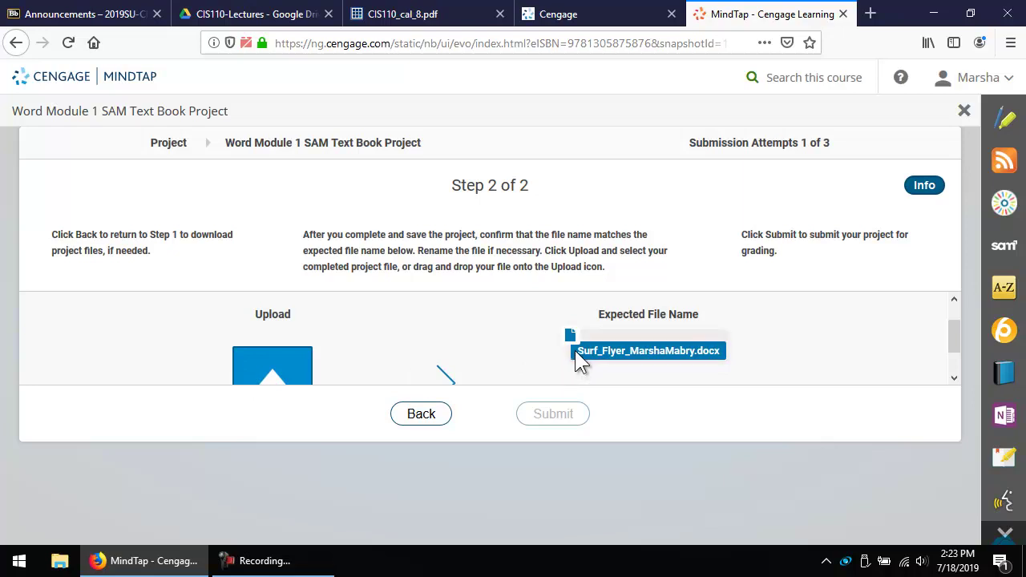
pyautogui.moveTo(577, 351); pyautogui.dragTo(690, 358)
pyautogui.rightClick(680, 354)
pyautogui.click(693, 357)
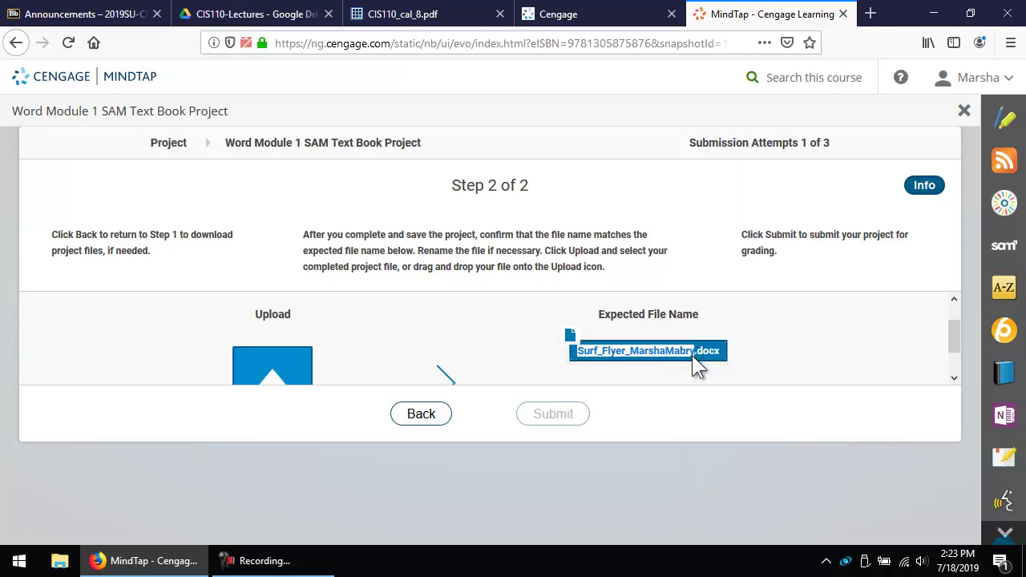
pyautogui.click(421, 414)
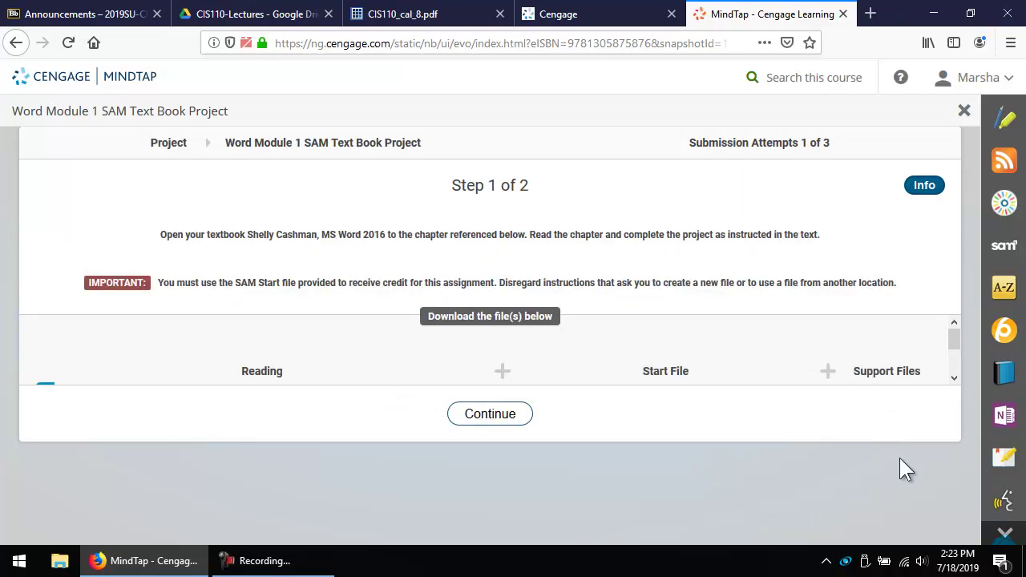
# - Download the project's New_Microsoft_Word_Document start file, choosing to save it instead of opening it in Microsoft Word
pyautogui.scroll(-2, 958, 379)
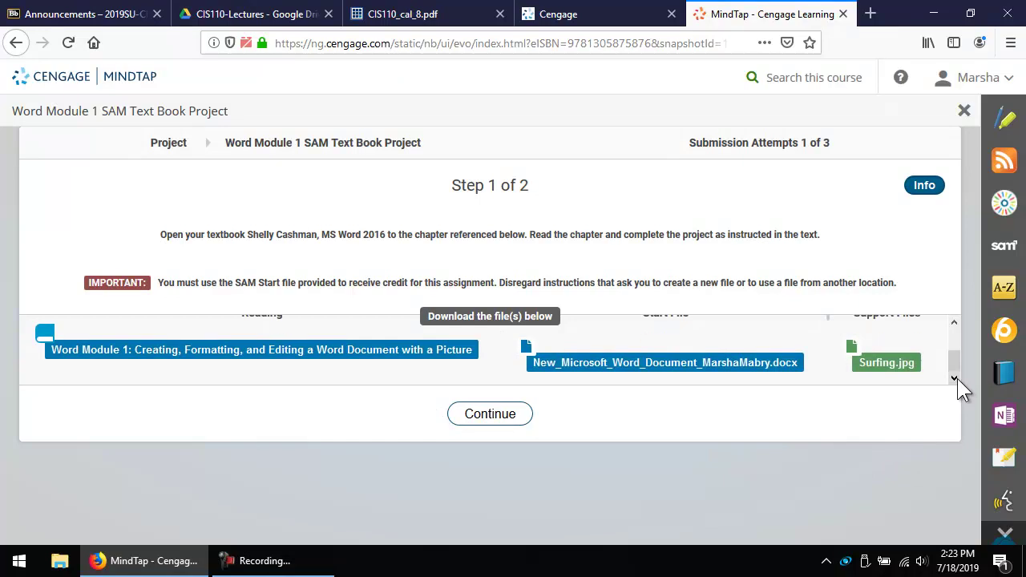
pyautogui.click(714, 371)
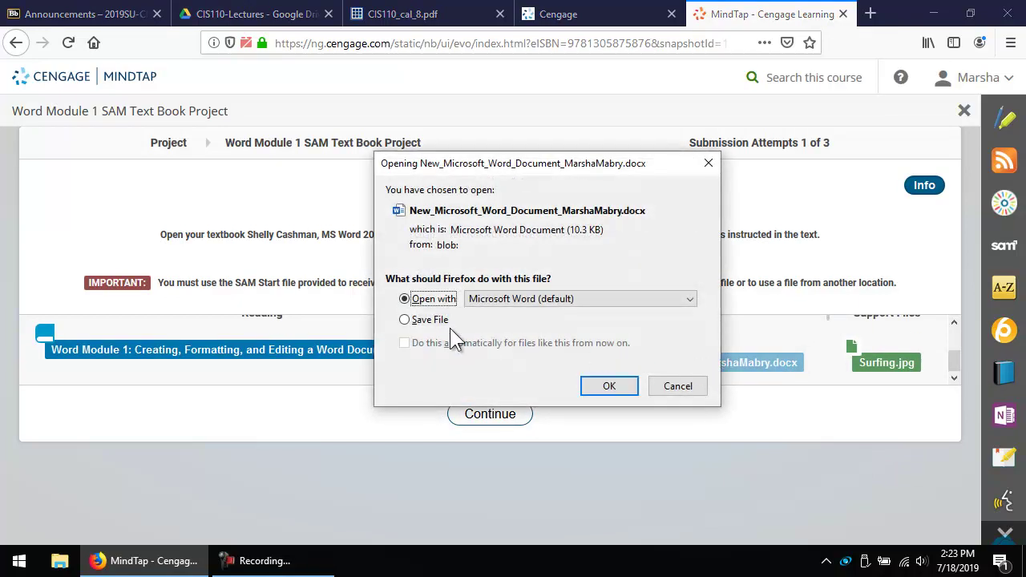
pyautogui.click(423, 321)
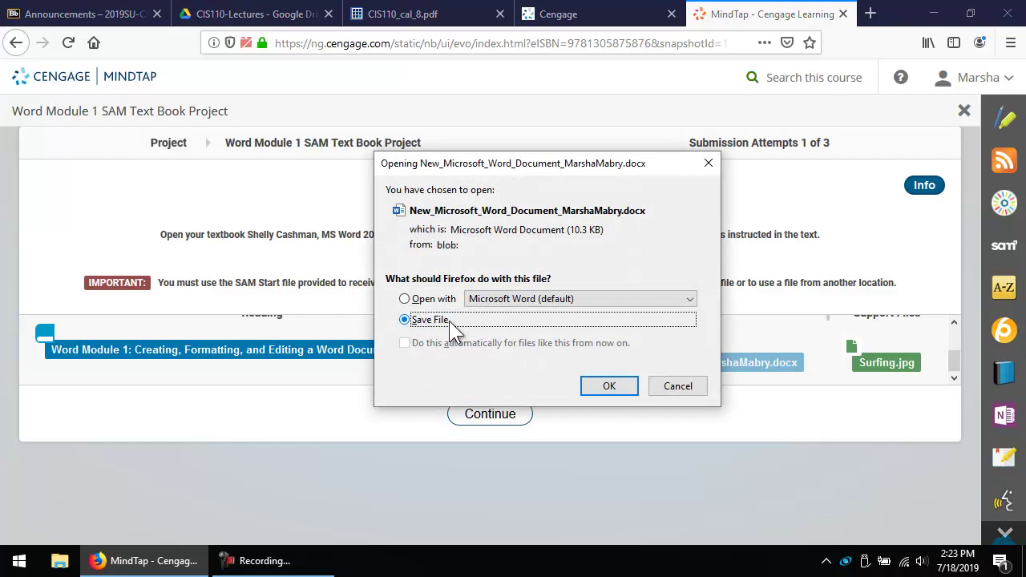
pyautogui.click(610, 388)
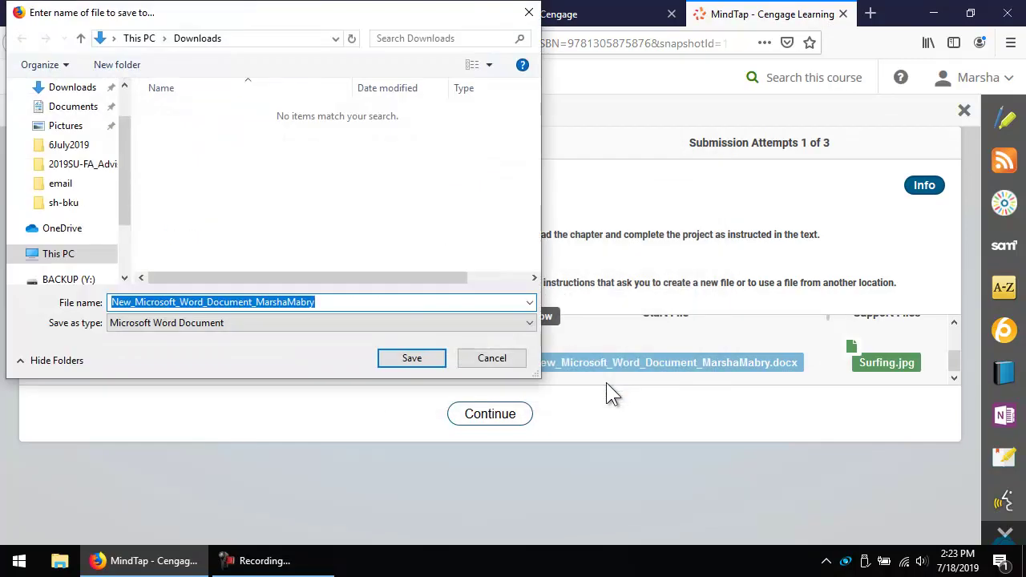
# - Set the save location to the Module1 folder inside CIS110 > Word on the CIS110-DEMO (D:) drive
pyautogui.click(125, 279)
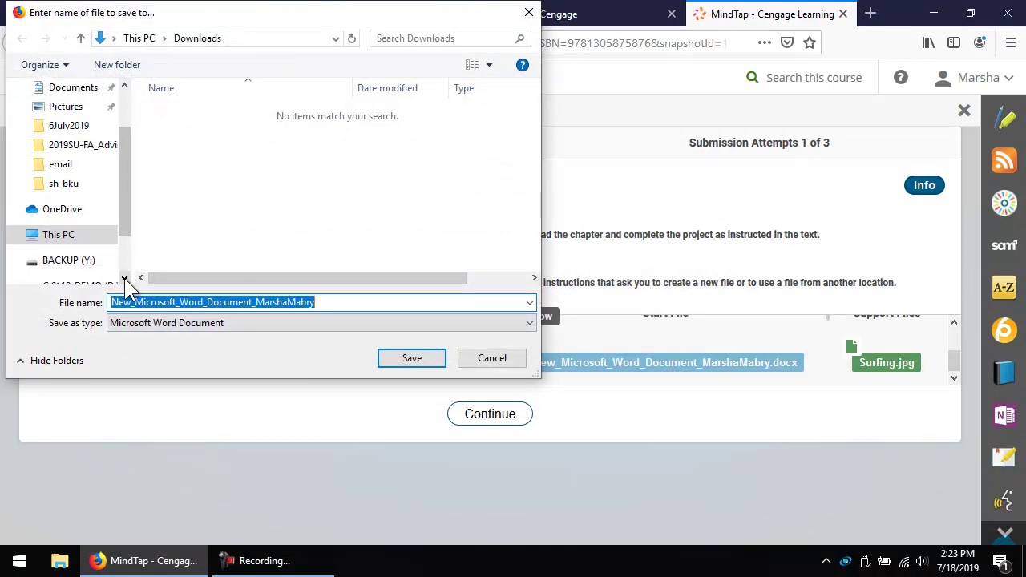
pyautogui.click(124, 279)
pyautogui.click(125, 278)
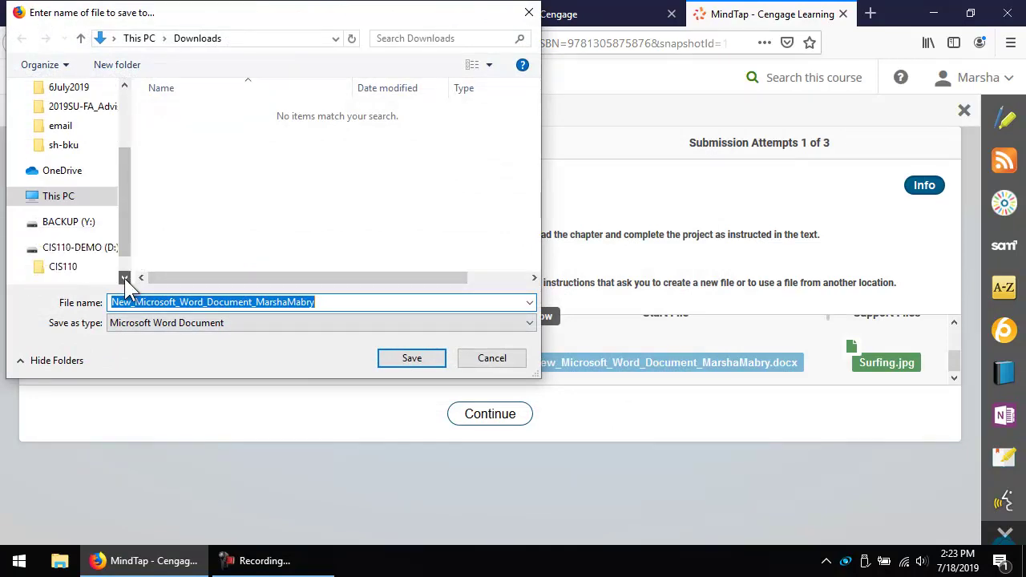
pyautogui.click(83, 255)
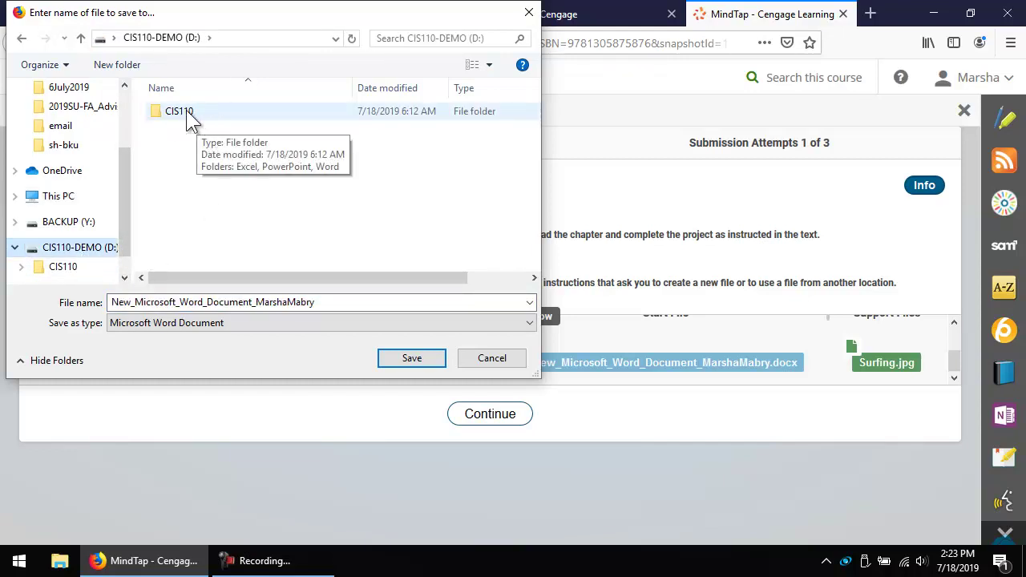
pyautogui.doubleClick(186, 110)
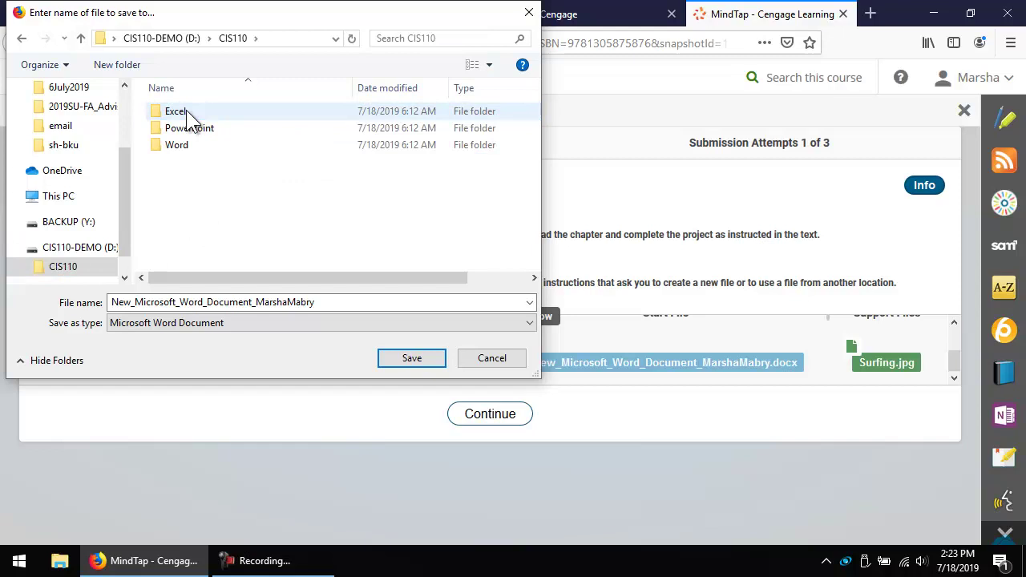
pyautogui.doubleClick(198, 147)
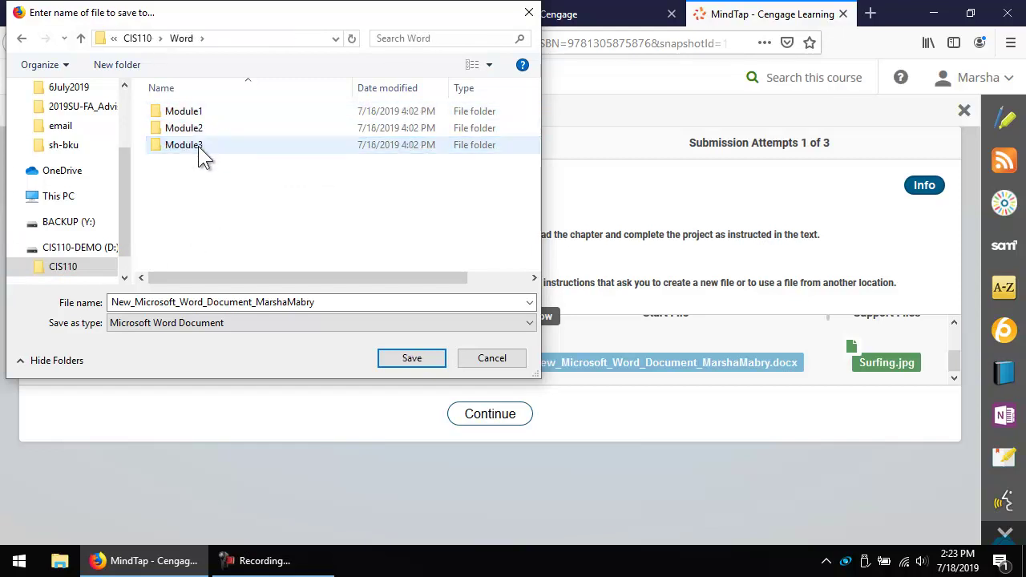
pyautogui.doubleClick(184, 113)
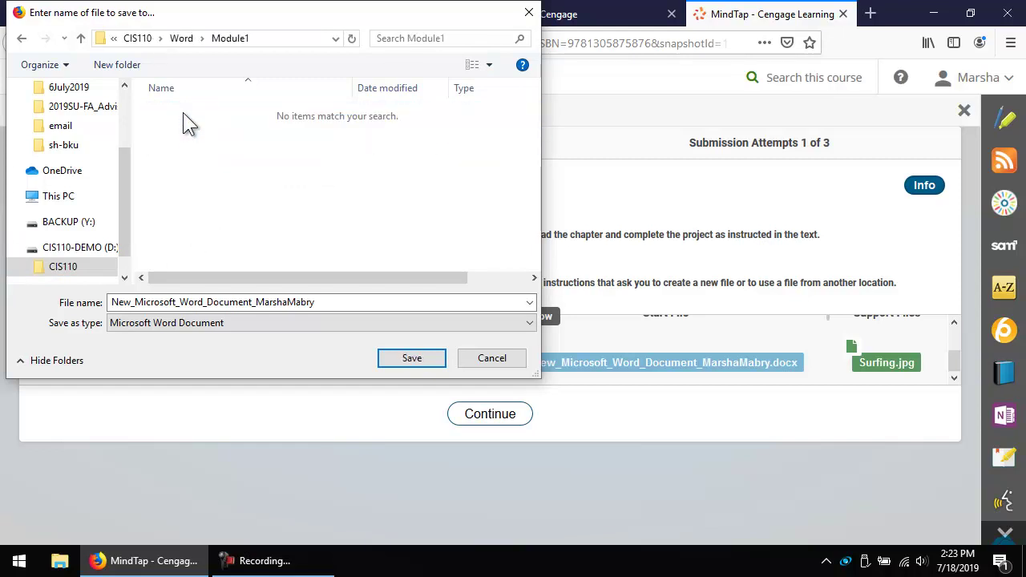
# - Replace the start file's name with the copied Surf_Flyer name and save it in the Module1 folder
pyautogui.doubleClick(332, 298)
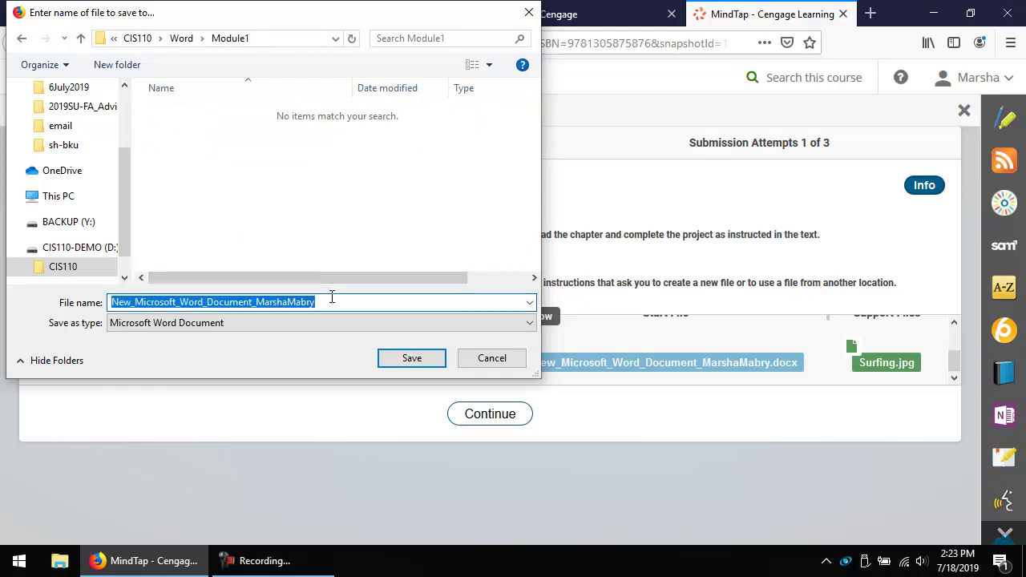
pyautogui.press('BackSpace')
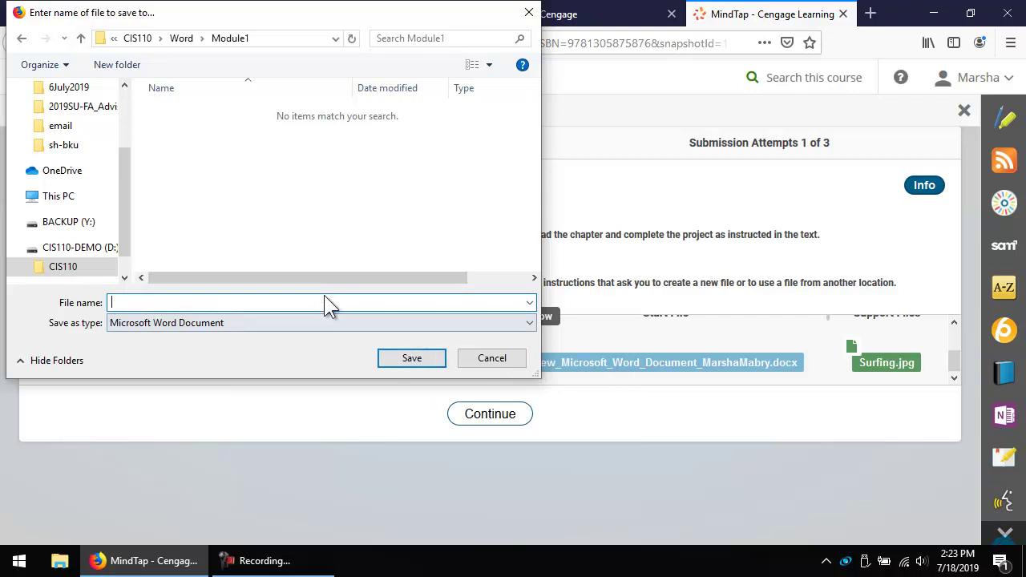
pyautogui.rightClick(323, 300)
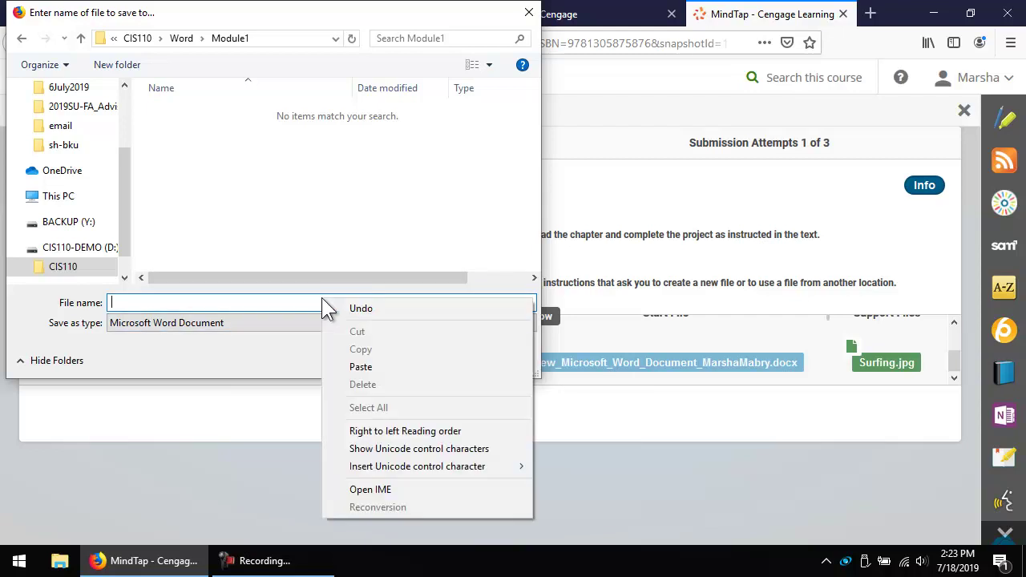
pyautogui.click(339, 367)
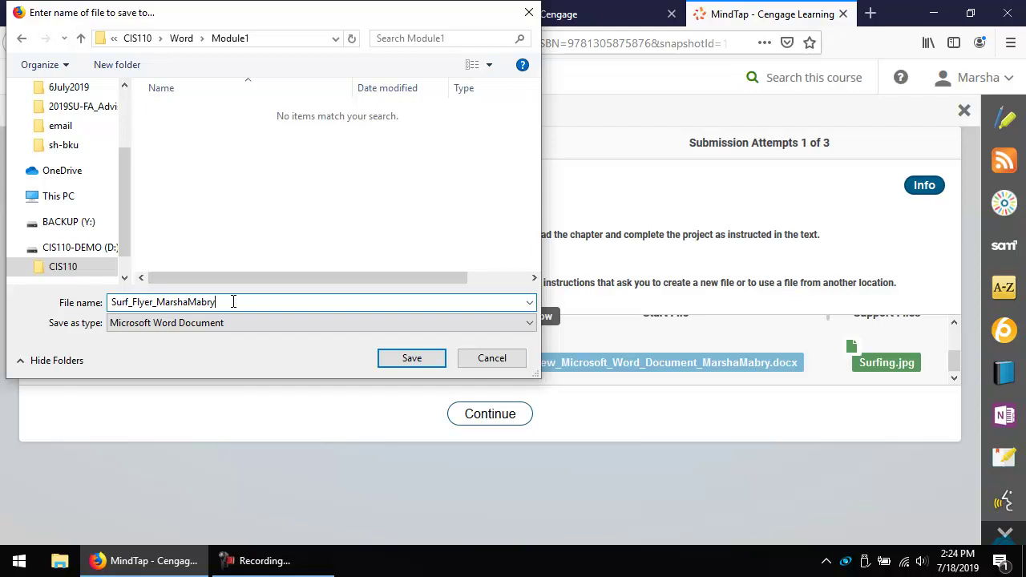
pyautogui.click(424, 360)
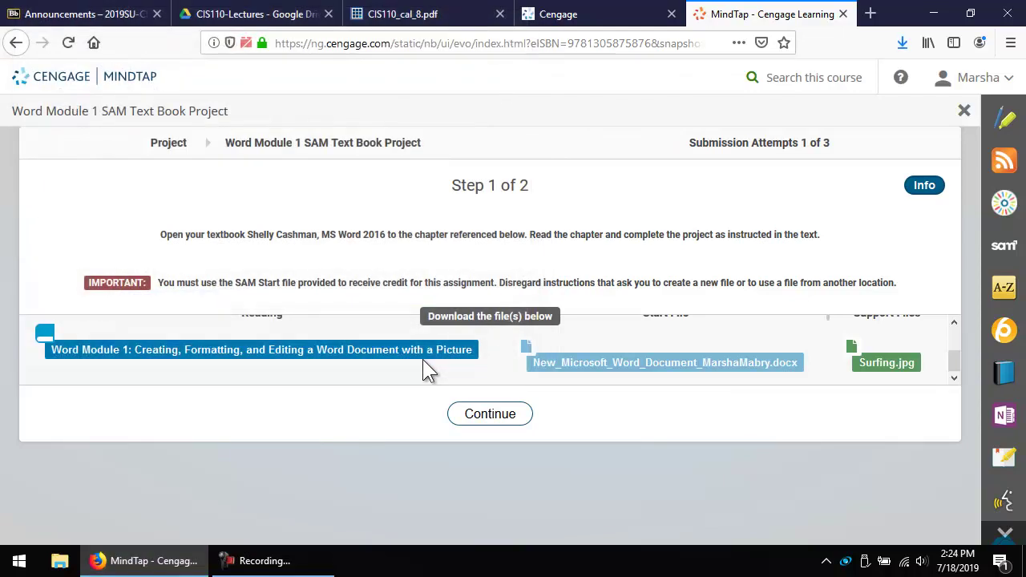
# - Download the Surfing.jpg support file and save it as Surfing in the same Module1 folder
pyautogui.click(882, 365)
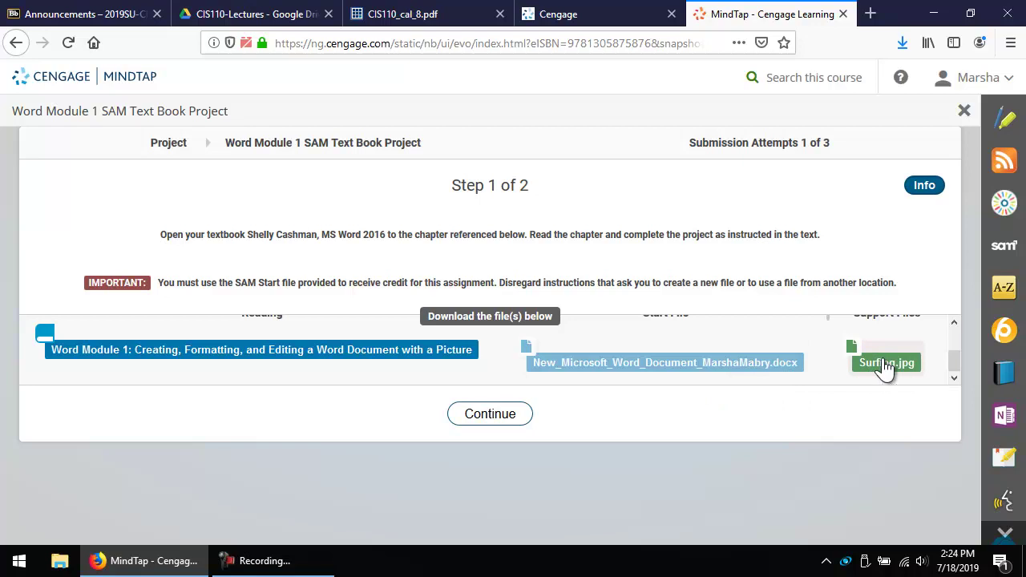
pyautogui.click(885, 366)
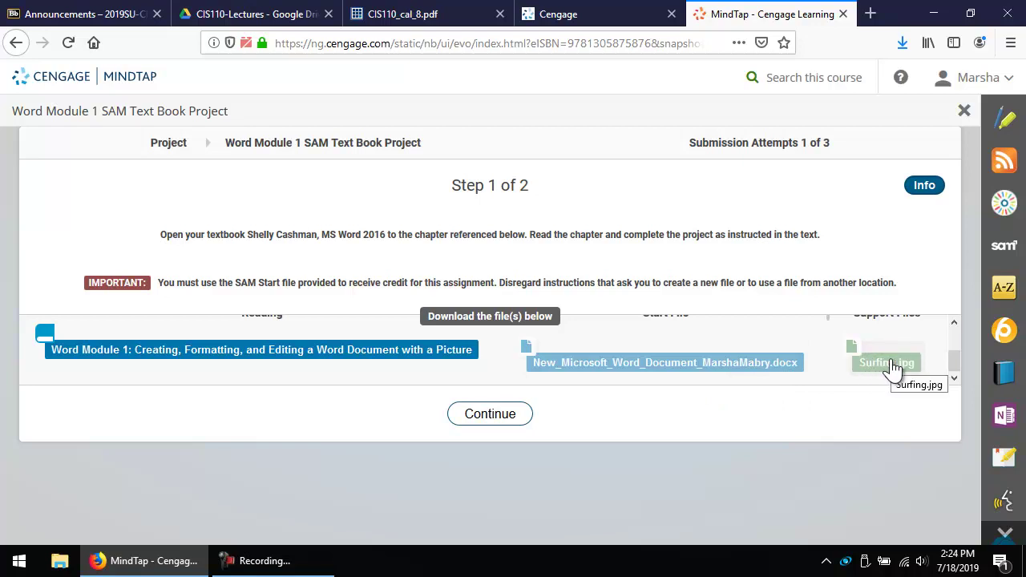
pyautogui.click(415, 319)
pyautogui.click(614, 388)
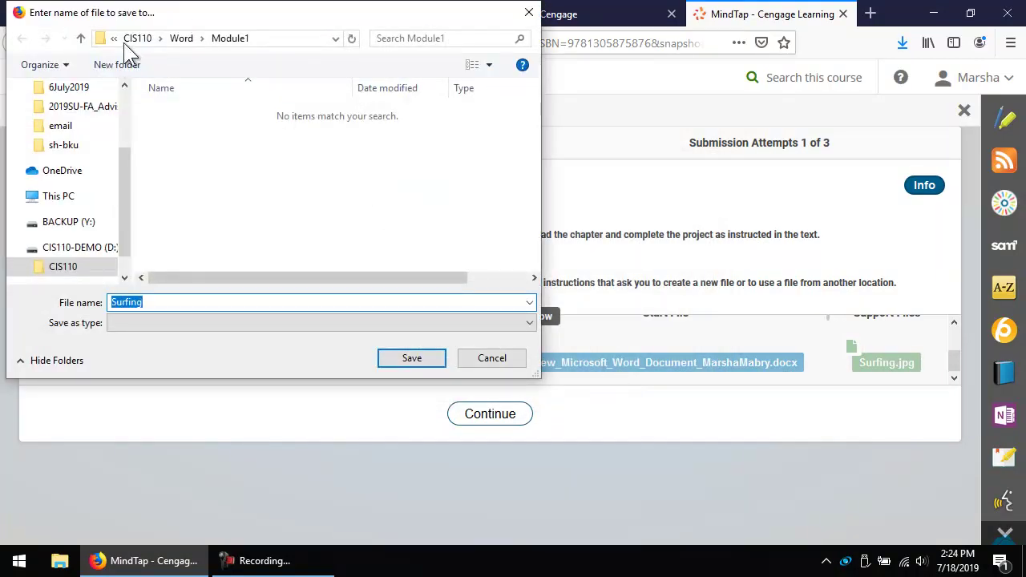
pyautogui.click(411, 358)
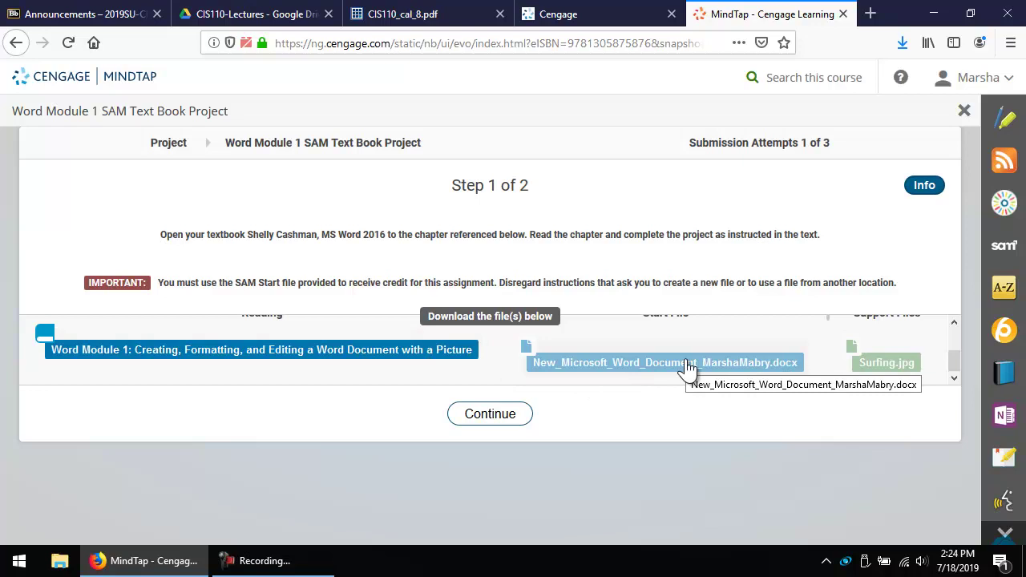
# - Open the downloaded Surf_Flyer document in Word from the browser's downloads and enable editing
pyautogui.click(904, 43)
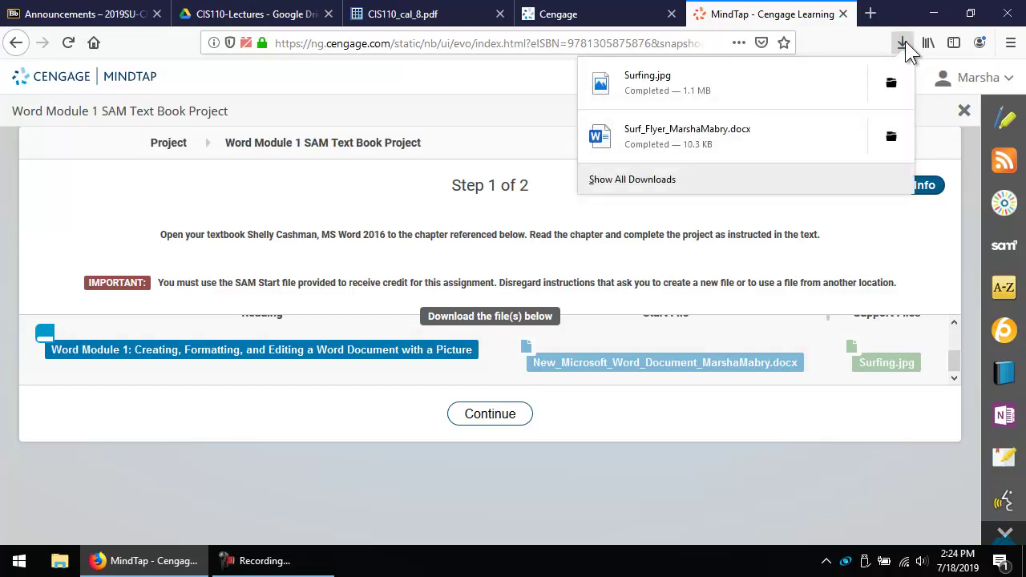
pyautogui.click(707, 136)
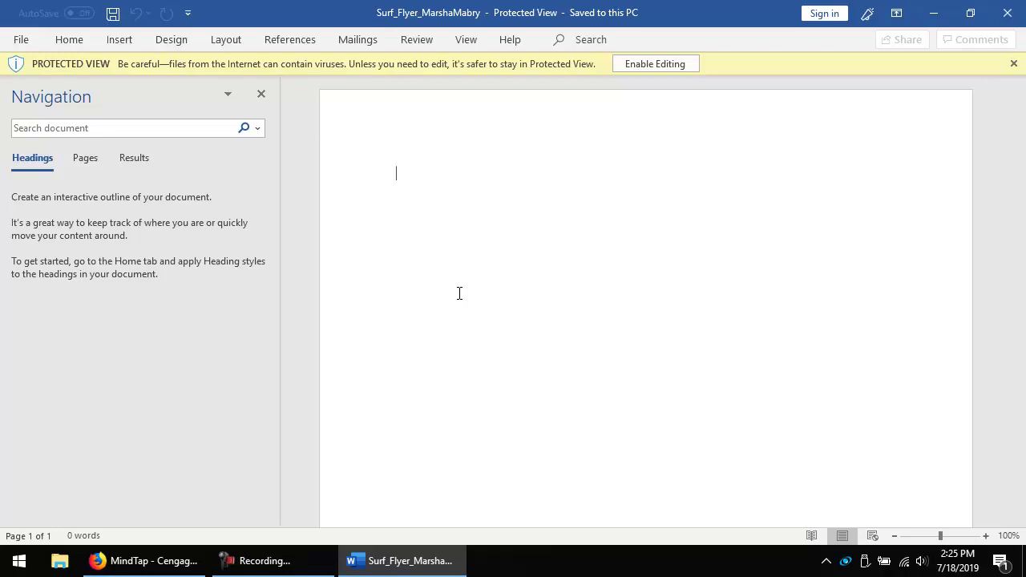
pyautogui.click(654, 67)
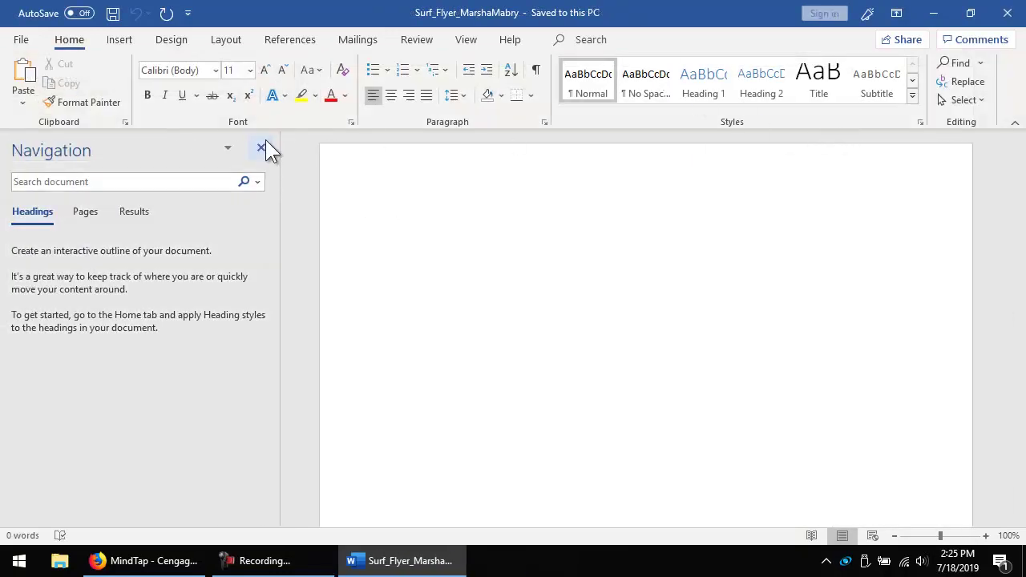
# - Close Word's Navigation pane, then read the Word Module 1 eBook from the flyer project overview through the To Run Word and Specify Settings steps
pyautogui.click(261, 147)
pyautogui.click(935, 14)
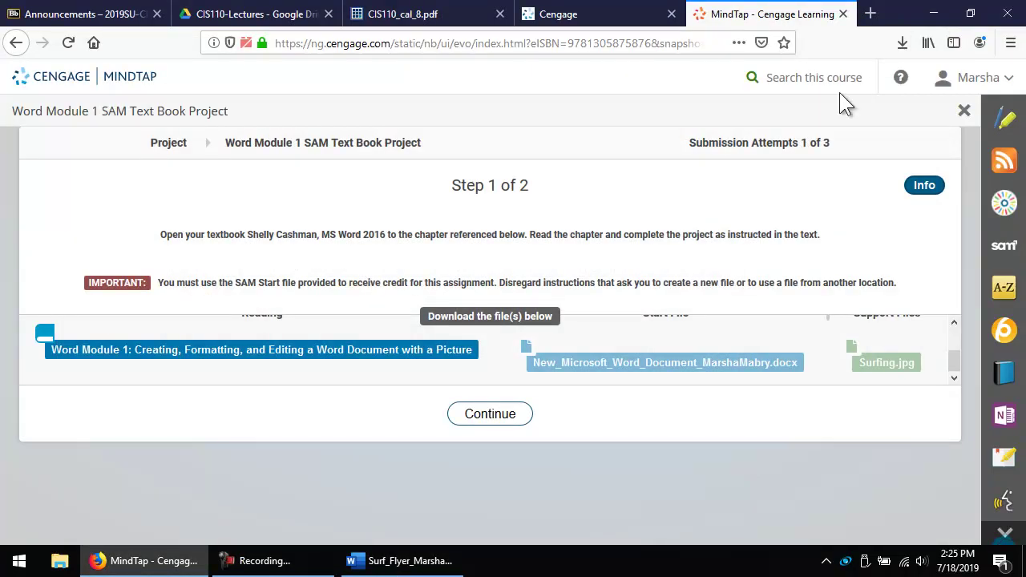
pyautogui.click(296, 353)
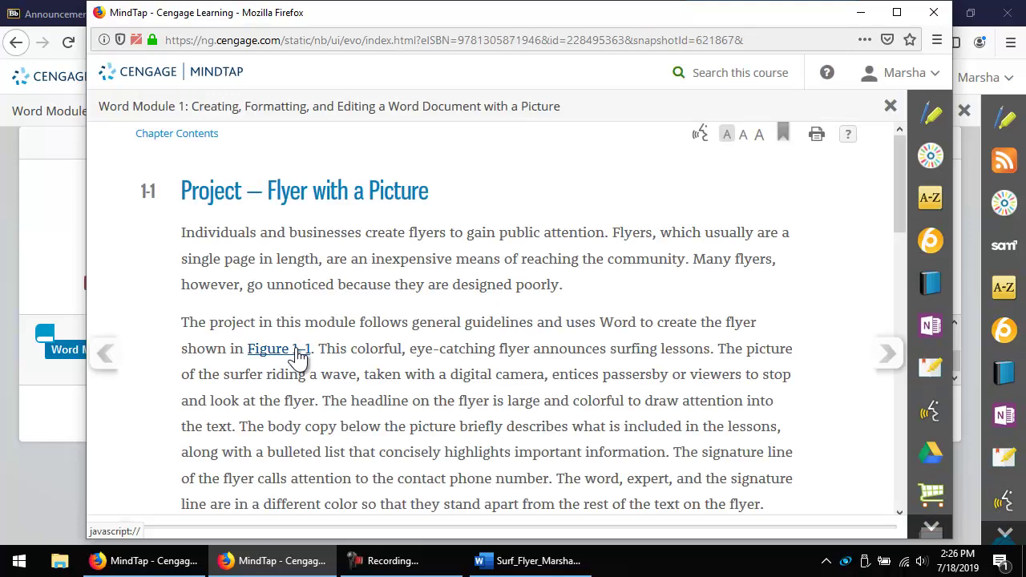
pyautogui.moveTo(898, 213); pyautogui.dragTo(901, 428)
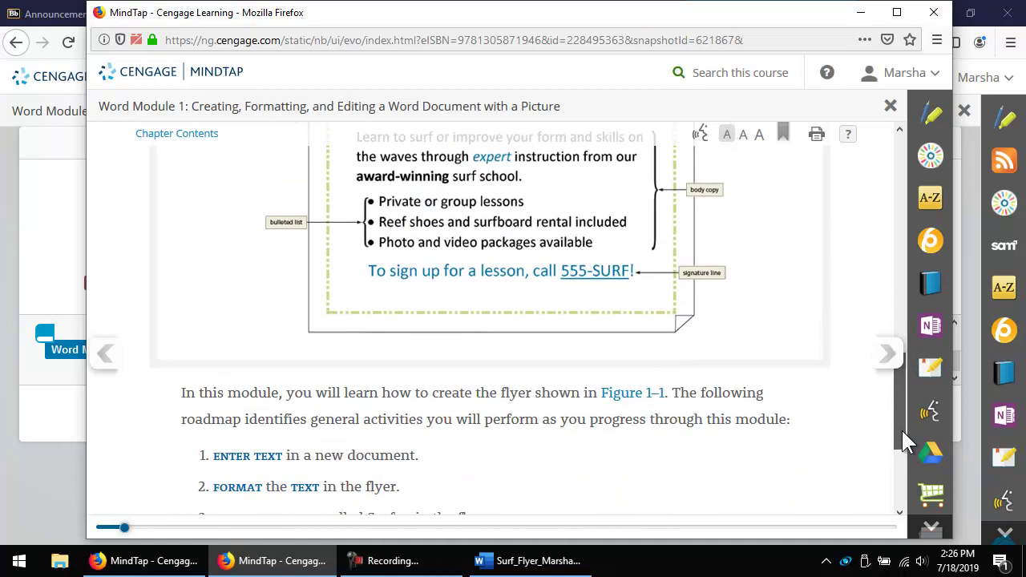
pyautogui.click(890, 358)
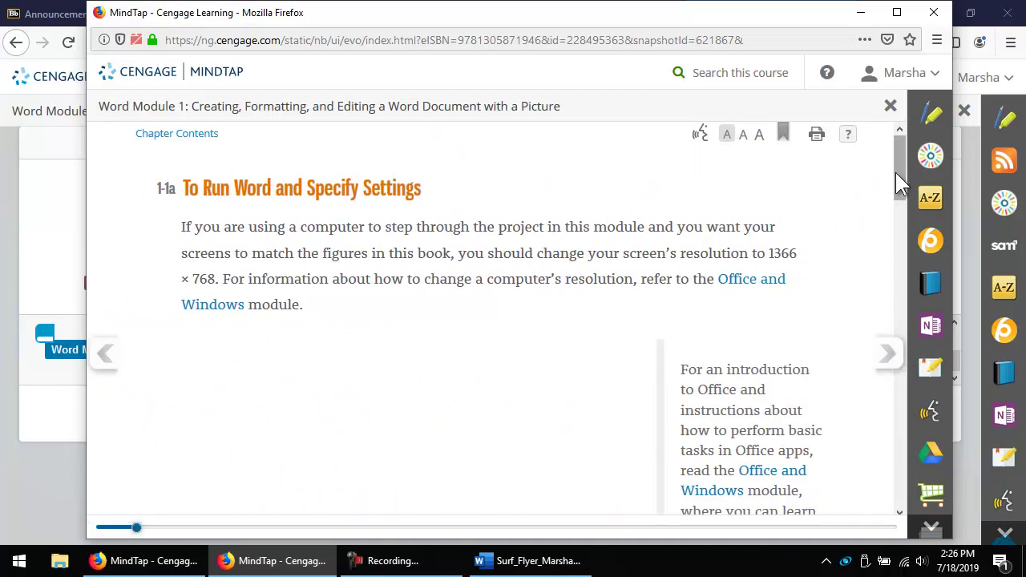
pyautogui.moveTo(897, 170); pyautogui.dragTo(899, 276)
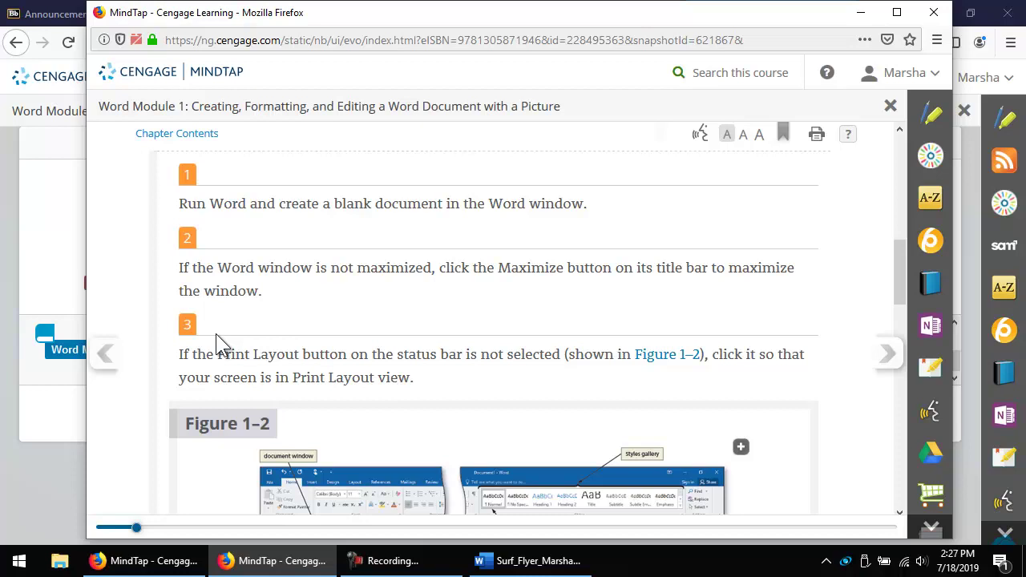
# - Read the video lecture notes for the Word, PowerPoint and Excel modules in 0-READ-ME-1ST.docx from the CIS110-Lectures Drive folder
pyautogui.click(861, 13)
pyautogui.click(238, 14)
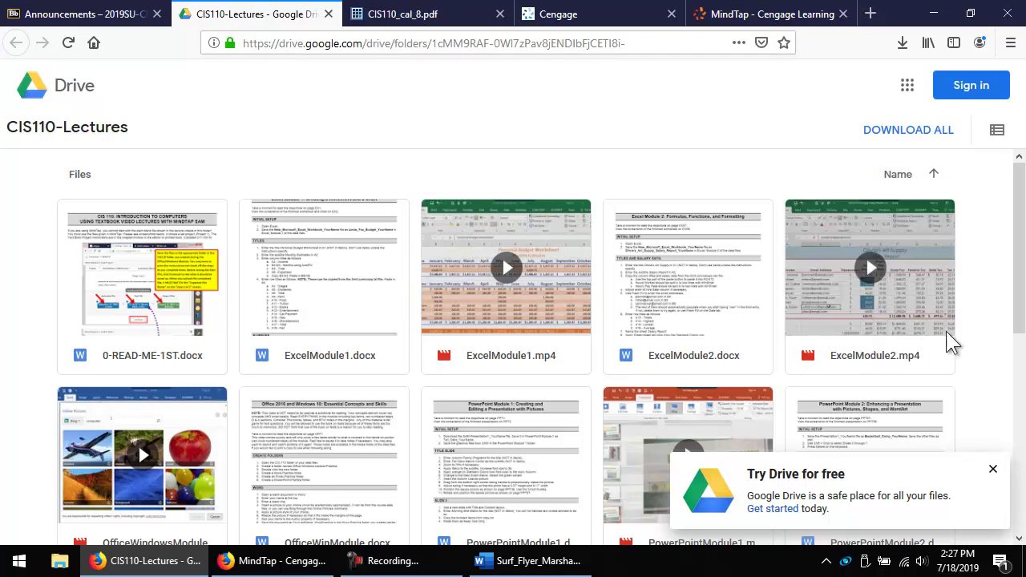
pyautogui.click(154, 295)
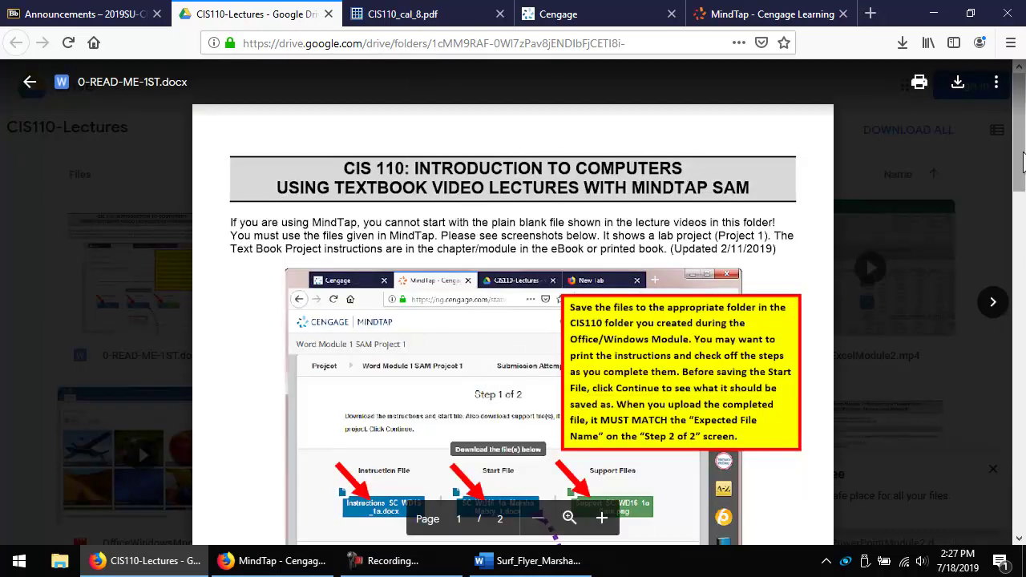
pyautogui.moveTo(1022, 161); pyautogui.dragTo(1022, 186)
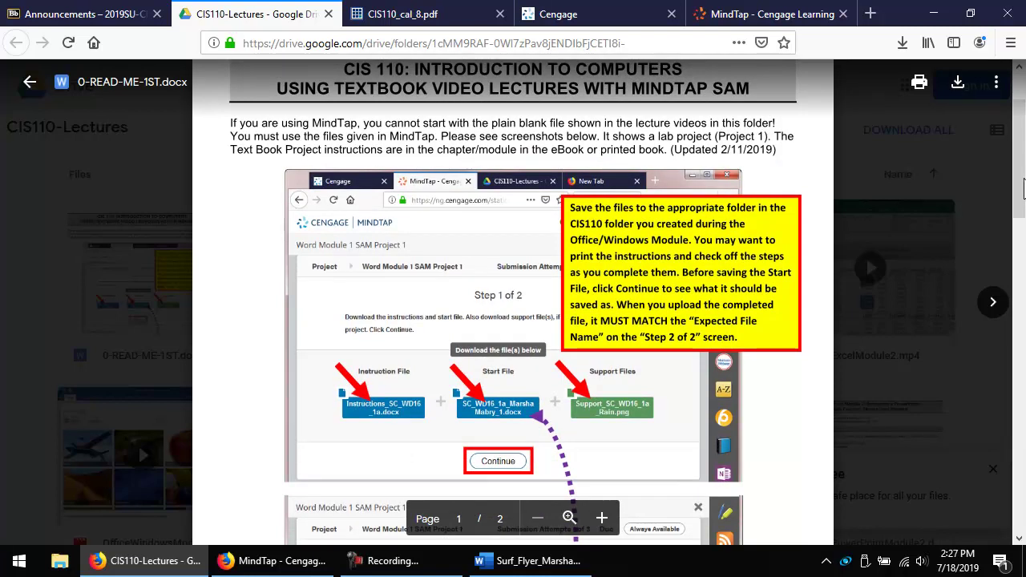
pyautogui.moveTo(1018, 157); pyautogui.dragTo(1023, 353)
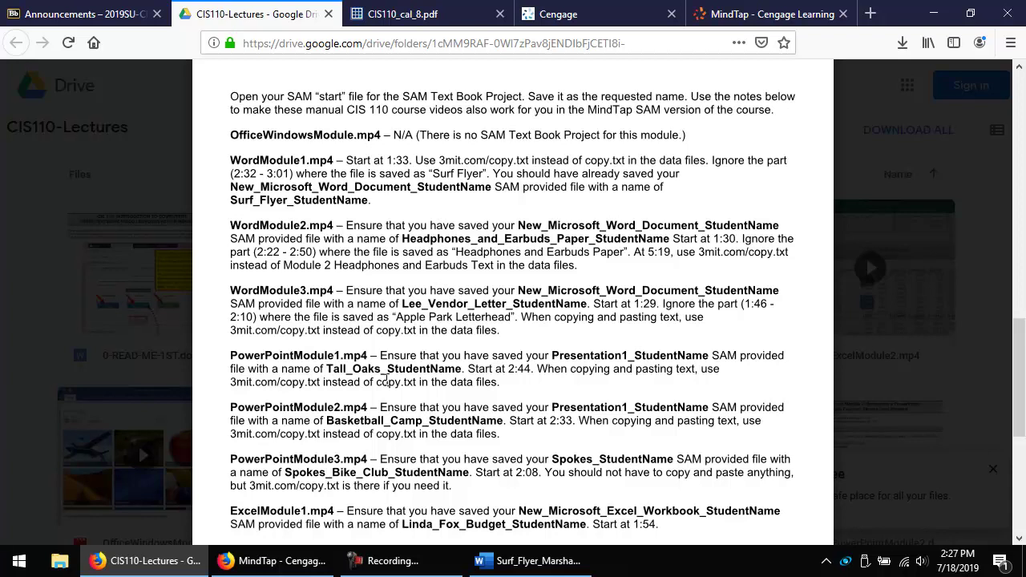
pyautogui.scroll(-1, 386, 340)
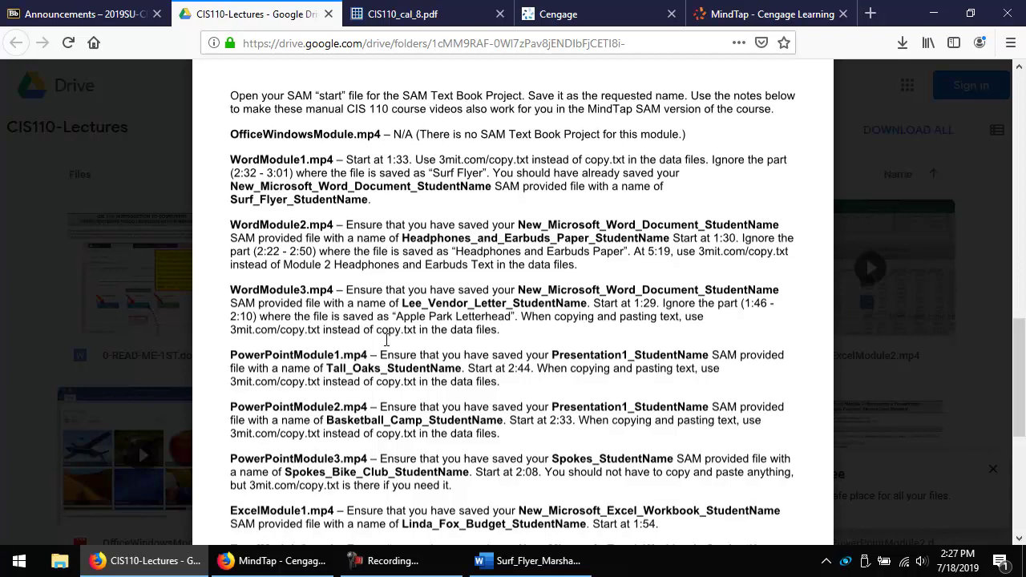
pyautogui.moveTo(362, 272)
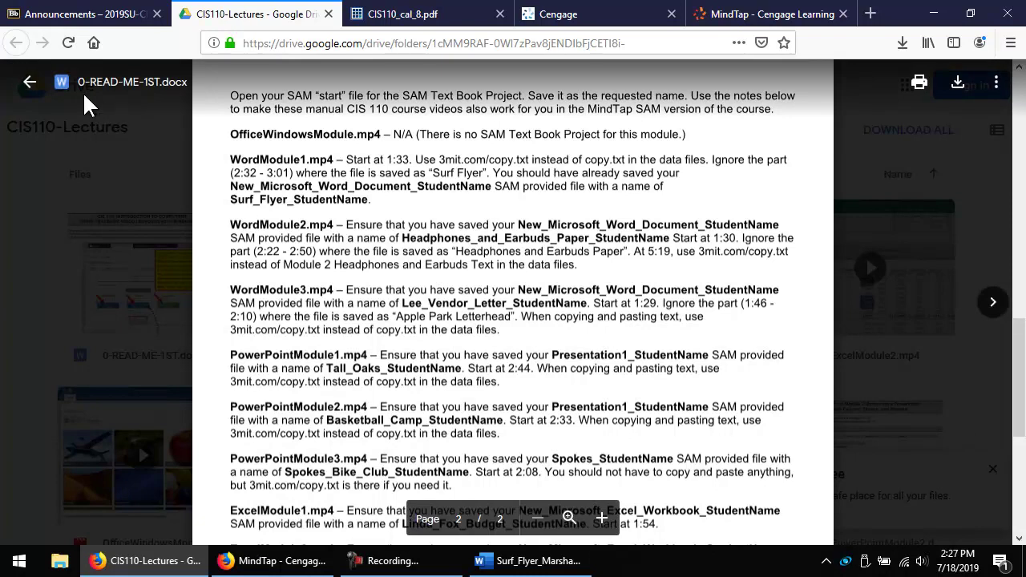
pyautogui.click(29, 82)
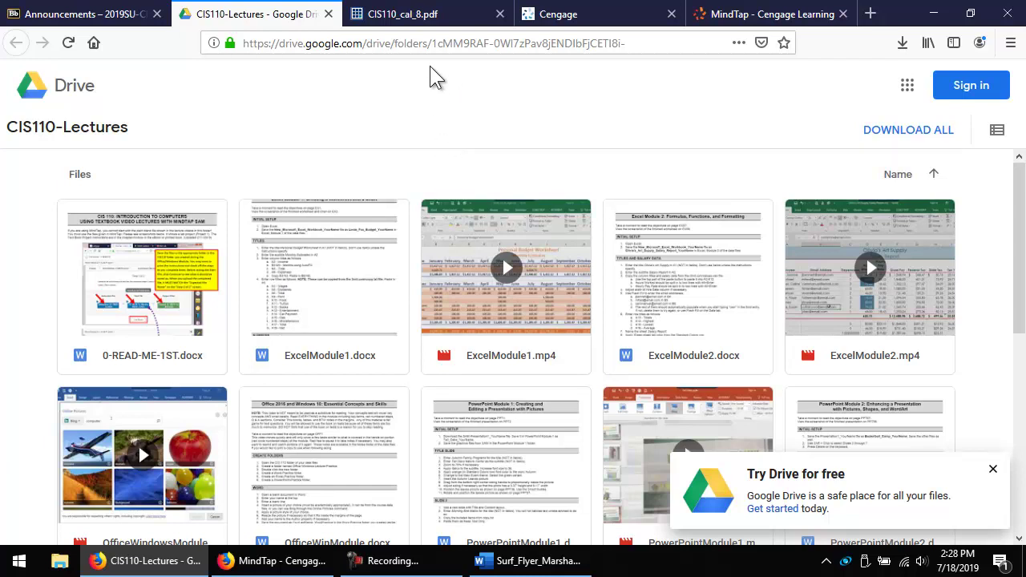
# - Switch to Word, save the completed Surf_Flyer document and close it
pyautogui.click(481, 561)
pyautogui.moveTo(433, 565)
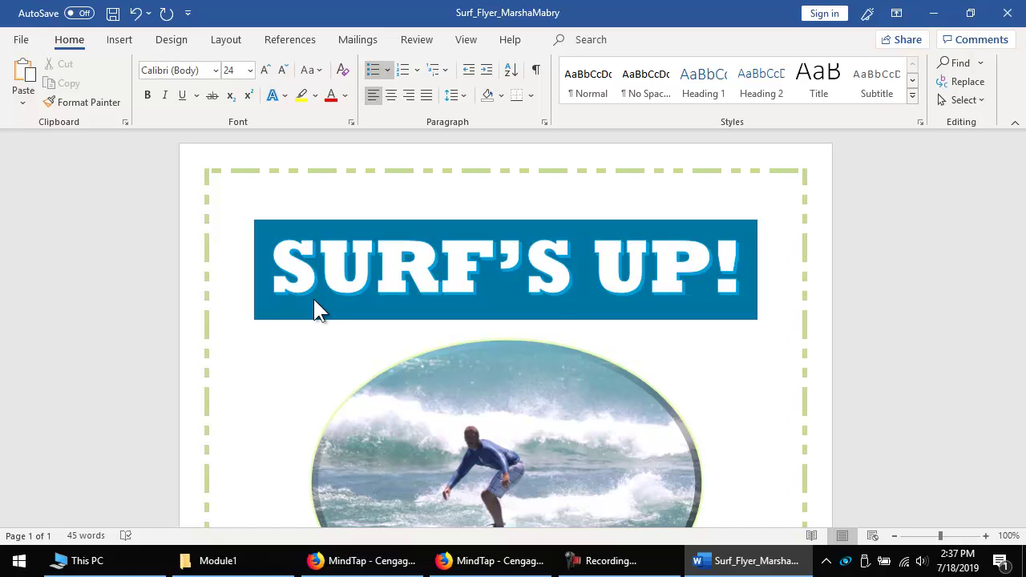
pyautogui.hotkey('ctrl', 's')
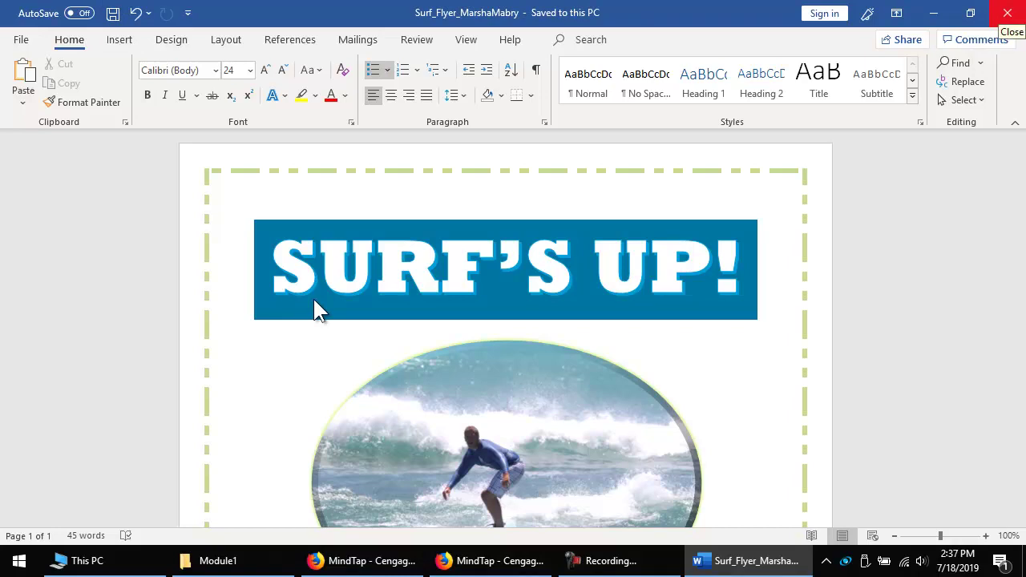
pyautogui.hotkey('alt', 'F4')
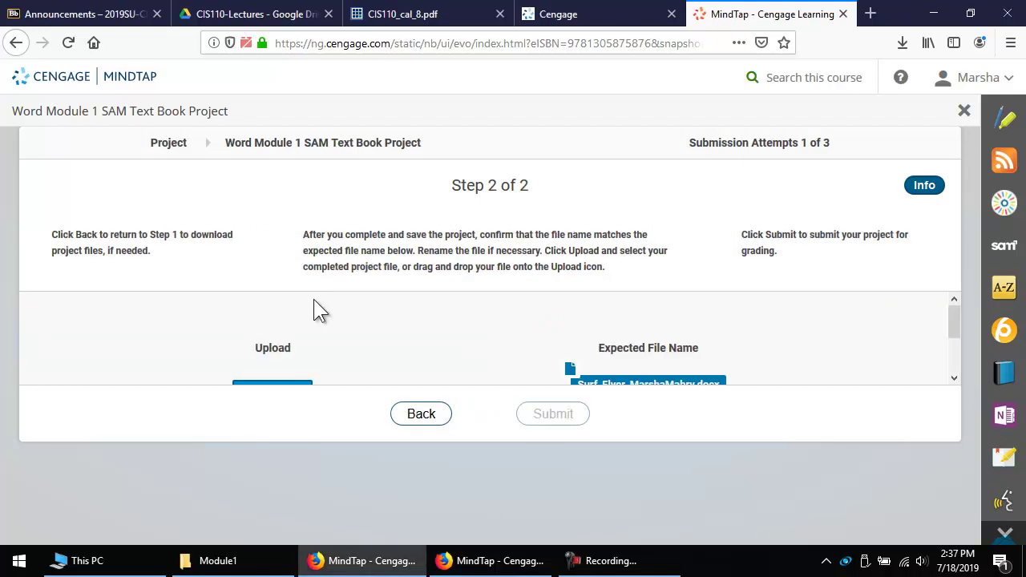
# - Upload the Surf_Flyer document from CIS110 > Word > Module1 on the CIS110-DEMO (D:) drive and submit the project for grading
pyautogui.scroll(-2, 318, 308)
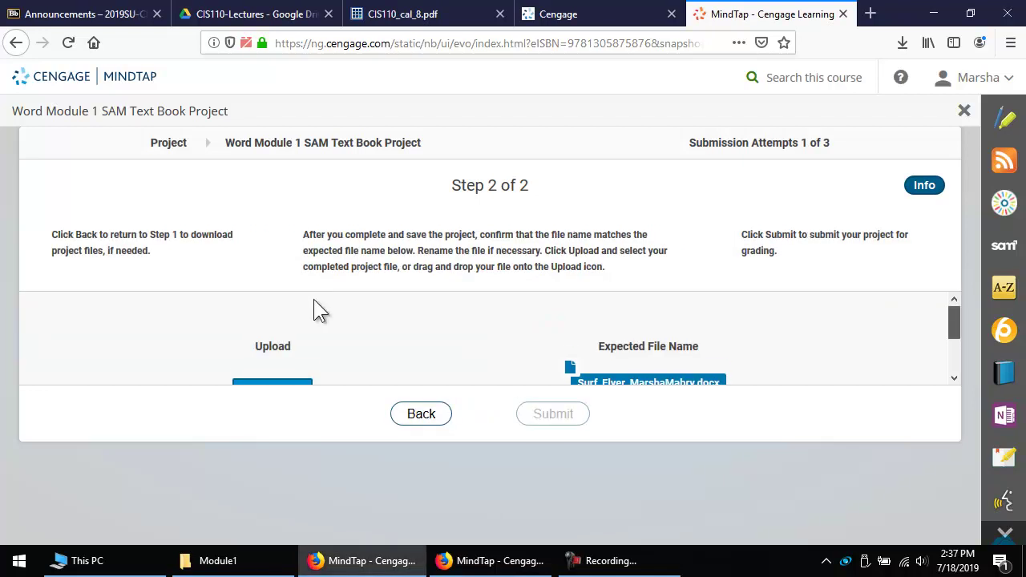
pyautogui.scroll(-1, 318, 309)
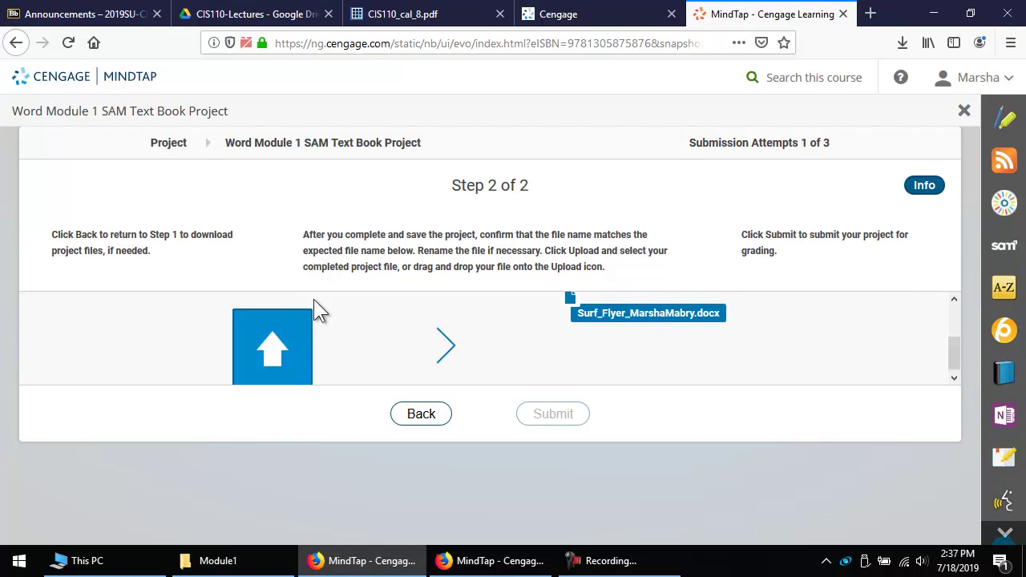
pyautogui.click(313, 308)
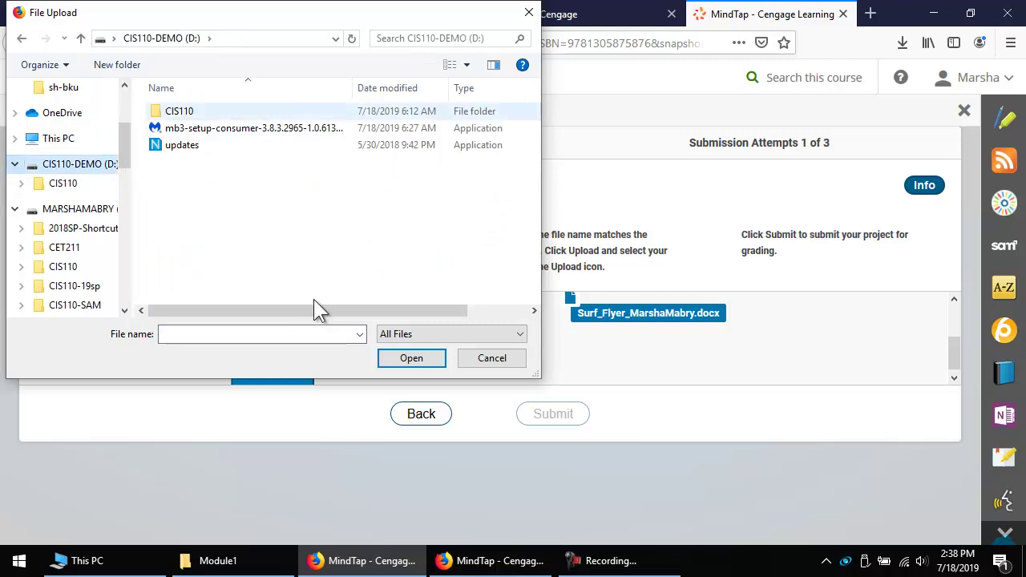
pyautogui.press('Return')
pyautogui.press('w')
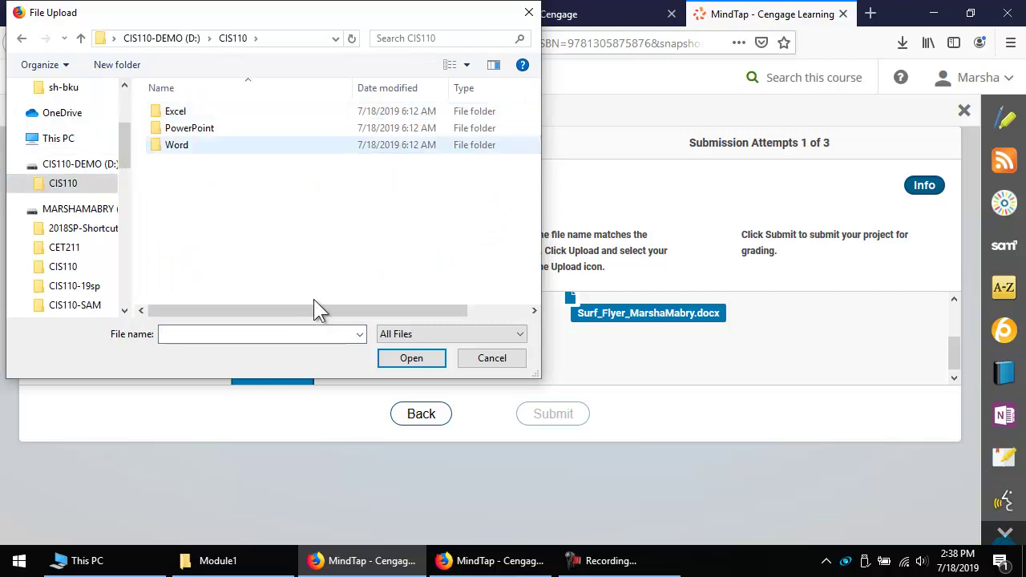
pyautogui.press('Return')
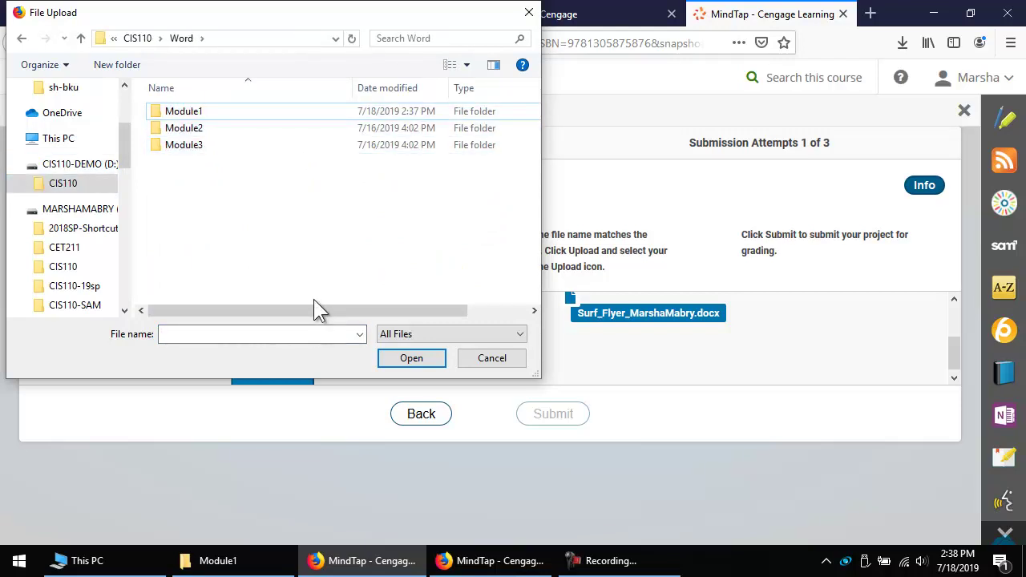
pyautogui.press('m')
pyautogui.press('Return')
pyautogui.press('s')
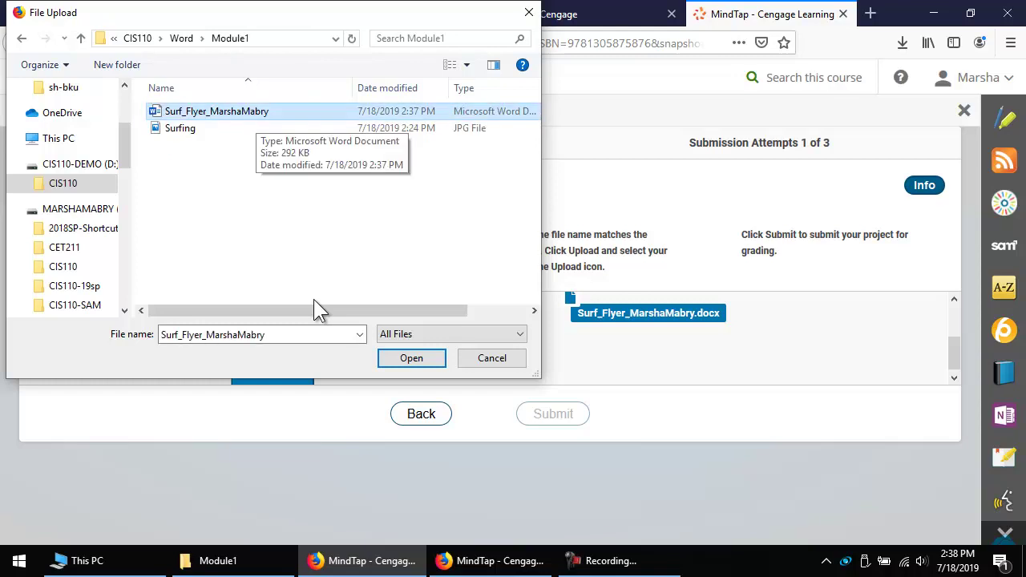
pyautogui.press('Return')
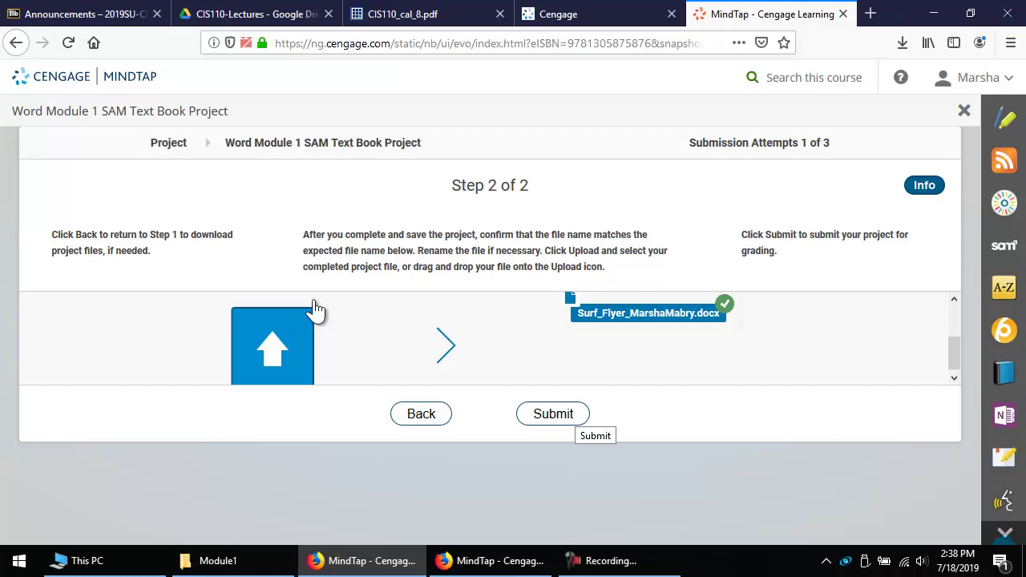
pyautogui.press('Return')
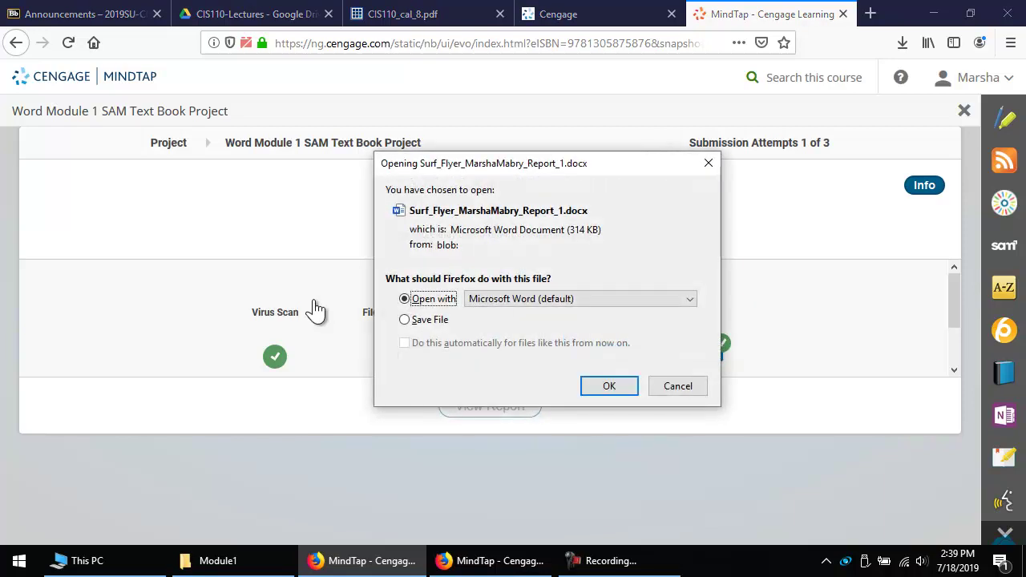
# - Save the submission's graded report under its suggested name in the Module1 folder and open it in Word
pyautogui.press('Down')
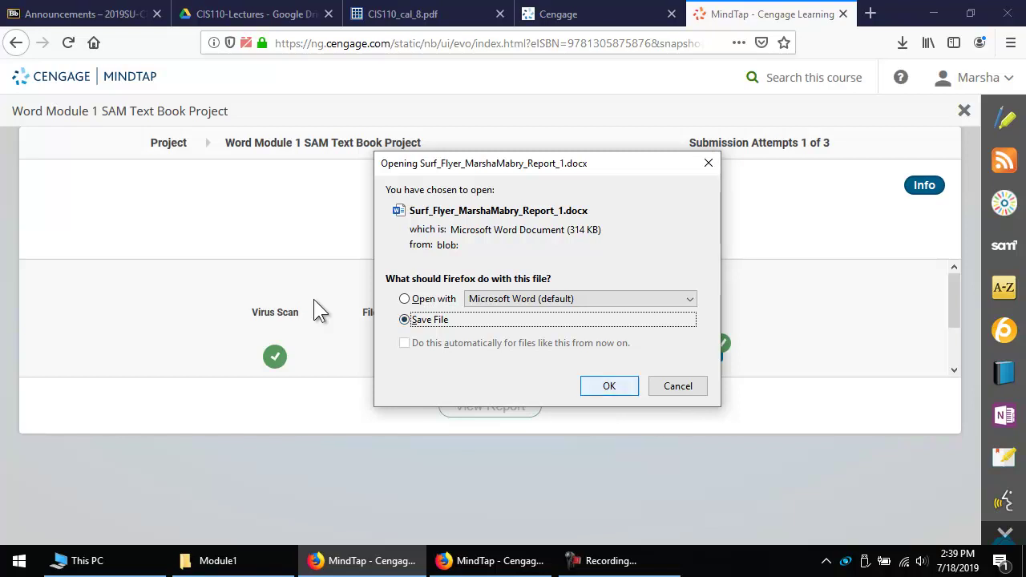
pyautogui.press('Return')
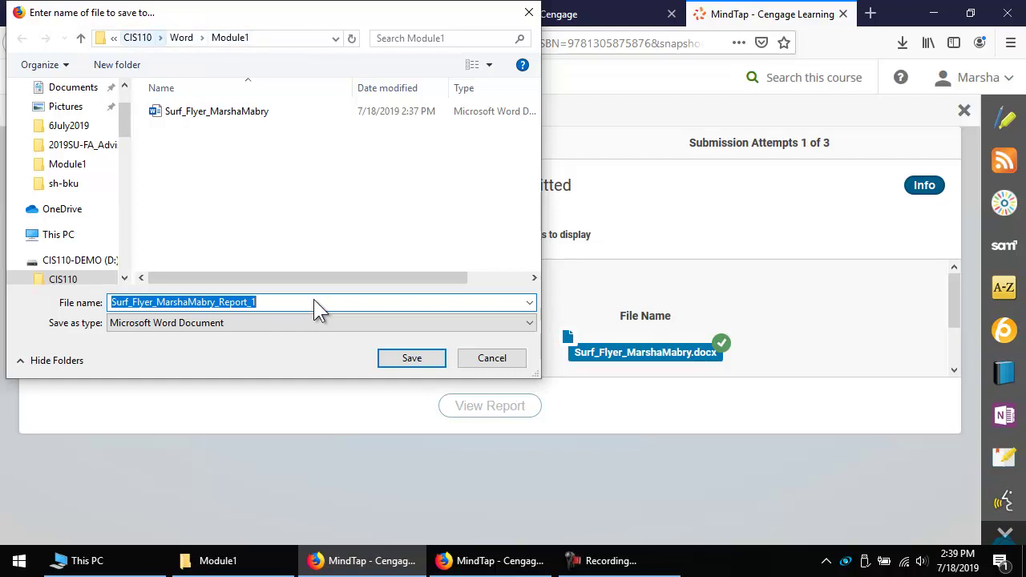
pyautogui.press('Return')
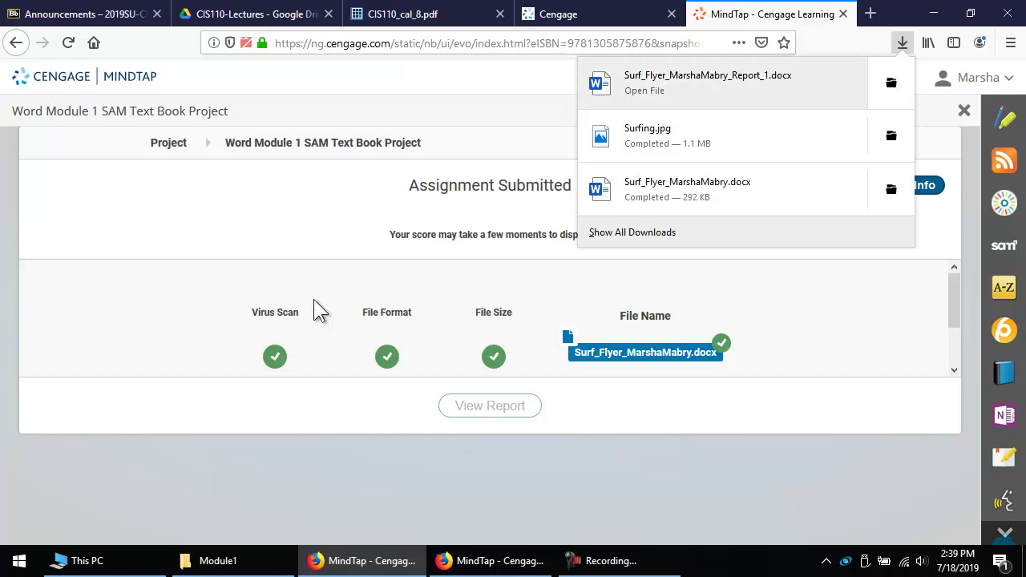
pyautogui.press('Return')
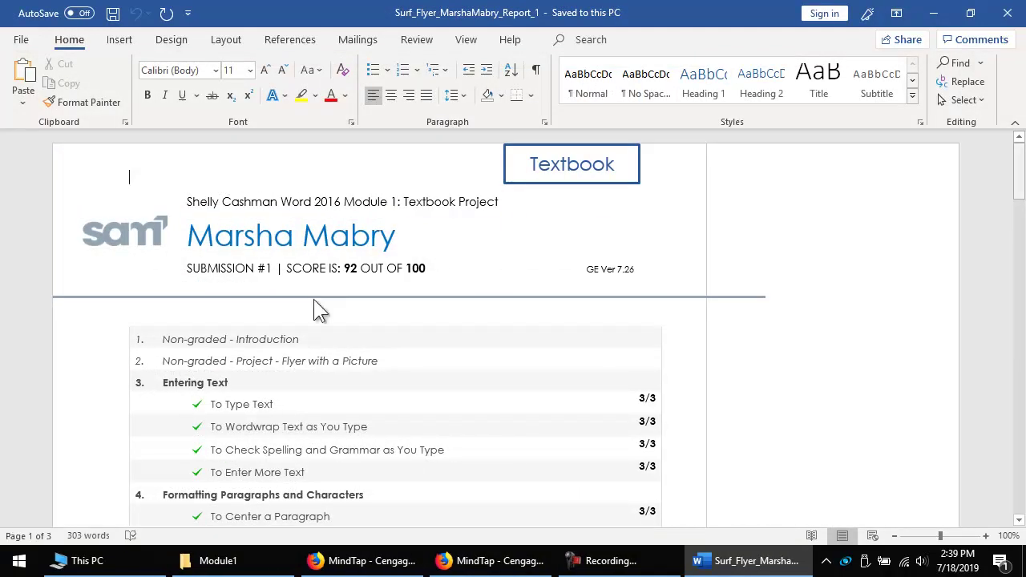
# - Review the report's scored task list and highlight the required font color in the Color Text feedback for "expert"
pyautogui.scroll(-5, 319, 309)
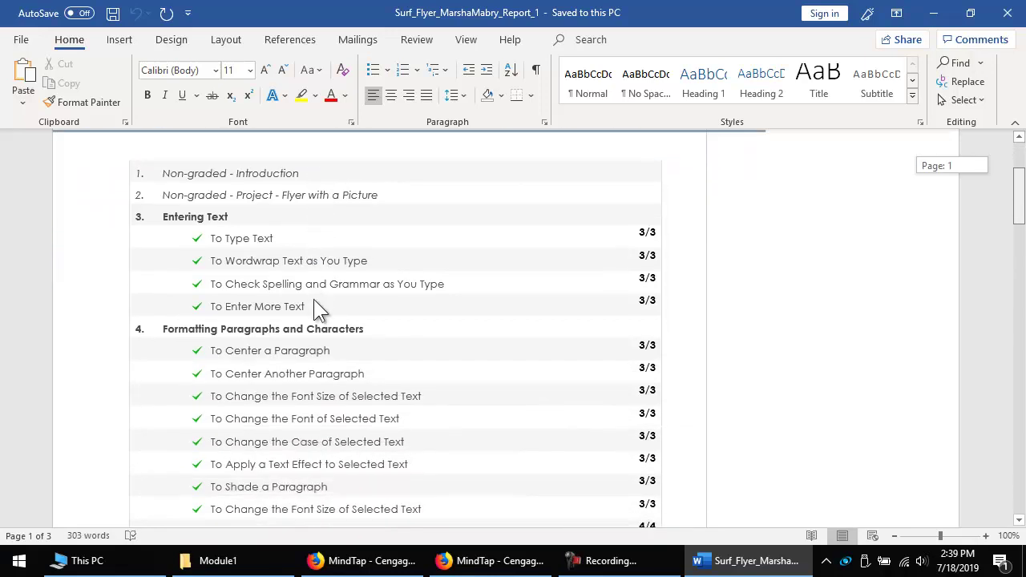
pyautogui.scroll(-5, 319, 309)
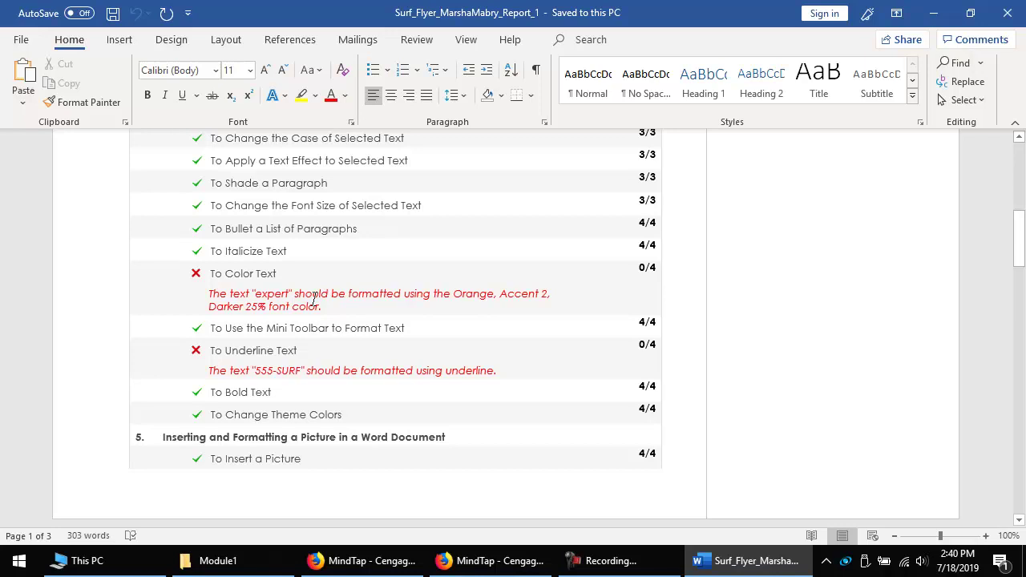
pyautogui.keyDown('shift'); pyautogui.click(313, 299); pyautogui.keyUp('shift')
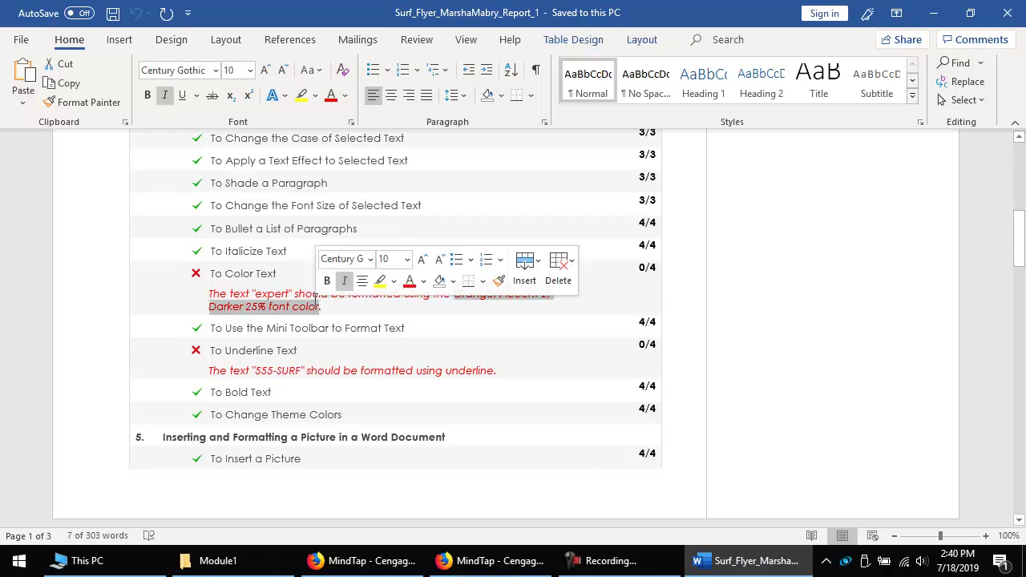
pyautogui.click(315, 299)
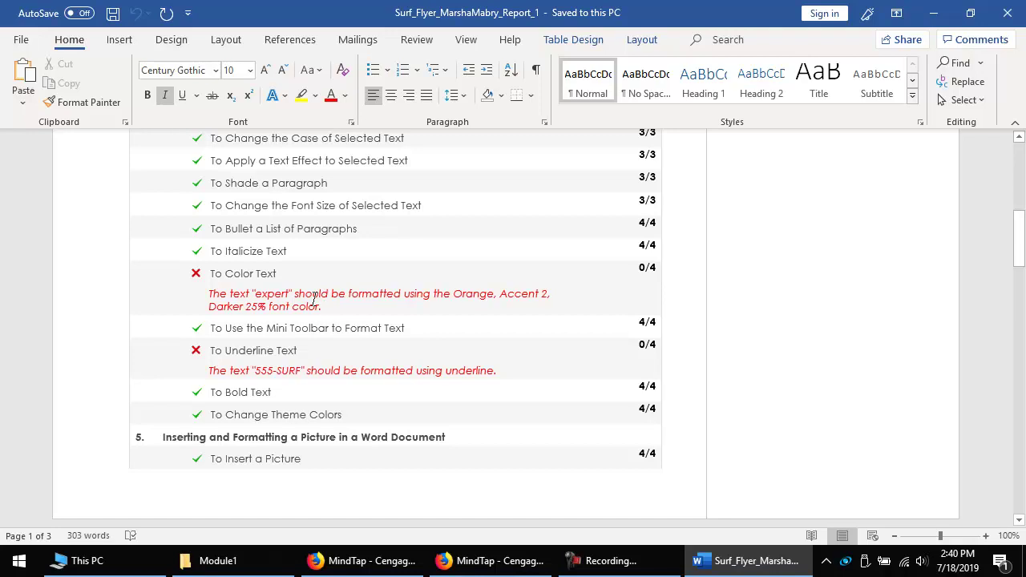
# - Check the remaining scored tasks and the Grading Engine comments beside the flyer copy at the end of the report
pyautogui.scroll(-3, 315, 299)
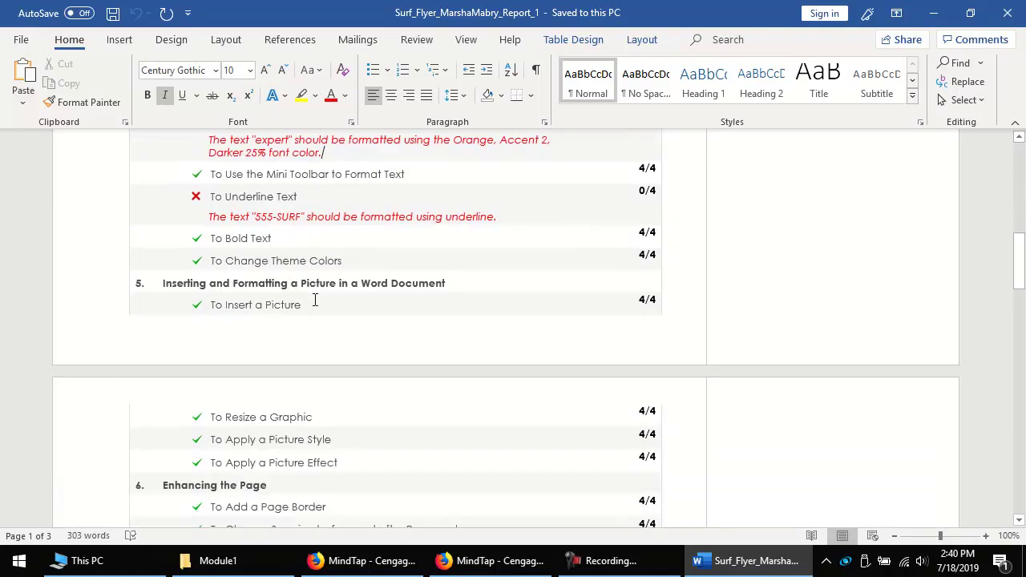
pyautogui.scroll(-10, 315, 300)
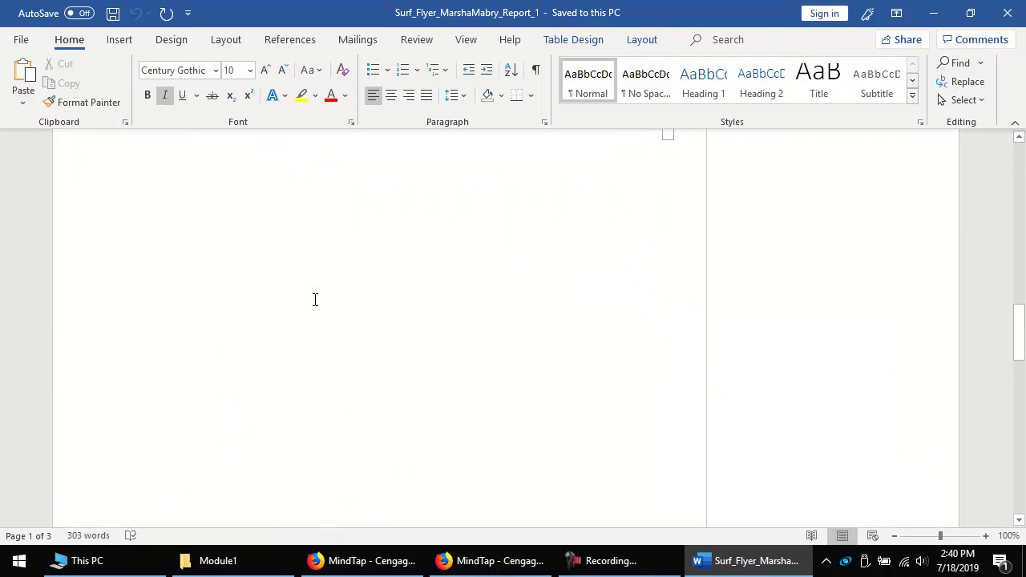
pyautogui.scroll(-15, 315, 299)
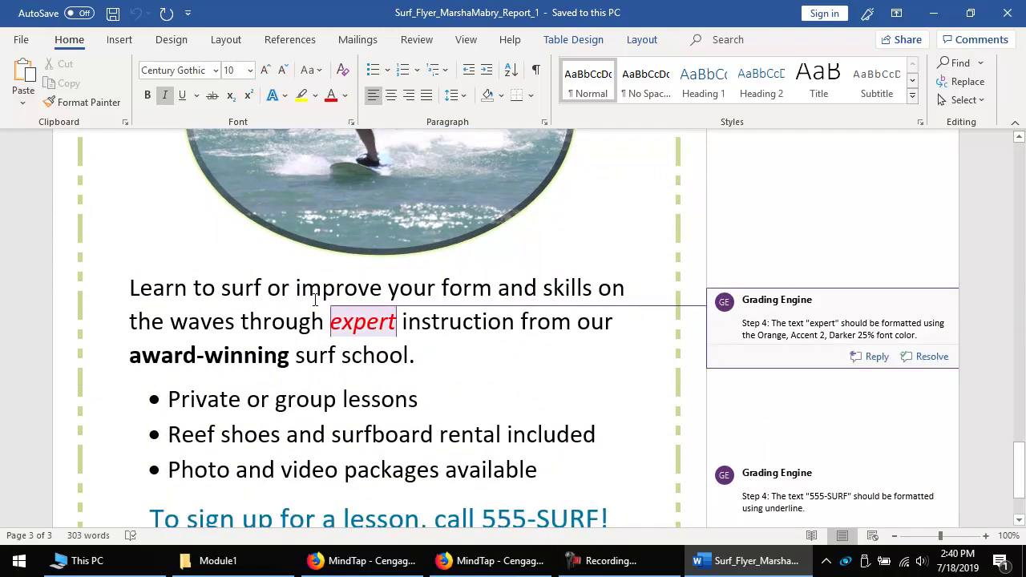
pyautogui.click(314, 299)
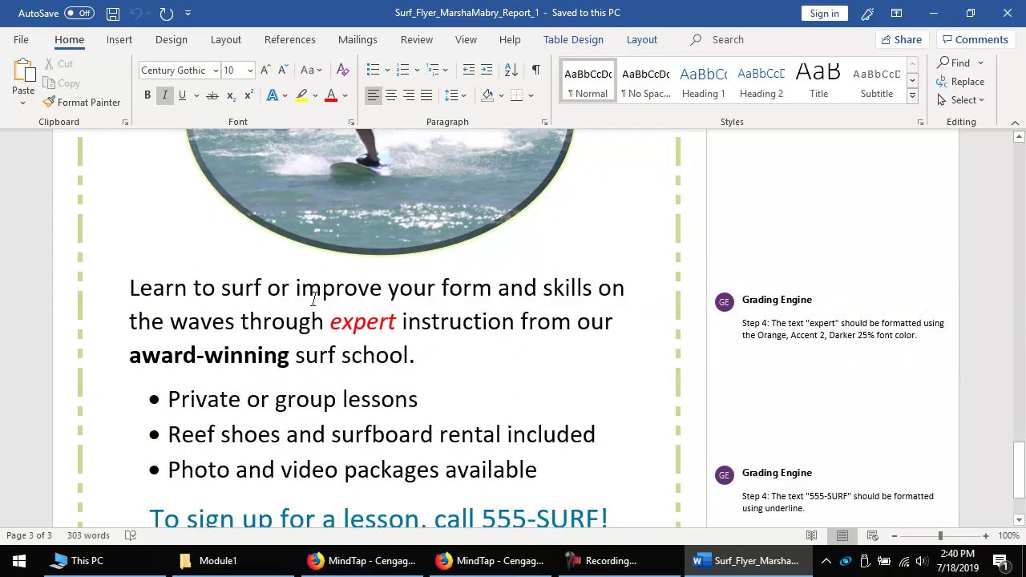
# - Finish viewing the end of the graded flyer report and close the document, leaving Word open
pyautogui.scroll(-3, 315, 300)
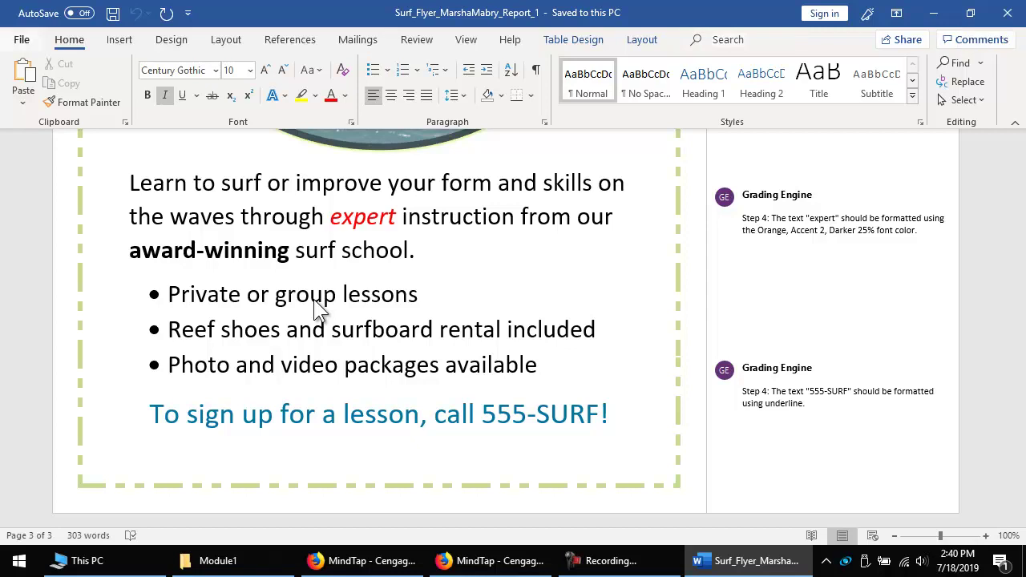
pyautogui.hotkey('alt', 'f')
pyautogui.press('Down')
pyautogui.press('Down')
pyautogui.press('Down')
pyautogui.press('Down')
pyautogui.press('Down')
pyautogui.press('Down')
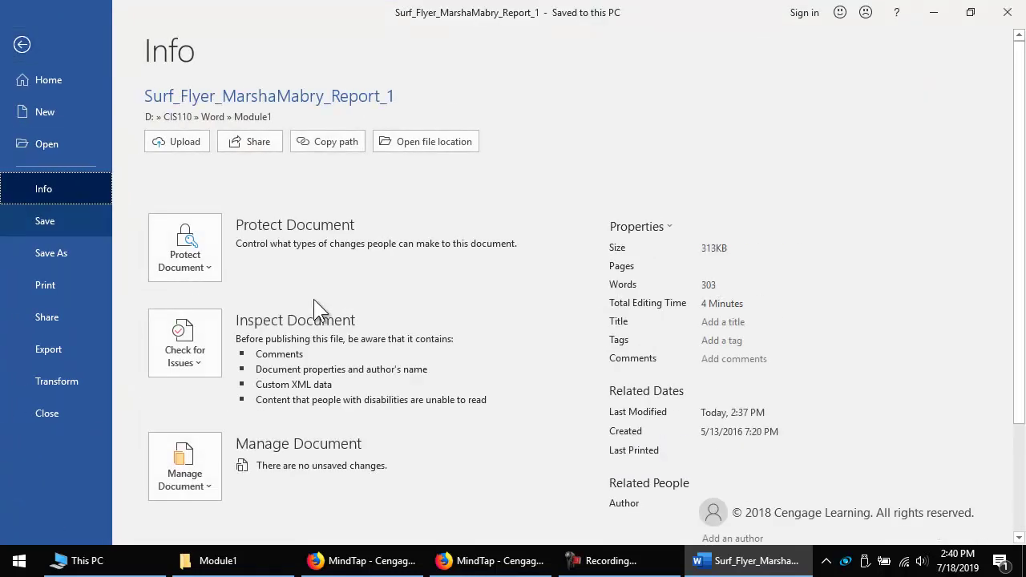
pyautogui.press('Down')
pyautogui.press('Down')
pyautogui.press('Down')
pyautogui.press('Down')
pyautogui.press('Down')
pyautogui.press('Return')
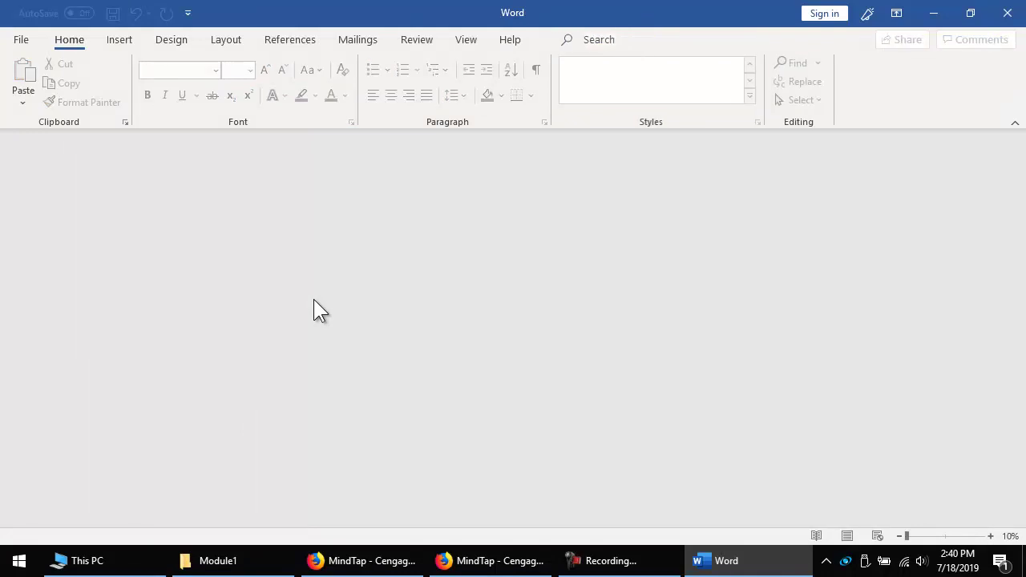
# - Open the original Surf_Flyer document from the recent documents list
pyautogui.hotkey('ctrl', 'o')
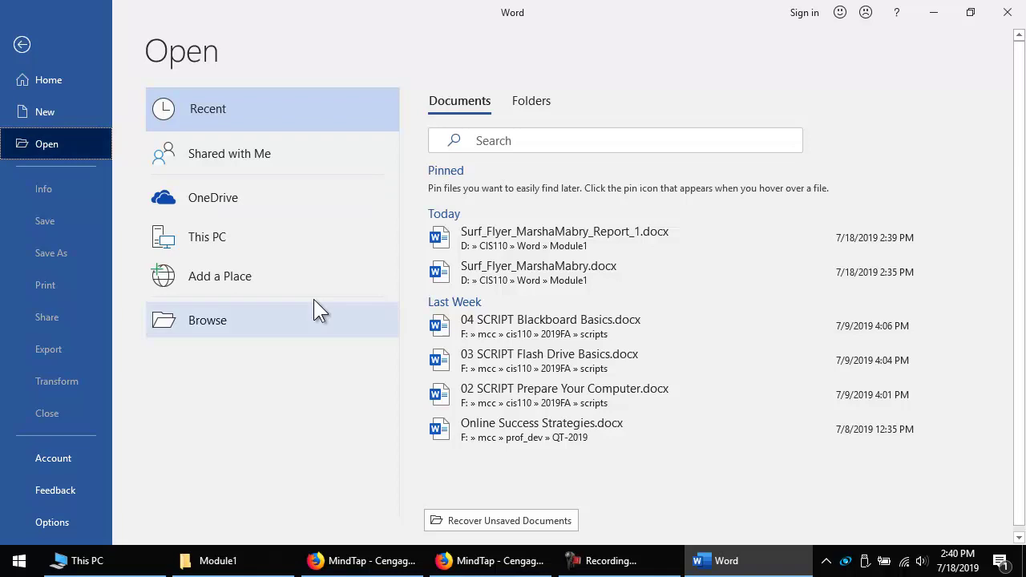
pyautogui.press('Down')
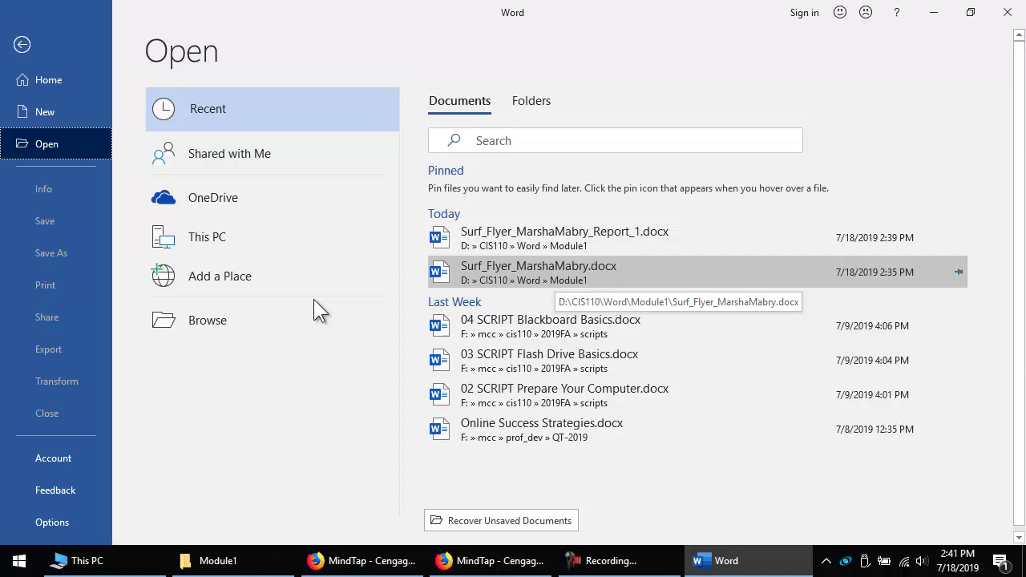
pyautogui.press('Return')
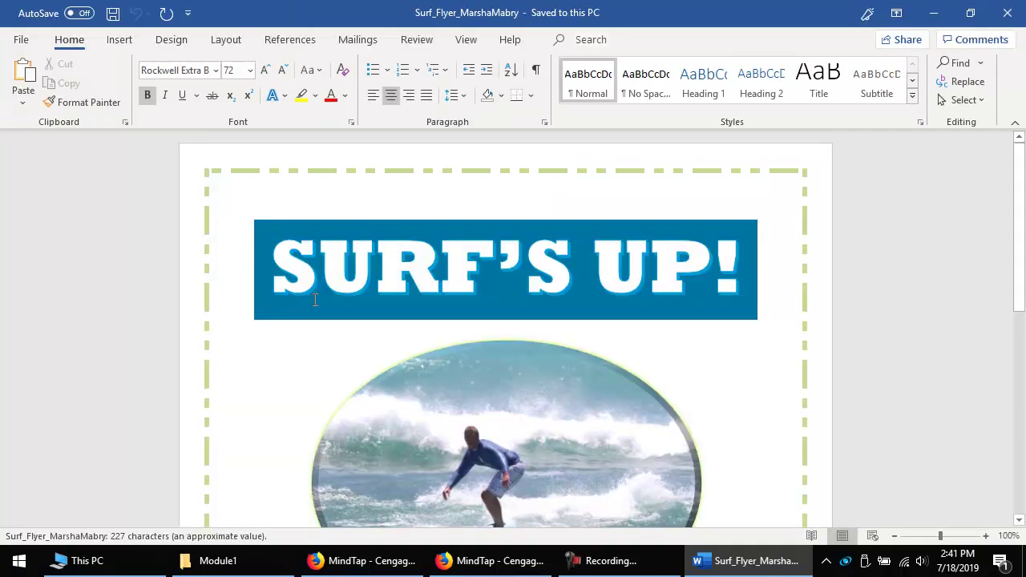
# - Change the font color of the word "expert" in the flyer's body paragraph to Turquoise, Accent 2, Darker 25%
pyautogui.scroll(-5, 315, 300)
pyautogui.scroll(-3, 313, 301)
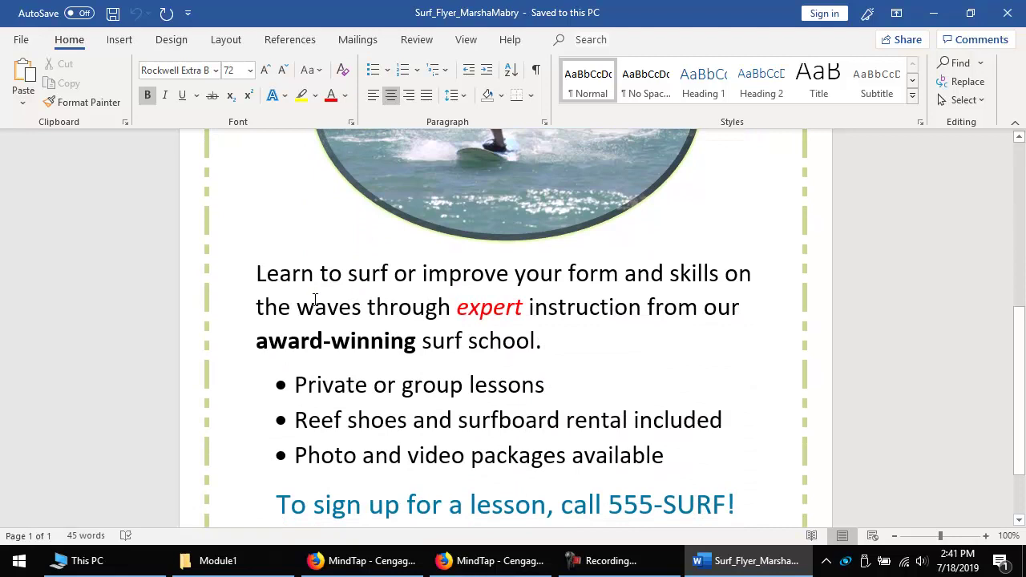
pyautogui.hotkey('shift', 'Right')
pyautogui.hotkey('shift', 'Right')
pyautogui.hotkey('shift', 'Right')
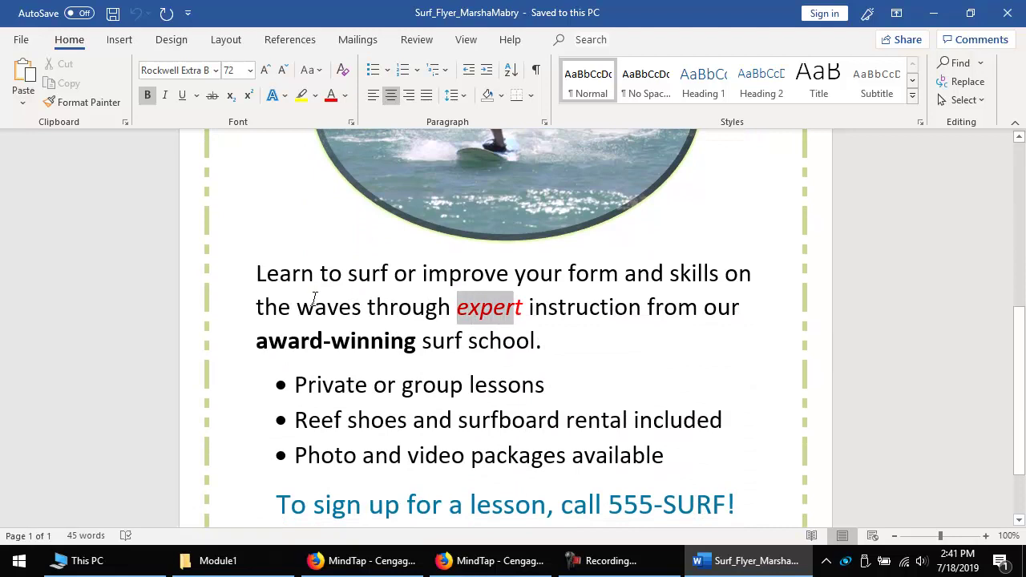
pyautogui.hotkey('shift', 'Right')
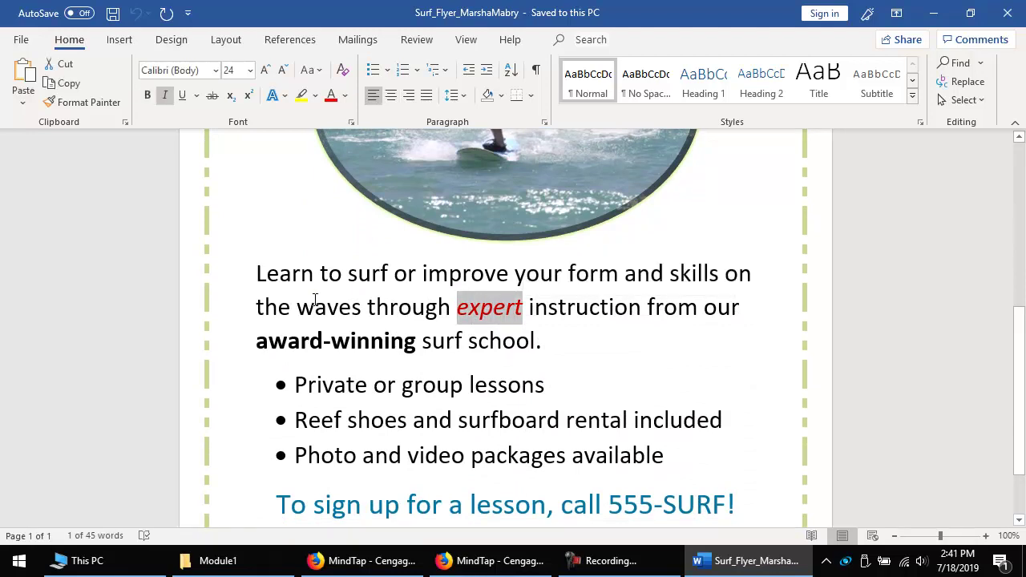
pyautogui.hotkey('alt', 'h')
pyautogui.press('f')
pyautogui.press('c')
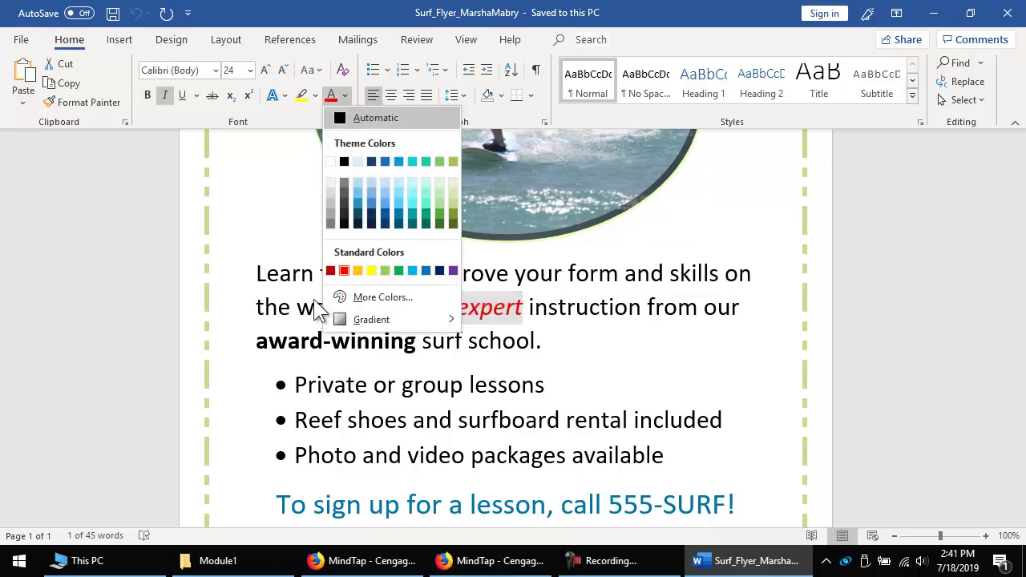
pyautogui.press('Left')
pyautogui.press('Left')
pyautogui.press('Right')
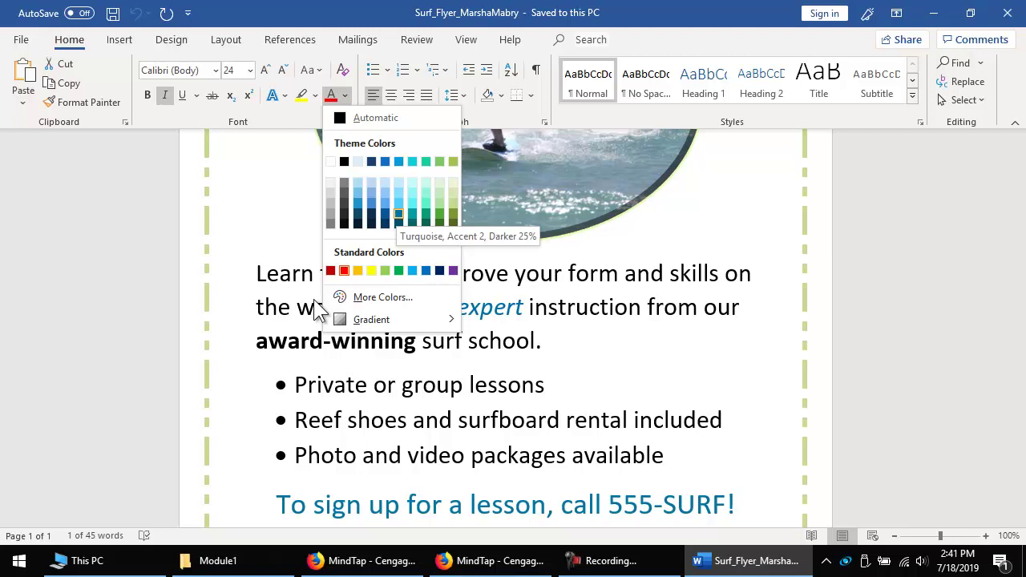
pyautogui.press('Right')
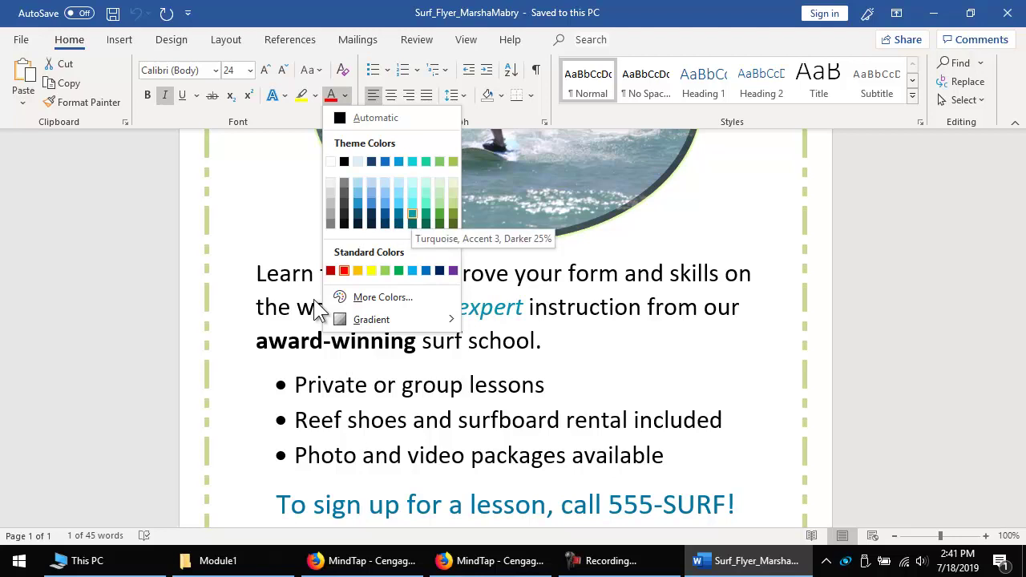
pyautogui.press('Left')
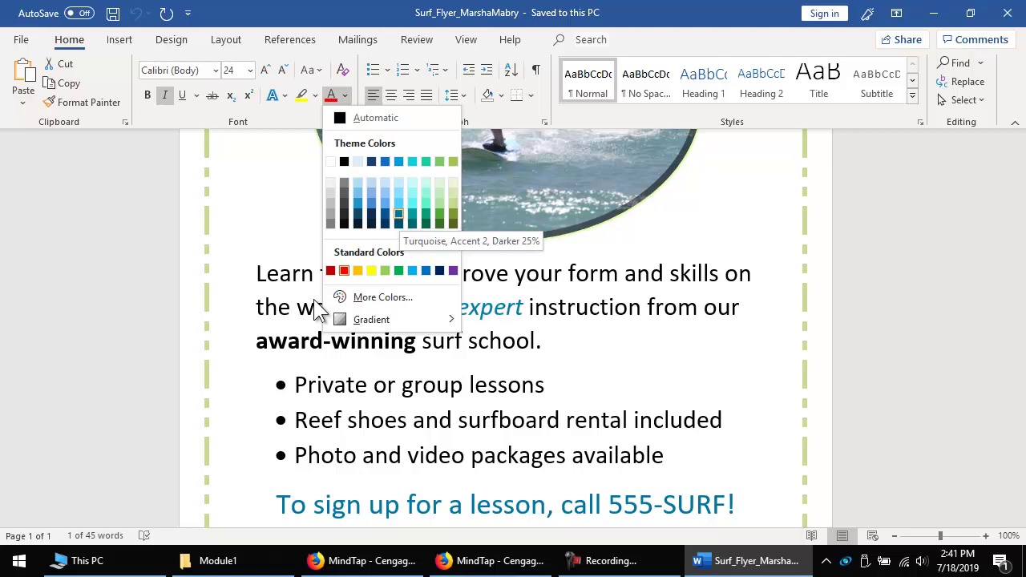
pyautogui.press('Return')
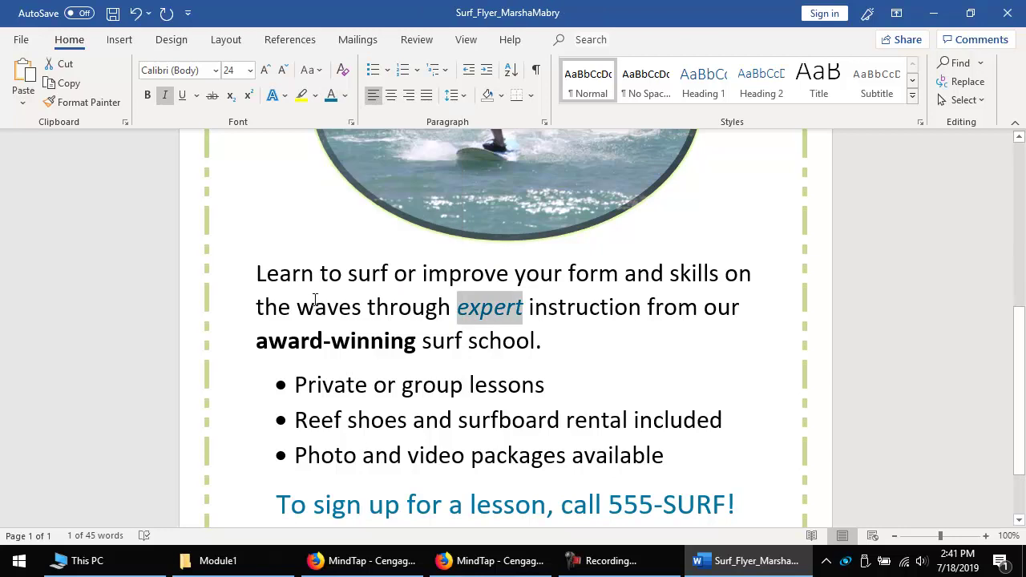
# - Underline the phone number in the flyer's sign-up line, without the exclamation mark, and save the document
pyautogui.press('Down')
pyautogui.press('Down')
pyautogui.press('Down')
pyautogui.press('Down')
pyautogui.press('Down')
pyautogui.hotkey('alt', 'h')
pyautogui.press('f')
pyautogui.press('c')
pyautogui.press('Escape')
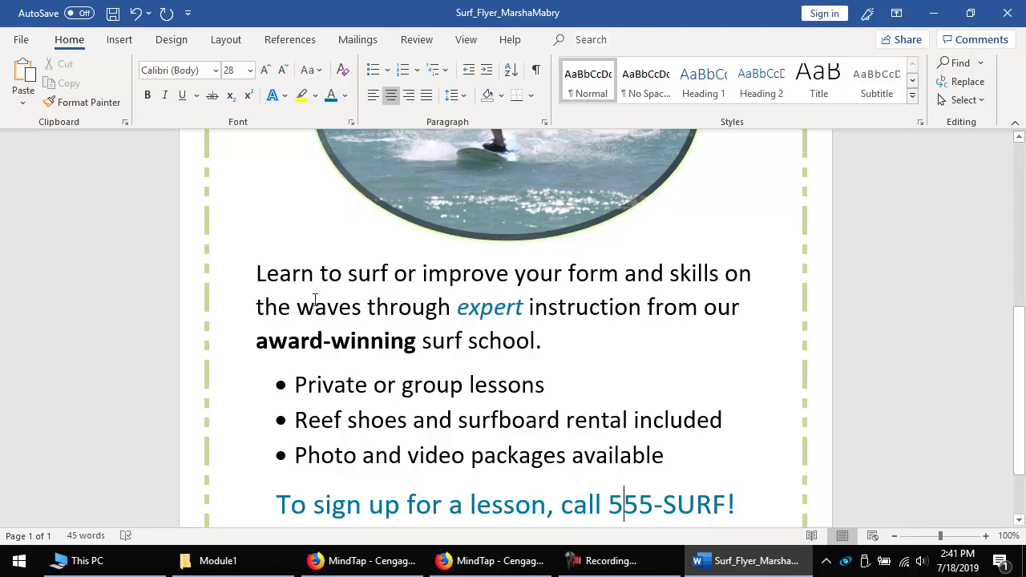
pyautogui.hotkey('shift', 'Right')
pyautogui.hotkey('shift', 'Right')
pyautogui.hotkey('shift', 'Right')
pyautogui.hotkey('shift', 'Right')
pyautogui.hotkey('shift', 'Right')
pyautogui.hotkey('shift', 'Right')
pyautogui.hotkey('shift', 'Right')
pyautogui.hotkey('shift', 'Right')
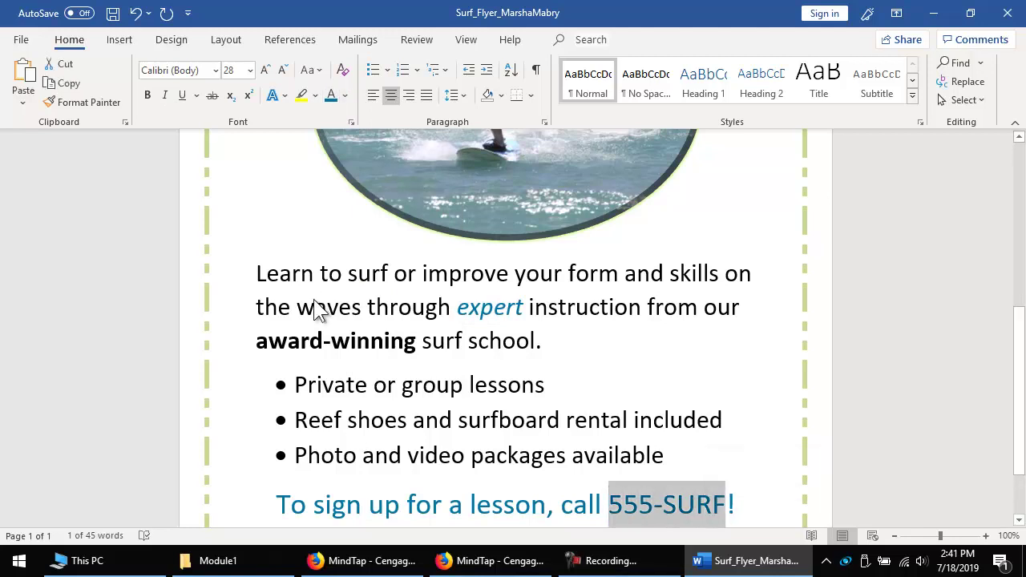
pyautogui.hotkey('ctrl', 'u')
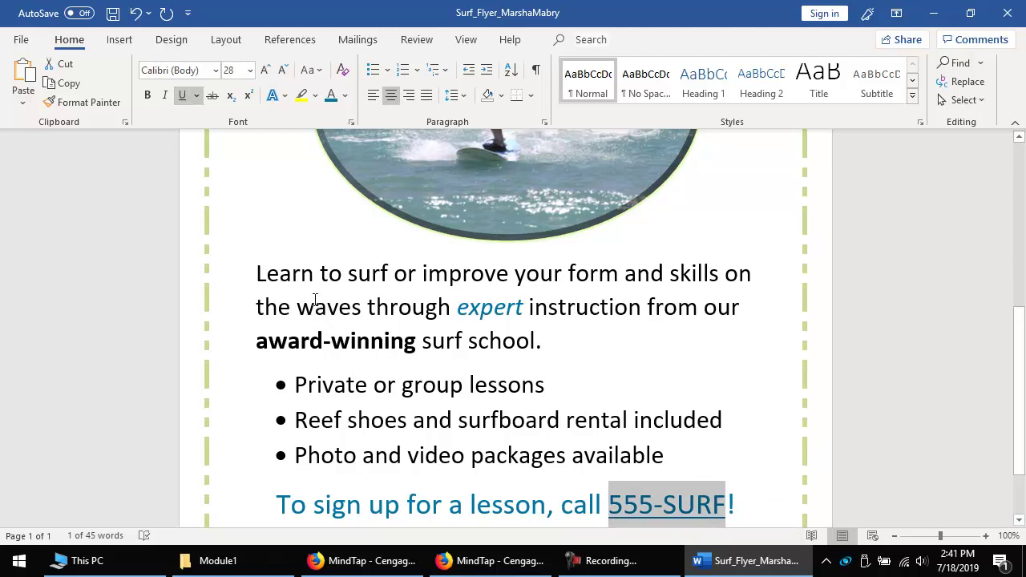
pyautogui.press('Up')
pyautogui.press('Up')
pyautogui.hotkey('ctrl', 's')
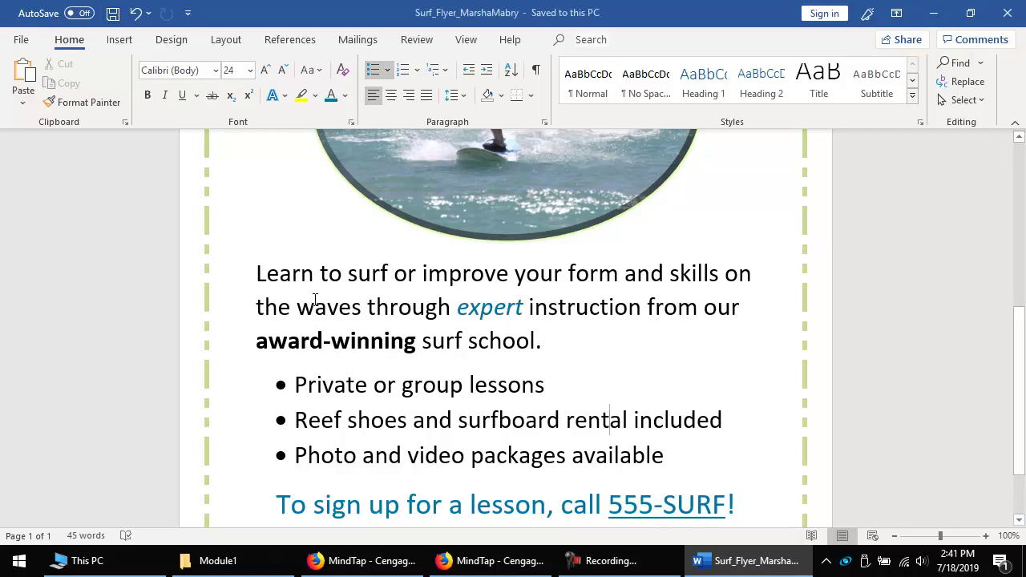
# - Switch to MindTap in Firefox and try to start a new attempt at the Word Module 1 SAM Text Book Project
pyautogui.hotkey('alt', 'Tab')
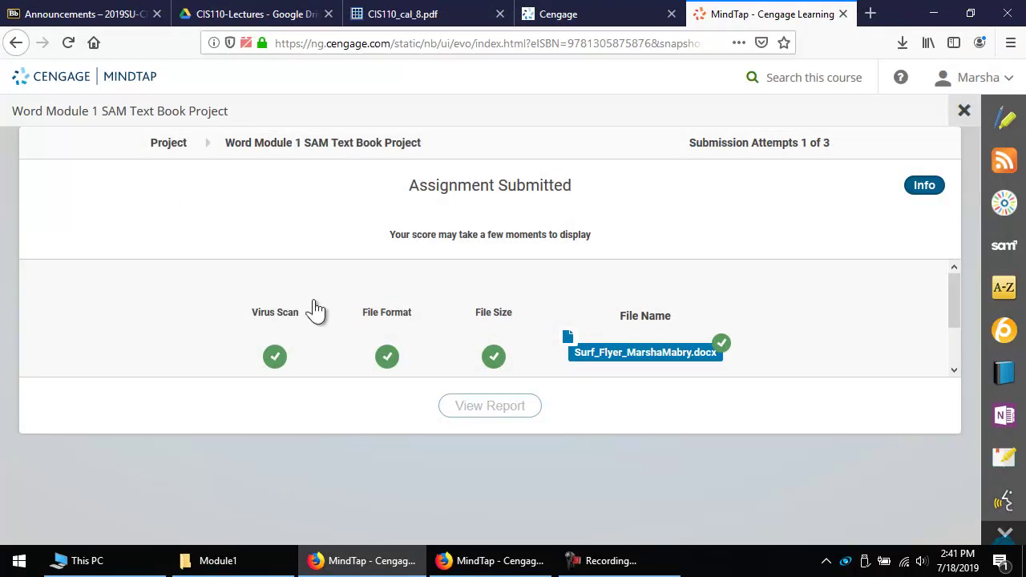
pyautogui.click(315, 310)
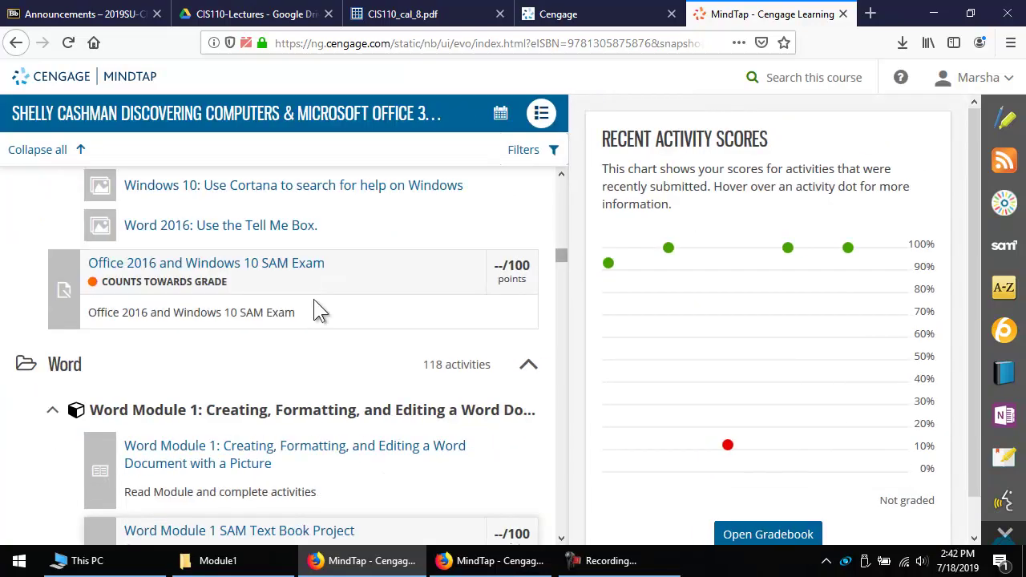
pyautogui.scroll(-3, 315, 310)
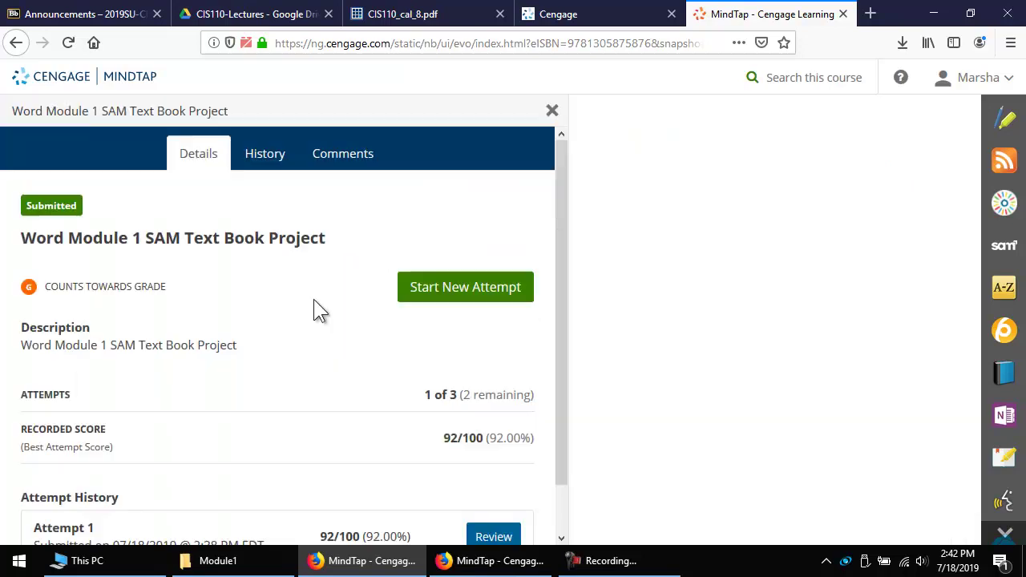
pyautogui.scroll(-1, 319, 310)
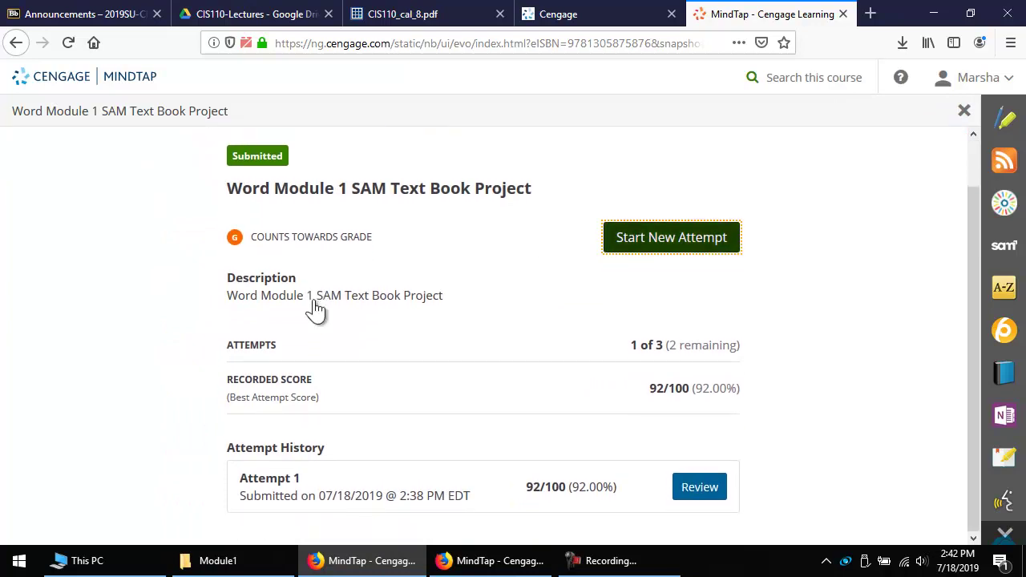
pyautogui.press('Escape')
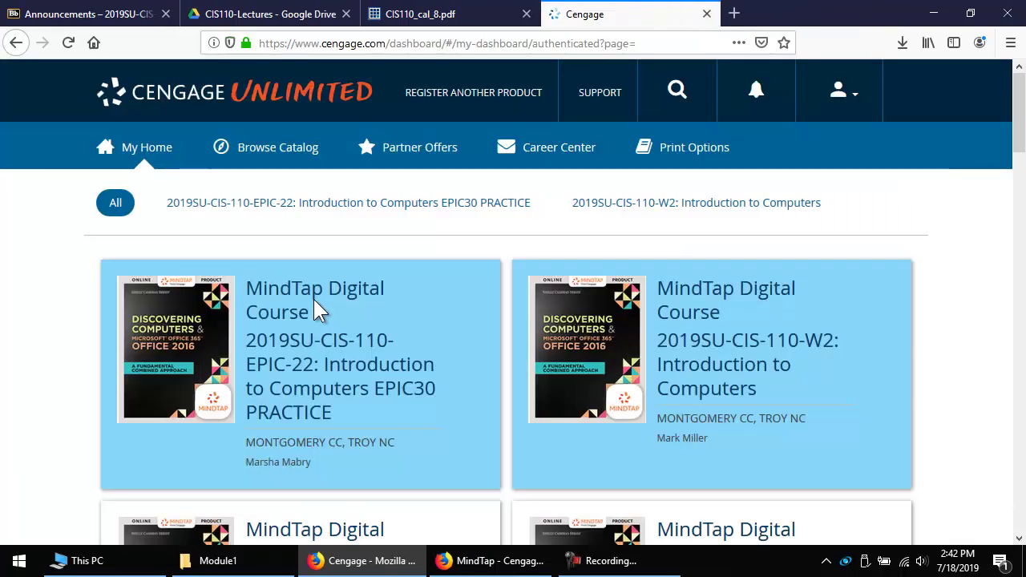
# - Relaunch the 2019SU-CIS-110-EPIC-22 MindTap course from the Cengage dashboard and expand Word down to the Word Module 1 activities
pyautogui.click(315, 309)
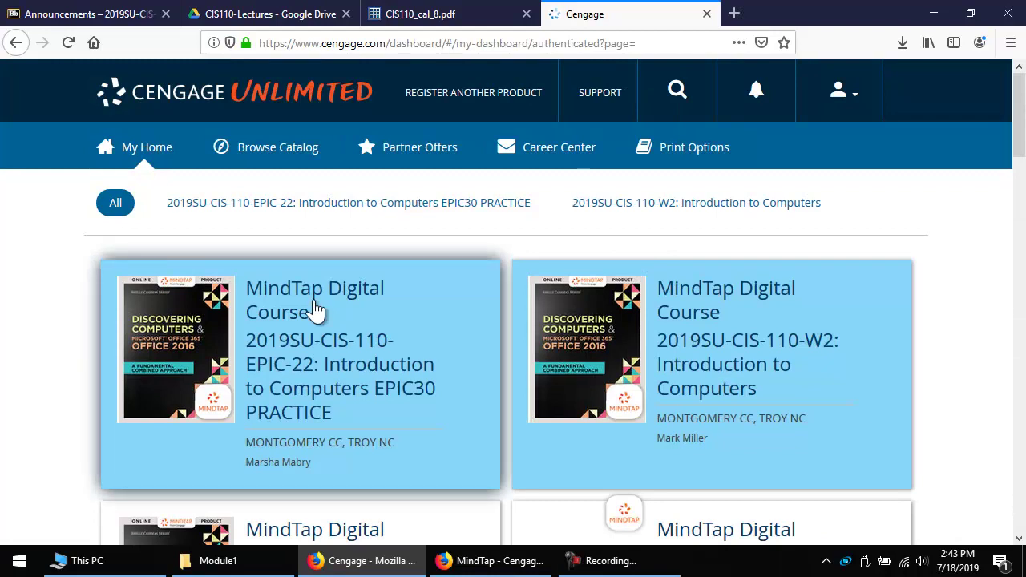
pyautogui.click(317, 310)
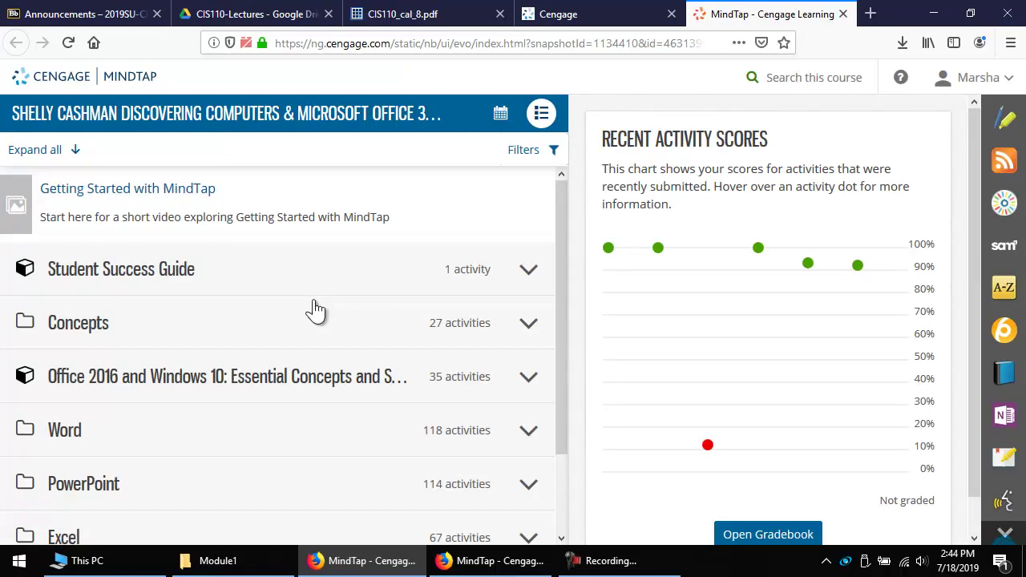
pyautogui.press('Return')
pyautogui.press('Tab')
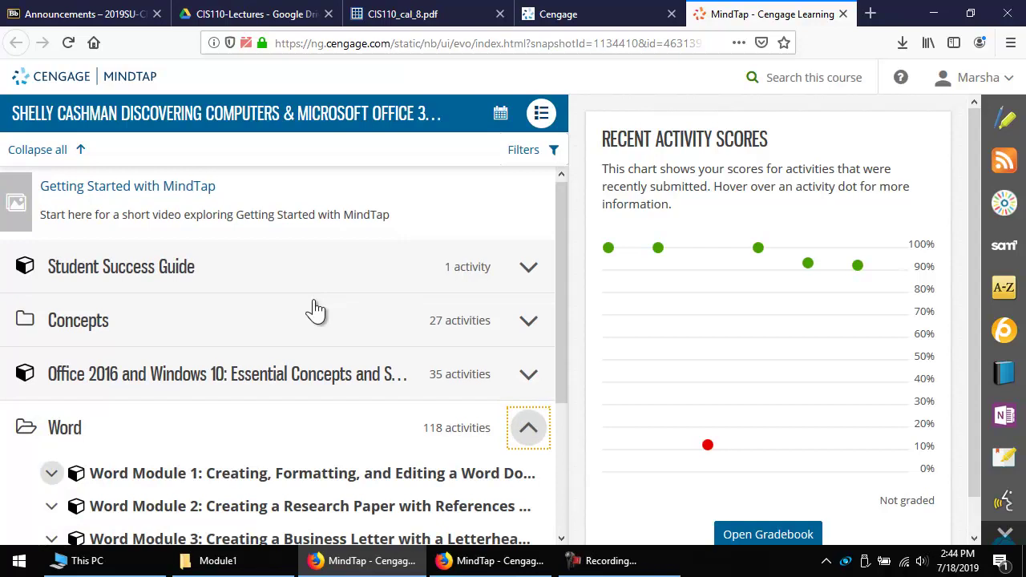
pyautogui.press('Return')
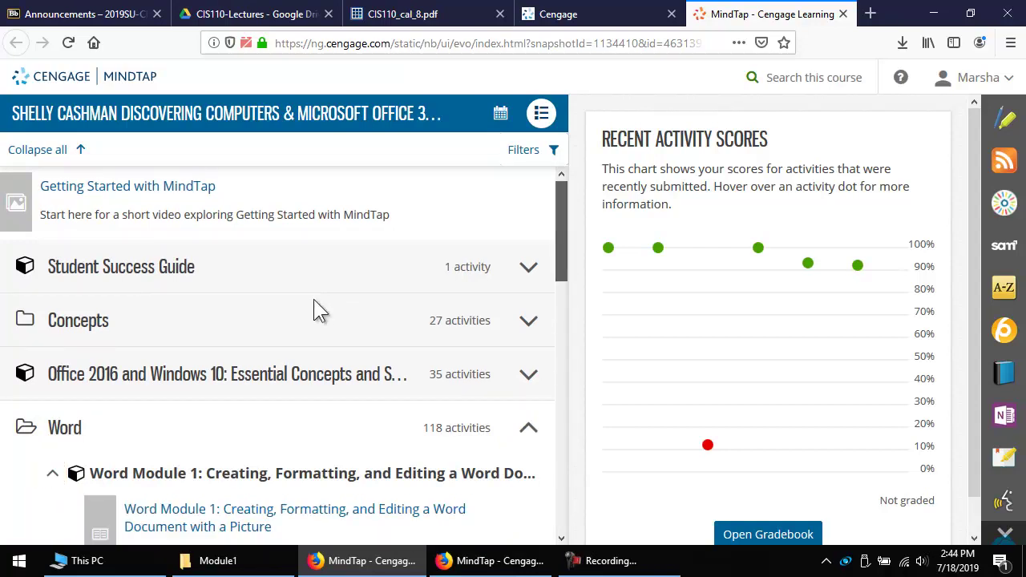
# - Start a new attempt at the Word Module 1 SAM Text Book Project and proceed to its file upload step
pyautogui.scroll(-5, 317, 308)
pyautogui.scroll(-1, 316, 309)
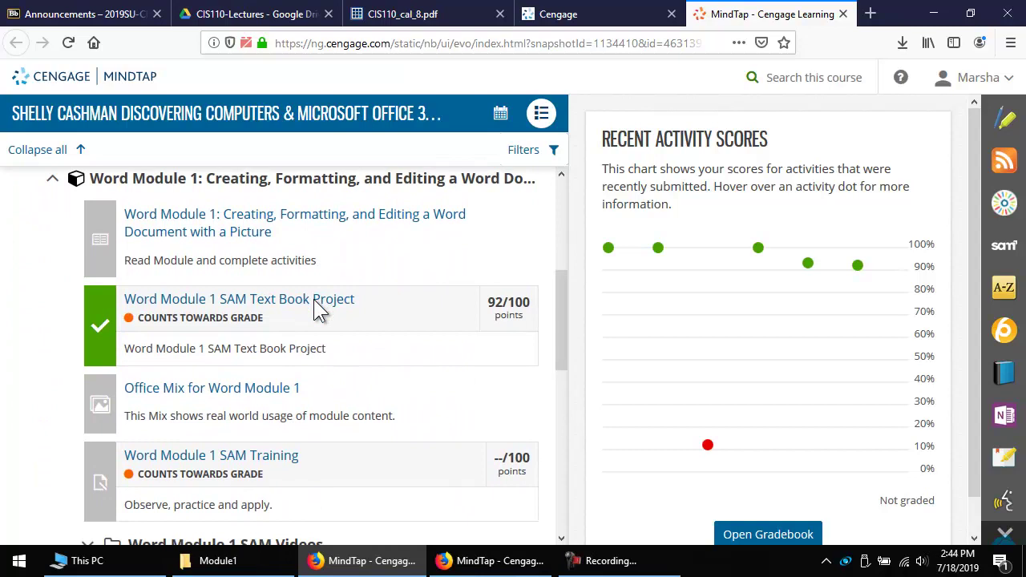
pyautogui.scroll(-1, 319, 309)
pyautogui.scroll(-1, 318, 308)
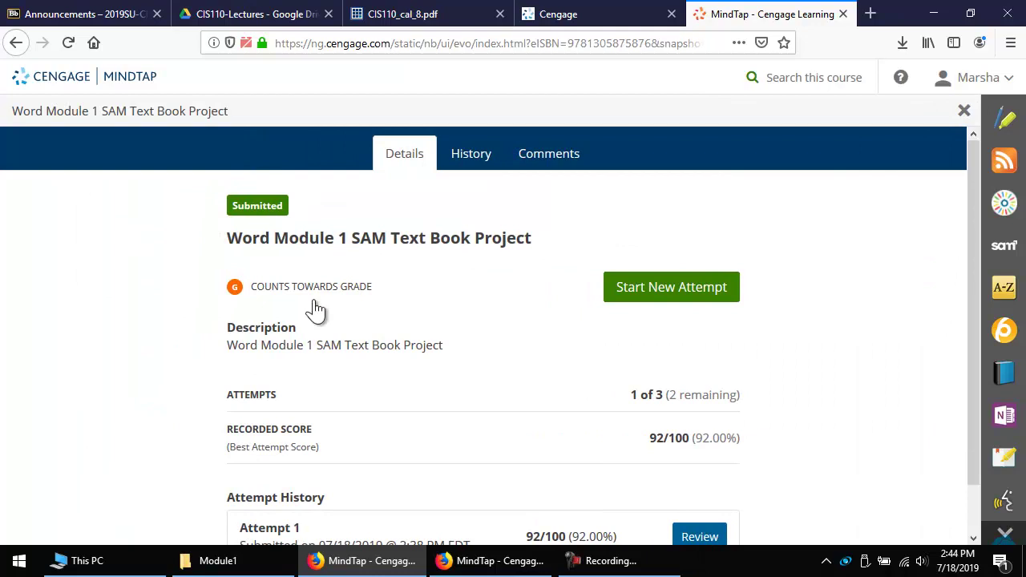
pyautogui.press('Return')
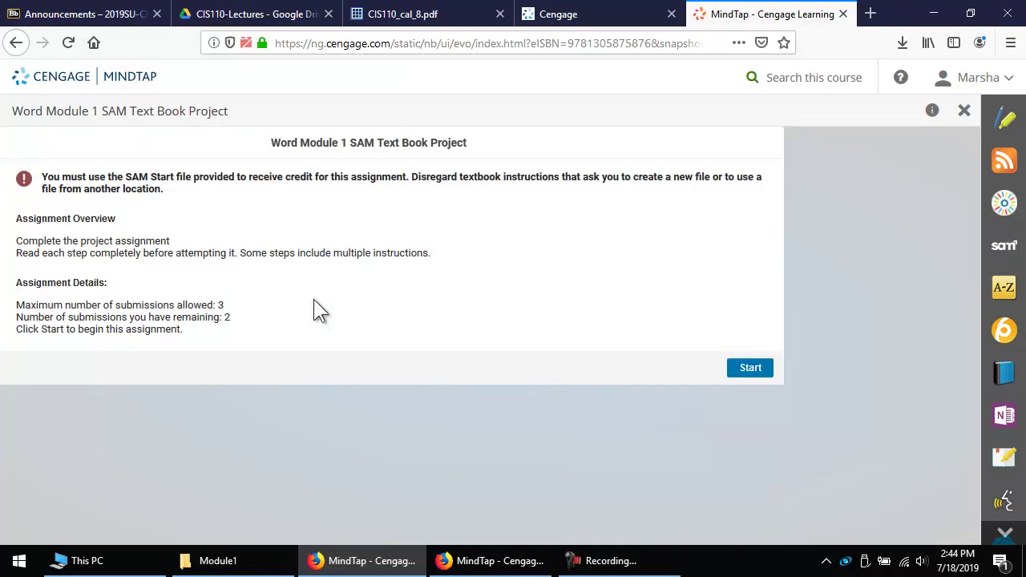
pyautogui.press('Return')
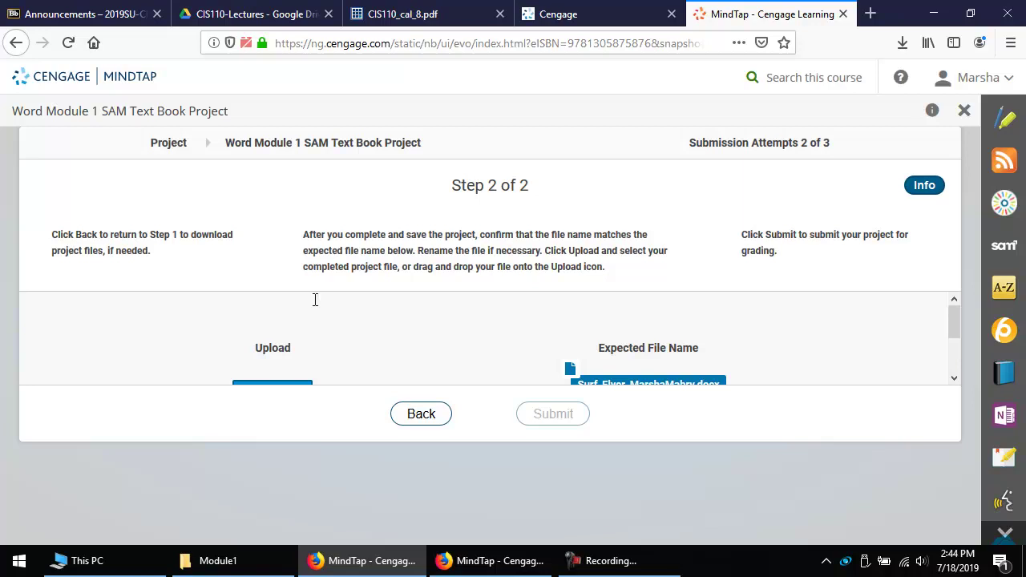
# - Upload the corrected Surf_Flyer Word document from the Module1 folder and submit it for grading
pyautogui.scroll(-2, 319, 310)
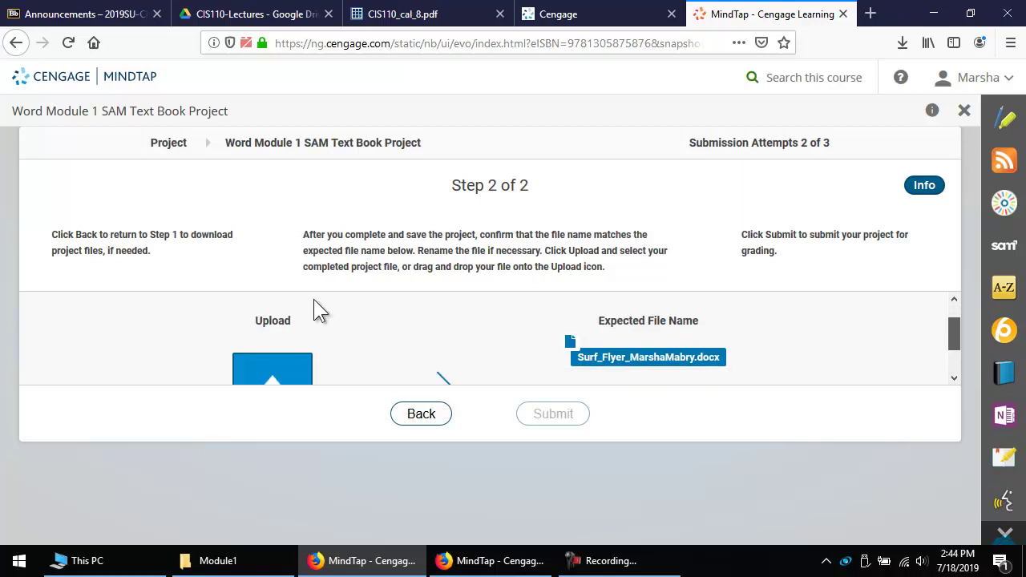
pyautogui.click(312, 310)
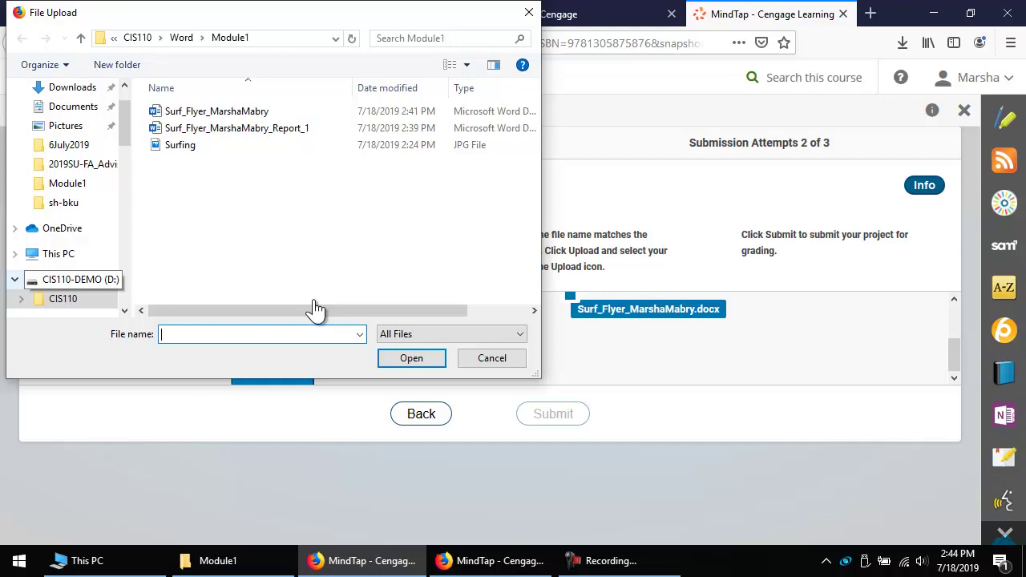
pyautogui.hotkey('shift', 'Tab')
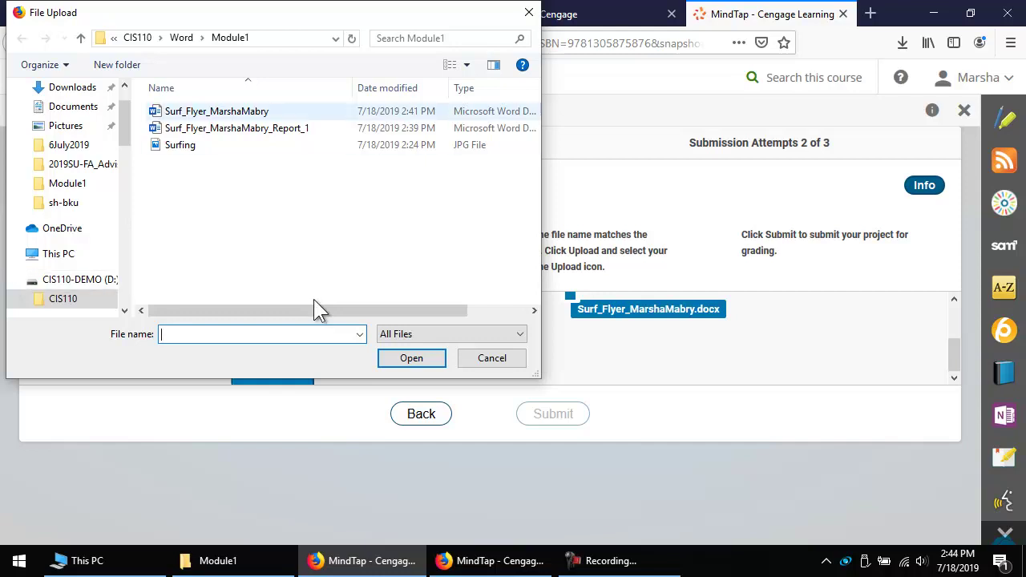
pyautogui.press('space')
pyautogui.press('Return')
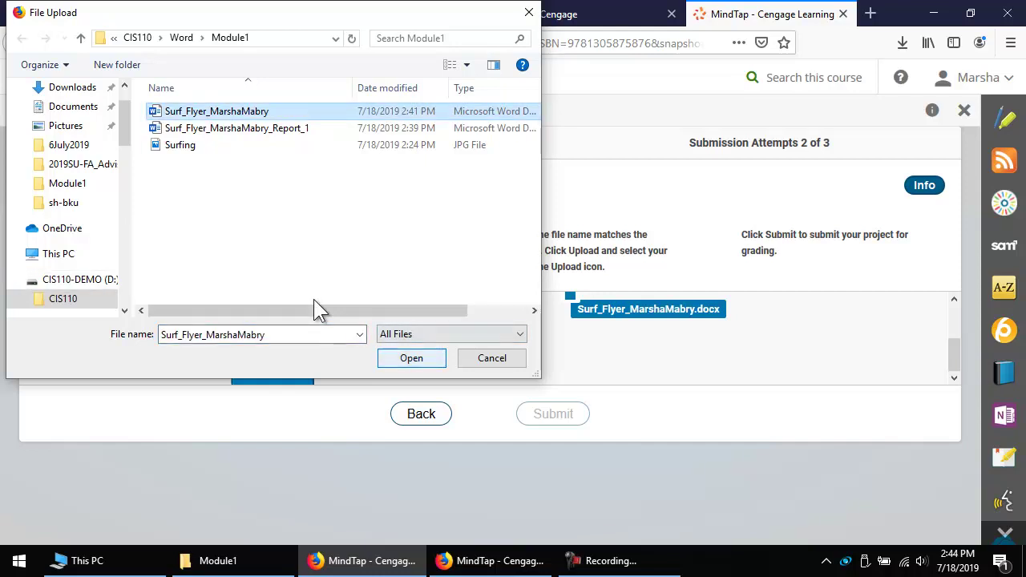
pyautogui.press('Tab')
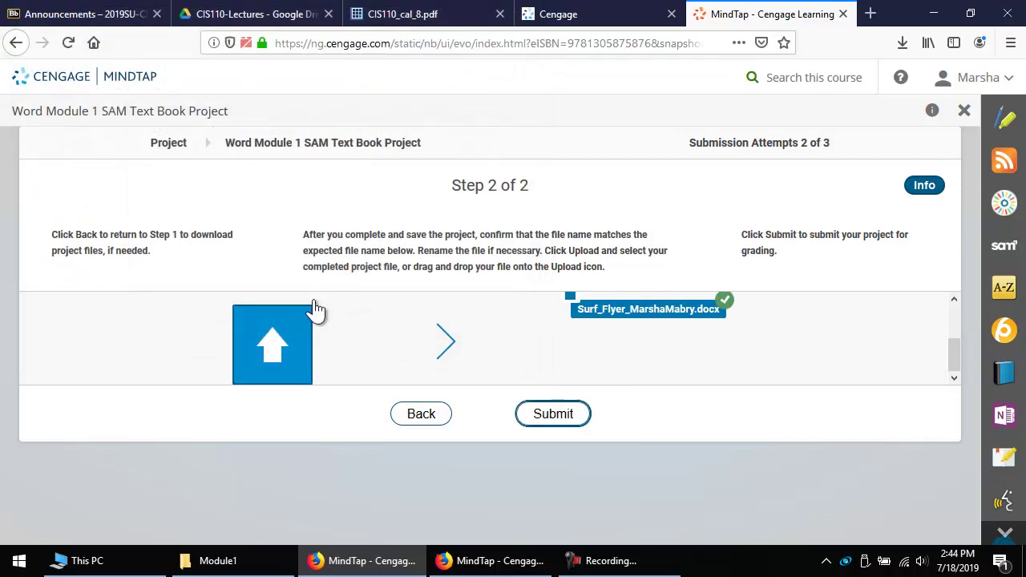
pyautogui.press('Return')
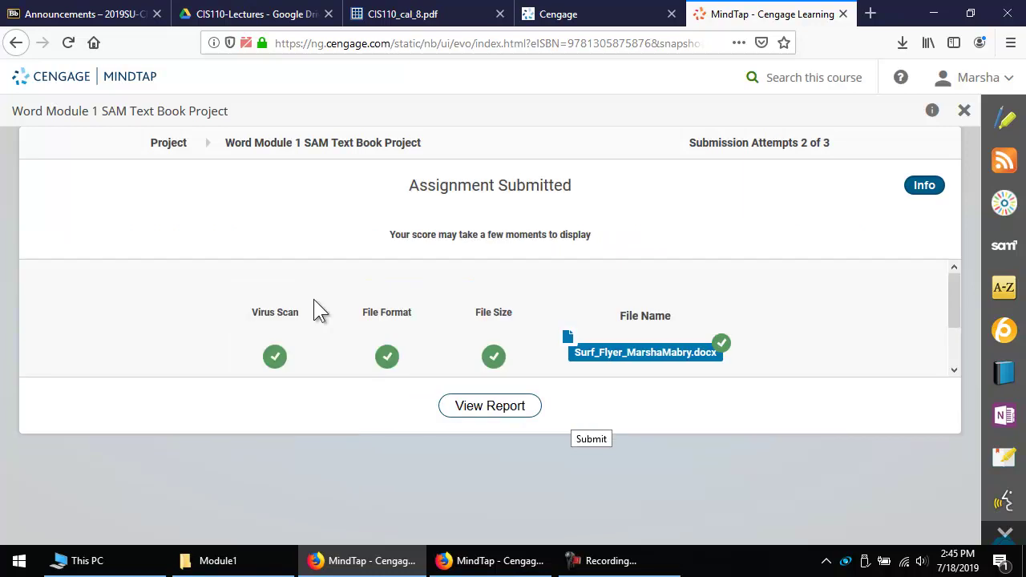
# - Get the graded report for the second submission and save it as a Word document in the Module1 folder
pyautogui.press('Tab')
pyautogui.press('Return')
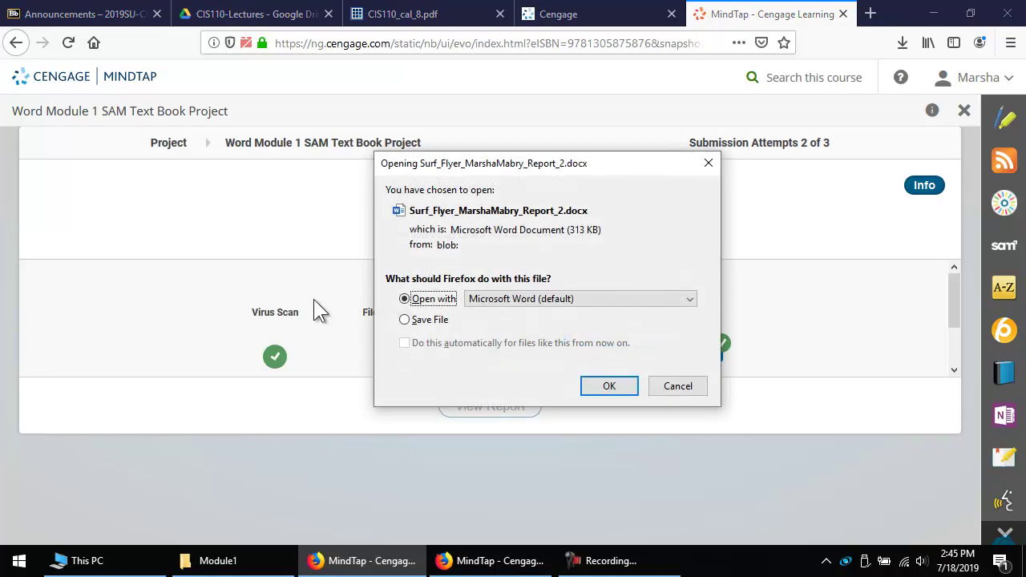
pyautogui.press('Down')
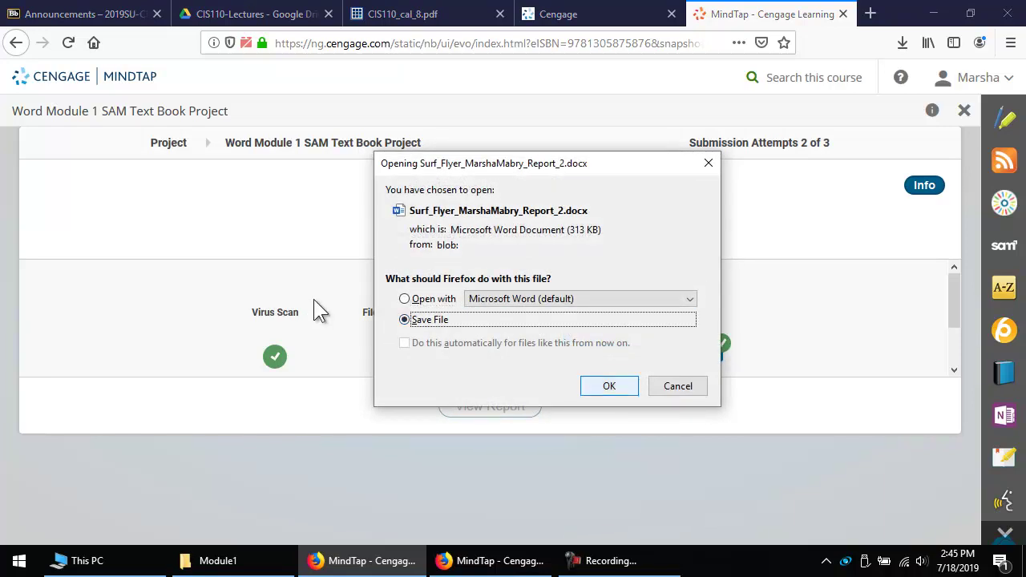
pyautogui.press('Return')
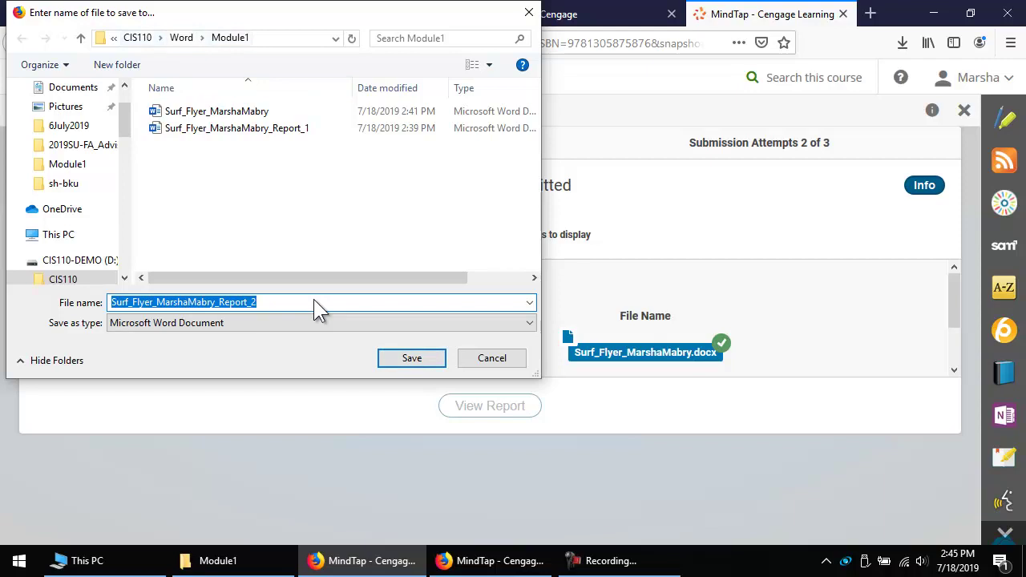
pyautogui.press('Return')
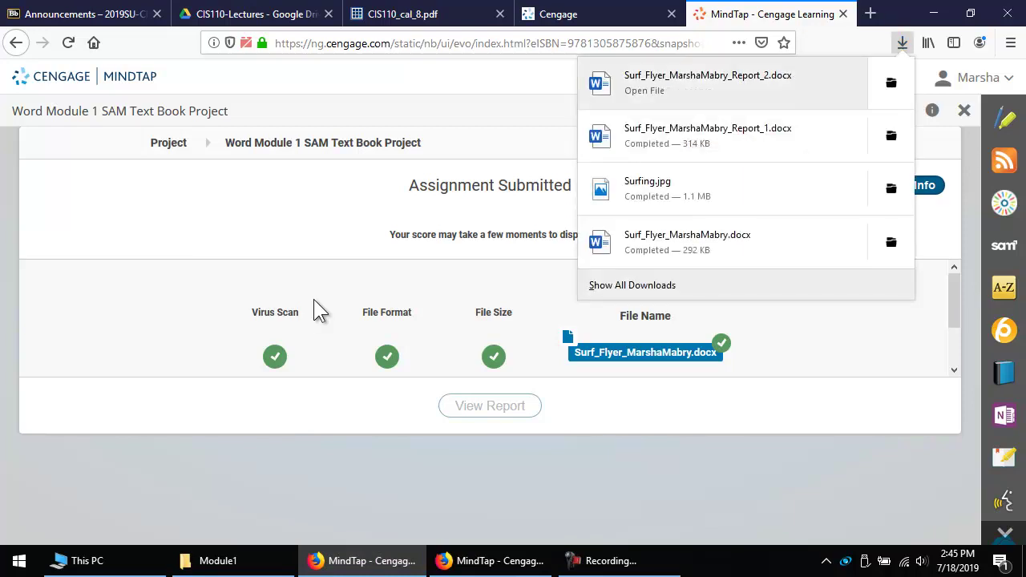
# - Open the downloaded second report, review the graded items and the flyer, and close Word
pyautogui.press('Return')
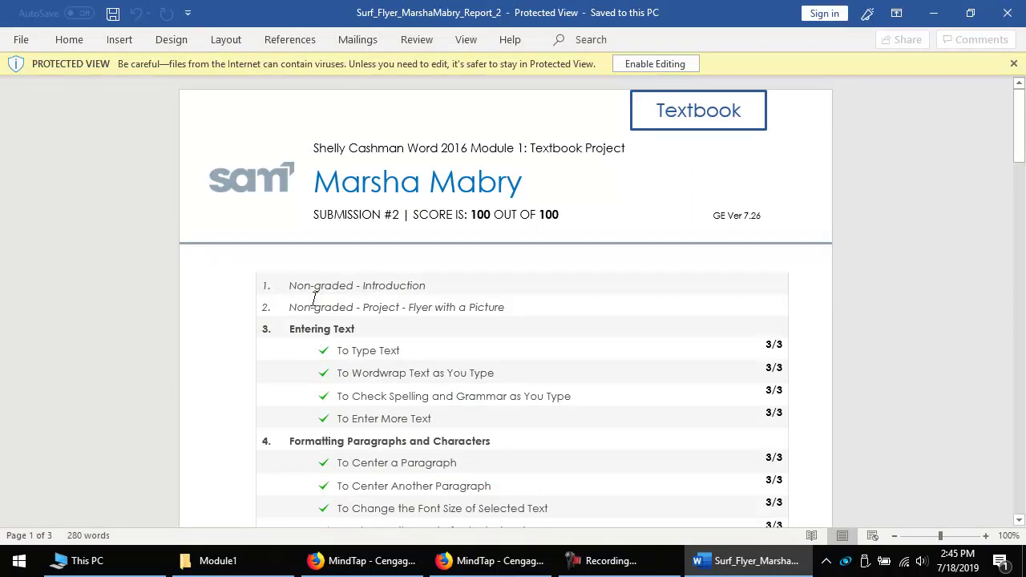
pyautogui.scroll(-10, 314, 298)
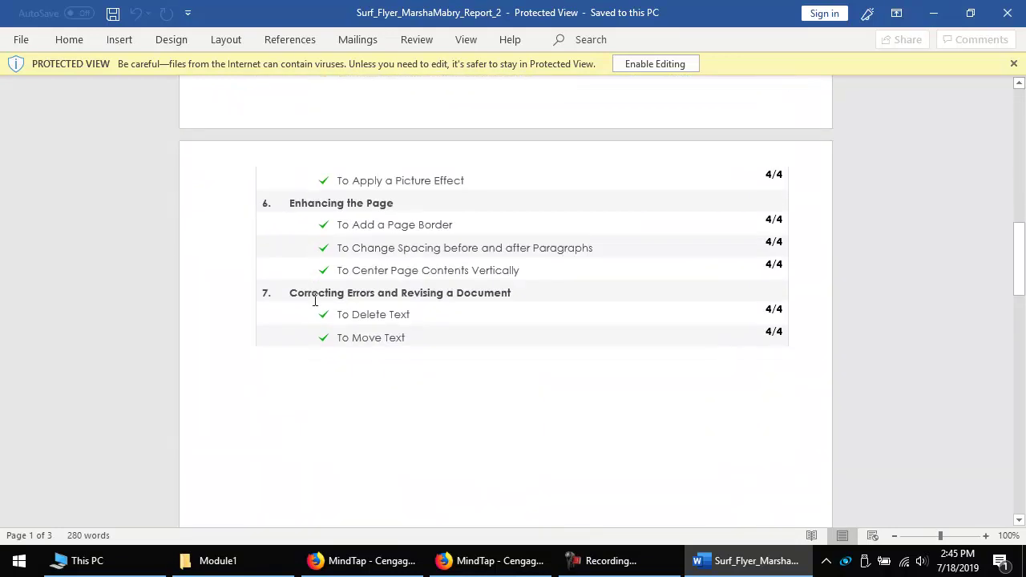
pyautogui.scroll(-15, 314, 299)
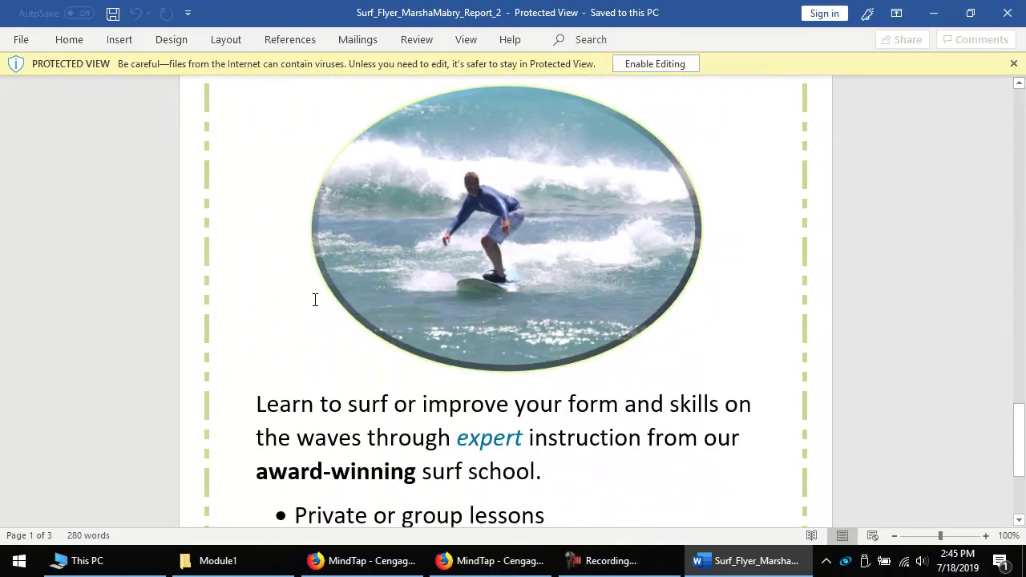
pyautogui.scroll(-5, 314, 299)
pyautogui.hotkey('alt', 'F4')
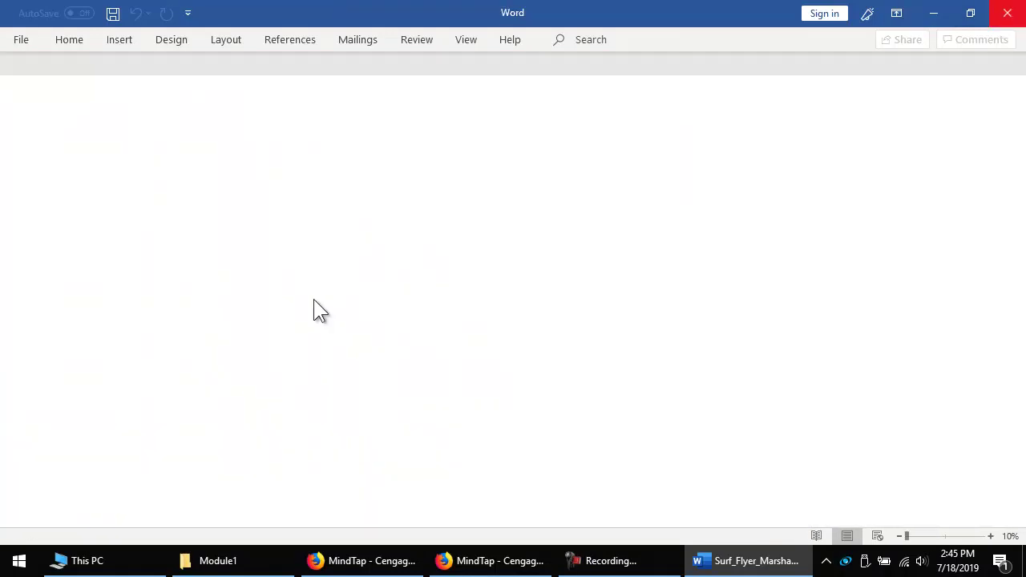
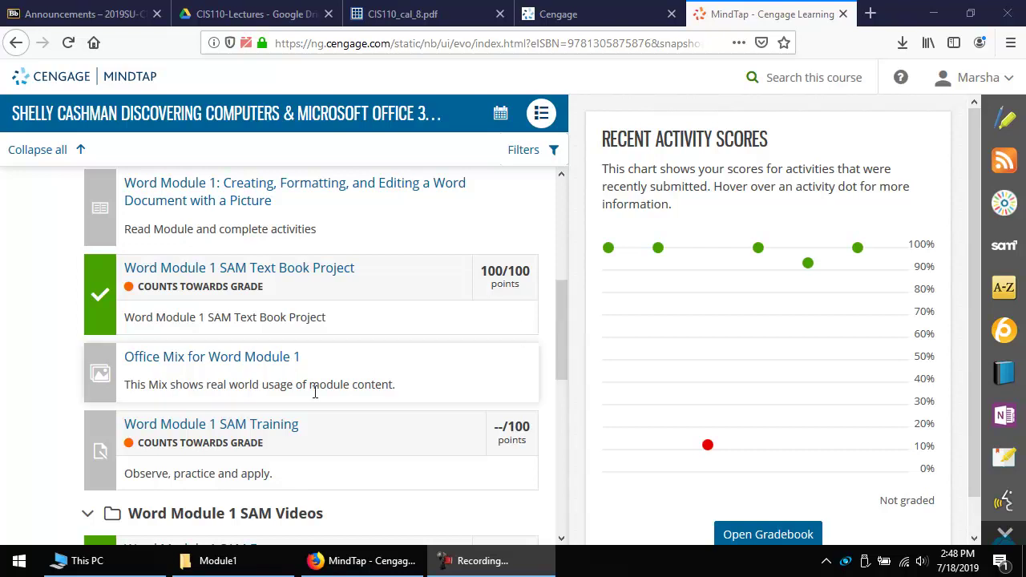
# - Open the Word Module 1 SAM Training activity, start the training and maximize its window
pyautogui.click(248, 434)
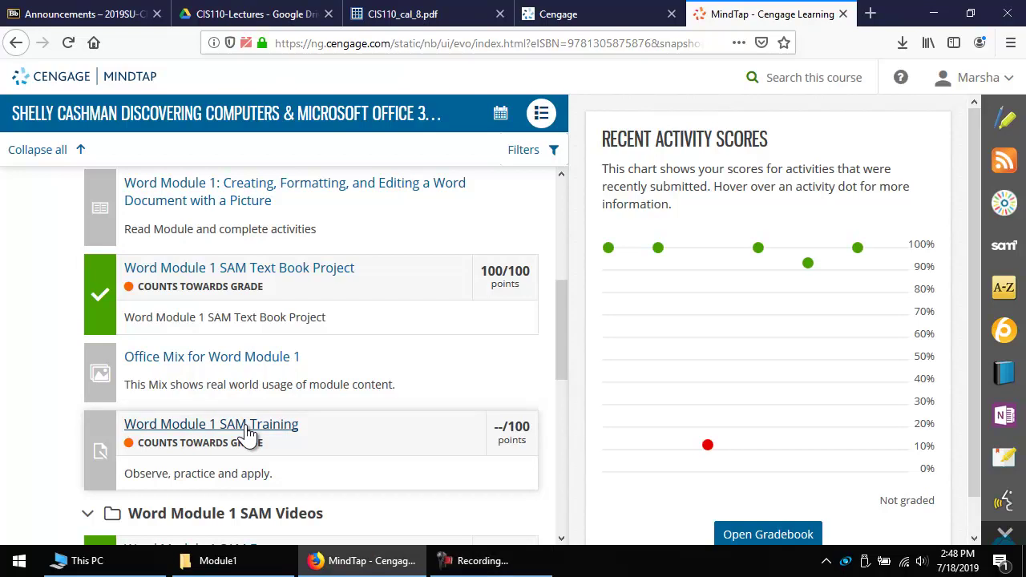
pyautogui.click(247, 428)
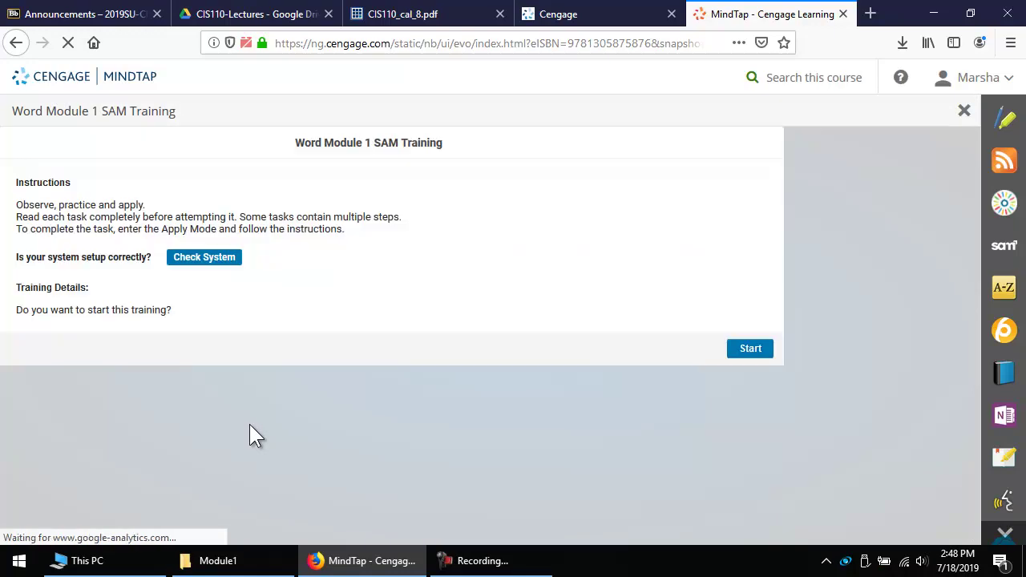
pyautogui.click(741, 353)
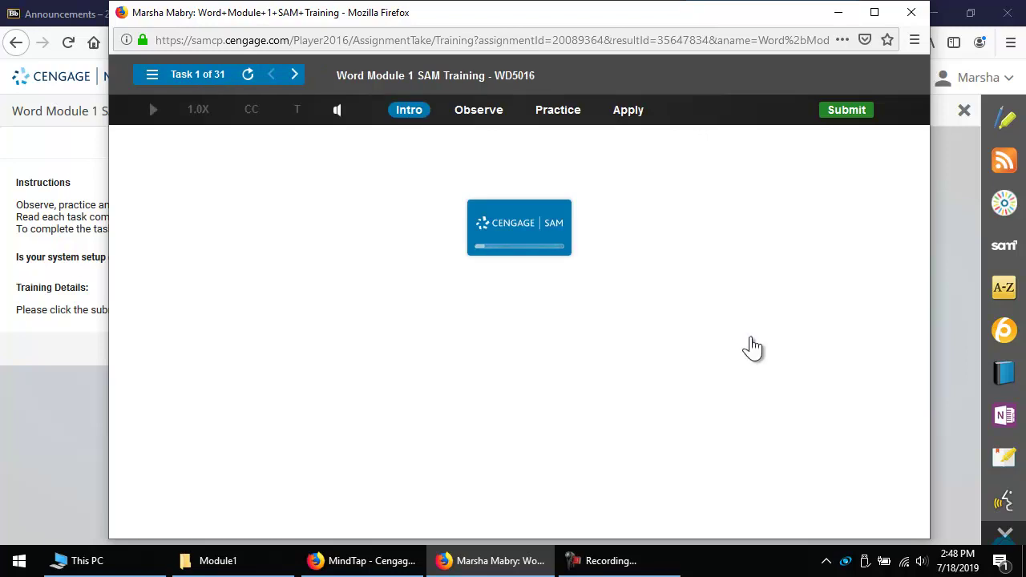
pyautogui.click(874, 12)
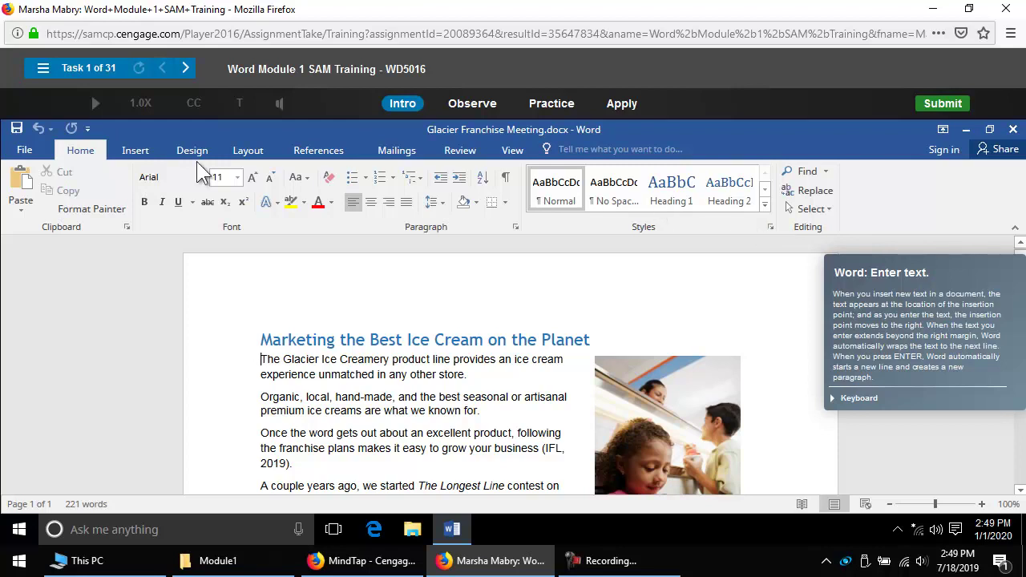
# - Look over the training's task list and the Observe and Practice modes of Task 1
pyautogui.click(42, 69)
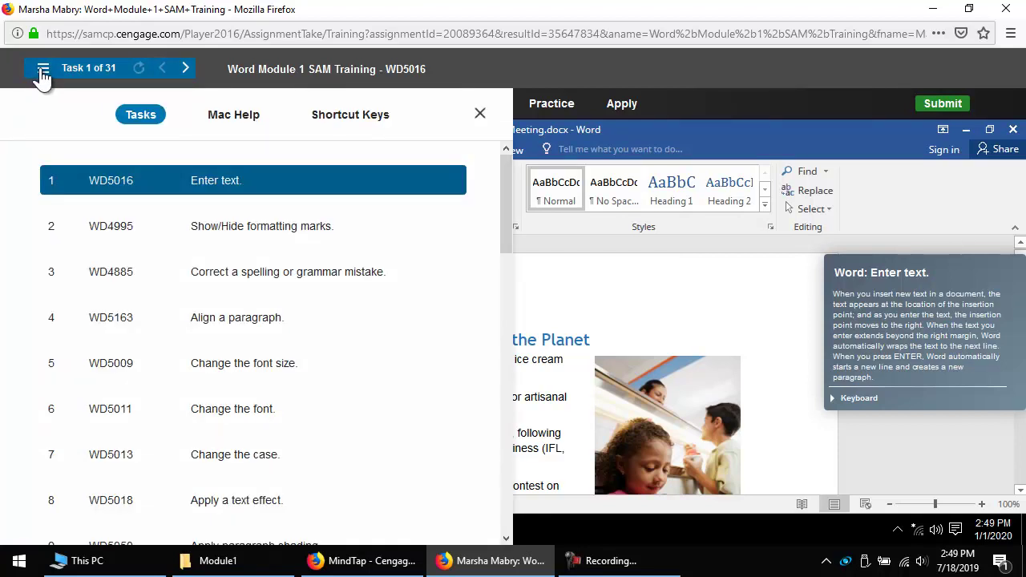
pyautogui.click(43, 70)
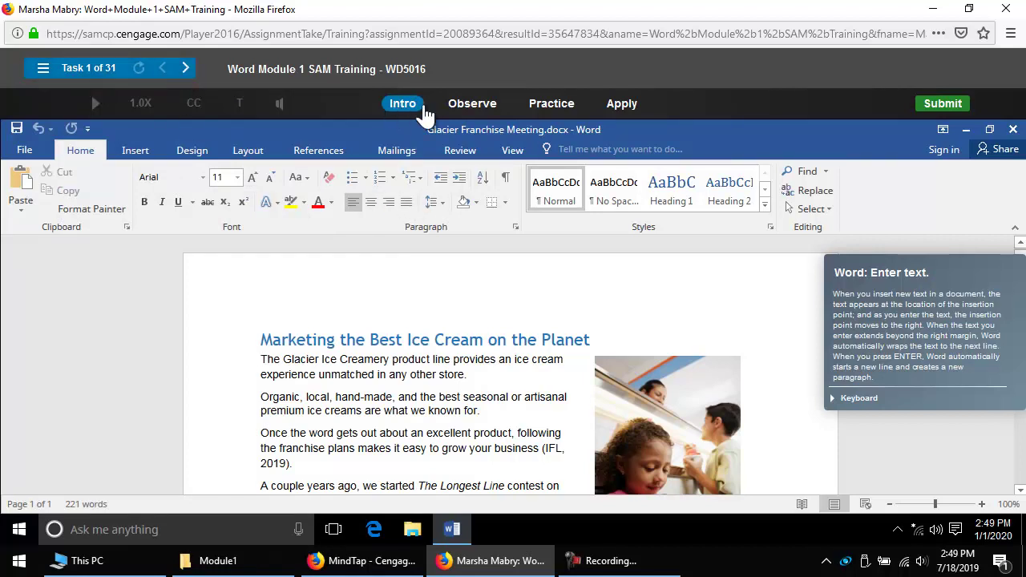
pyautogui.click(486, 107)
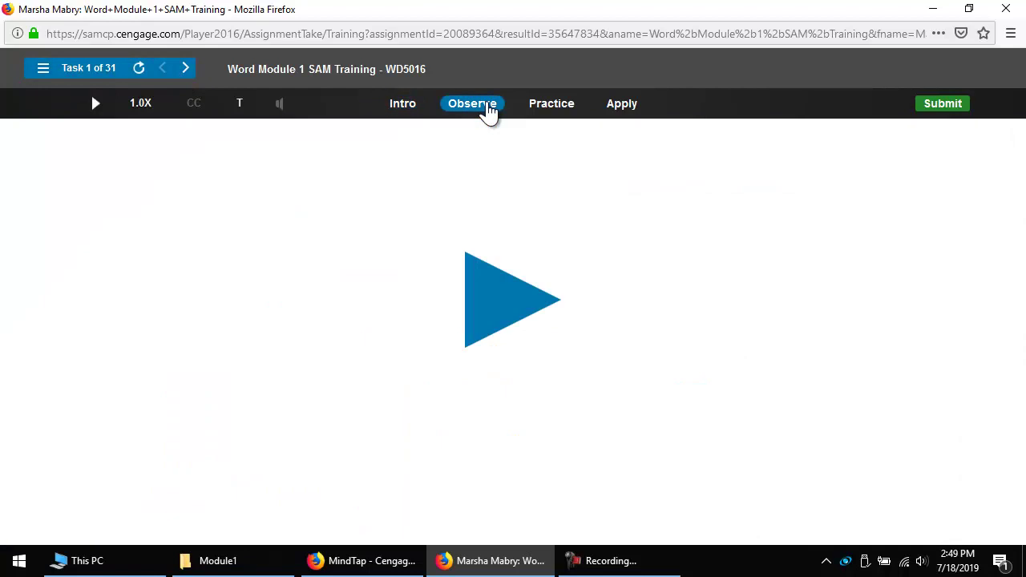
pyautogui.click(553, 109)
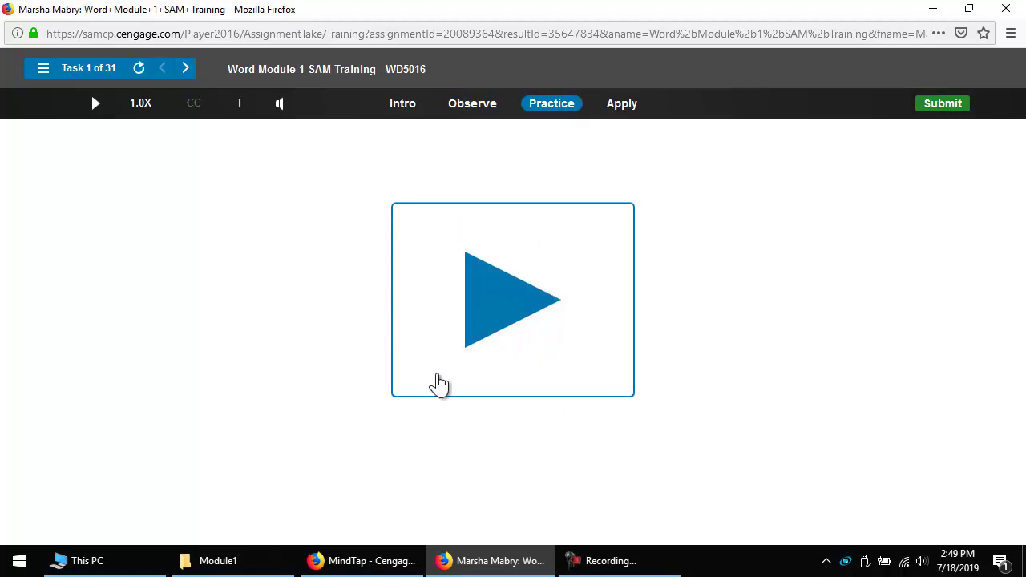
# - Complete Task 1 in Apply mode by entering "One scoop or two?" as its own paragraph at the insertion point
pyautogui.click(617, 108)
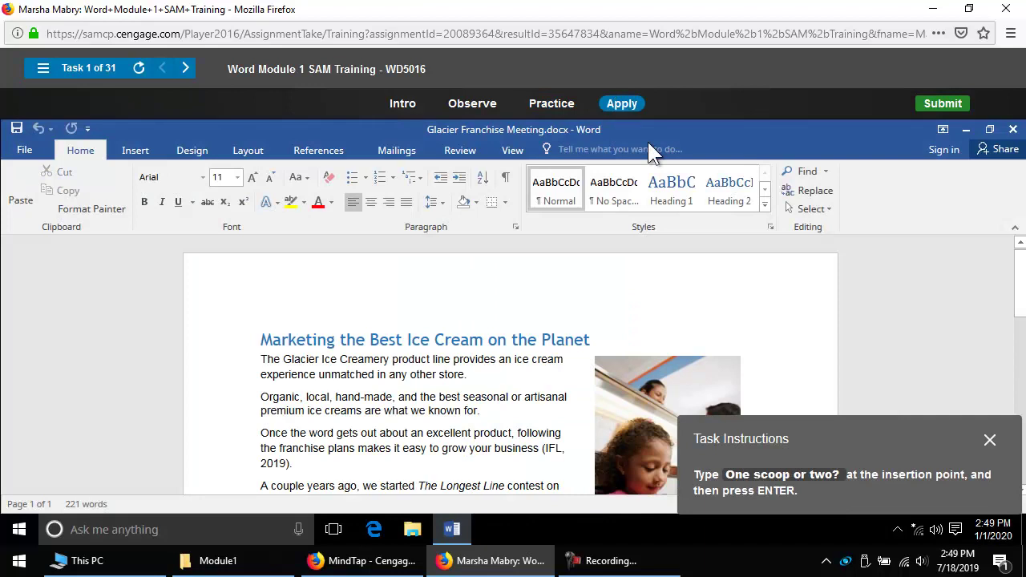
pyautogui.moveTo(851, 435); pyautogui.dragTo(846, 294)
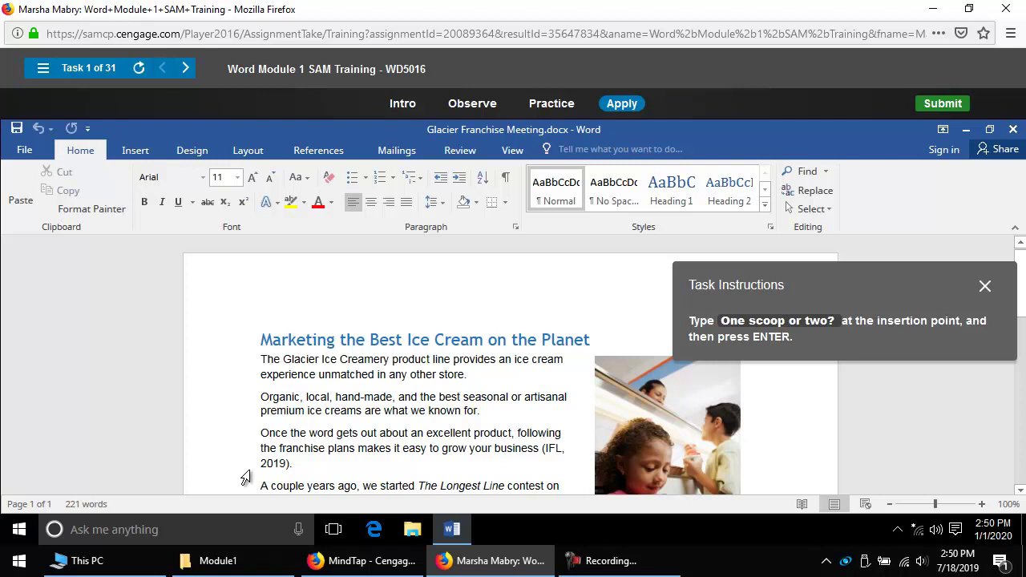
pyautogui.write('One sc')
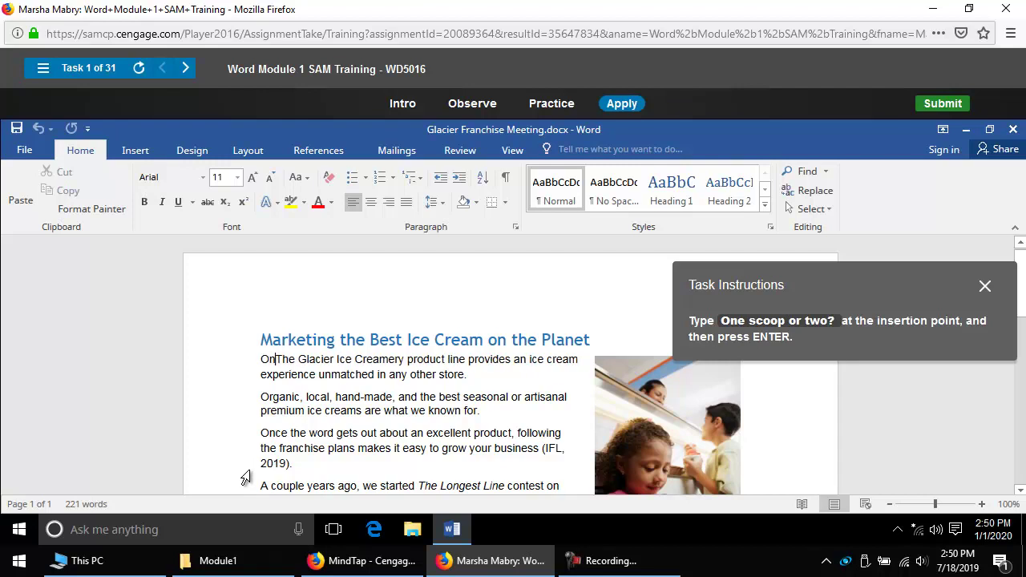
pyautogui.write('oop or')
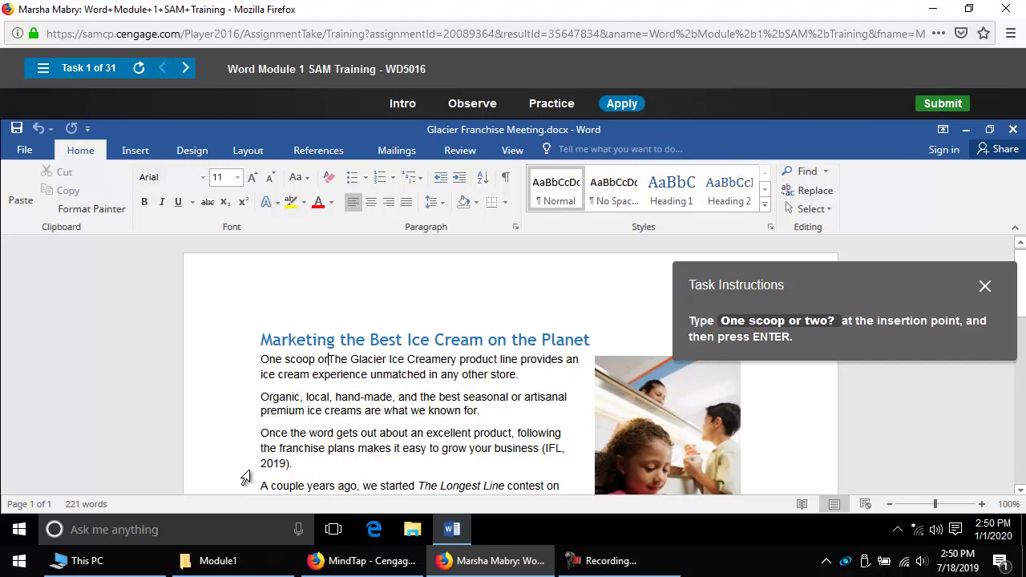
pyautogui.write(' two')
pyautogui.write('?')
pyautogui.press('Return')
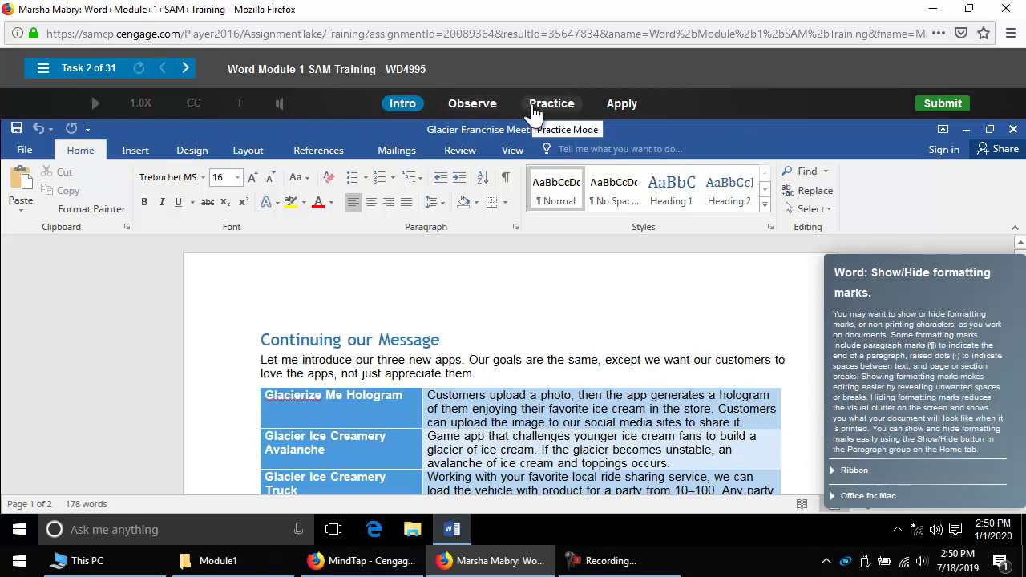
# - Complete Task 2 in Apply mode by showing the document's formatting marks and hiding them again
pyautogui.click(622, 106)
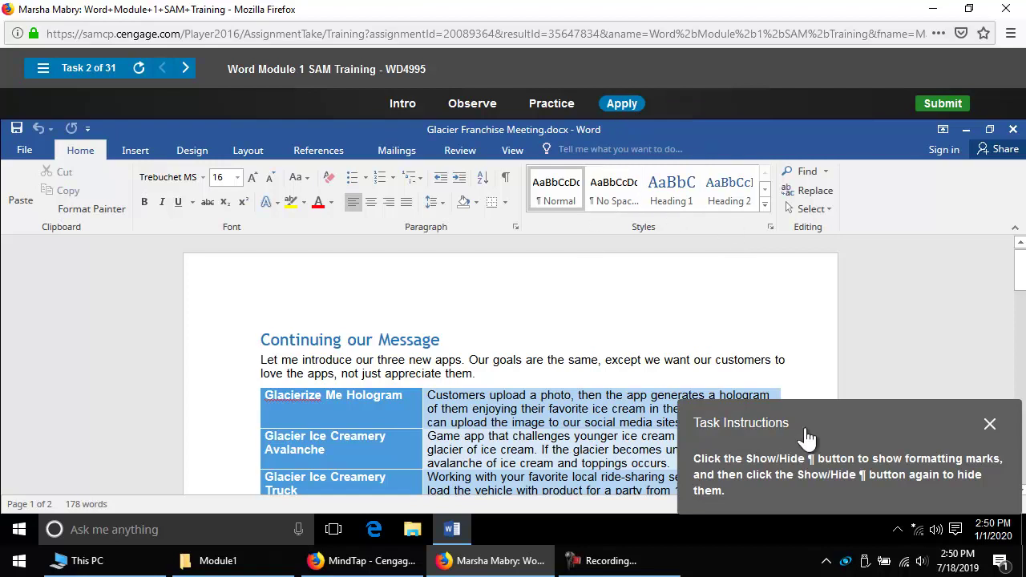
pyautogui.moveTo(806, 437); pyautogui.dragTo(792, 348)
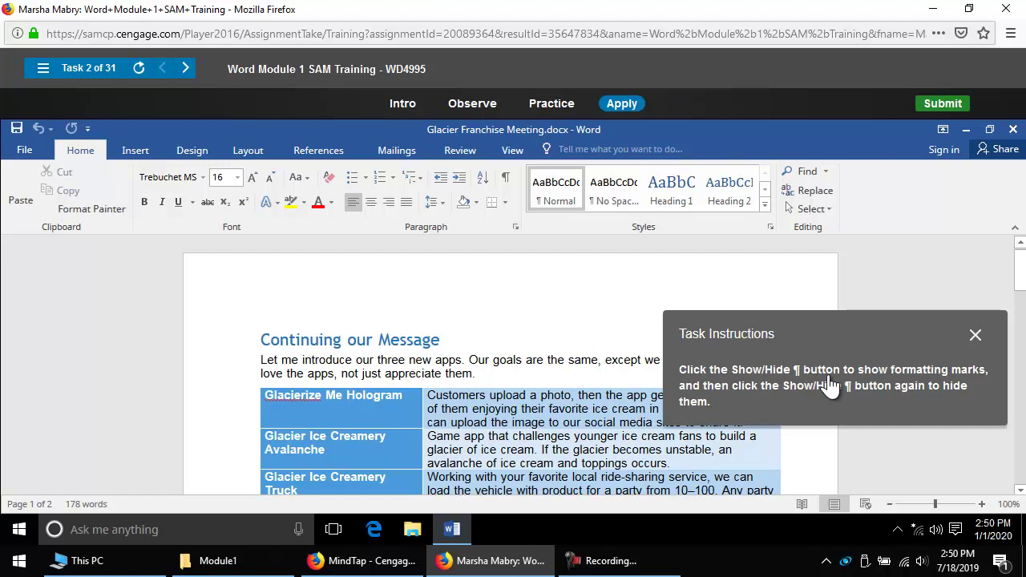
pyautogui.click(505, 178)
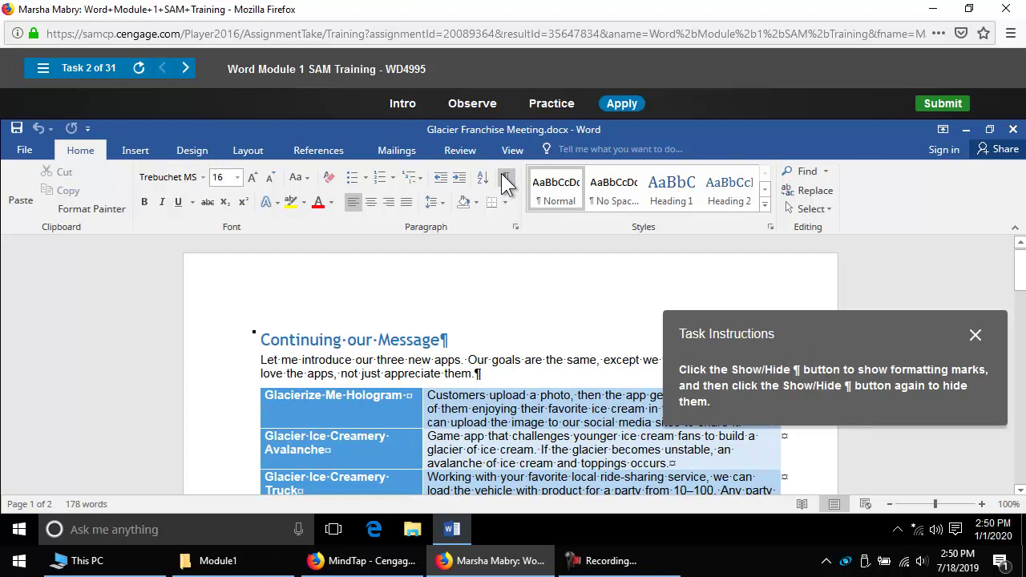
pyautogui.click(505, 178)
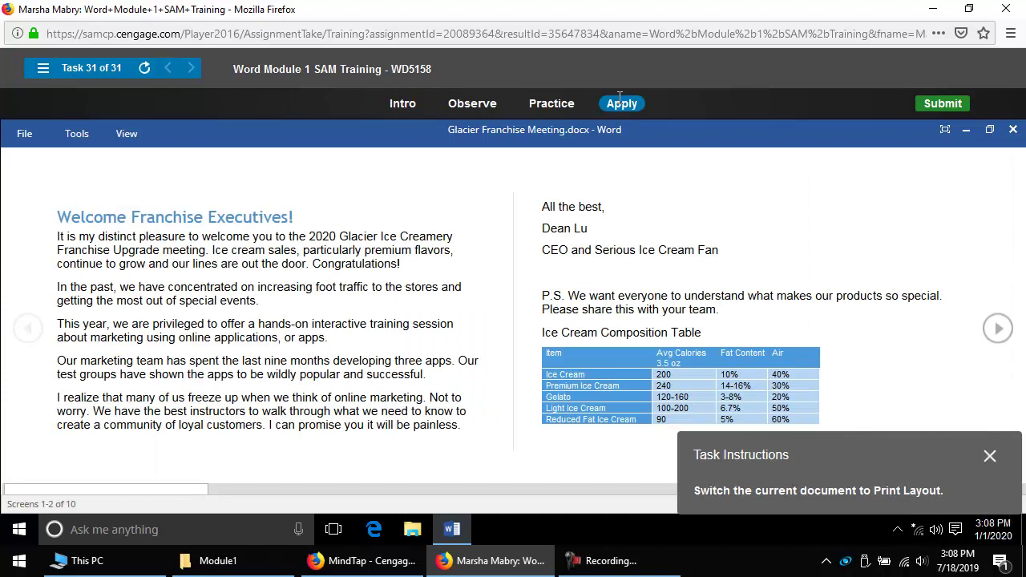
# - Complete Task 31 by switching the document to Print Layout, and submit the finished SAM training
pyautogui.moveTo(802, 456); pyautogui.dragTo(774, 423)
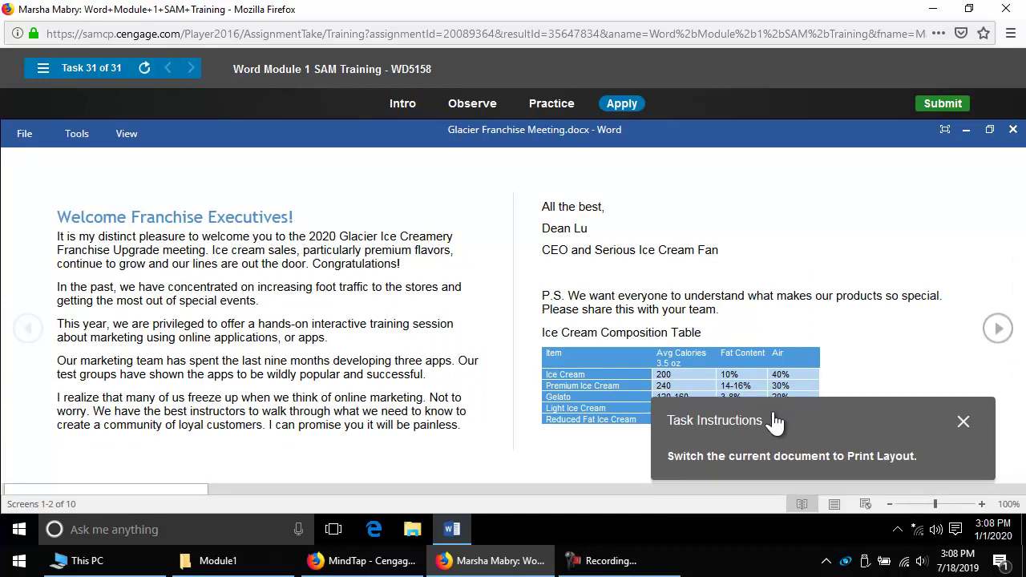
pyautogui.click(835, 504)
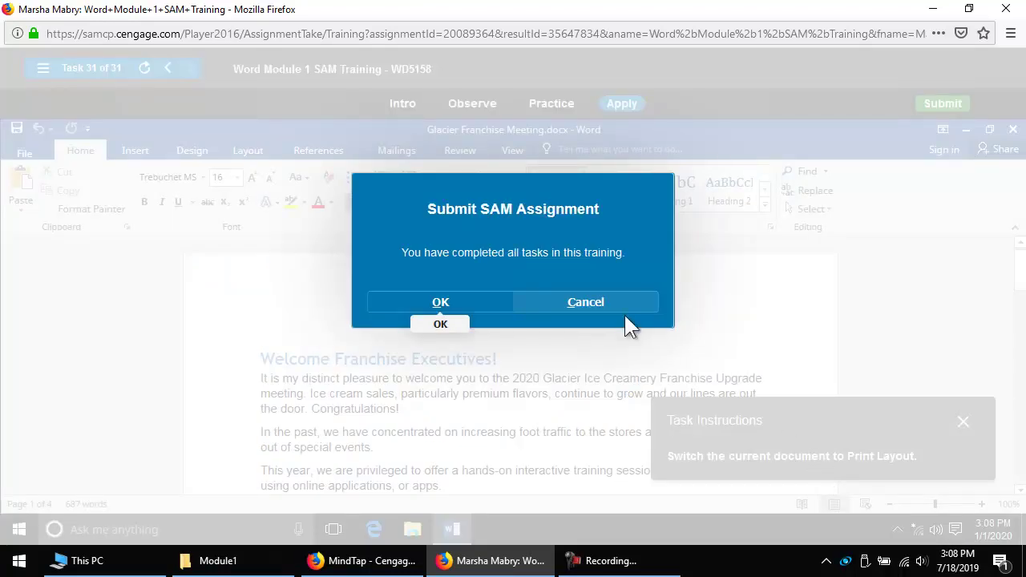
pyautogui.click(451, 303)
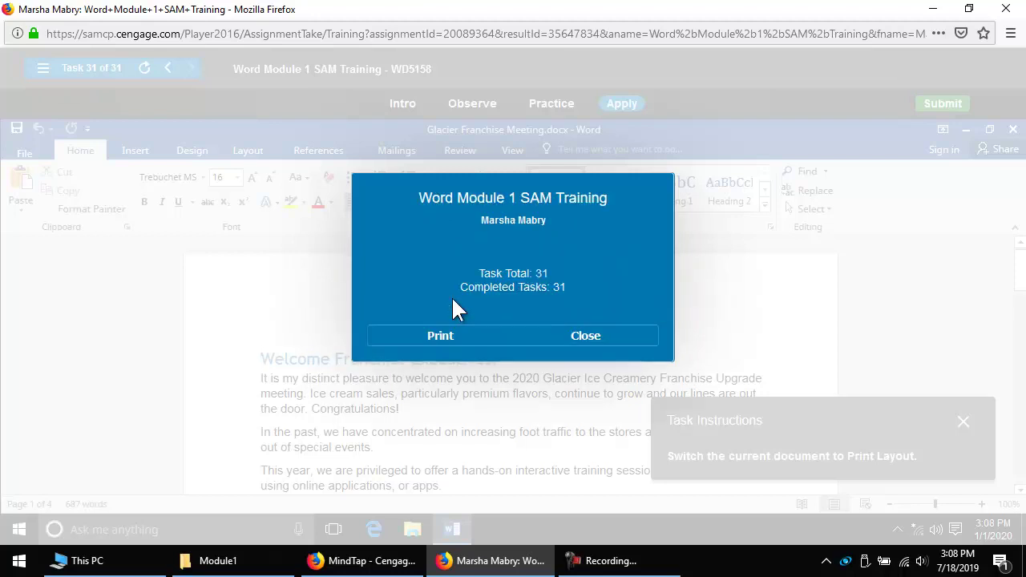
# - Close the training's completion summary, acknowledge the submission, and return to the course's activity list
pyautogui.click(608, 337)
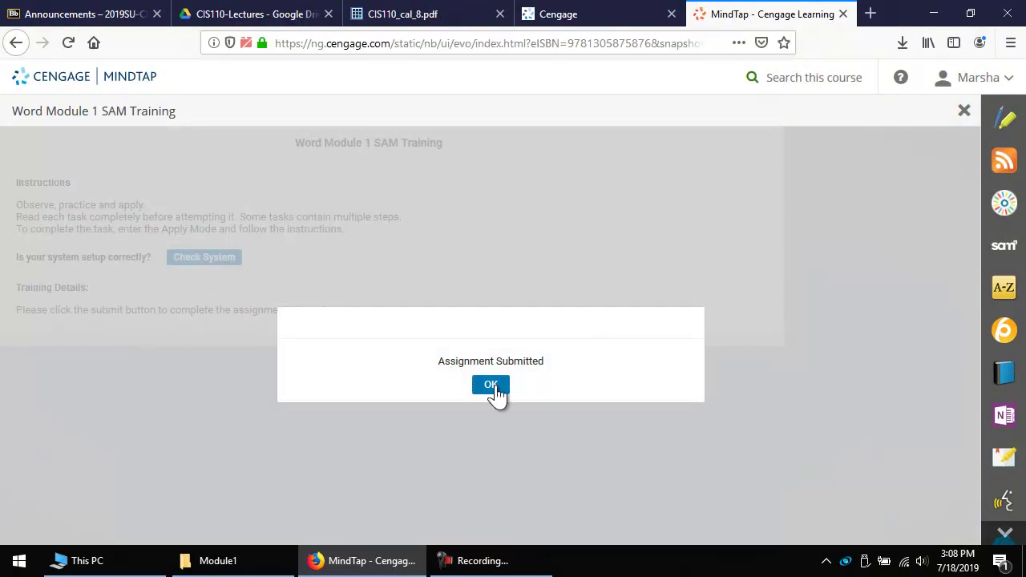
pyautogui.click(491, 387)
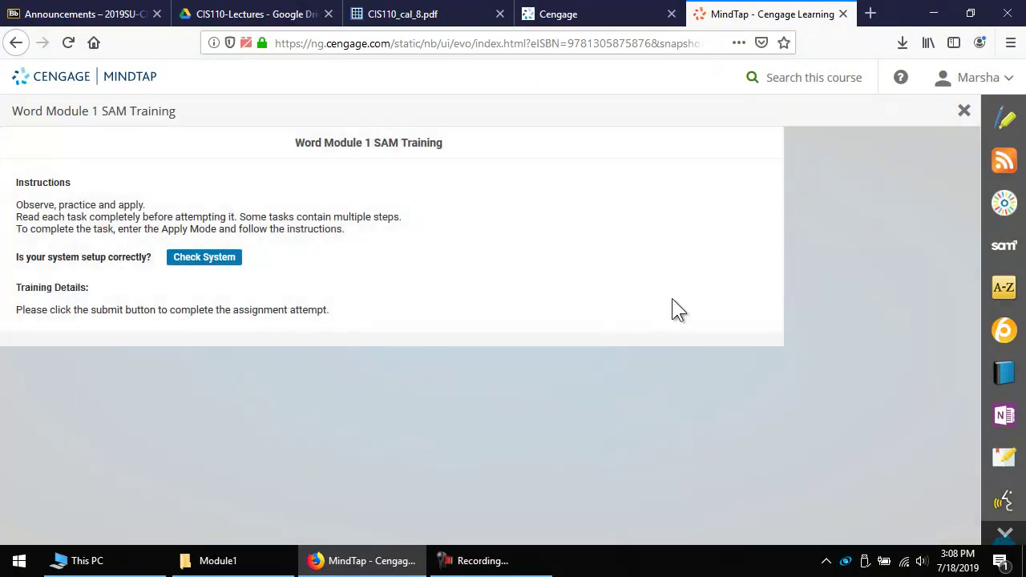
pyautogui.click(966, 112)
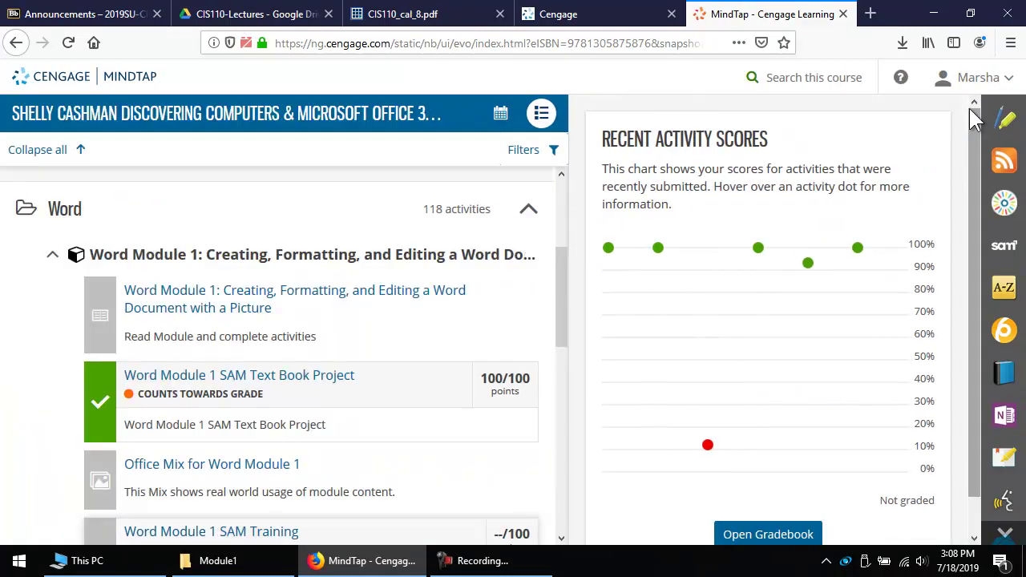
# - Check the recorded score and attempt history of the Word Module 1 SAM Training activity
pyautogui.moveTo(562, 313); pyautogui.dragTo(567, 367)
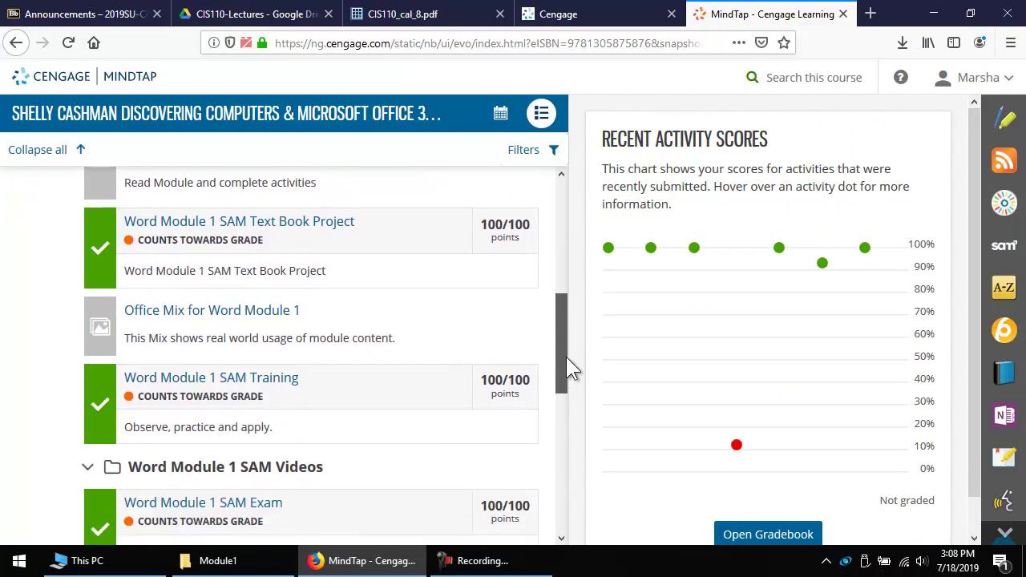
pyautogui.click(253, 383)
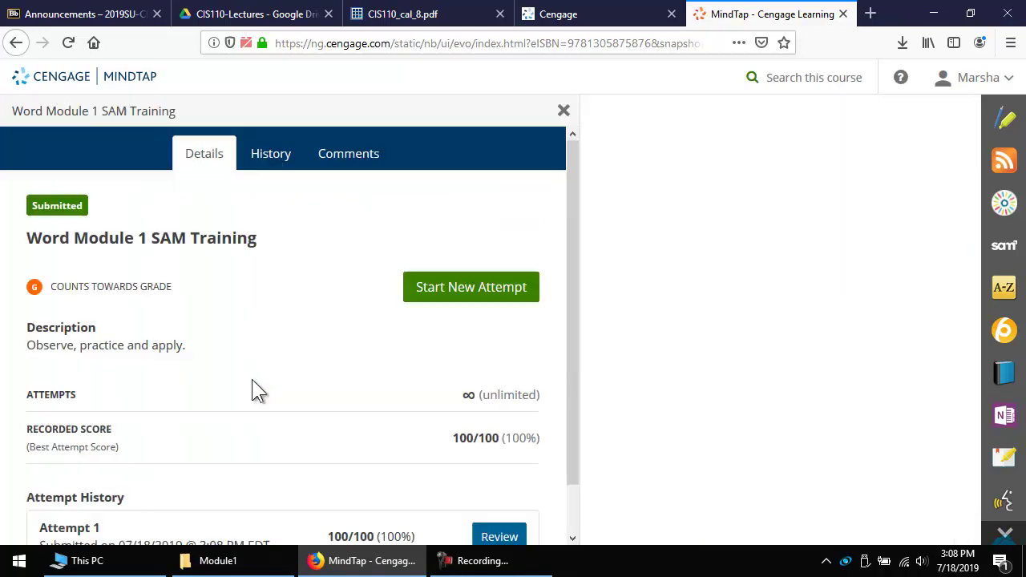
pyautogui.scroll(-2, 476, 409)
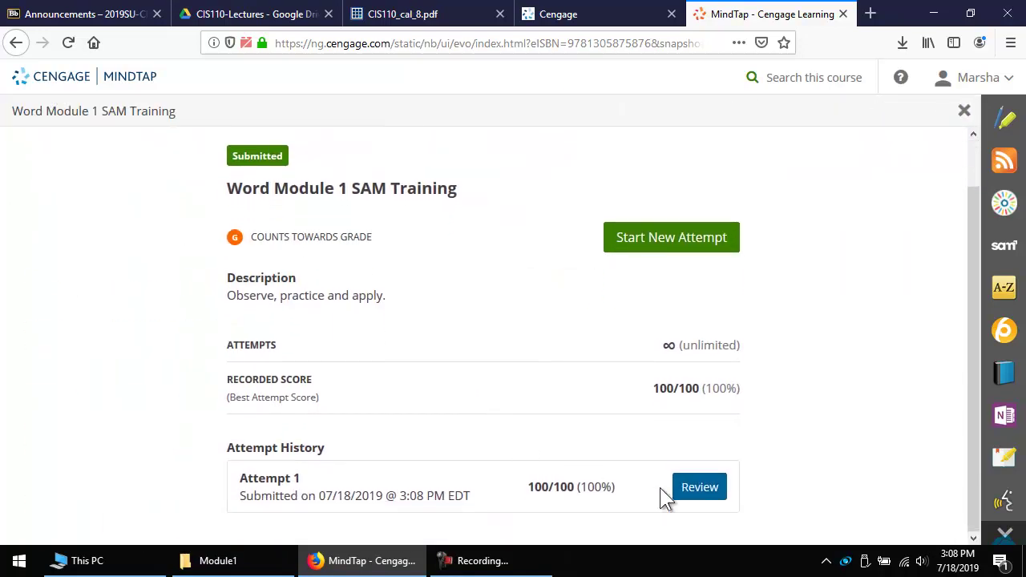
# - Generate the Training Progress report for Attempt 1, look through its task list, and return to the course's activity list
pyautogui.click(700, 488)
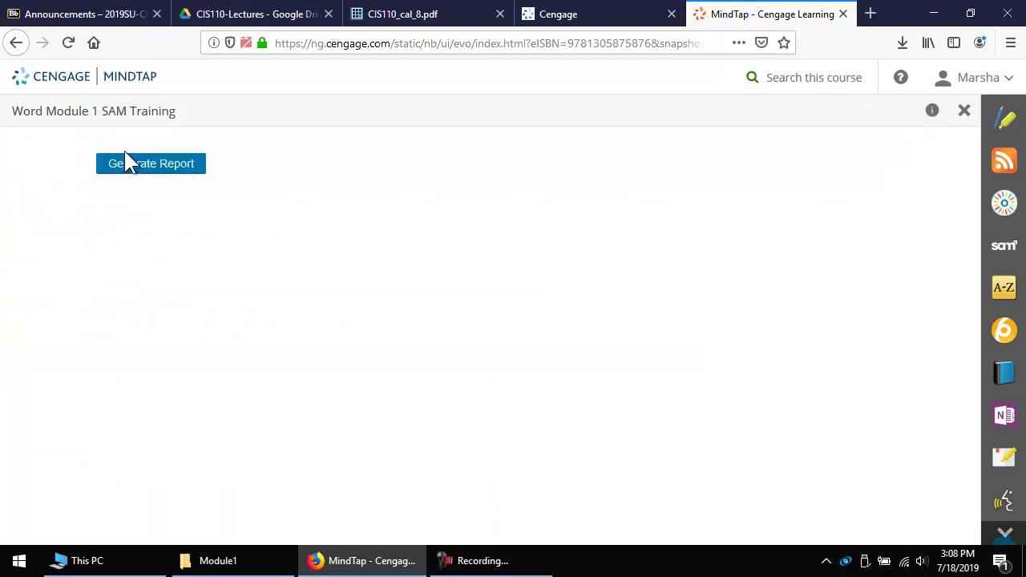
pyautogui.click(173, 165)
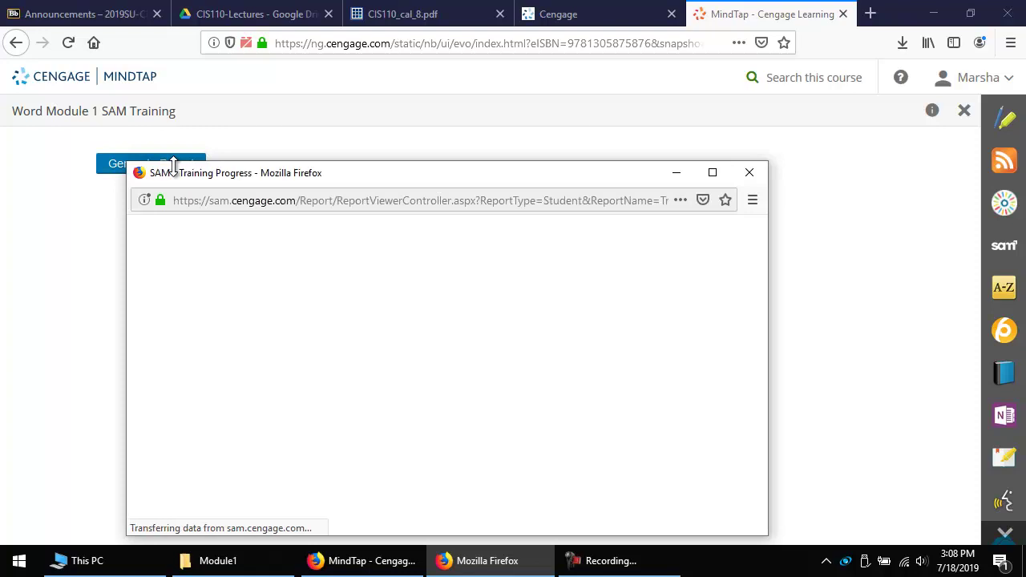
pyautogui.click(713, 173)
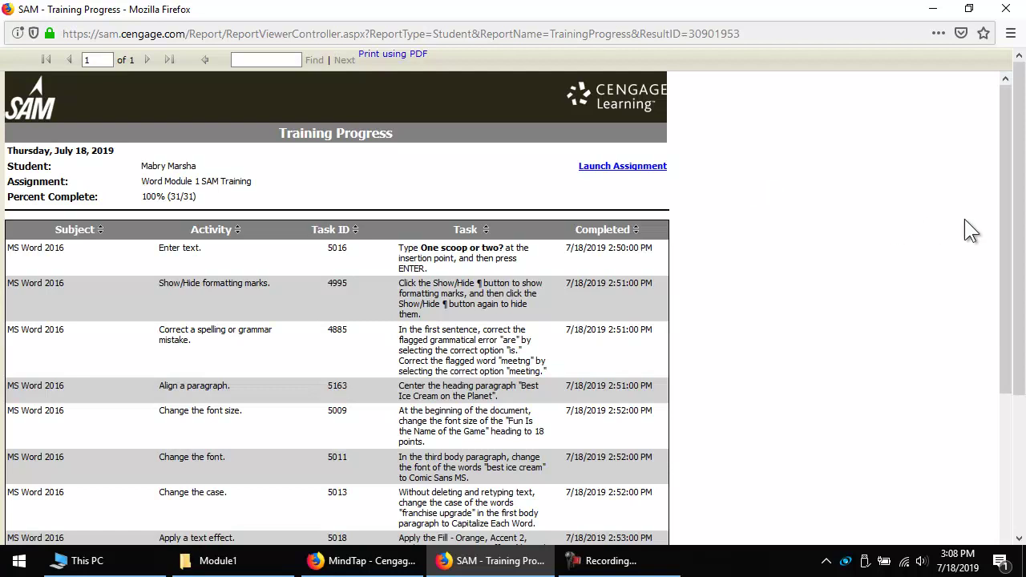
pyautogui.moveTo(1011, 202); pyautogui.dragTo(1013, 541)
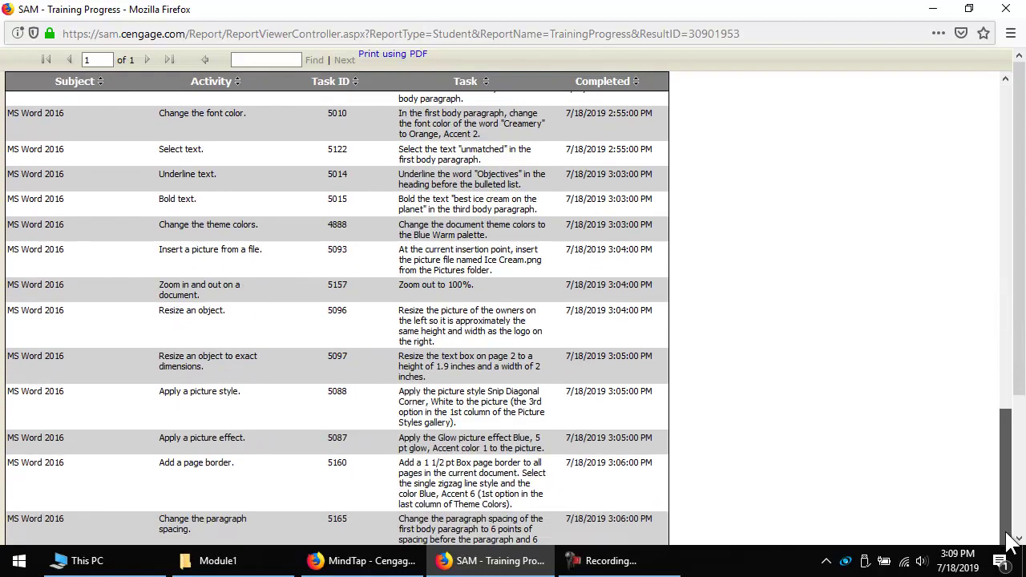
pyautogui.moveTo(1013, 542); pyautogui.dragTo(1002, 165)
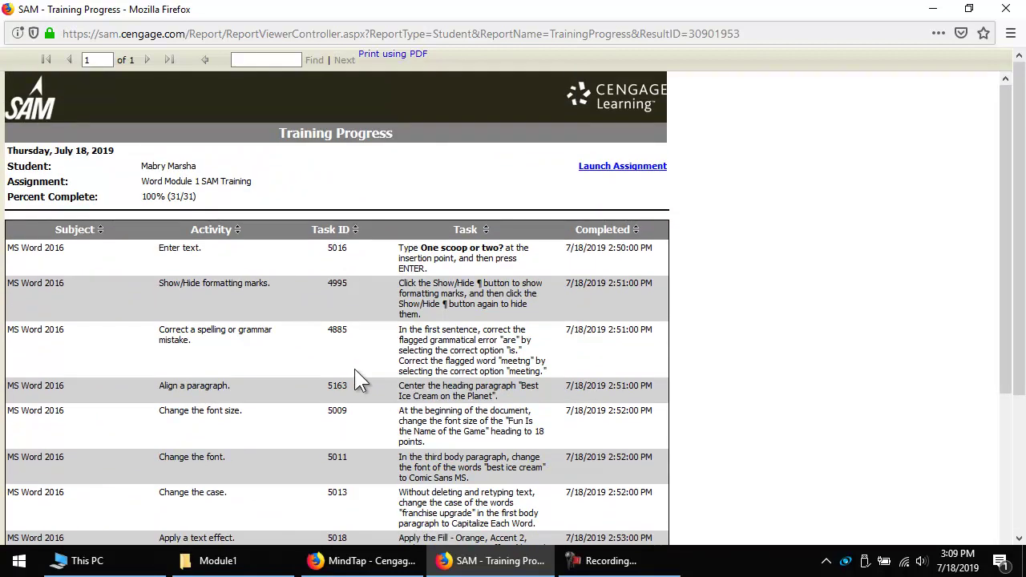
pyautogui.click(1010, 10)
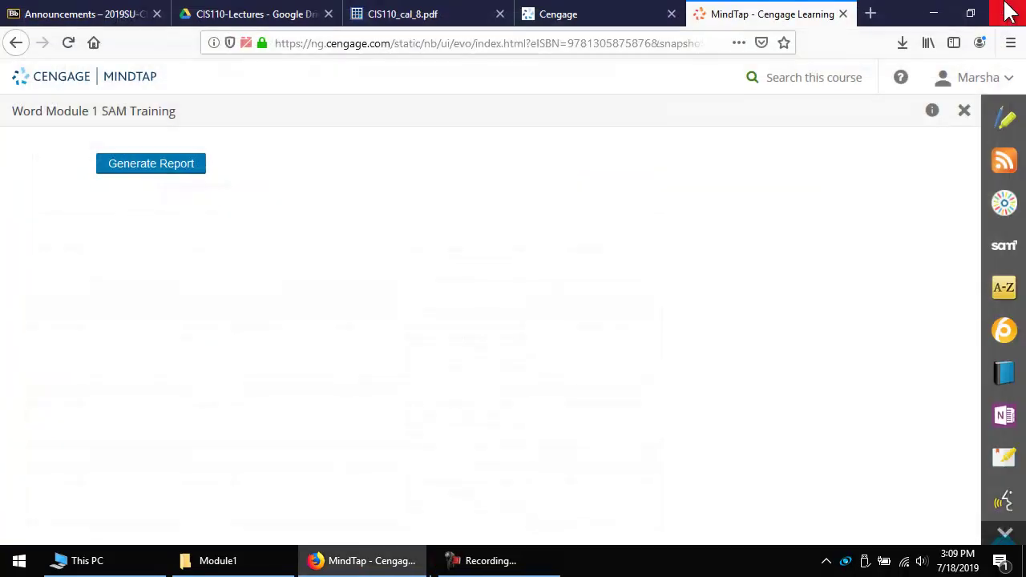
pyautogui.click(965, 112)
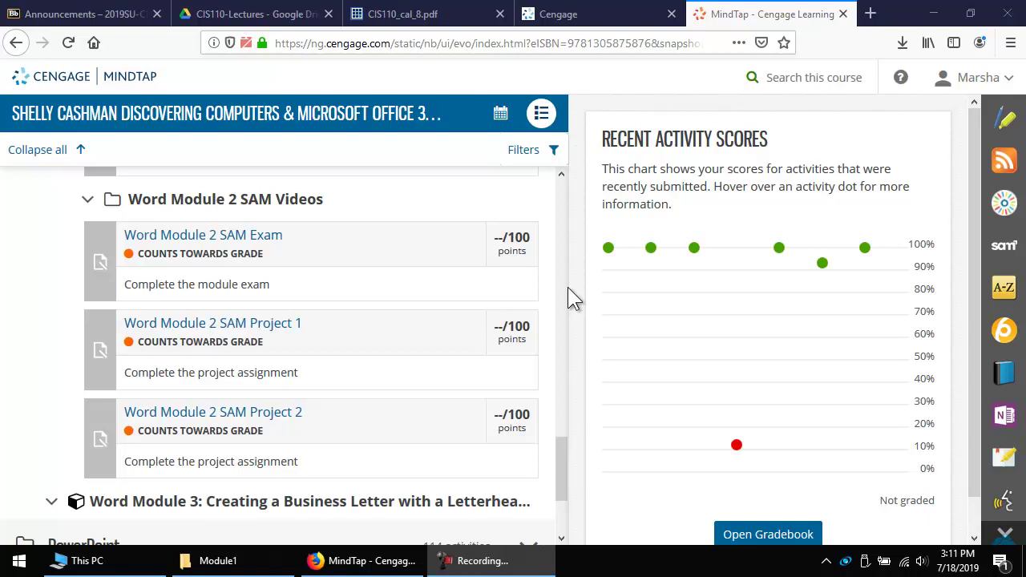
# - Start the Word Module 2 SAM Exam from the course's Word activities and maximize the exam window
pyautogui.click(242, 236)
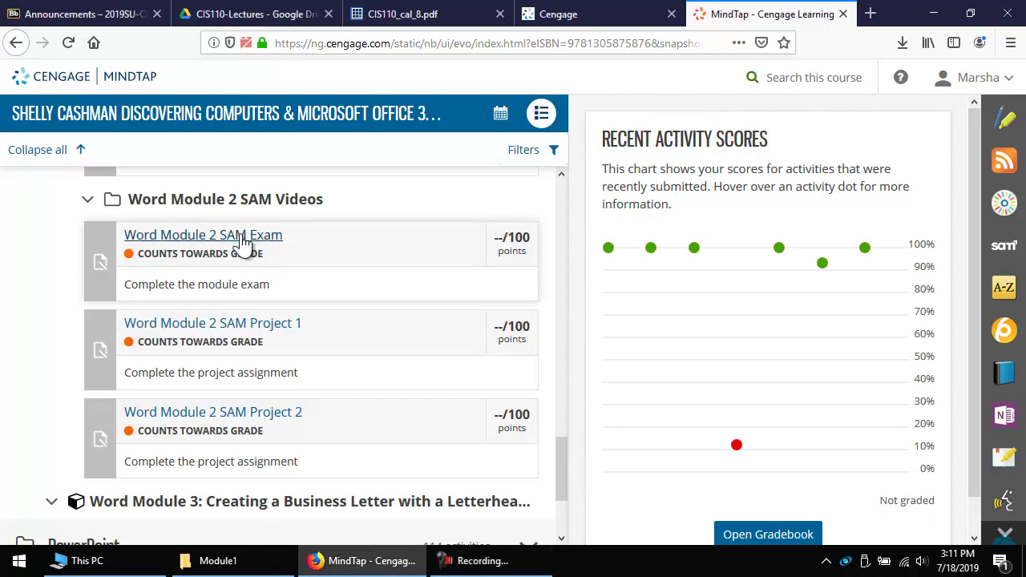
pyautogui.click(243, 236)
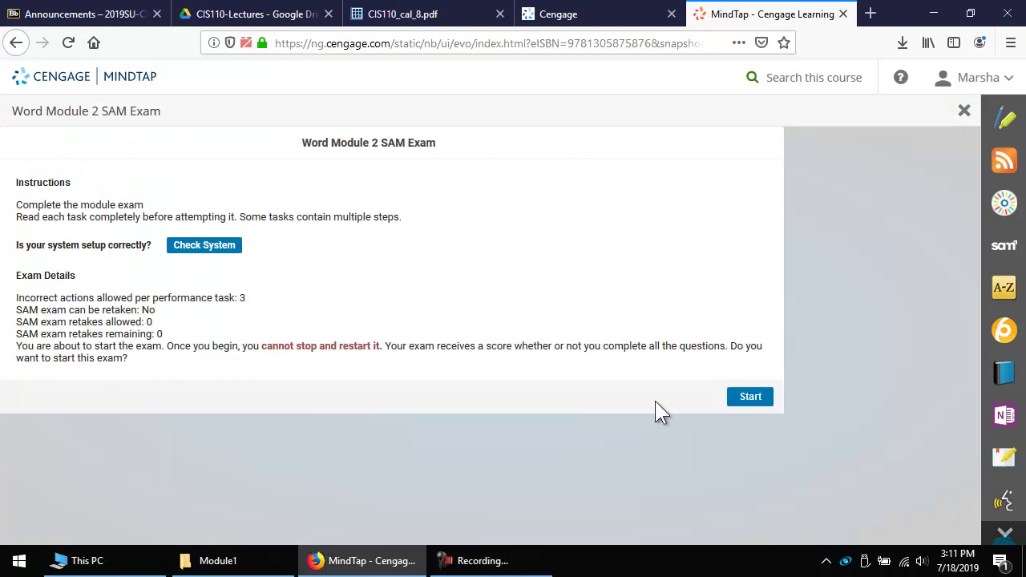
pyautogui.click(750, 396)
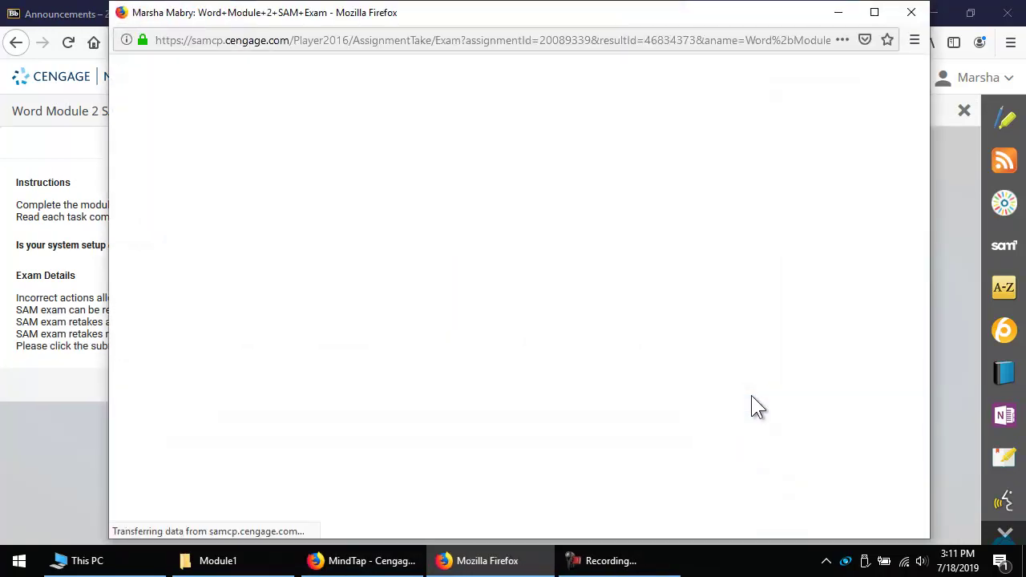
pyautogui.click(873, 11)
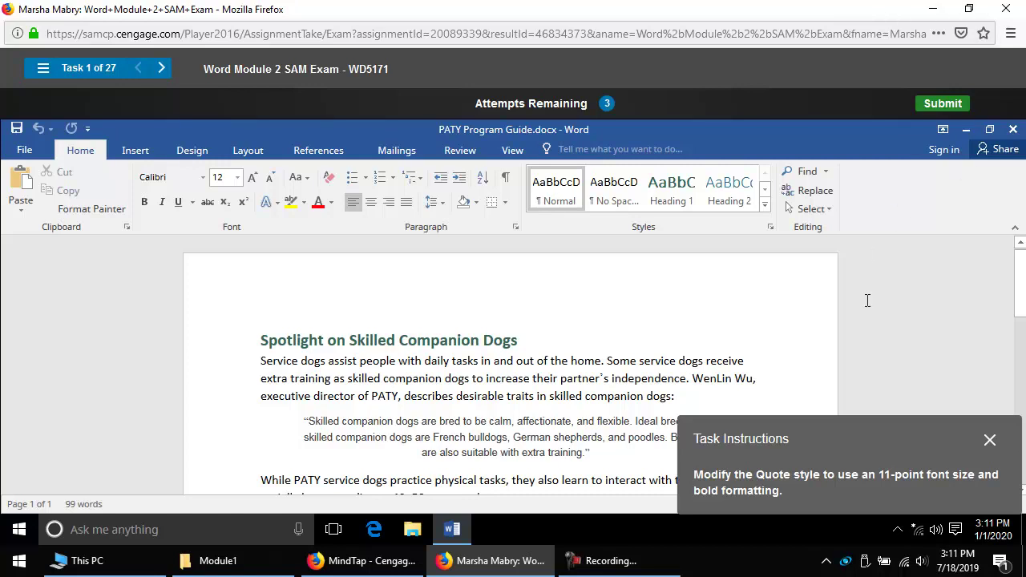
# - Try to answer Task 1 through the Heading 1 style's options, and retry the task
pyautogui.moveTo(893, 447); pyautogui.dragTo(892, 407)
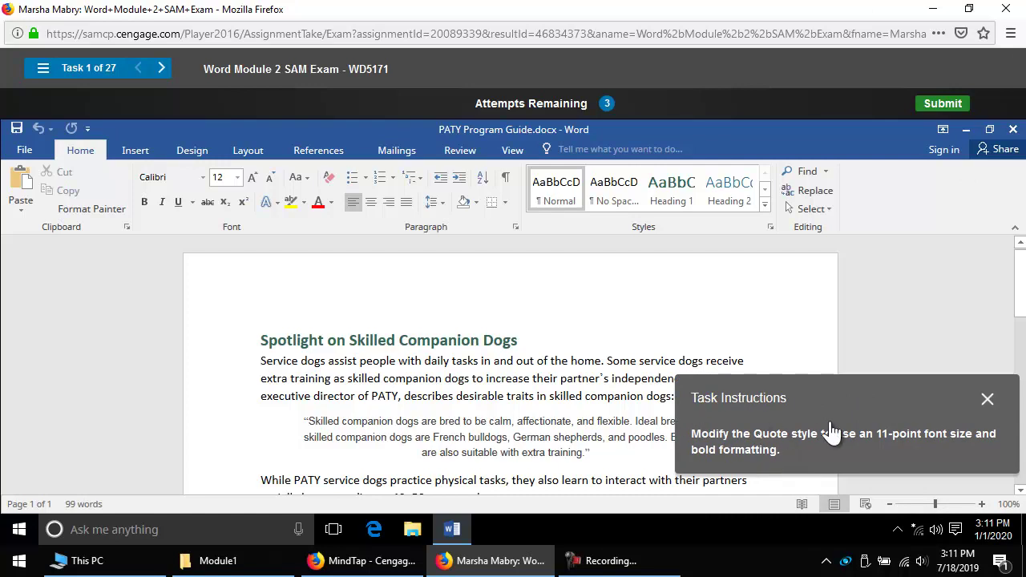
pyautogui.rightClick(689, 190)
pyautogui.click(724, 211)
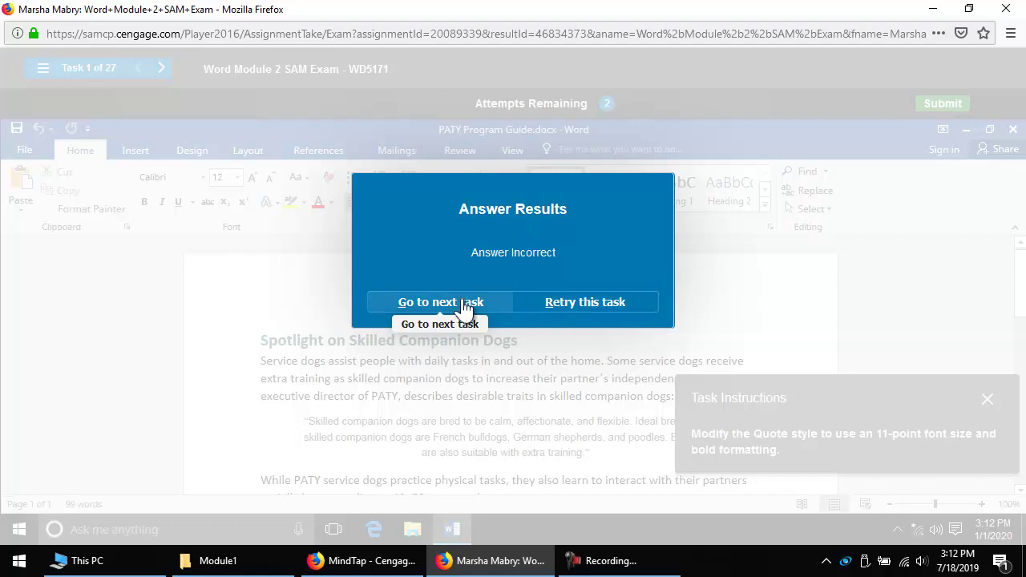
pyautogui.click(598, 313)
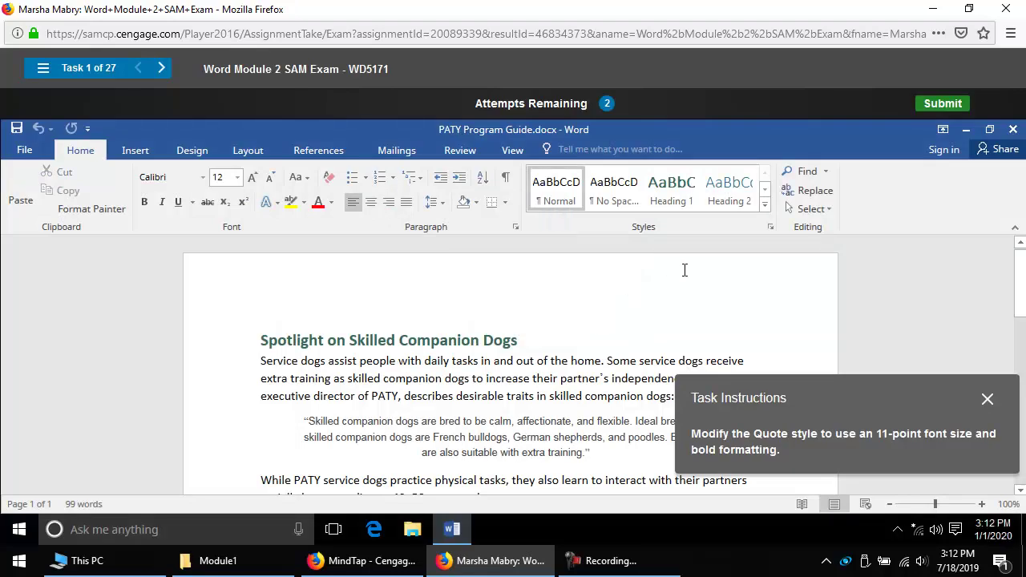
# - Complete Task 1 by modifying the Quote style to an 11-point font size with bold formatting
pyautogui.click(765, 207)
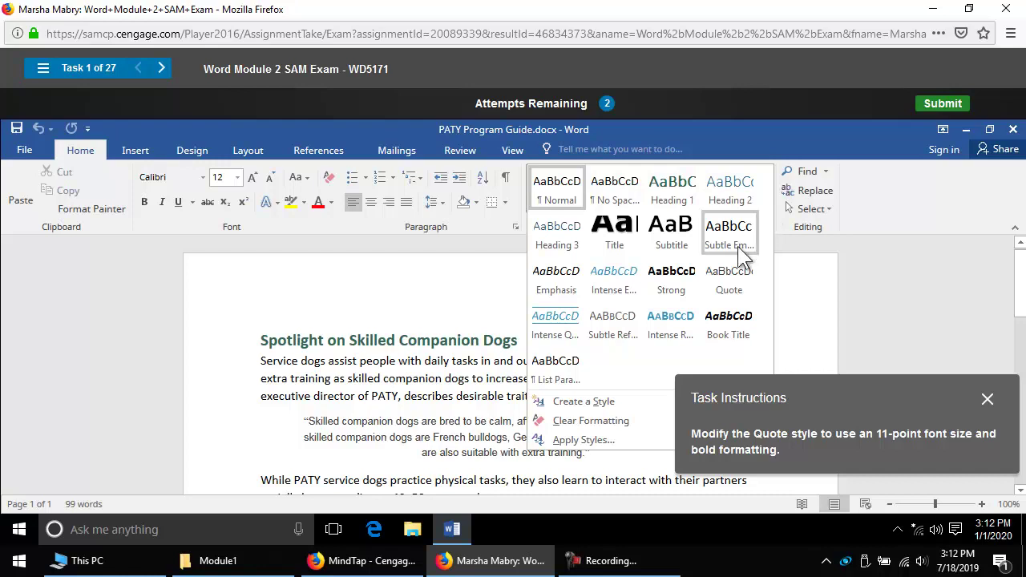
pyautogui.rightClick(733, 276)
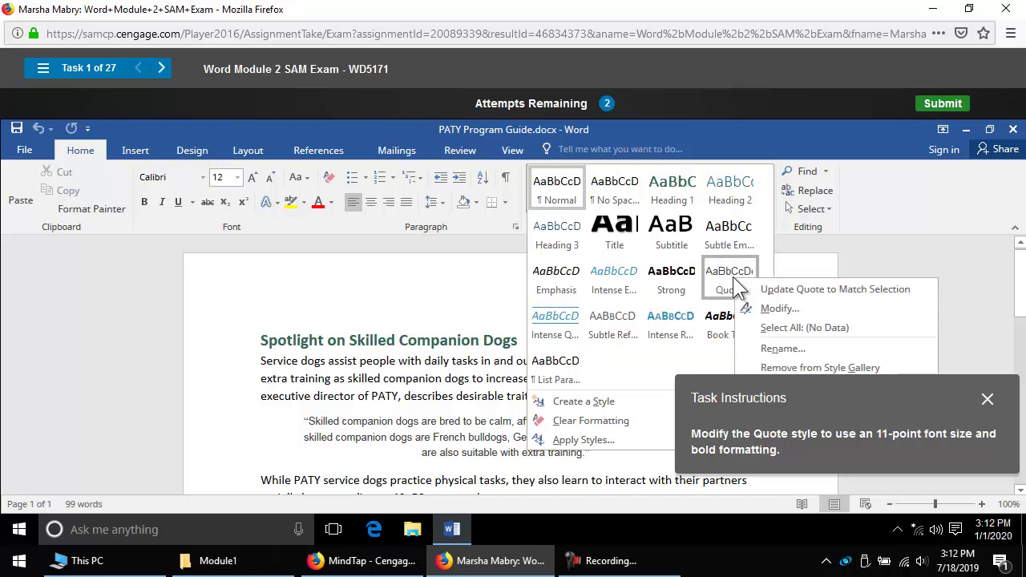
pyautogui.click(798, 308)
pyautogui.click(481, 270)
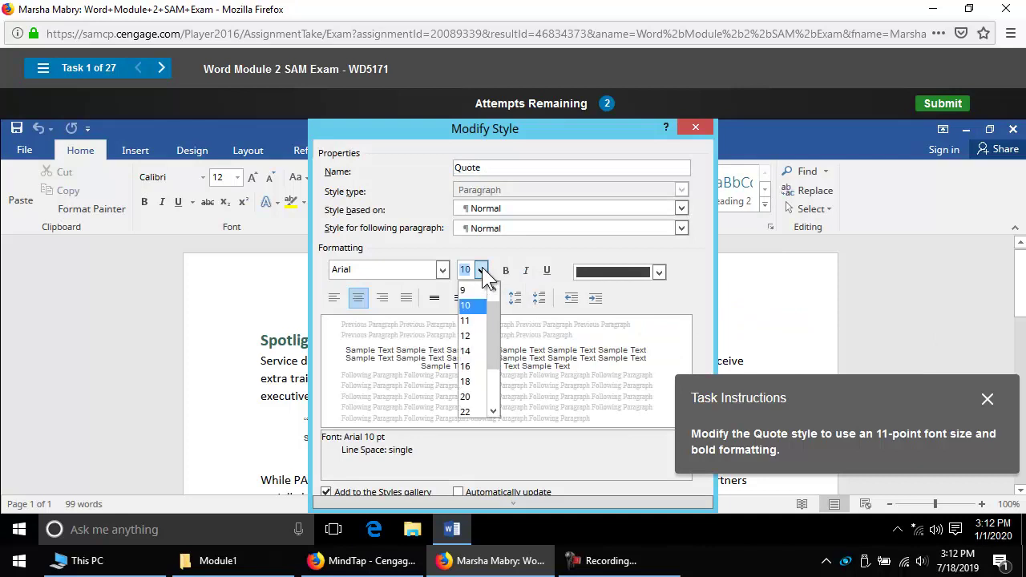
pyautogui.click(476, 325)
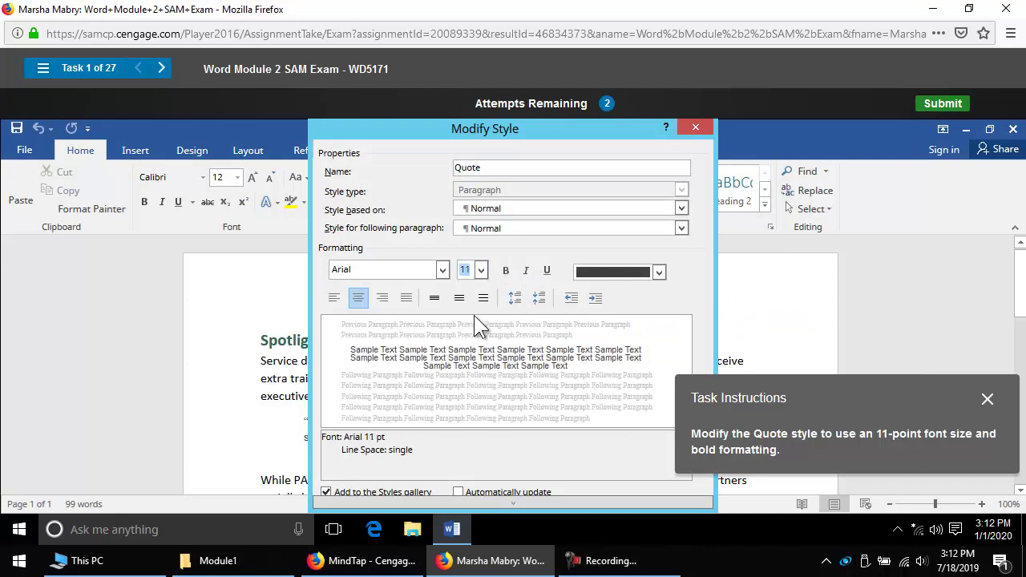
pyautogui.click(506, 271)
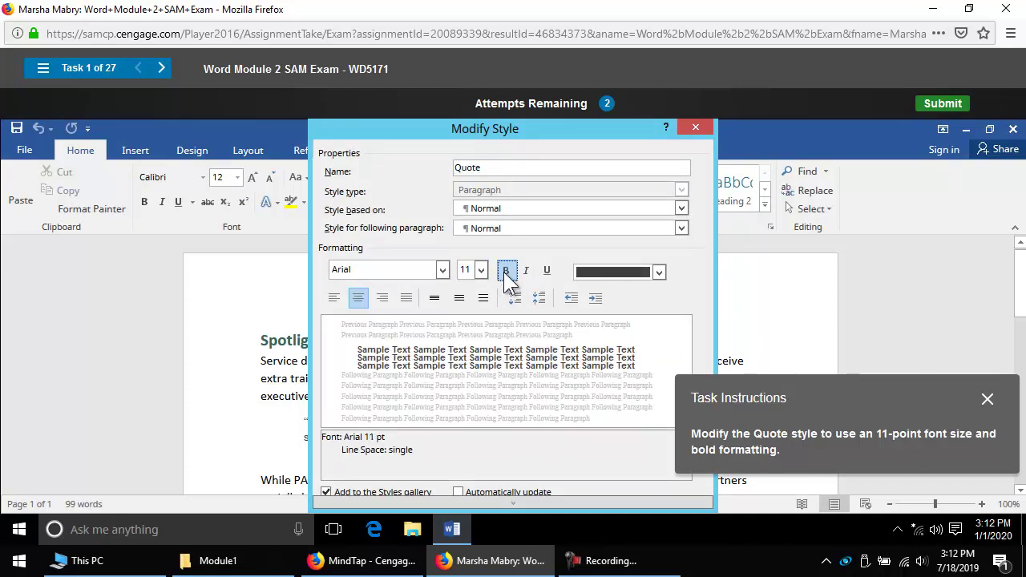
pyautogui.click(505, 273)
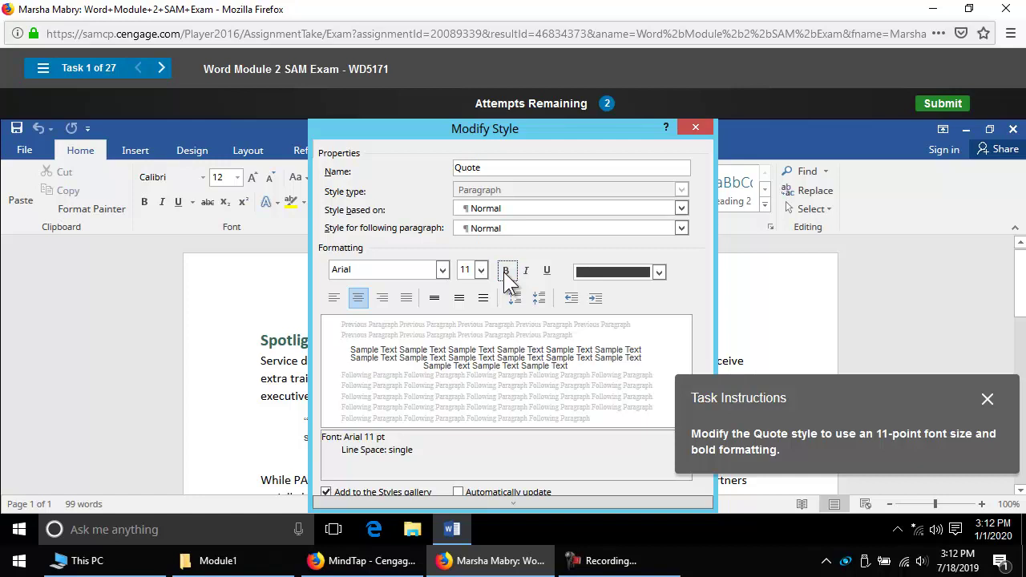
pyautogui.click(505, 273)
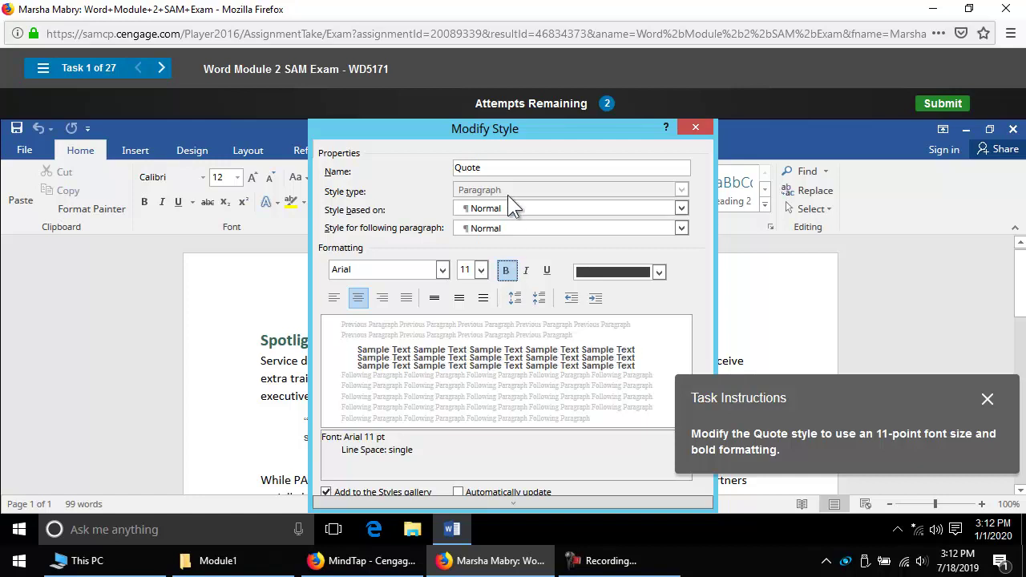
pyautogui.press('Return')
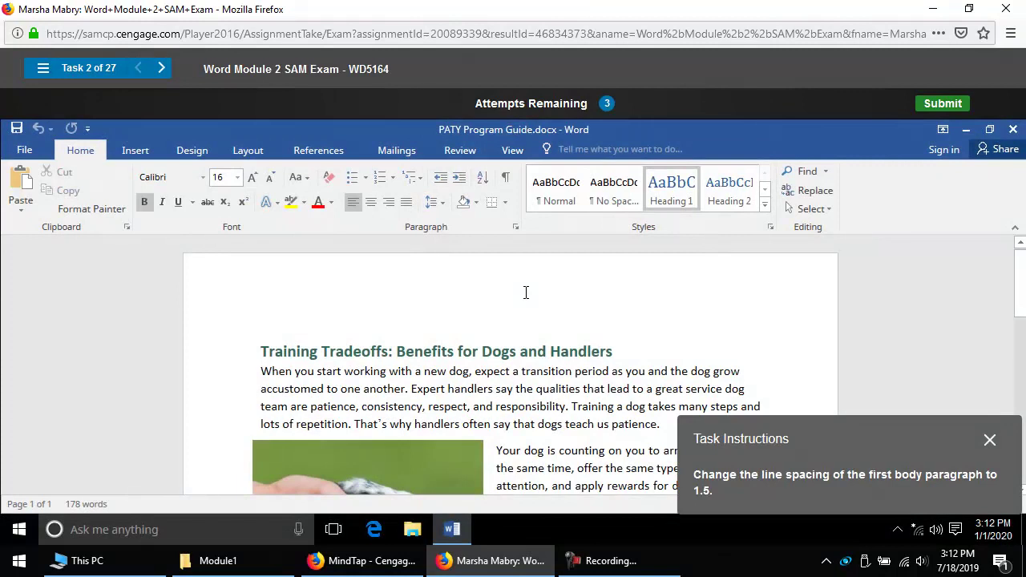
# - Look over the exam's task list with its completed and remaining tasks
pyautogui.click(41, 71)
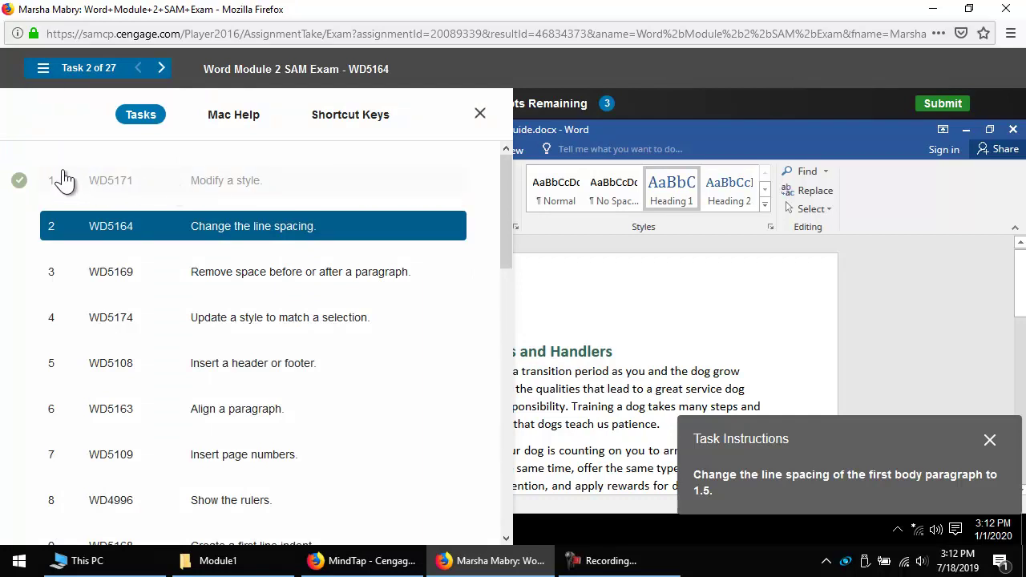
pyautogui.click(43, 72)
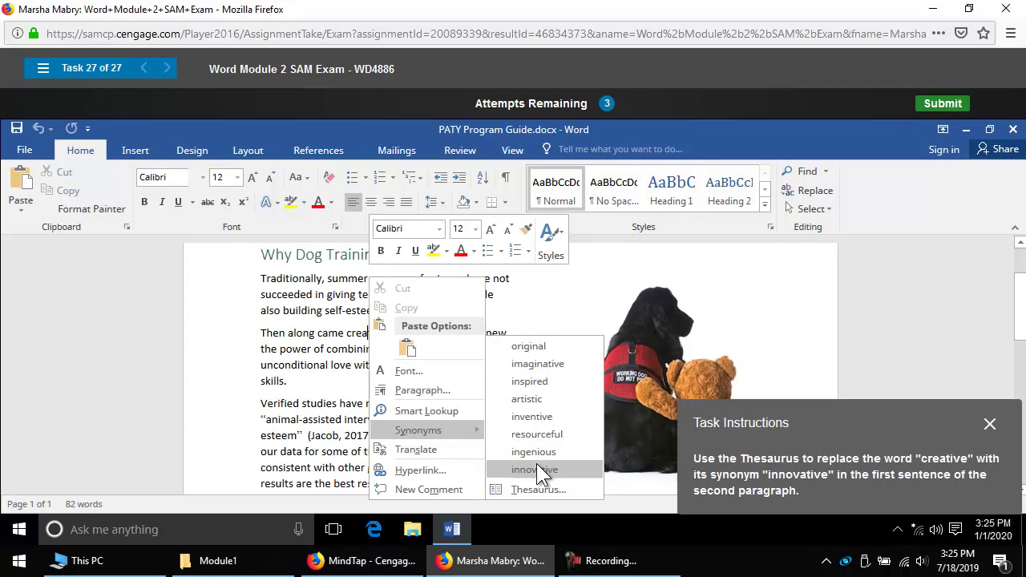
# - Complete Task 27 by replacing "creative" with its synonym "innovative", and close the submitted exam to return to its entry in the activity list
pyautogui.click(536, 470)
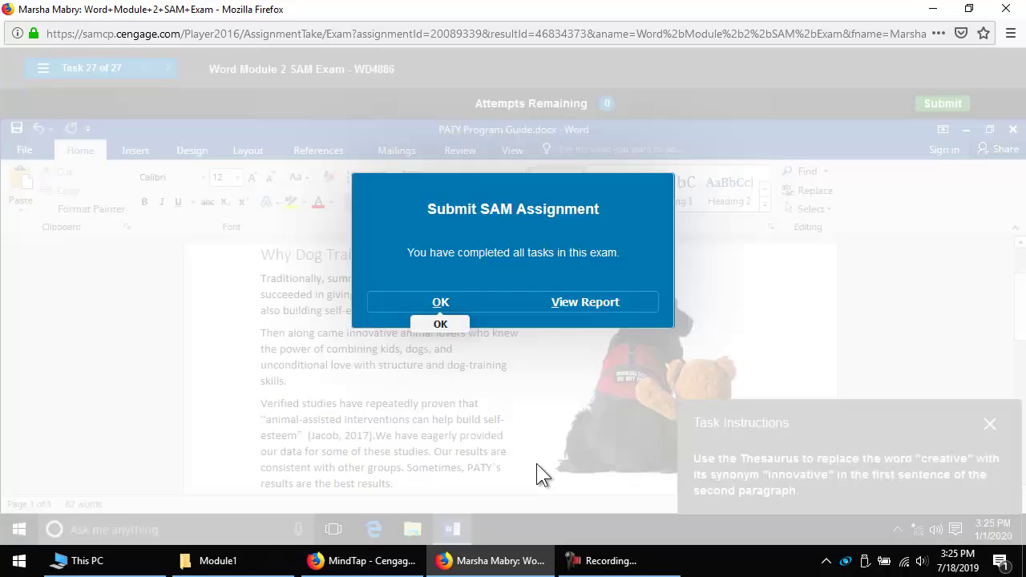
pyautogui.click(449, 302)
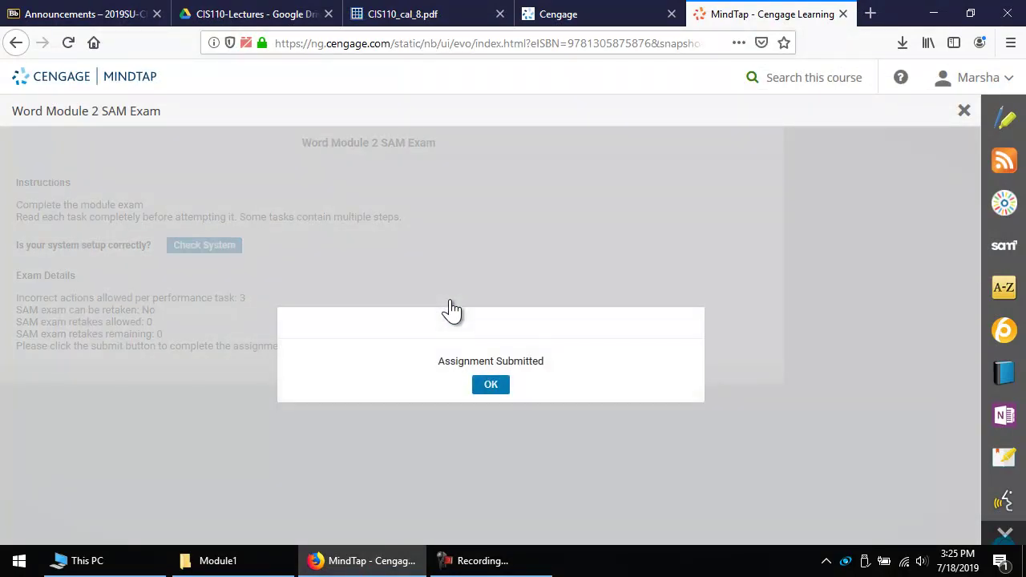
pyautogui.click(488, 388)
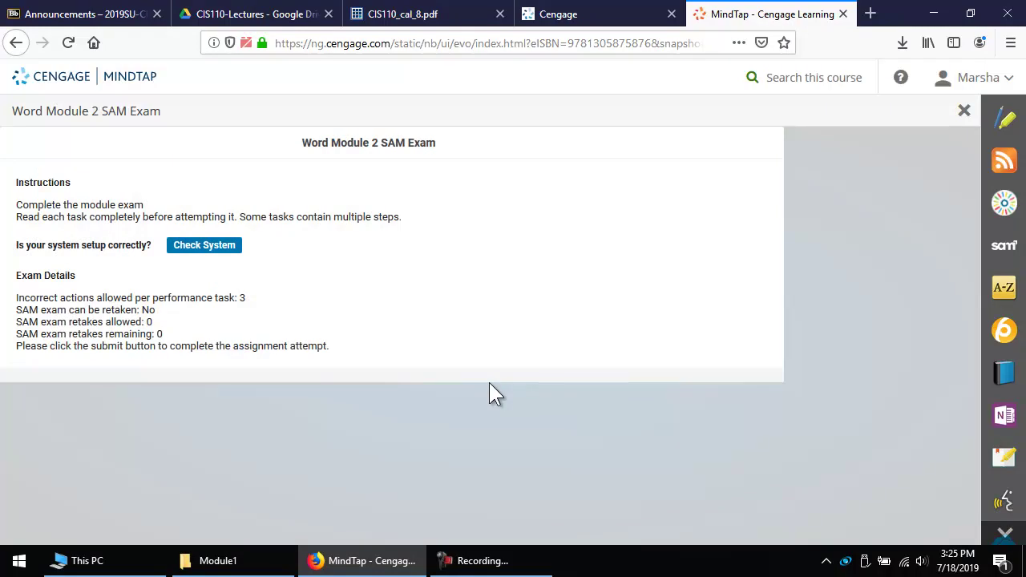
pyautogui.click(964, 112)
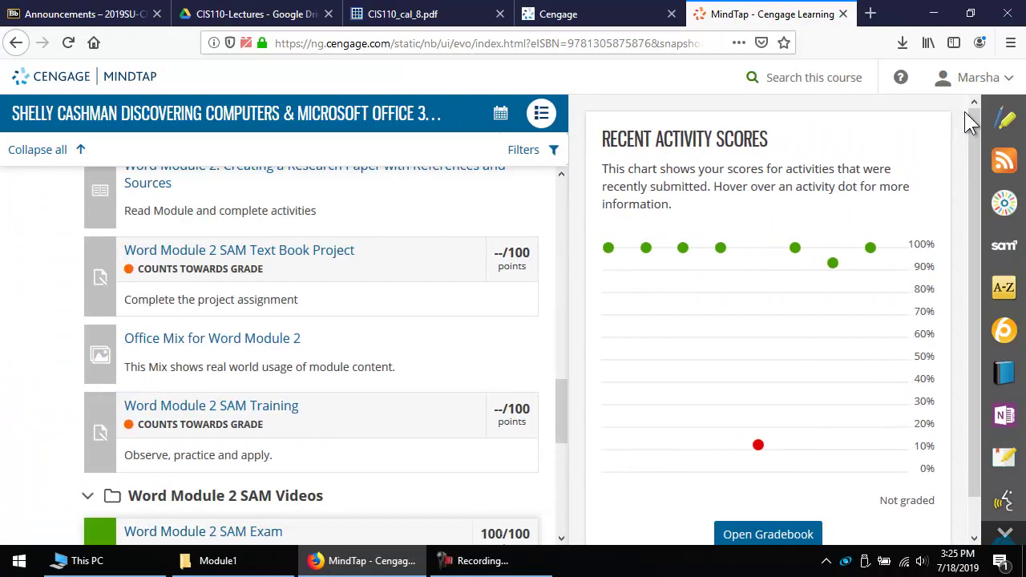
pyautogui.moveTo(562, 387); pyautogui.dragTo(561, 431)
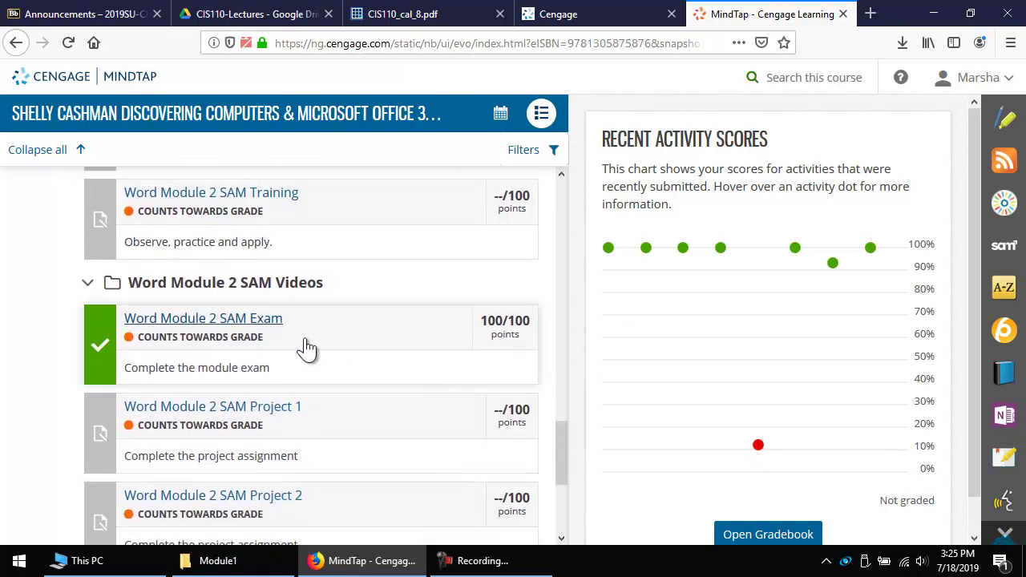
# - Review Attempt 1 of the Word Module 2 SAM Exam and generate its study guide report in a maximized window
pyautogui.click(258, 325)
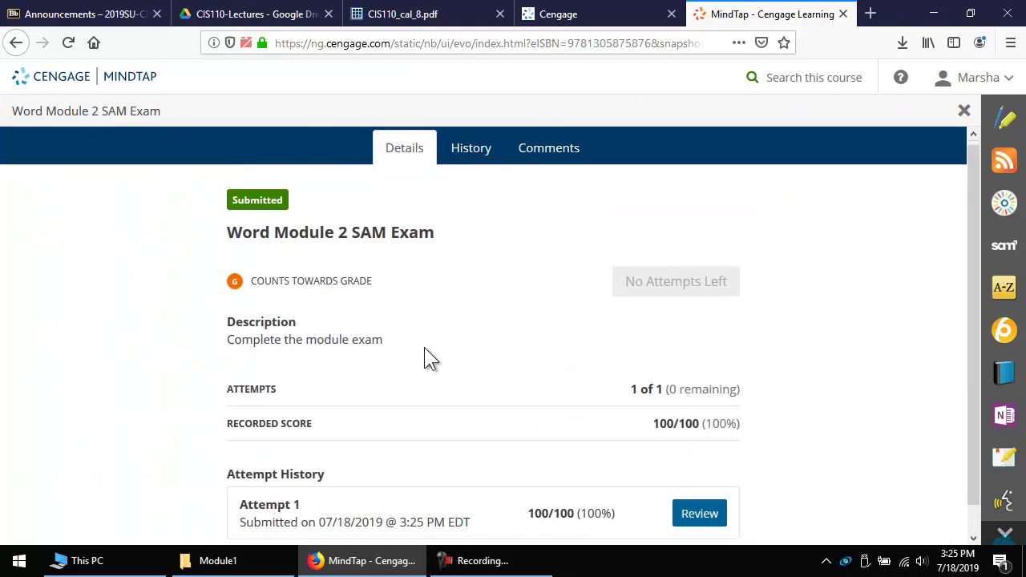
pyautogui.scroll(-1, 425, 347)
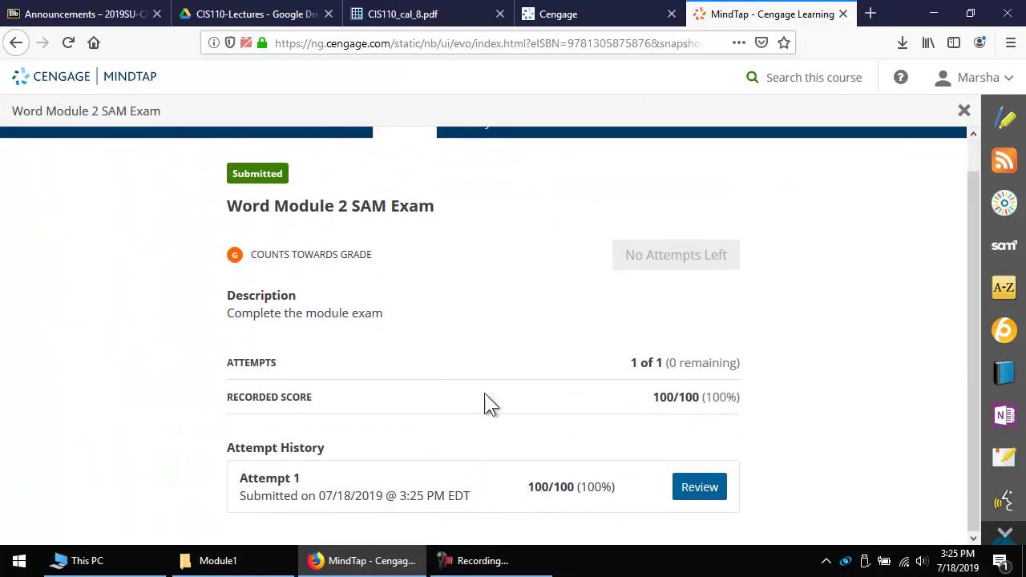
pyautogui.click(700, 487)
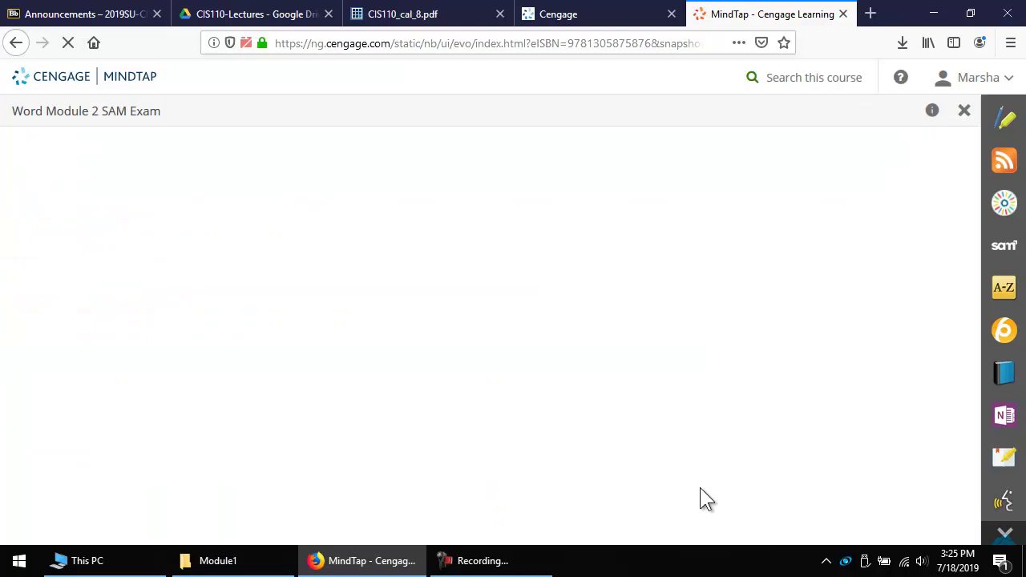
pyautogui.click(170, 166)
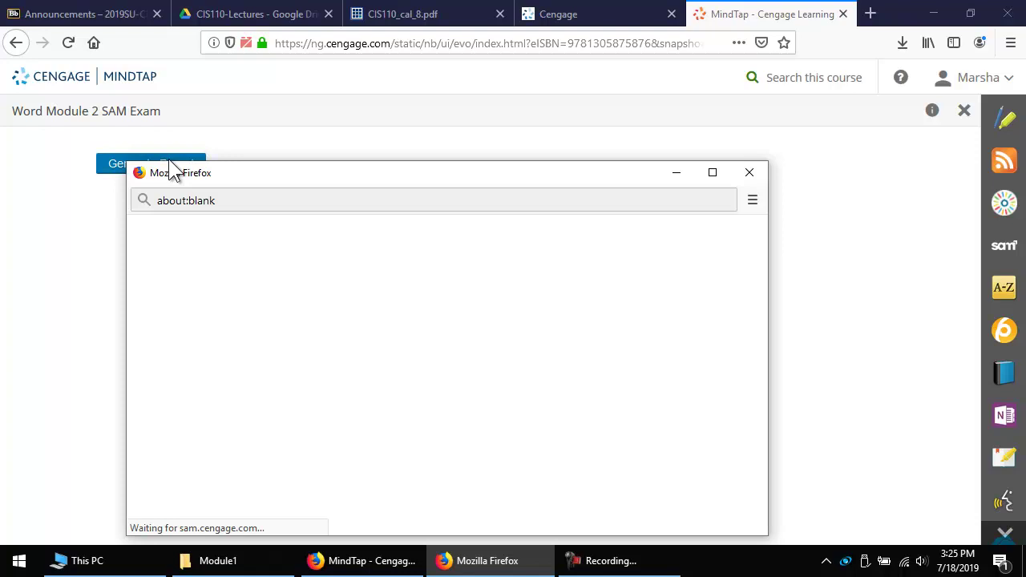
pyautogui.click(718, 170)
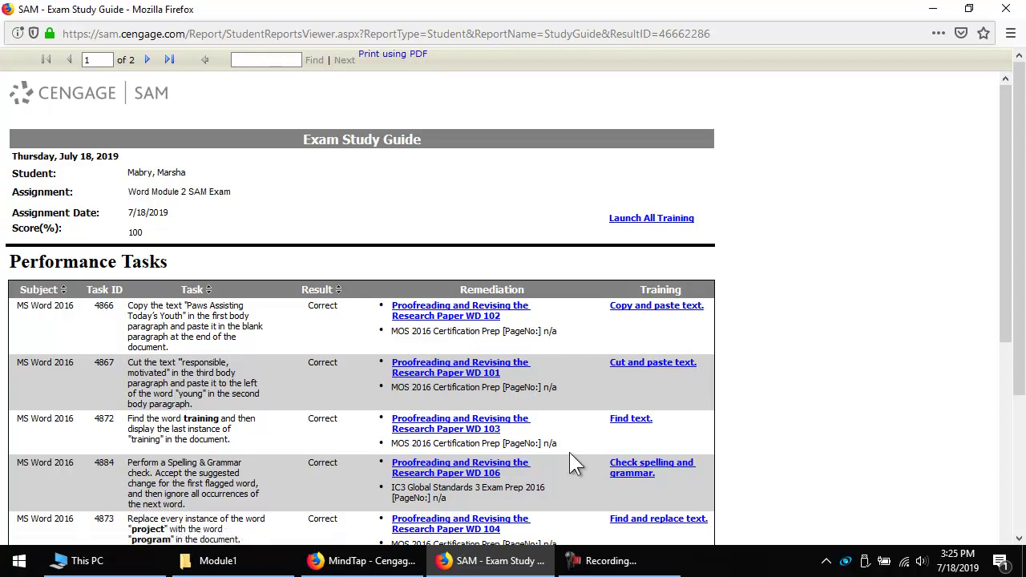
# - Preview the Apply part of the "Edit a source" training from the study guide, and close the preview, report and exam
pyautogui.scroll(-1, 570, 461)
pyautogui.scroll(-12, 569, 452)
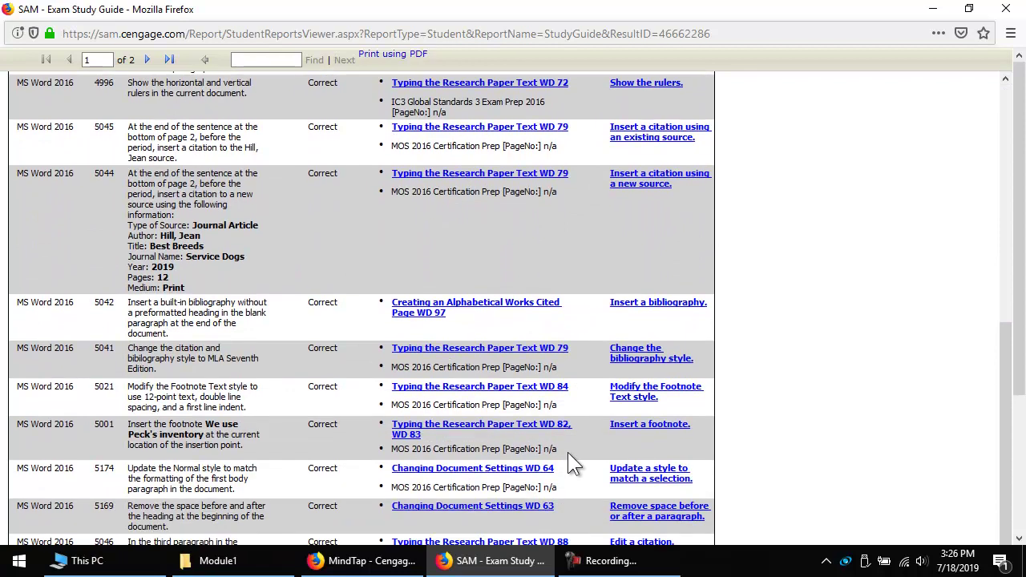
pyautogui.scroll(-2, 566, 441)
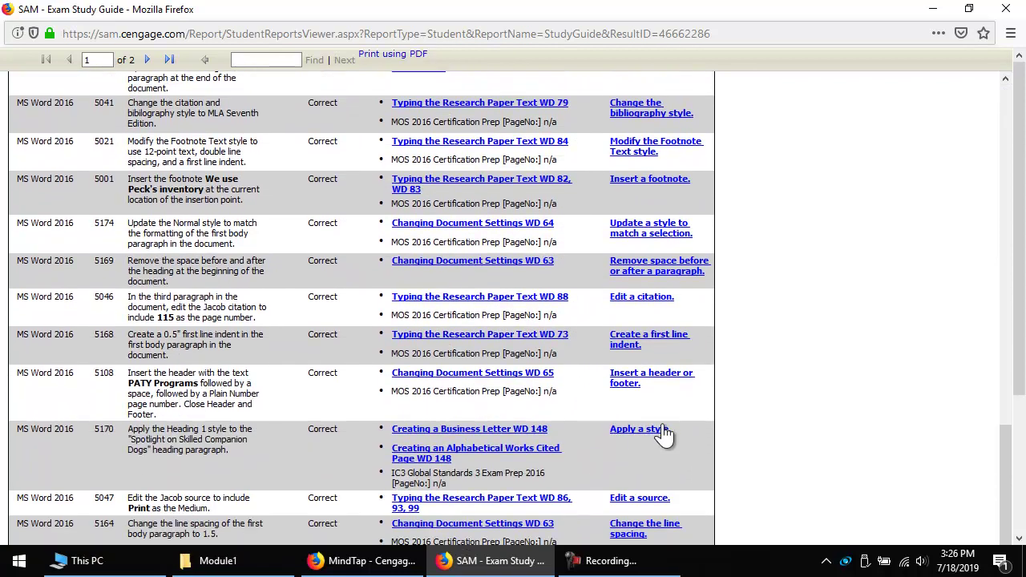
pyautogui.scroll(-1, 659, 433)
pyautogui.scroll(-1, 661, 442)
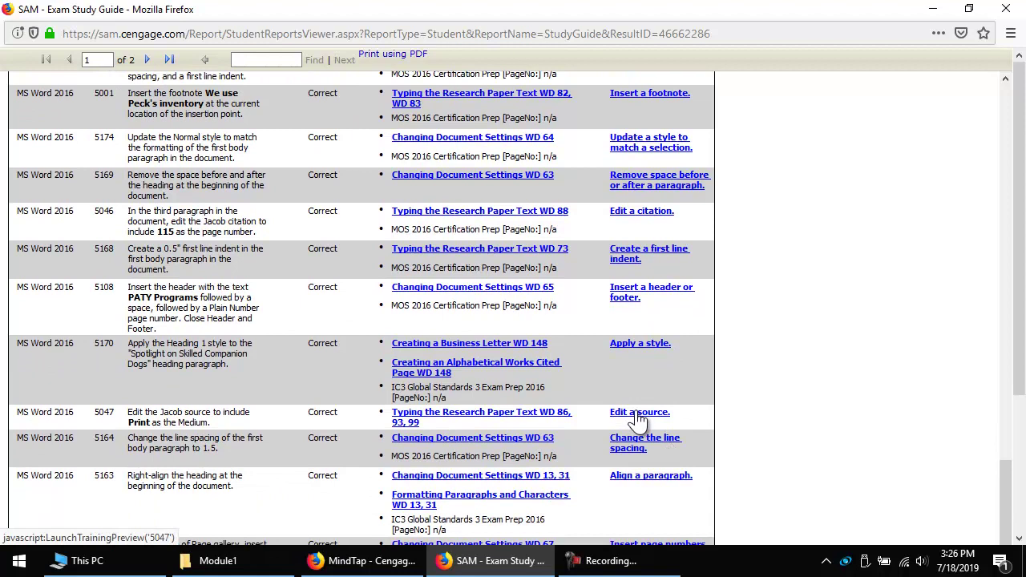
pyautogui.click(638, 415)
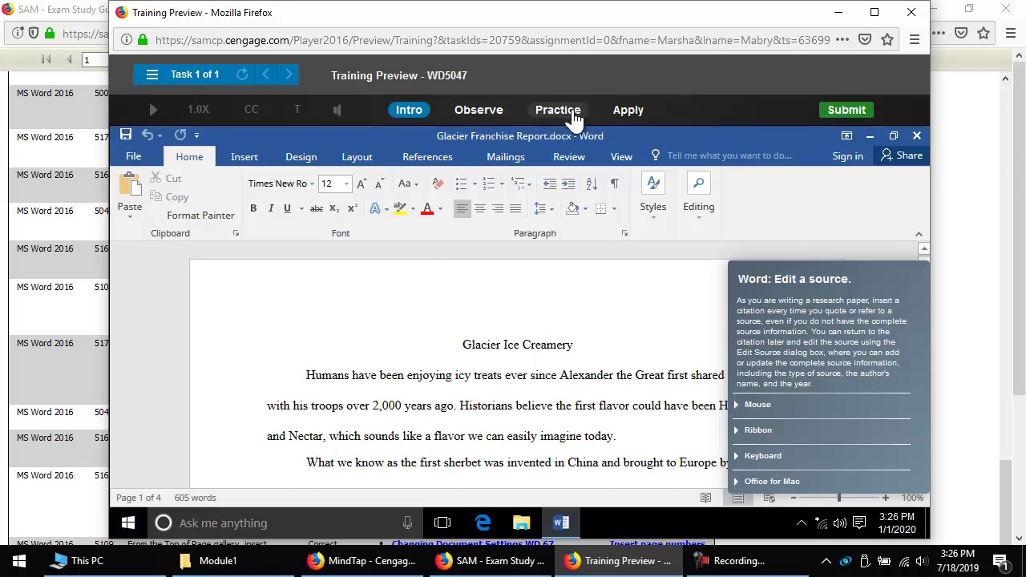
pyautogui.click(630, 116)
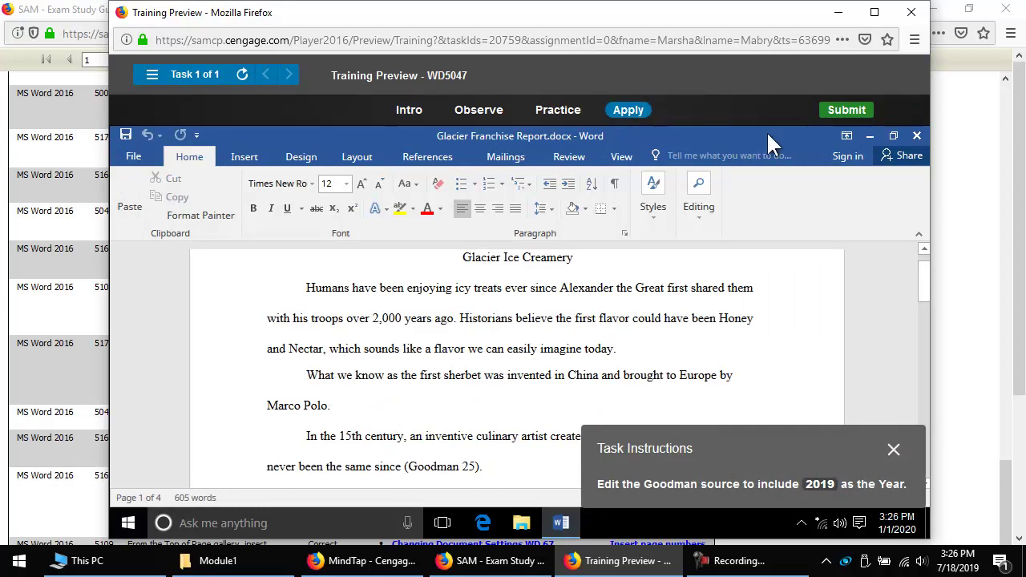
pyautogui.click(920, 12)
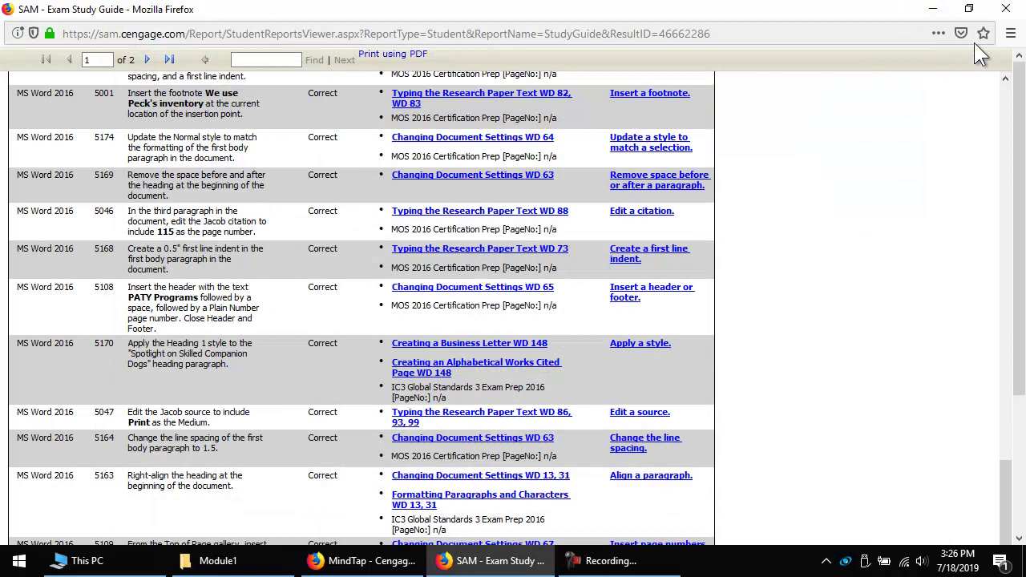
pyautogui.click(1004, 10)
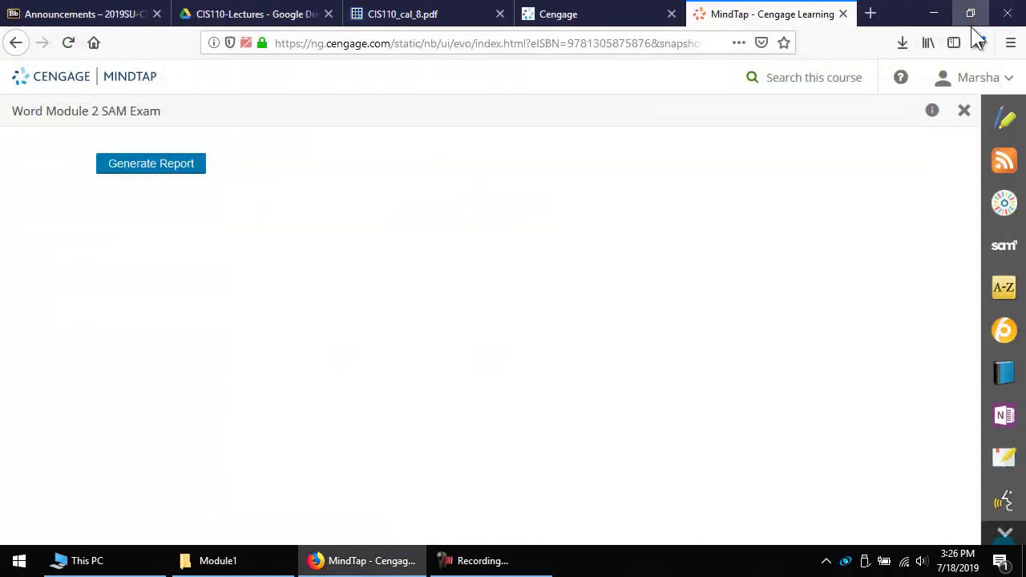
pyautogui.click(962, 111)
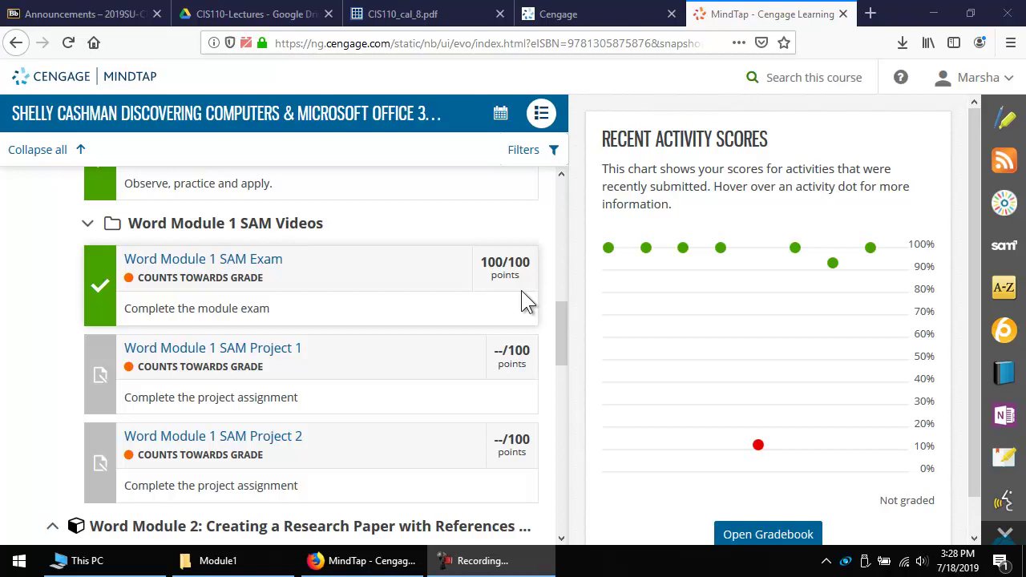
# - Open Word Module 1 SAM Project 1 from the activity list and start the assignment
pyautogui.click(250, 359)
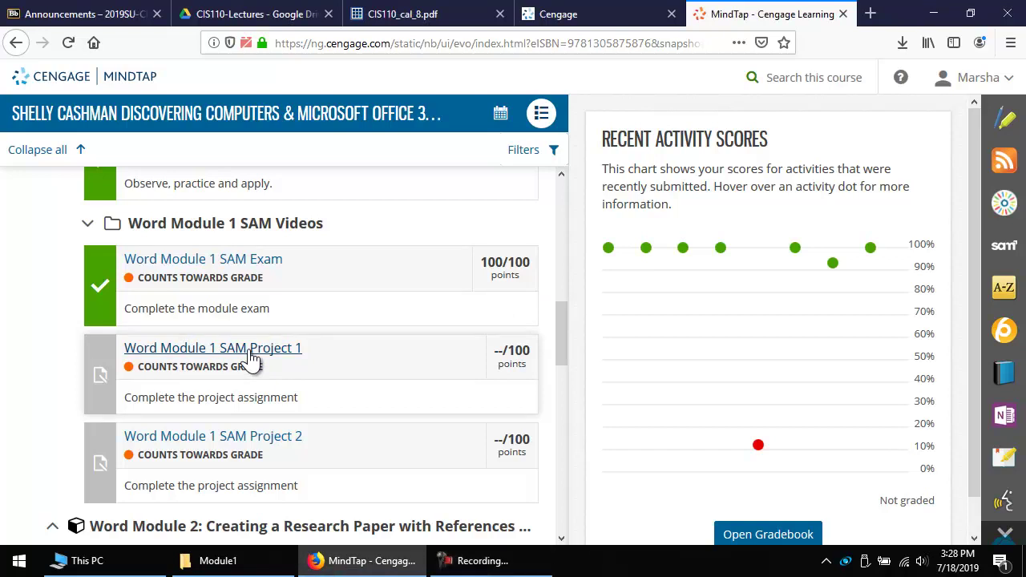
pyautogui.click(251, 358)
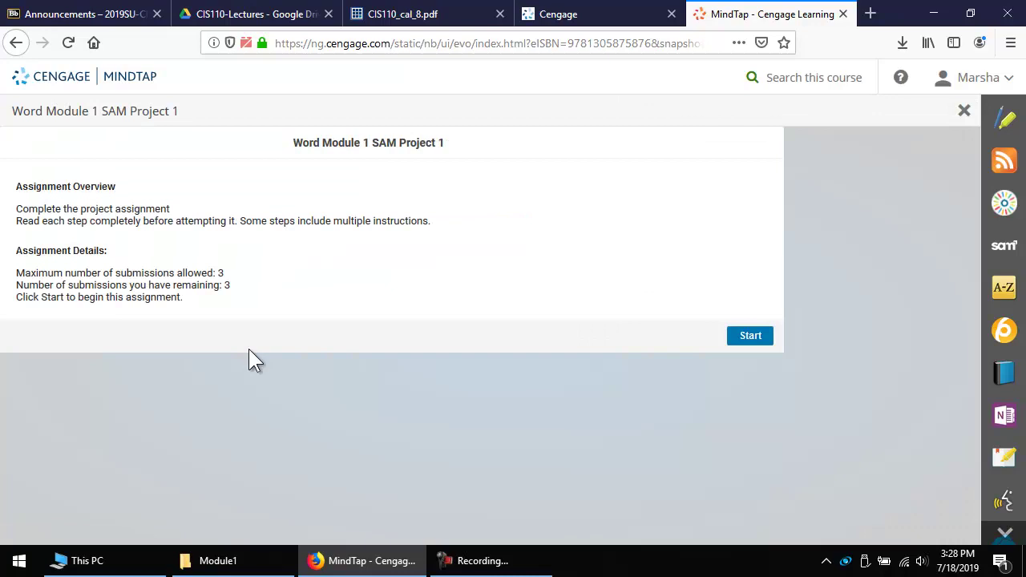
pyautogui.click(749, 336)
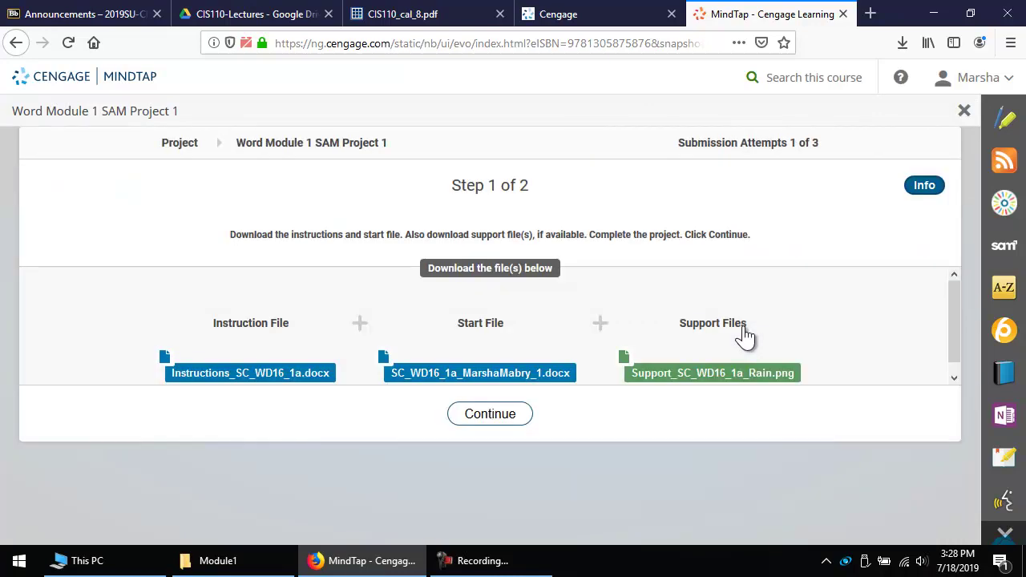
# - Download the instruction file Instructions_SC_WD16_1a.docx and save it in the Module1 folder
pyautogui.click(272, 376)
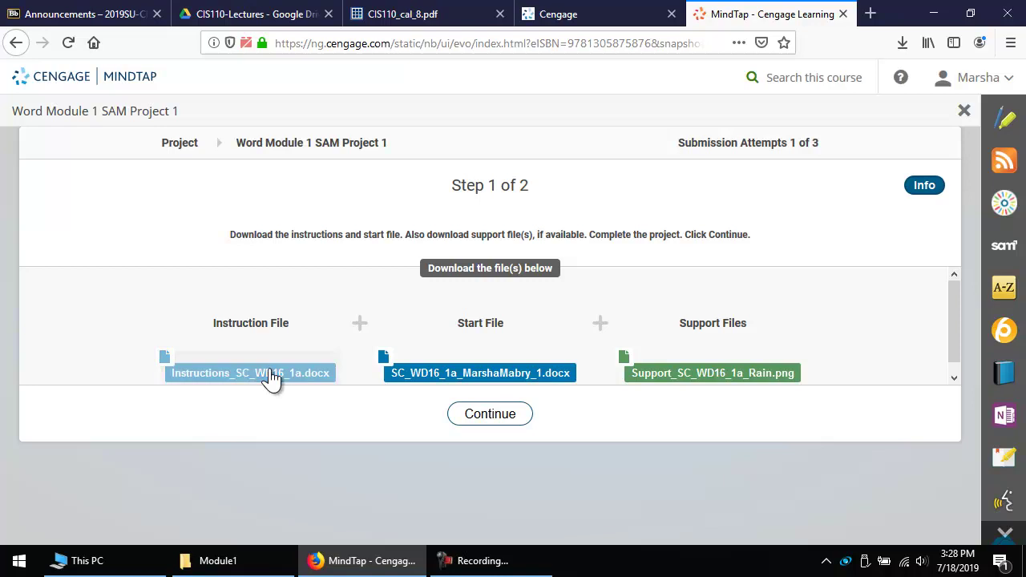
pyautogui.click(409, 321)
pyautogui.click(608, 388)
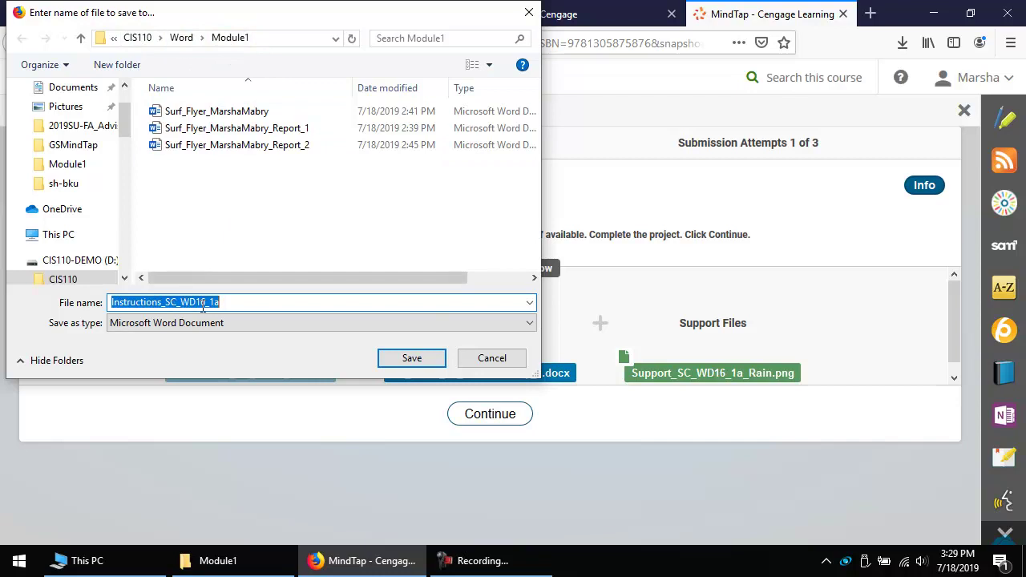
pyautogui.click(417, 352)
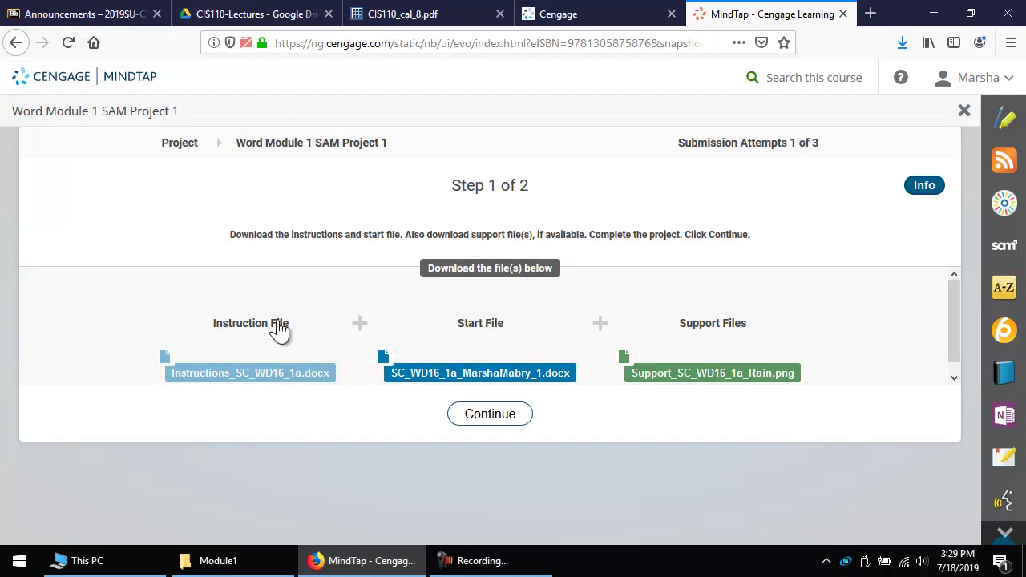
# - Check the expected file name for the upload in Step 2 of the project, and return to Step 1
pyautogui.click(508, 417)
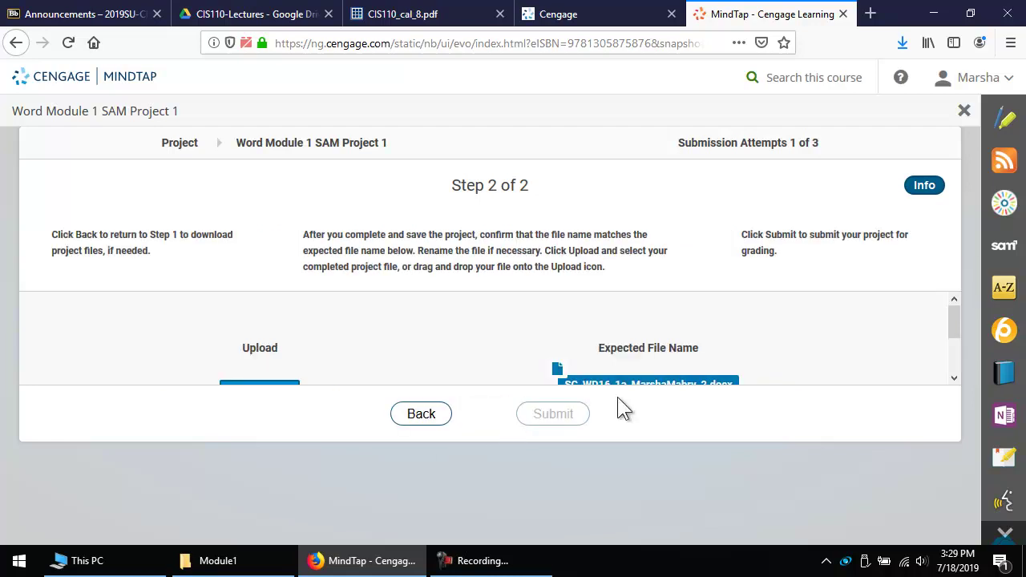
pyautogui.click(953, 378)
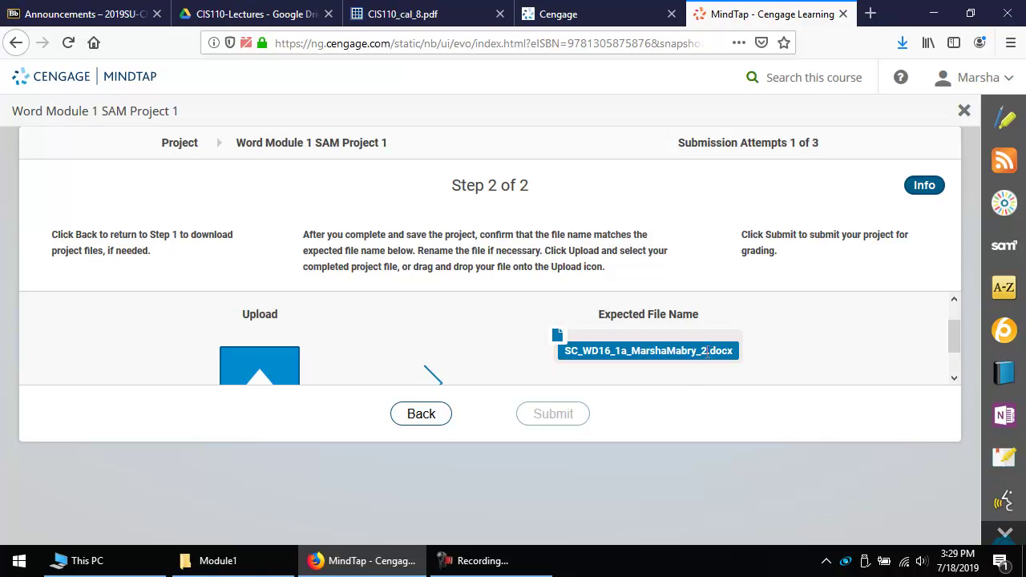
pyautogui.click(419, 415)
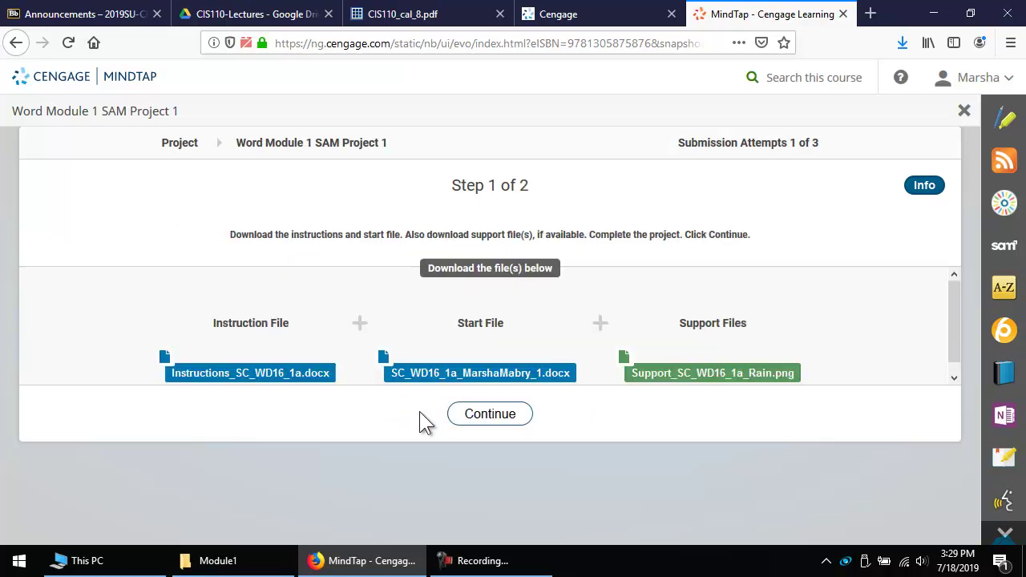
# - Download the project's start file and save it in the Module1 folder with the ending number of its name changed to 2
pyautogui.click(509, 377)
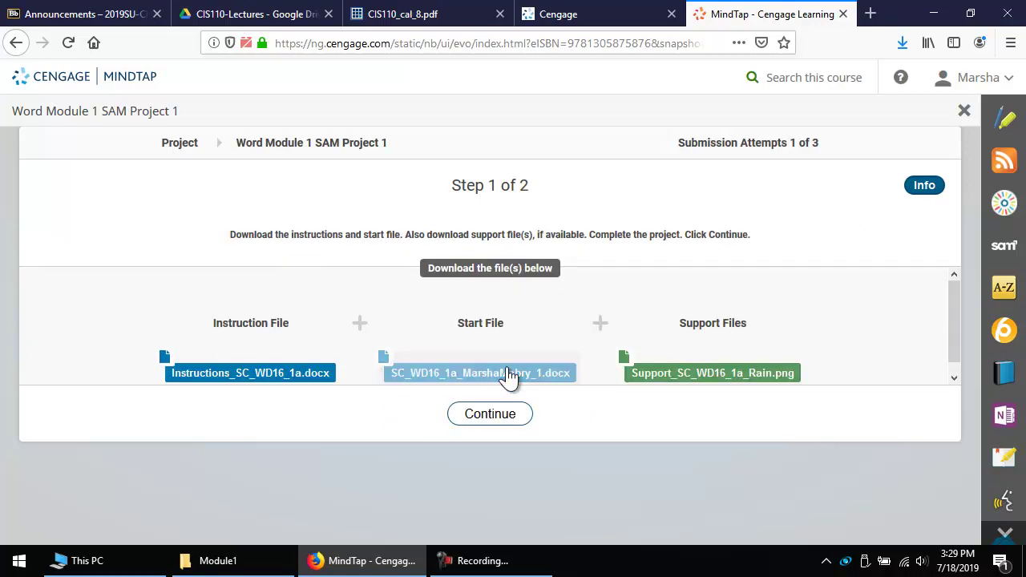
pyautogui.click(407, 319)
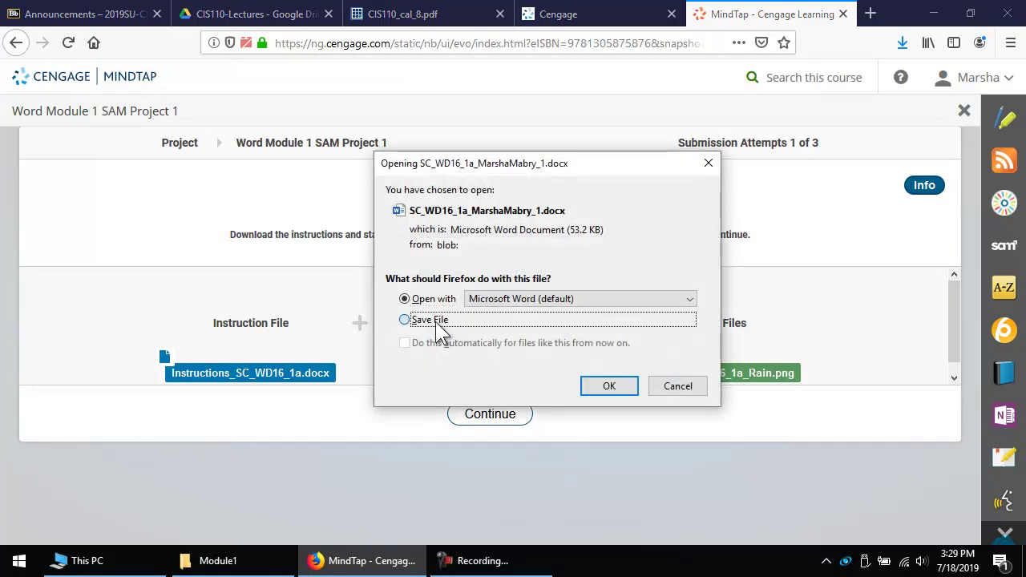
pyautogui.click(607, 386)
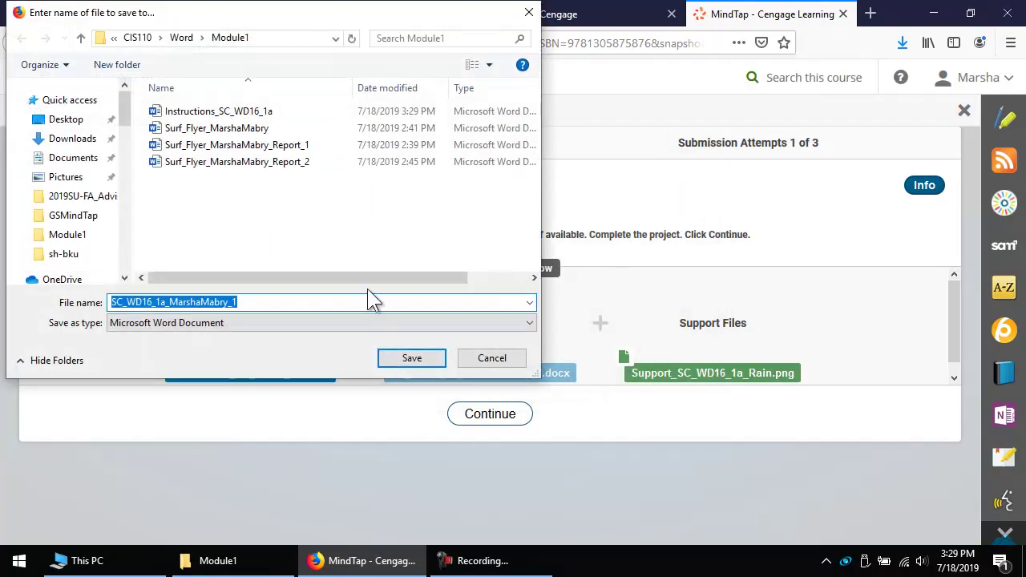
pyautogui.click(264, 301)
pyautogui.press('BackSpace')
pyautogui.write('2')
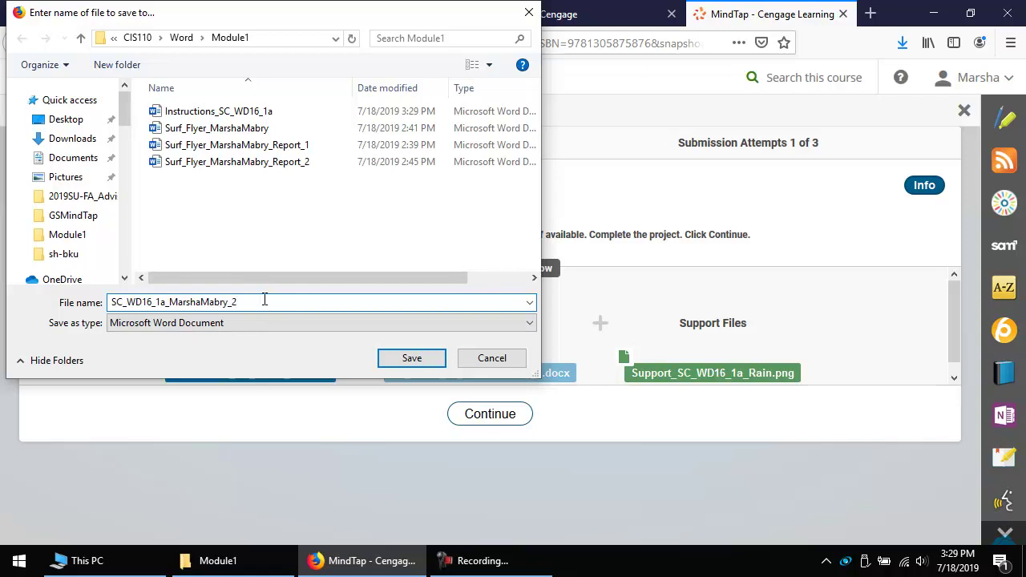
pyautogui.click(415, 359)
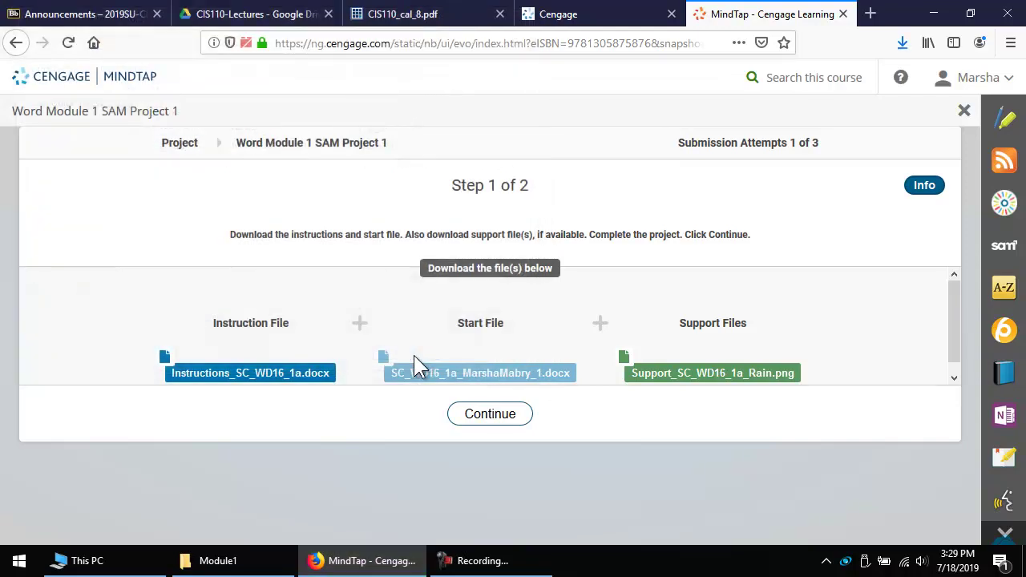
# - View the support image Support_SC_WD16_1a_Rain.png in the default photo viewer, and close it
pyautogui.click(954, 379)
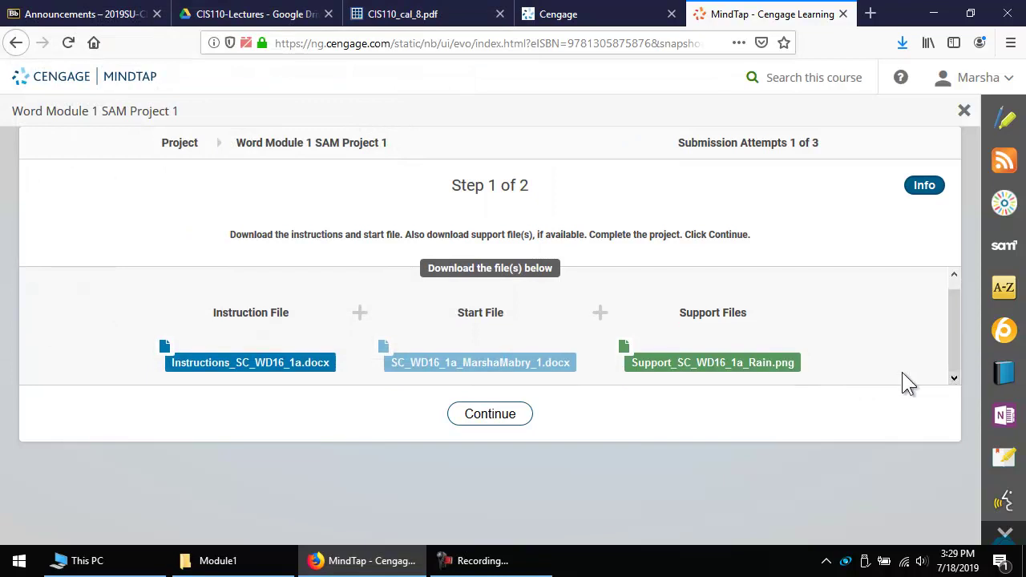
pyautogui.click(769, 367)
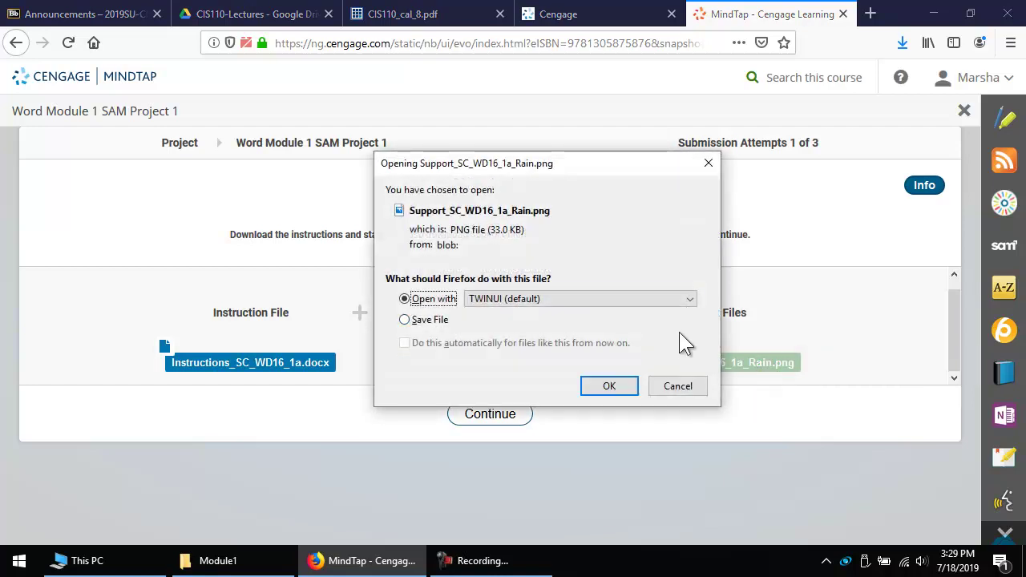
pyautogui.click(619, 389)
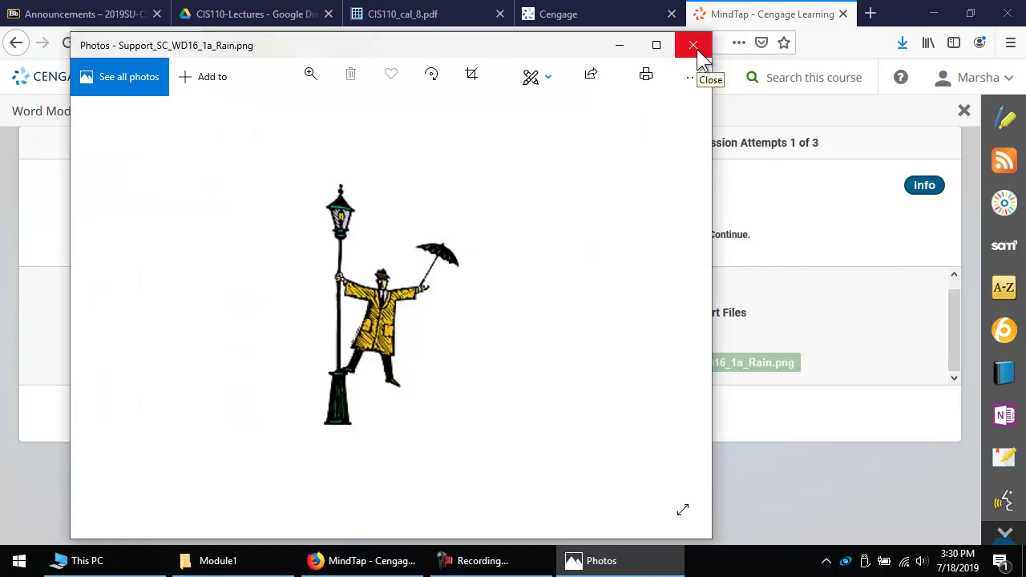
pyautogui.click(693, 46)
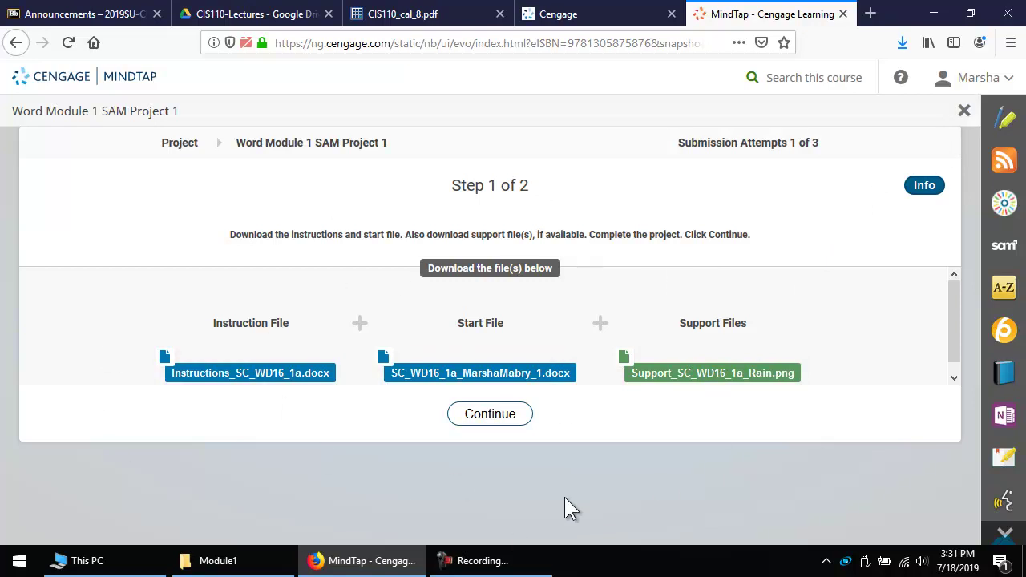
# - Download the support file Support_SC_WD16_1a_Rain.png and save it in the Module1 folder
pyautogui.click(694, 373)
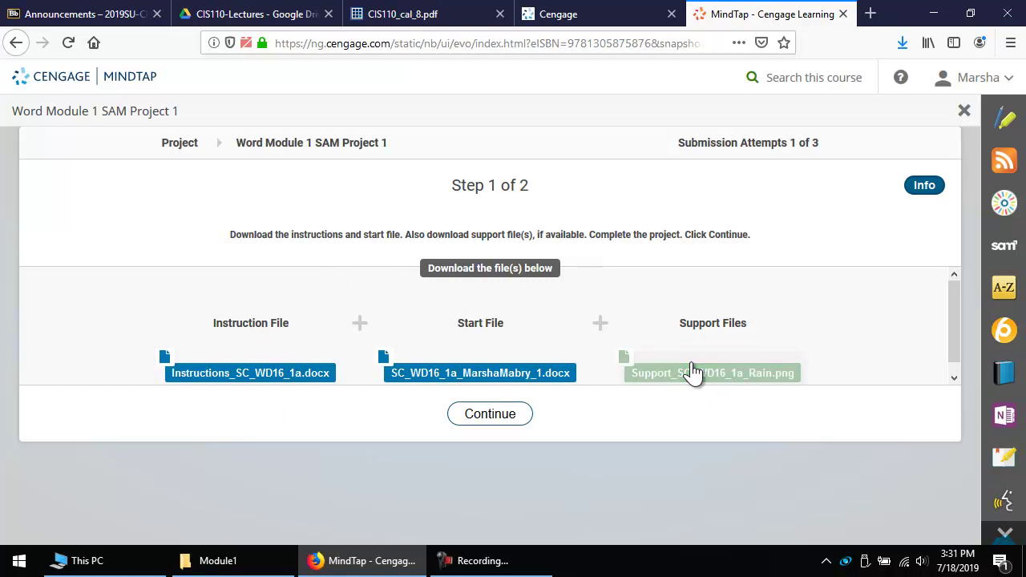
pyautogui.click(405, 321)
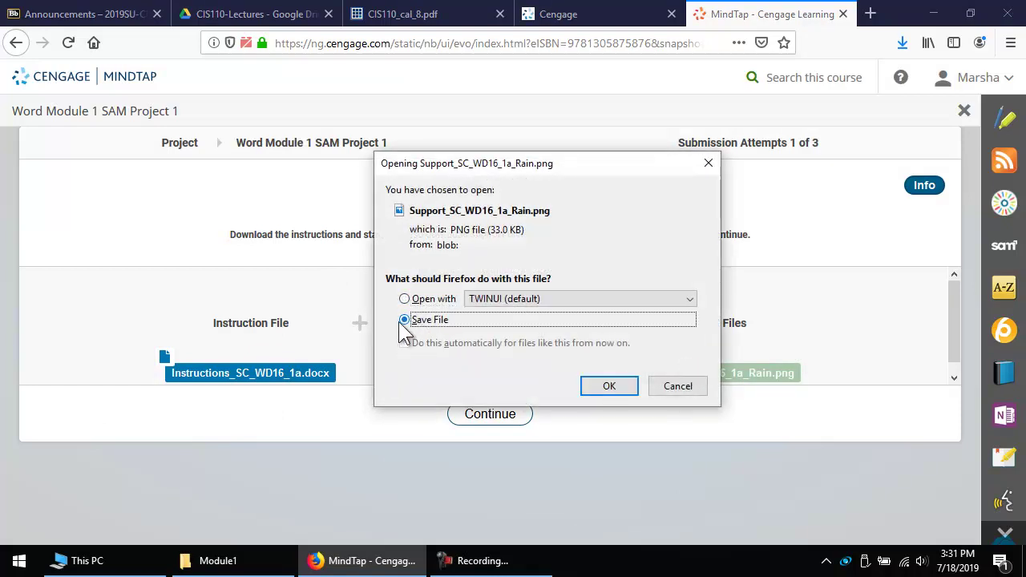
pyautogui.click(609, 387)
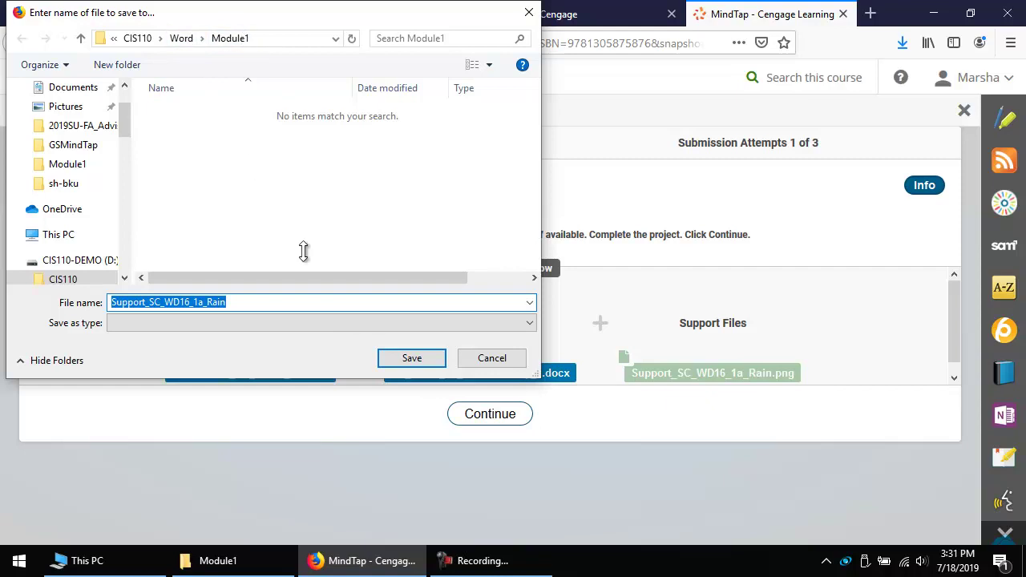
pyautogui.click(414, 360)
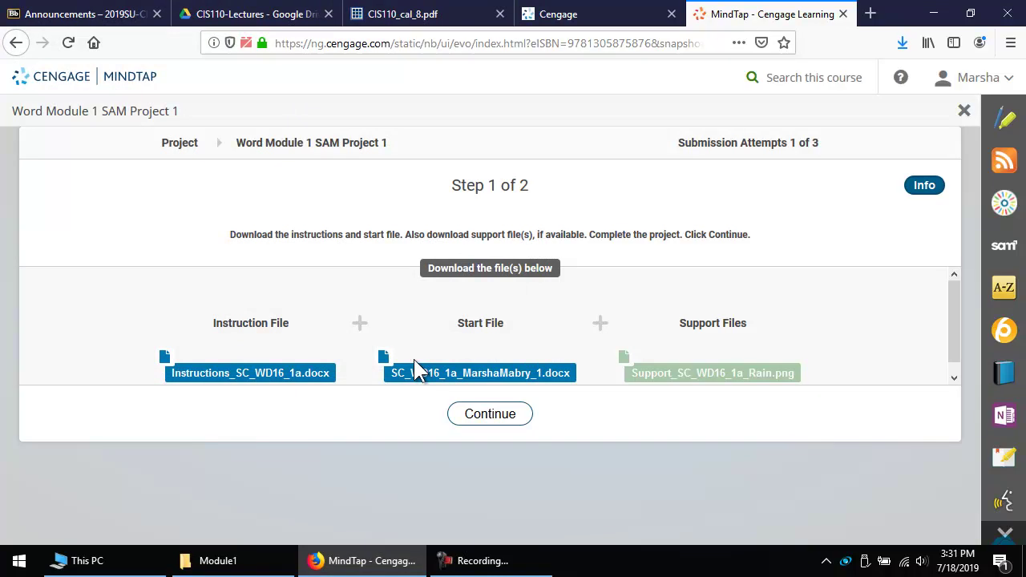
# - Open the downloaded Instructions_SC_WD16_1a.docx in Word, enable editing, and dock its window to the left half of the screen
pyautogui.click(903, 44)
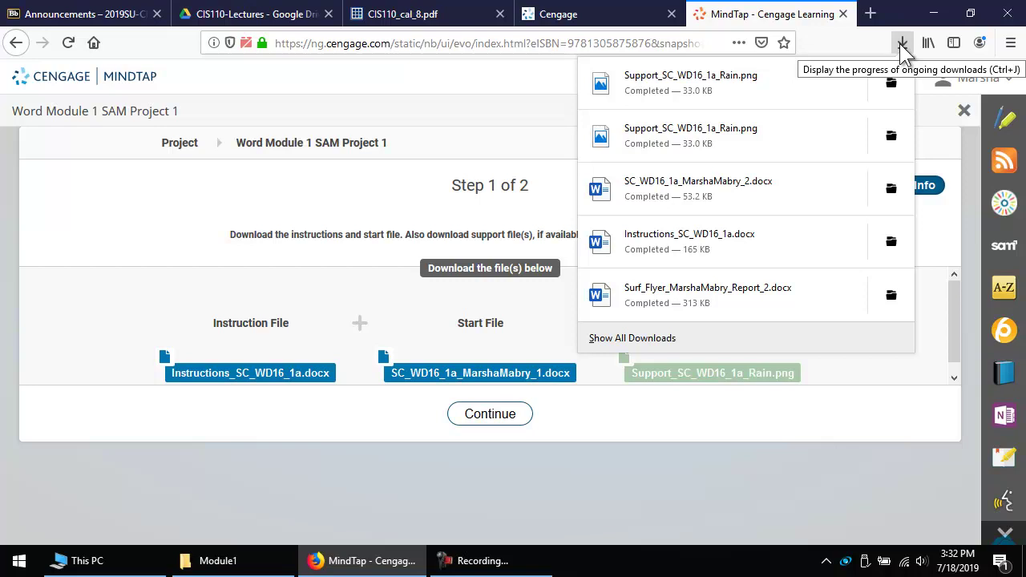
pyautogui.click(722, 247)
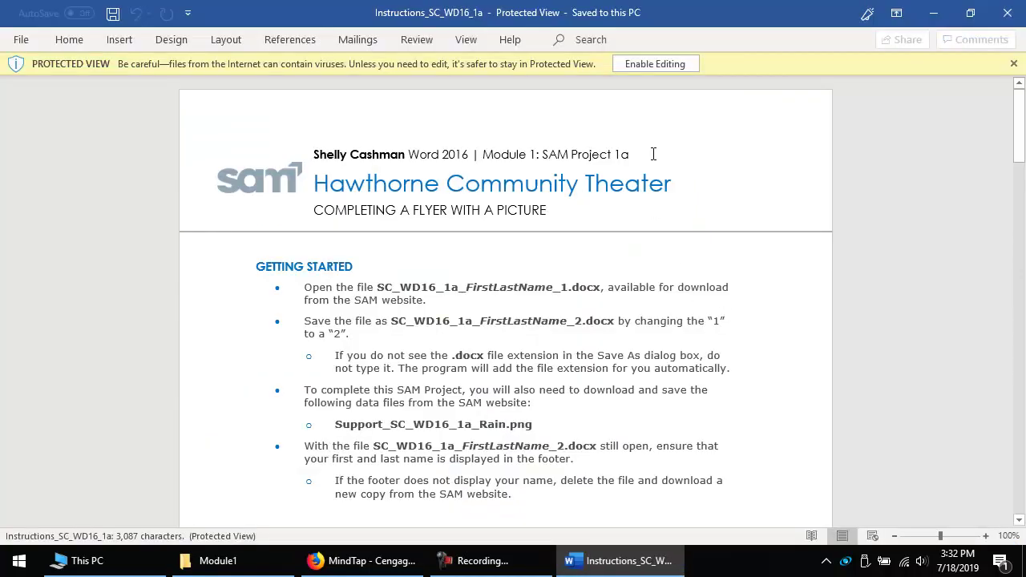
pyautogui.click(643, 64)
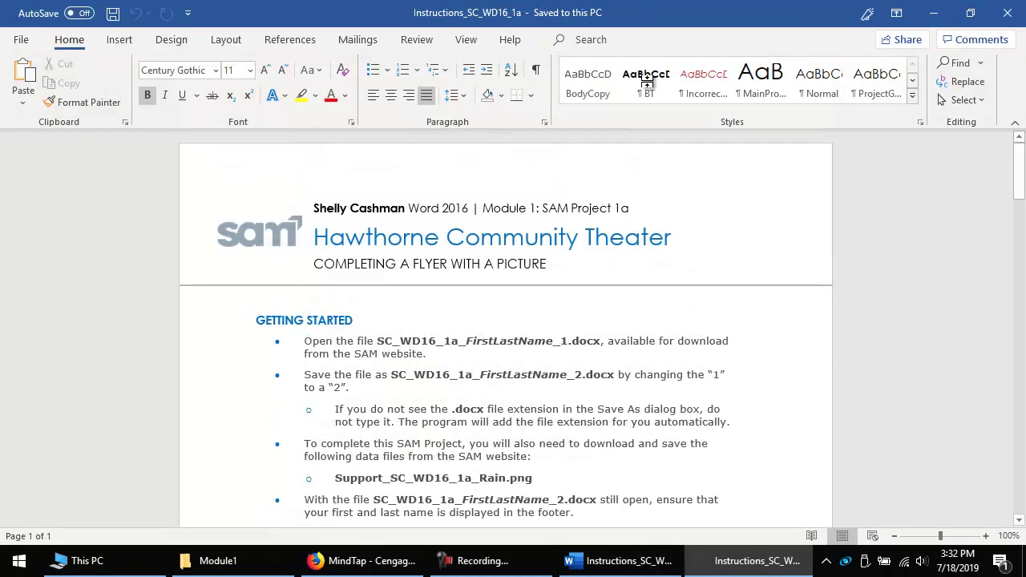
pyautogui.moveTo(487, 11); pyautogui.dragTo(4, 196)
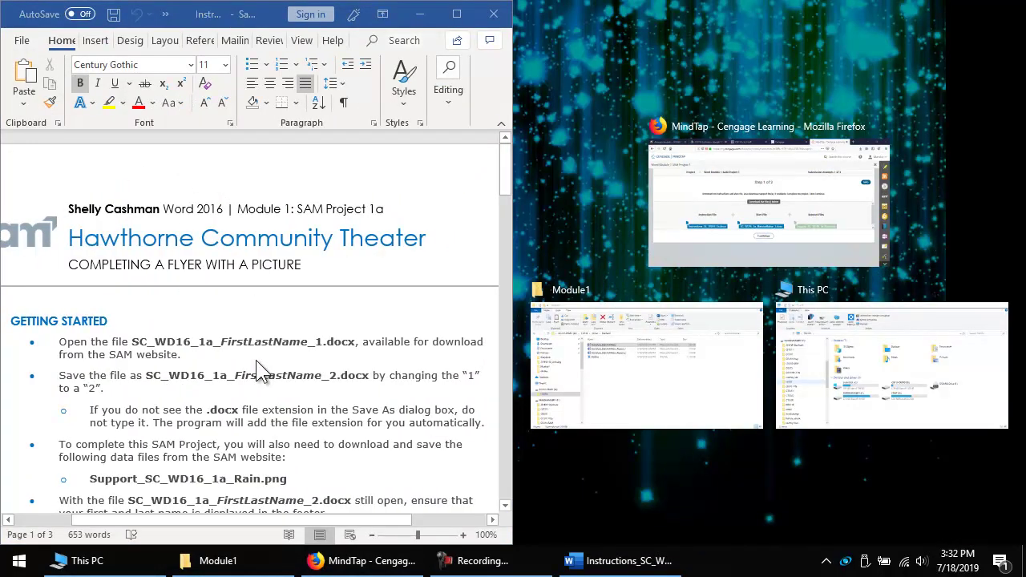
pyautogui.click(257, 361)
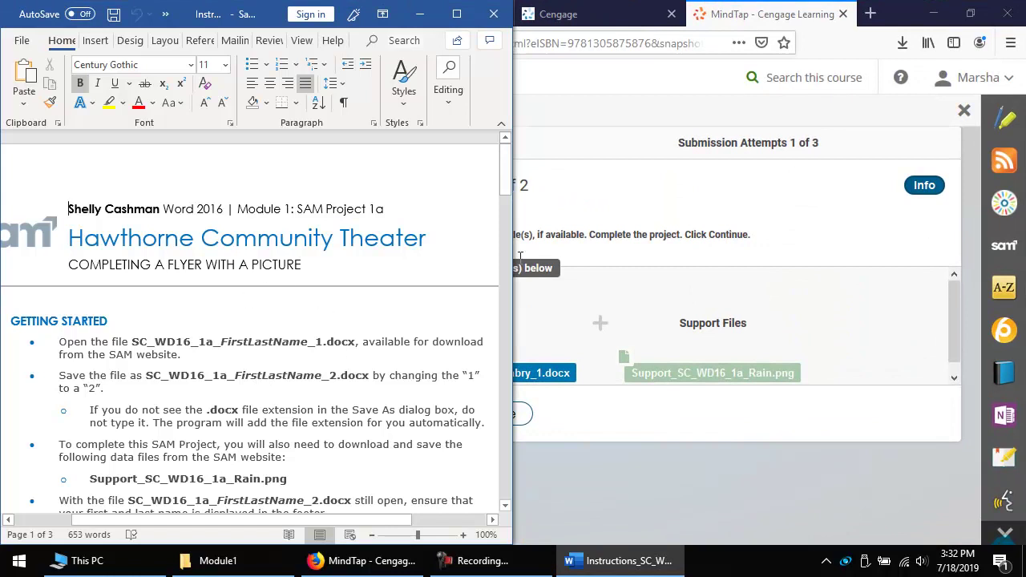
# - Open the downloaded SC_WD16_1a start file ending in 2, enable editing, and dock it beside the instructions on the right half
pyautogui.click(902, 44)
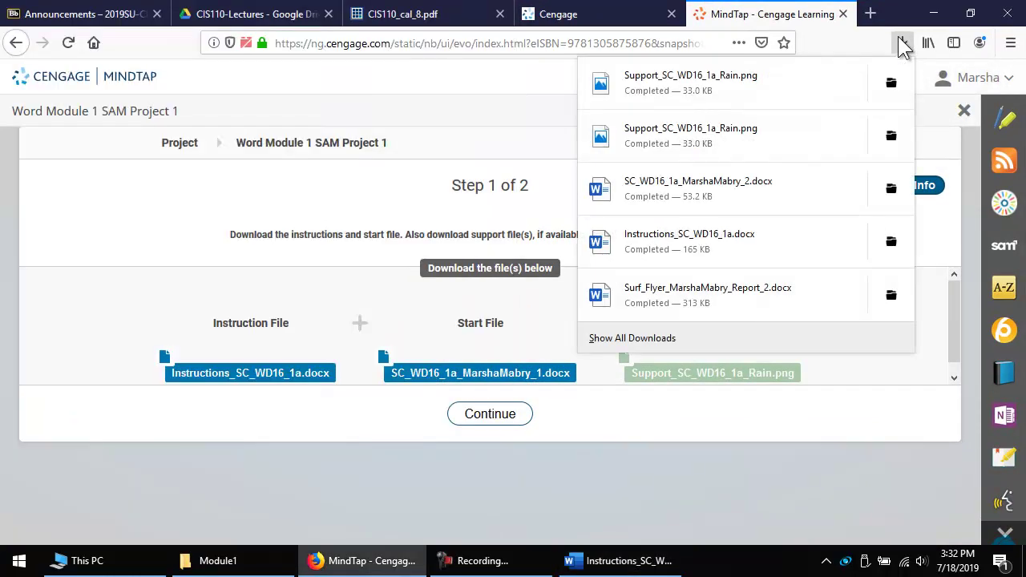
pyautogui.click(762, 194)
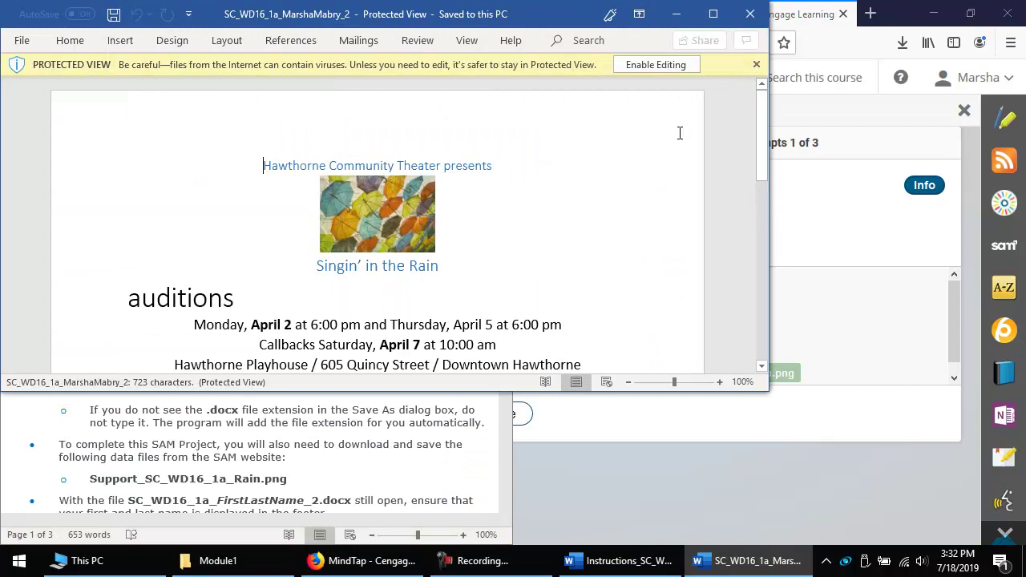
pyautogui.click(663, 67)
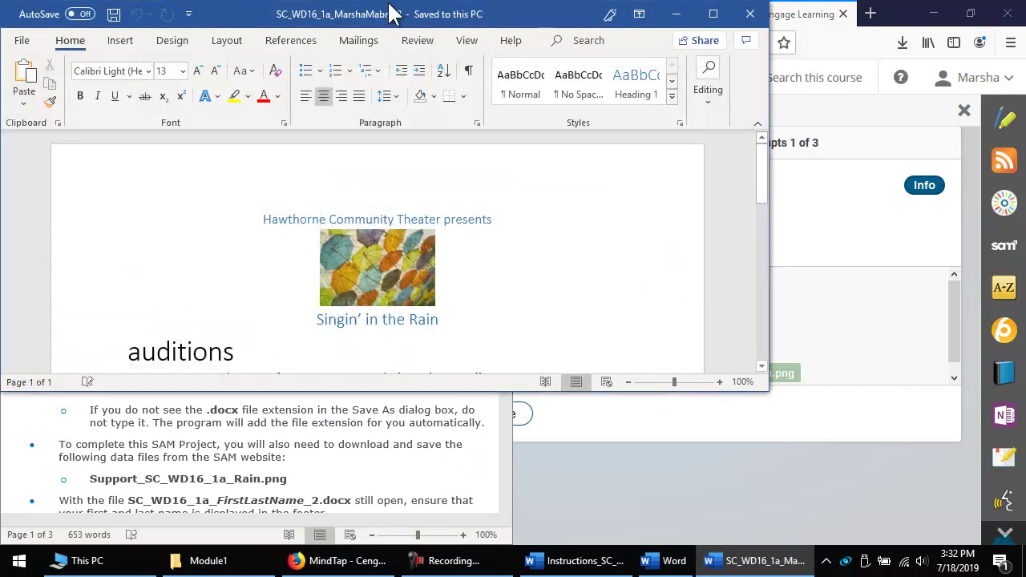
pyautogui.moveTo(393, 14); pyautogui.dragTo(1019, 348)
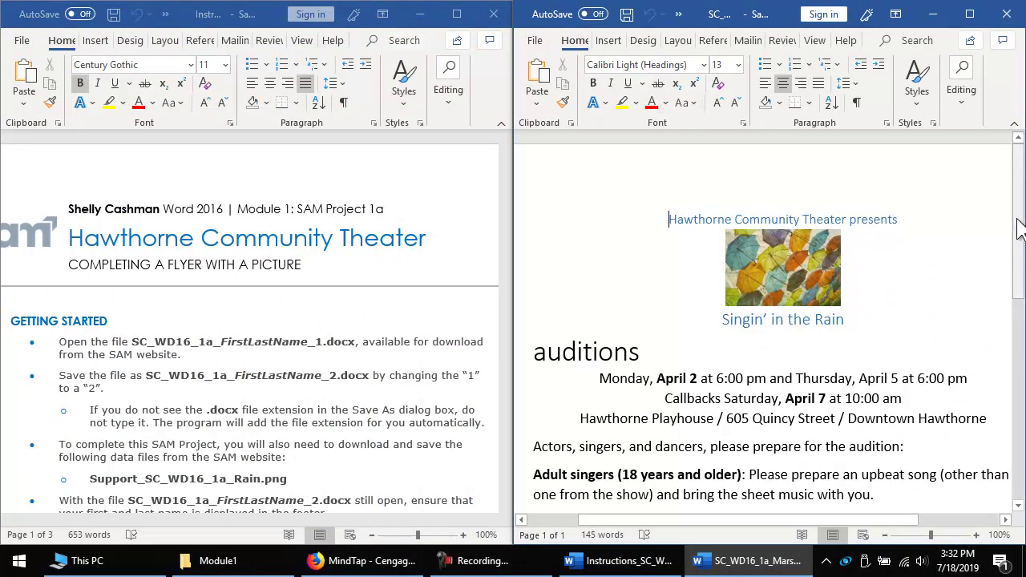
# - Read through the project steps in the instructions and compare the completed flyer with the sample figure at their end
pyautogui.click(439, 277)
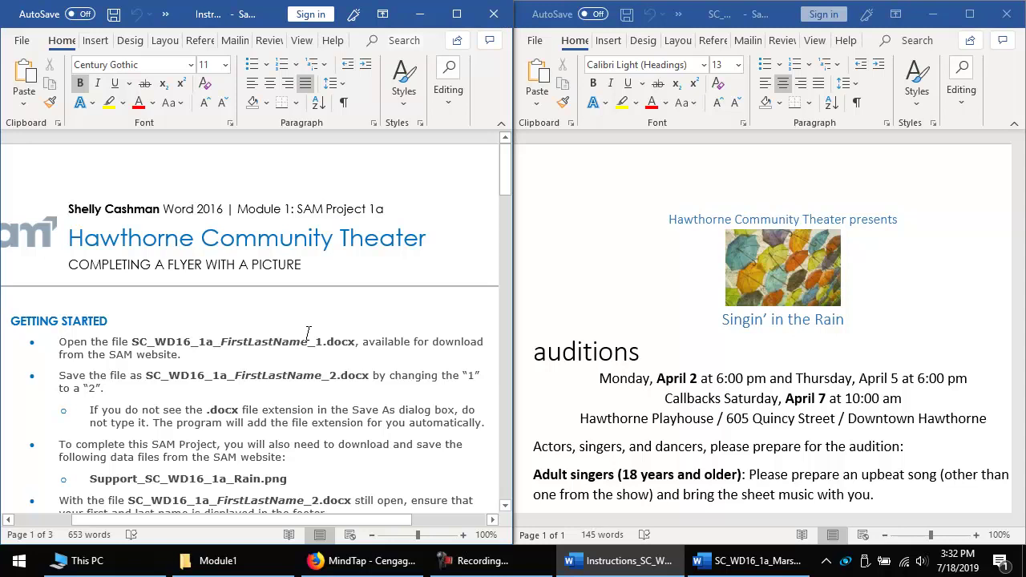
pyautogui.moveTo(509, 154); pyautogui.dragTo(506, 180)
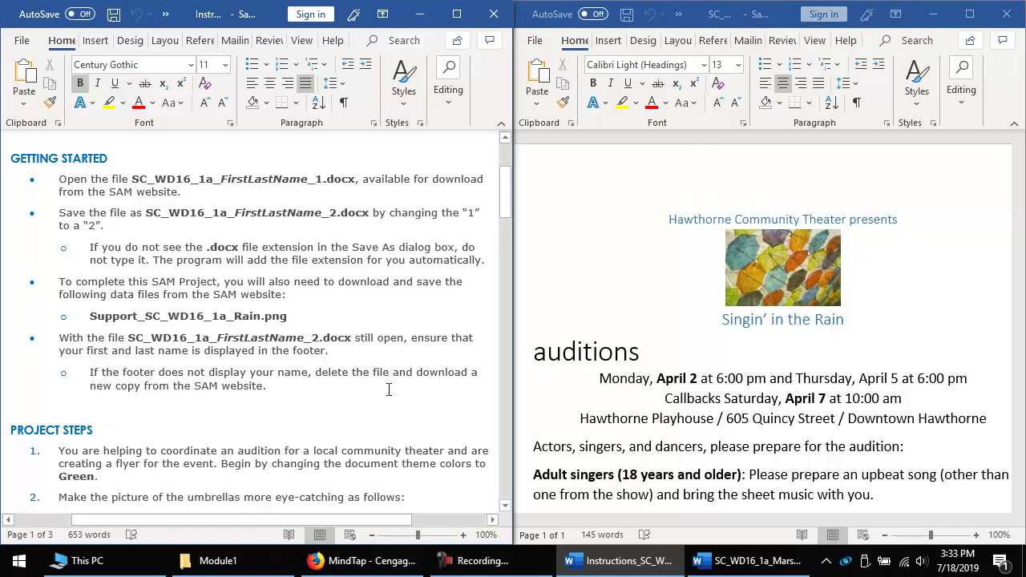
pyautogui.click(323, 399)
pyautogui.scroll(-6, 323, 399)
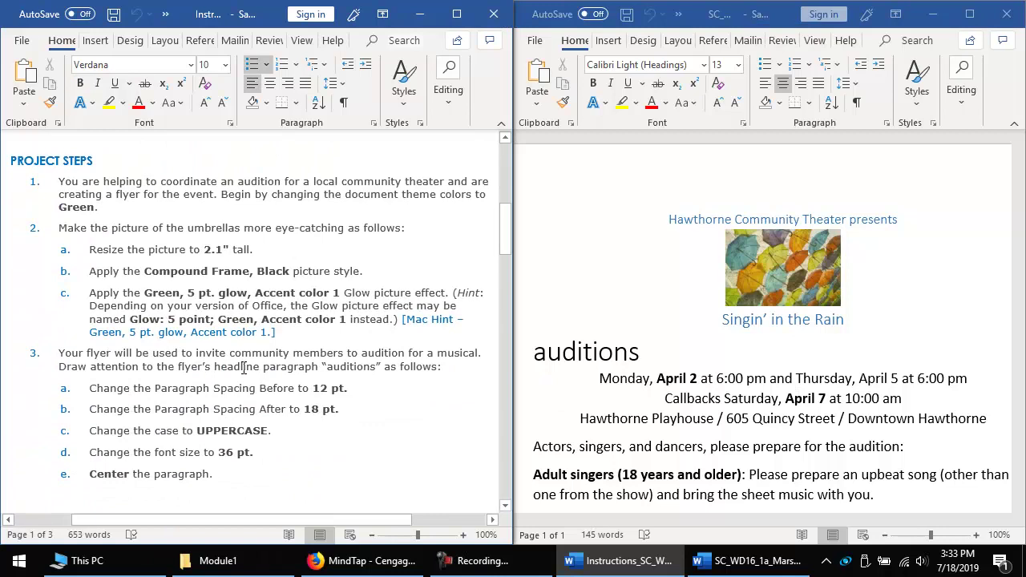
pyautogui.scroll(-10, 292, 341)
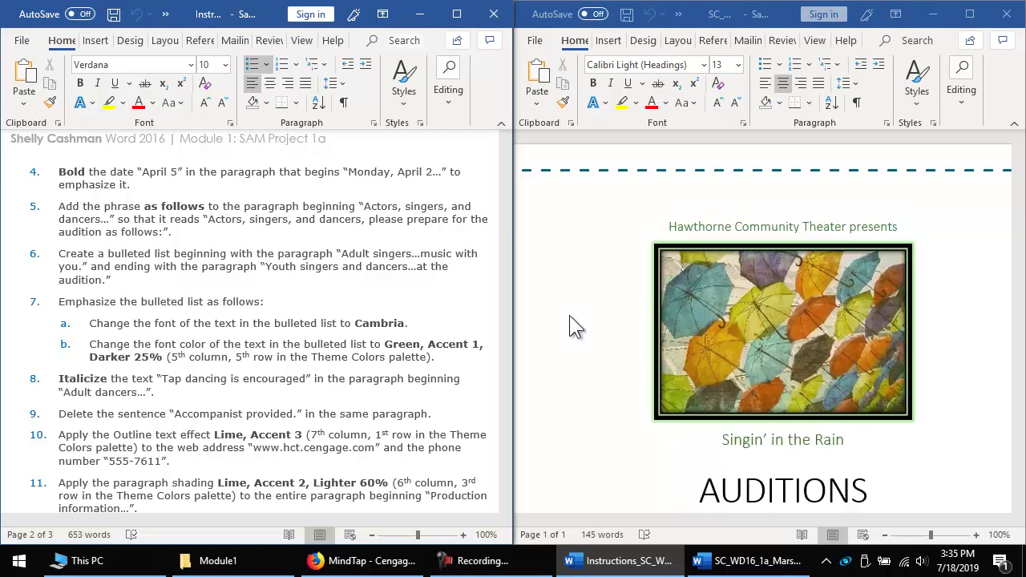
pyautogui.moveTo(502, 298); pyautogui.dragTo(534, 413)
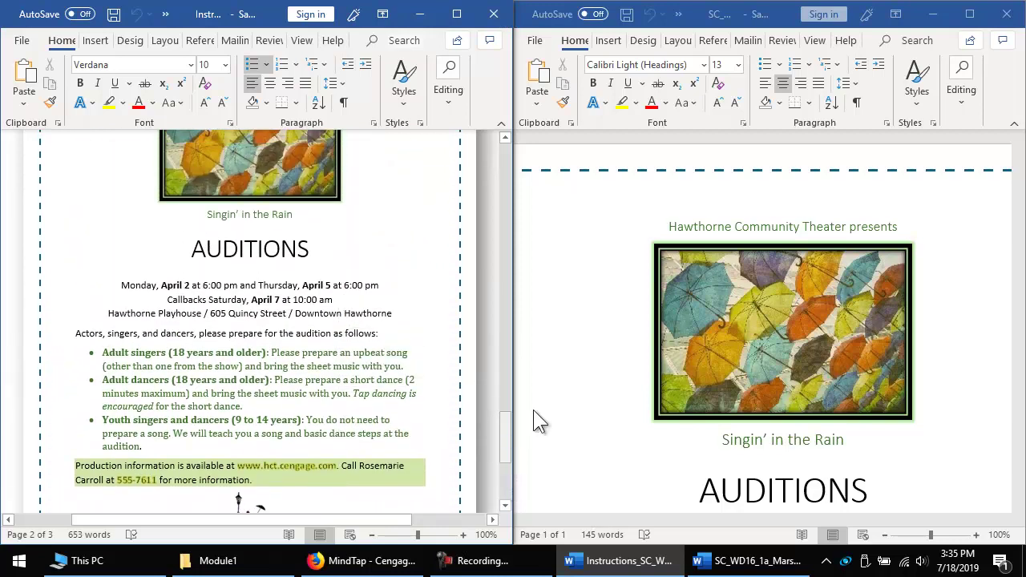
pyautogui.click(845, 350)
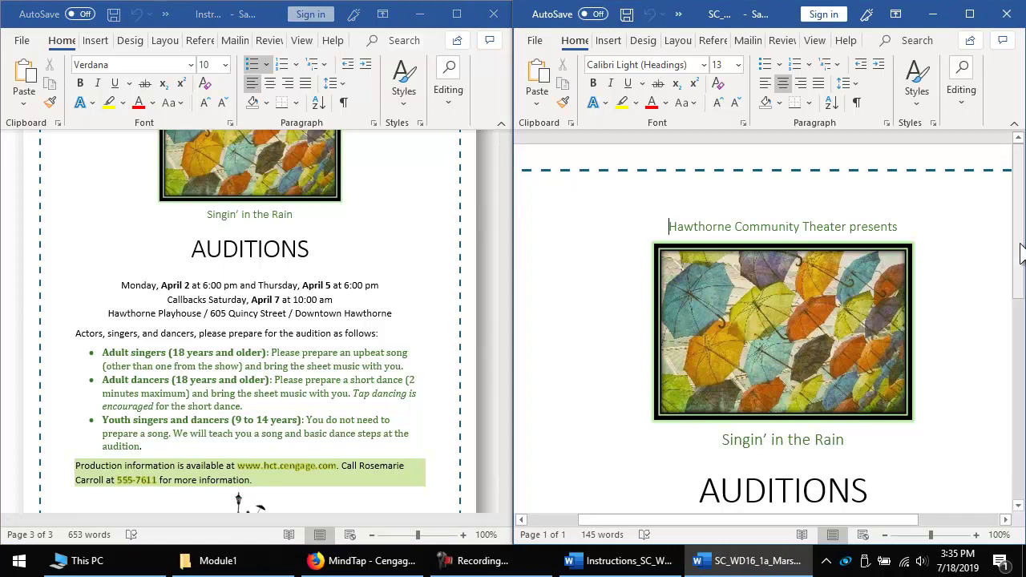
pyautogui.moveTo(1022, 251); pyautogui.dragTo(1023, 399)
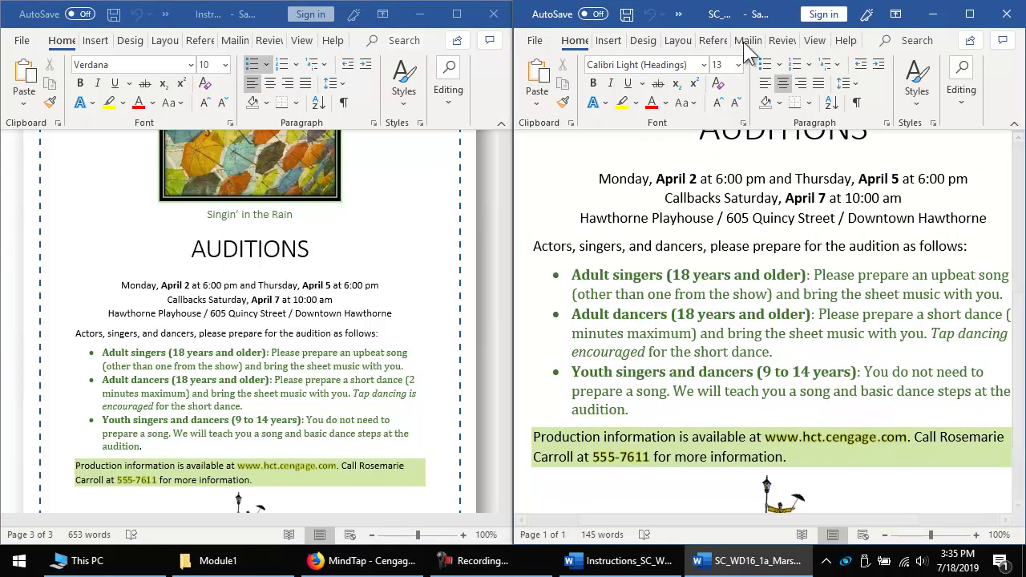
# - Save and close the completed flyer, and minimize the instructions document to return to the MindTap project page
pyautogui.click(627, 13)
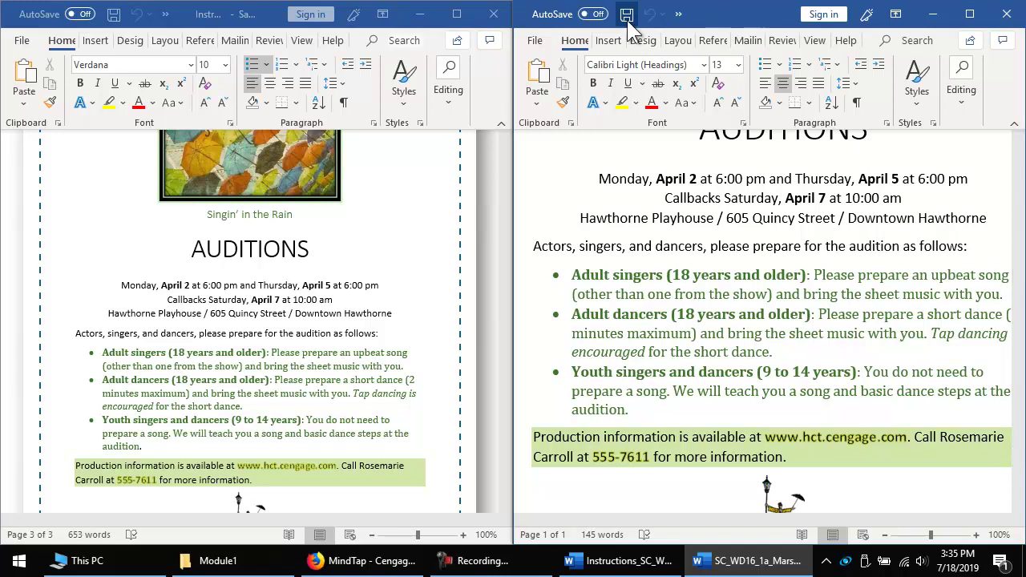
pyautogui.click(1007, 14)
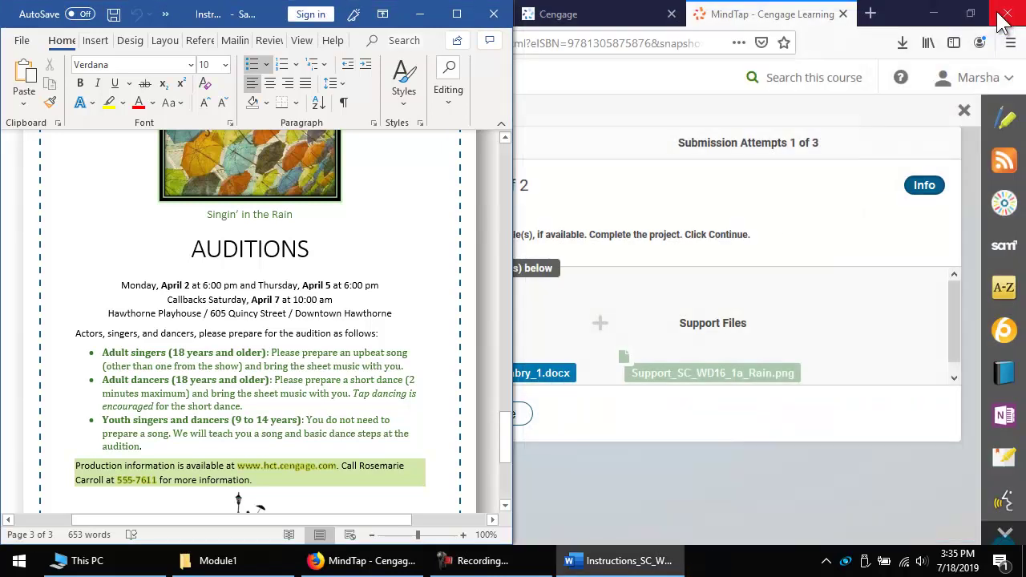
pyautogui.click(424, 13)
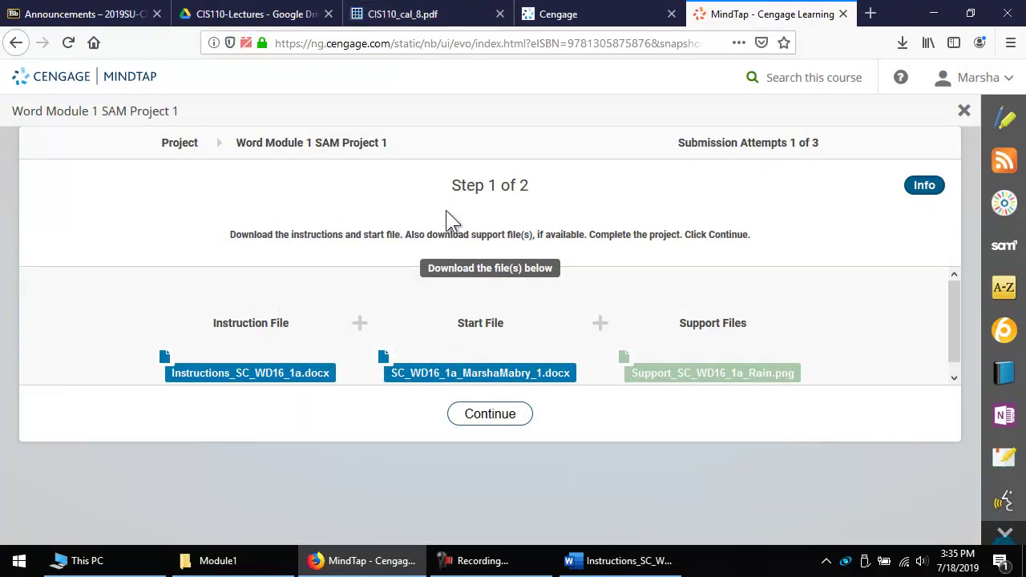
# - Continue to Step 2 of the project, upload the completed SC_WD16_1a file ending in 2 from the Module1 folder, and submit it for grading
pyautogui.click(507, 425)
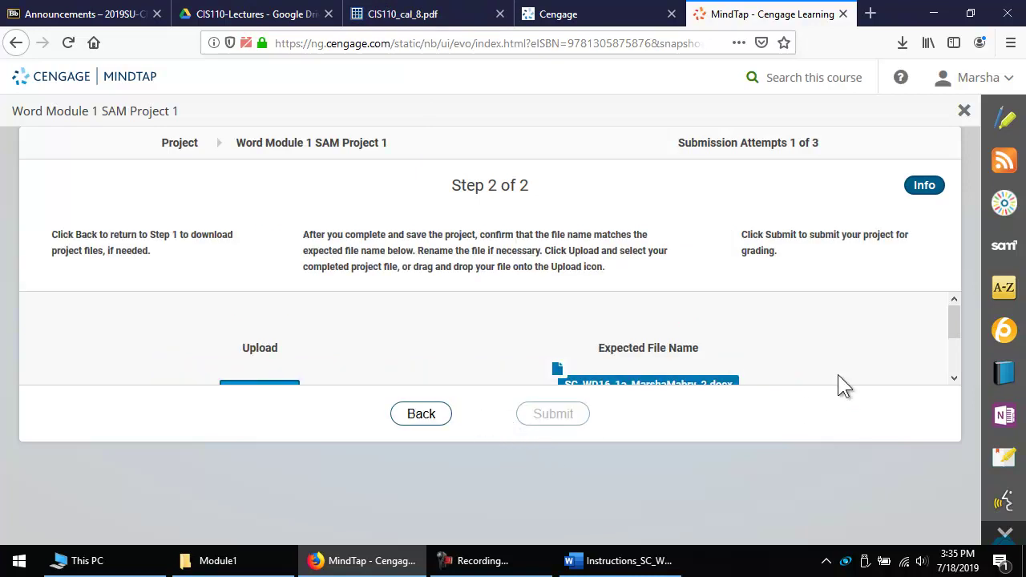
pyautogui.moveTo(954, 317); pyautogui.dragTo(954, 355)
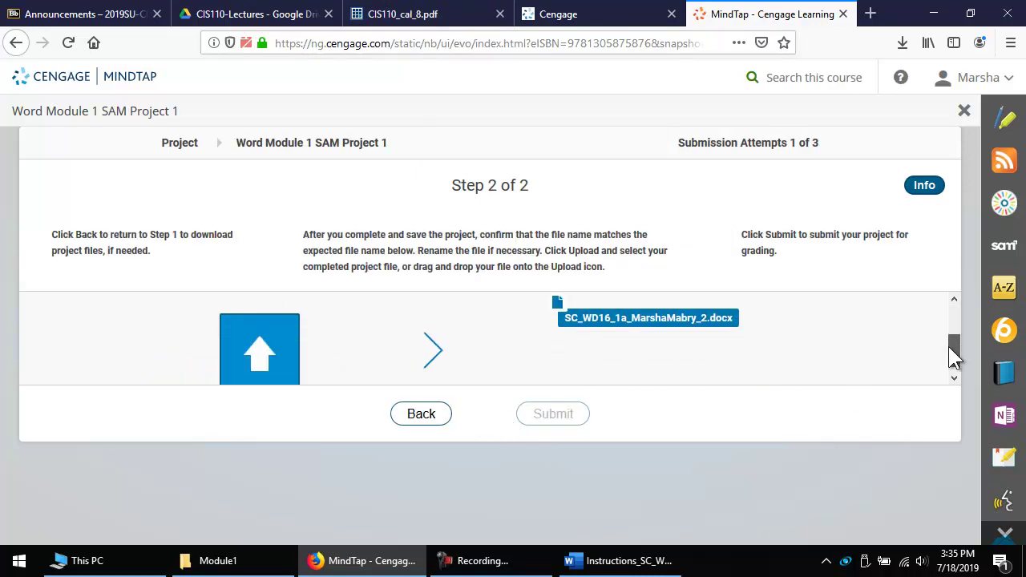
pyautogui.click(271, 345)
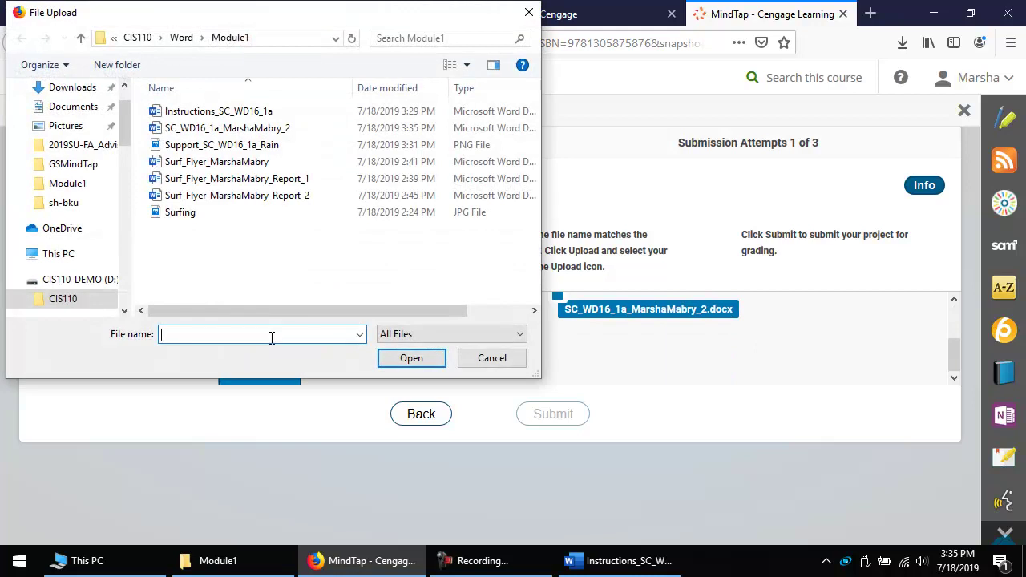
pyautogui.click(222, 130)
pyautogui.click(426, 364)
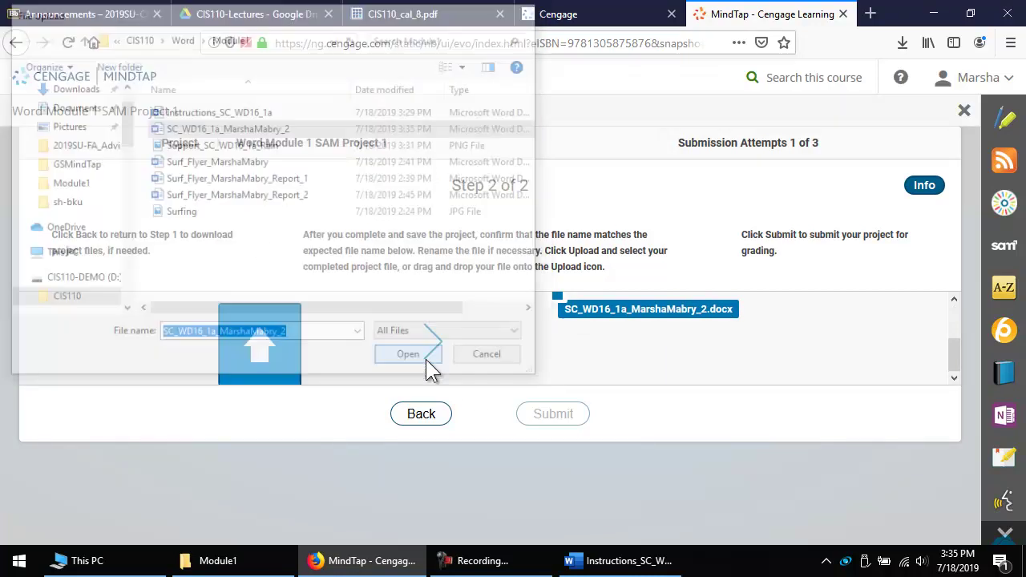
pyautogui.click(554, 413)
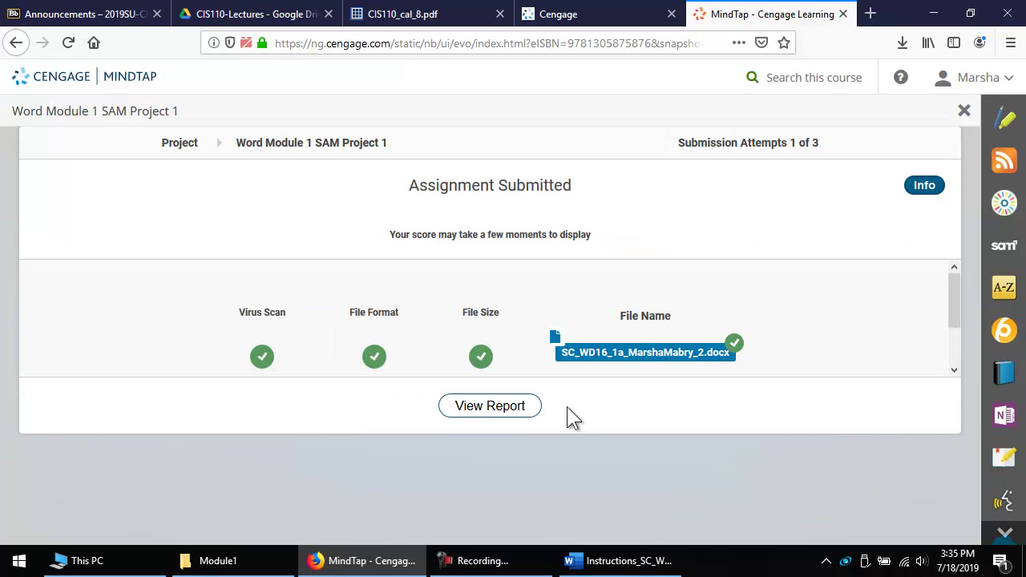
# - Download the submission's graded report and save it in the Module1 folder under the suggested name ending in Report_1
pyautogui.click(513, 407)
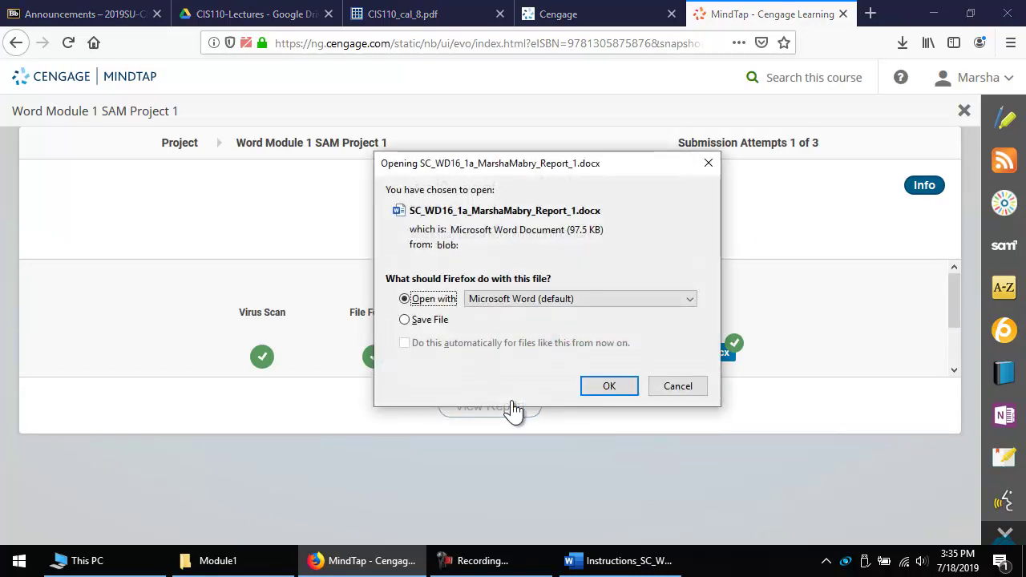
pyautogui.click(418, 320)
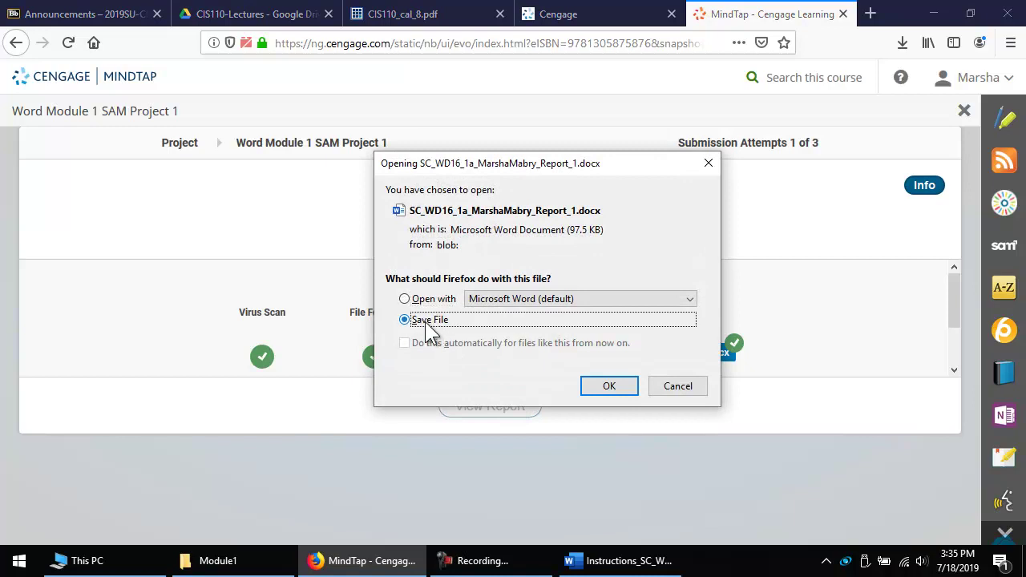
pyautogui.click(607, 385)
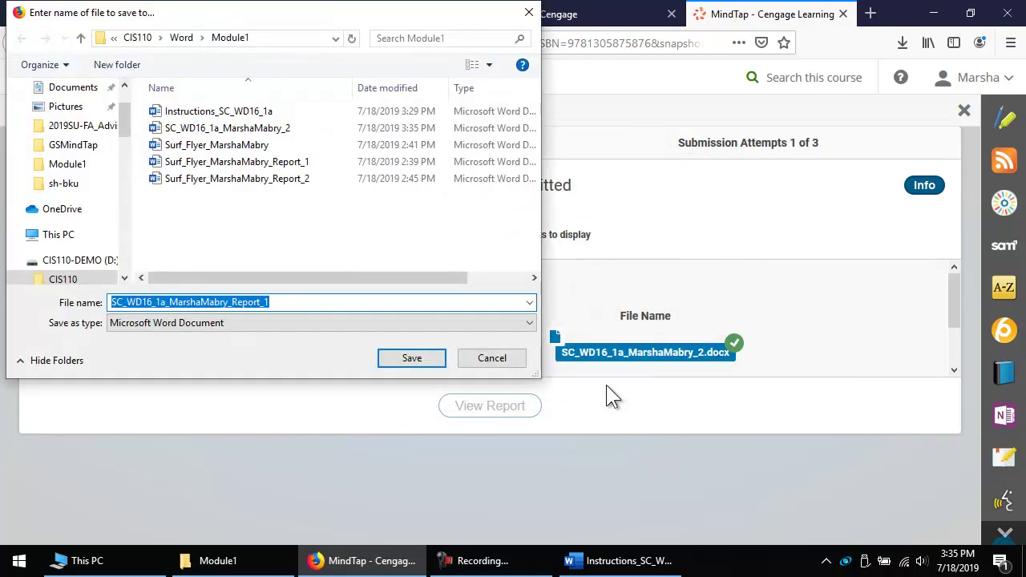
pyautogui.click(399, 352)
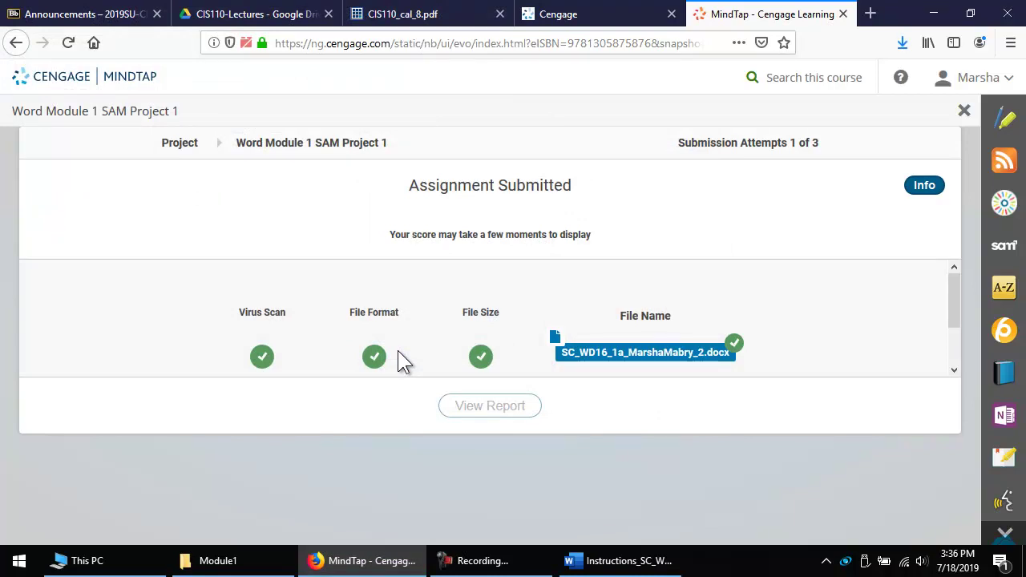
# - Switch to a new Word session by searching for "word", and maximize its window
pyautogui.click(19, 560)
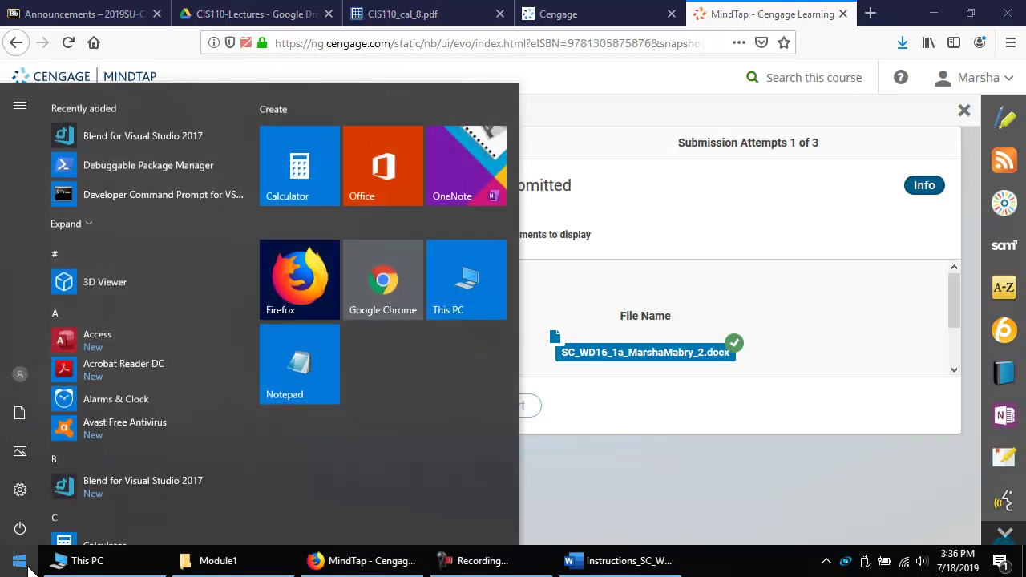
pyautogui.write('word')
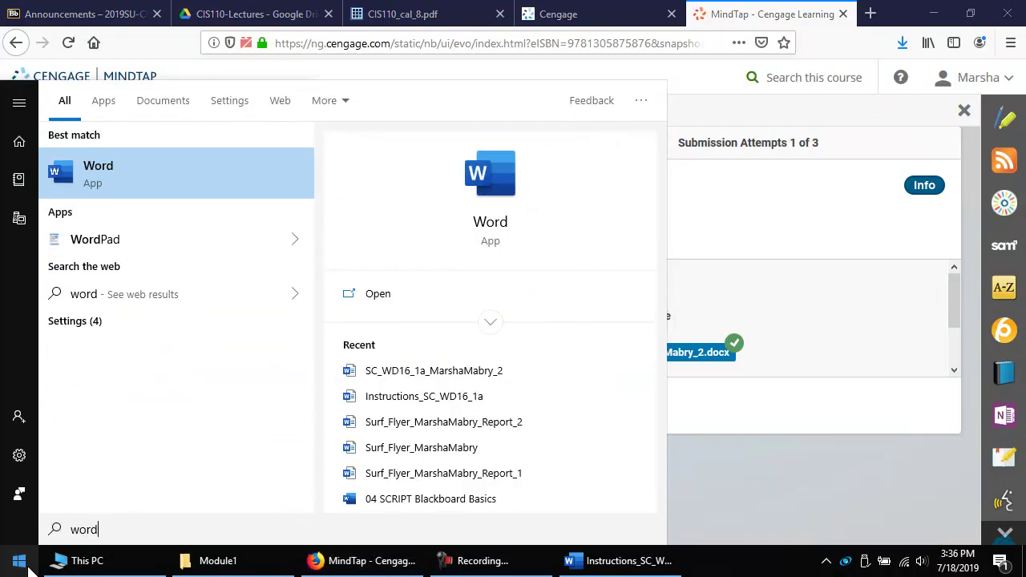
pyautogui.click(97, 170)
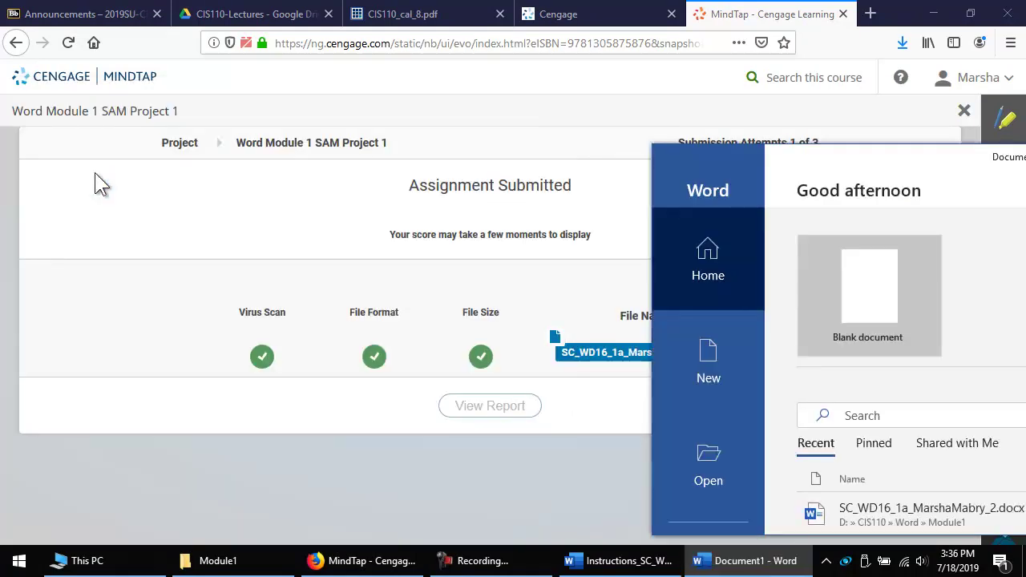
pyautogui.moveTo(911, 157); pyautogui.dragTo(386, 84)
pyautogui.click(840, 83)
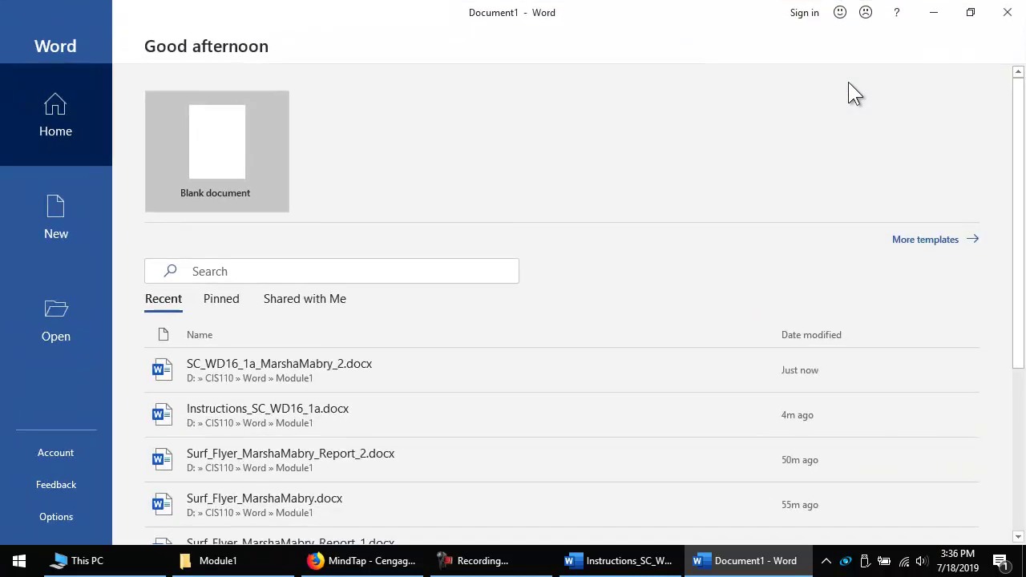
# - Open the SC_WD16_1a graded report ending in Report_1 from CIS110 > Word > Module1 on the D: drive, and enable editing
pyautogui.click(53, 311)
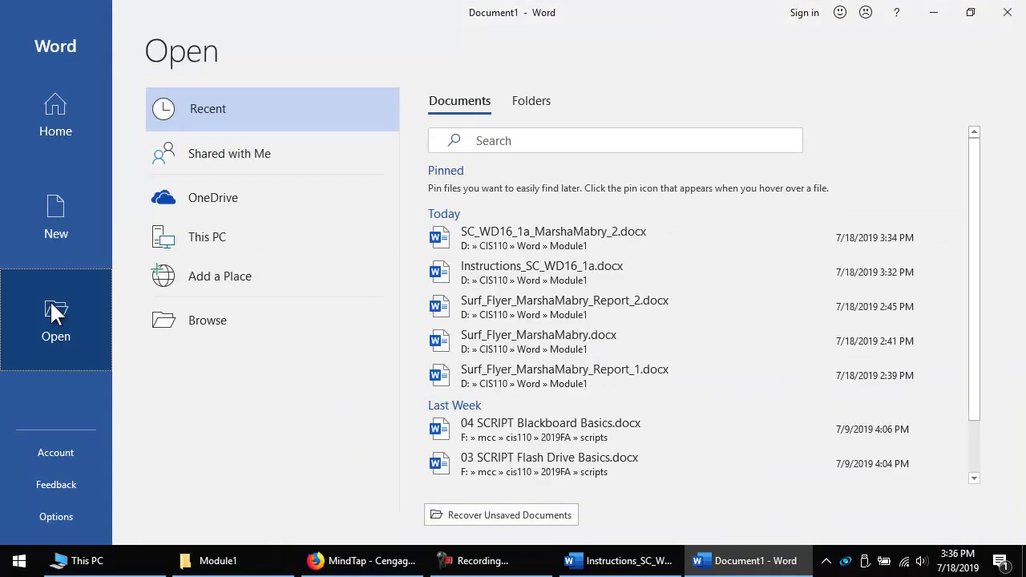
pyautogui.click(217, 307)
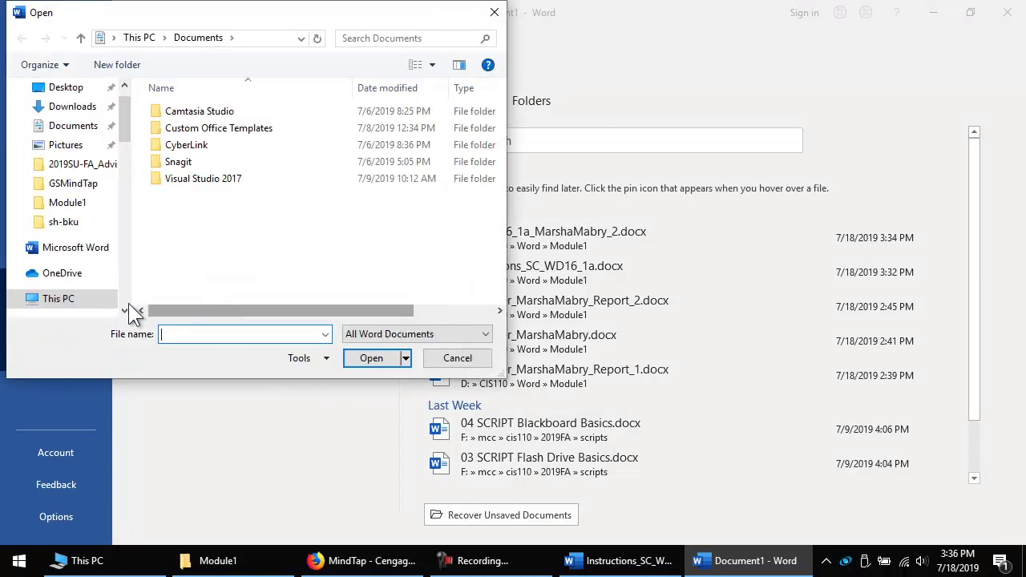
pyautogui.click(125, 311)
pyautogui.click(125, 310)
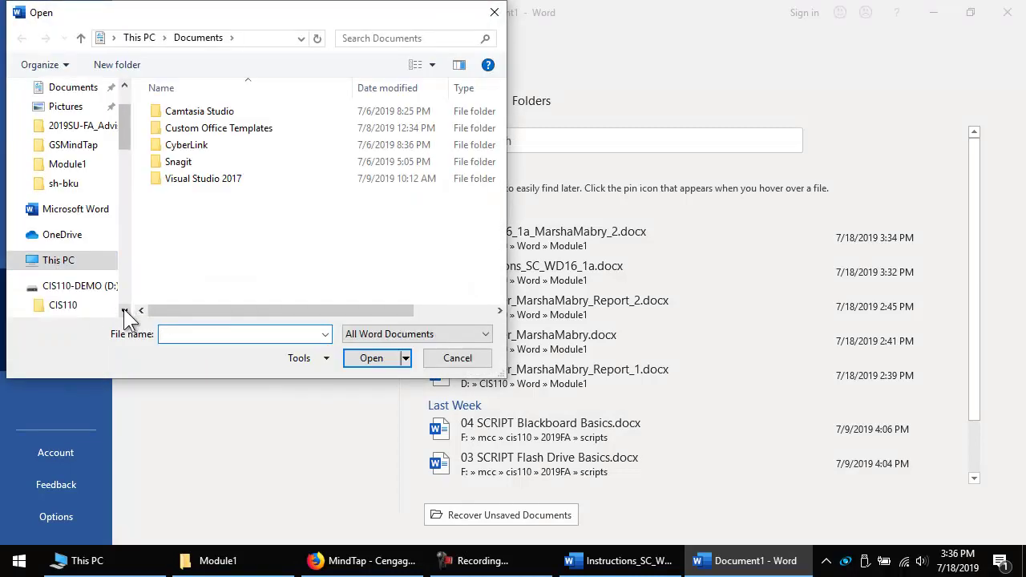
pyautogui.click(71, 287)
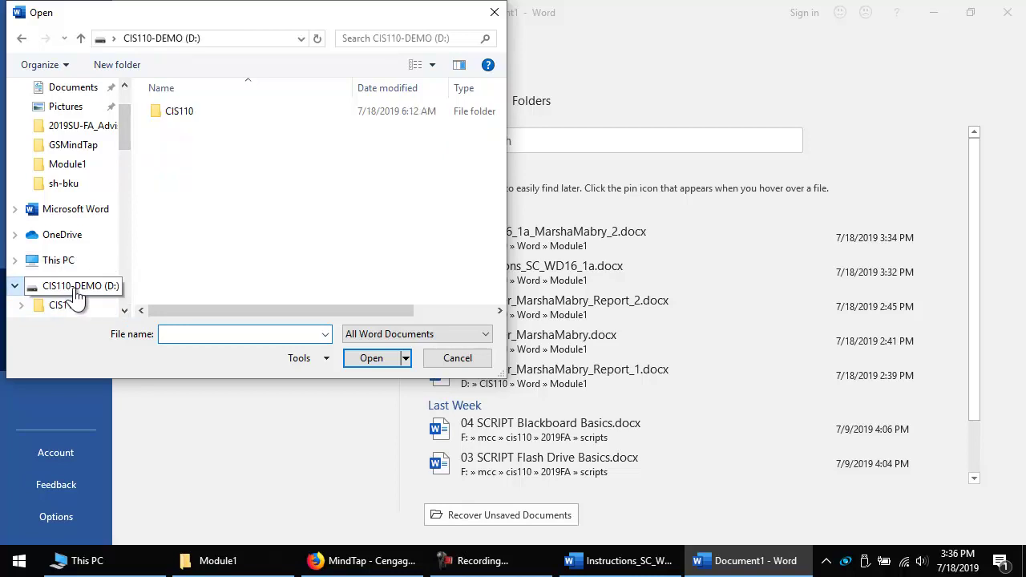
pyautogui.doubleClick(174, 111)
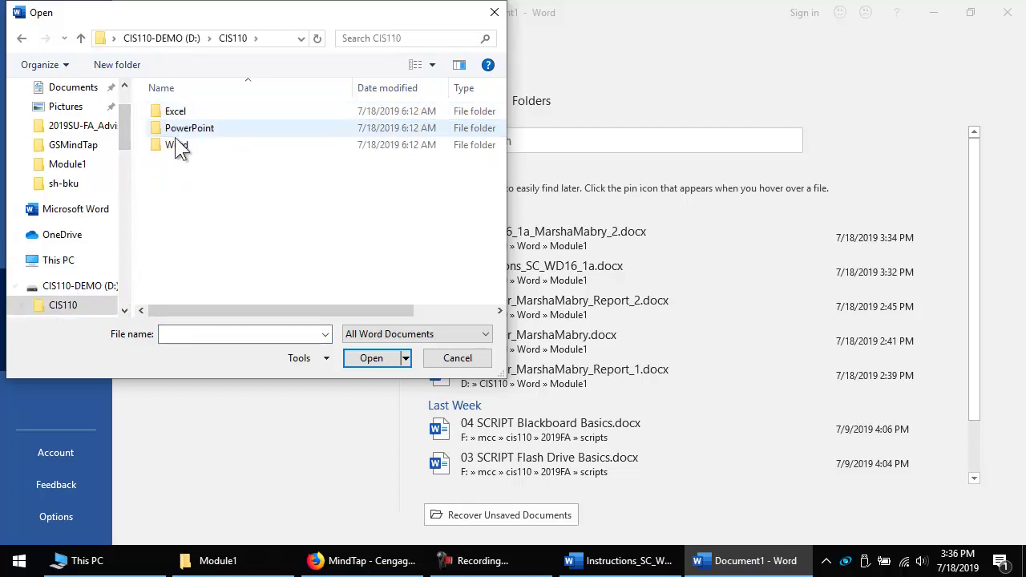
pyautogui.doubleClick(174, 144)
pyautogui.doubleClick(181, 112)
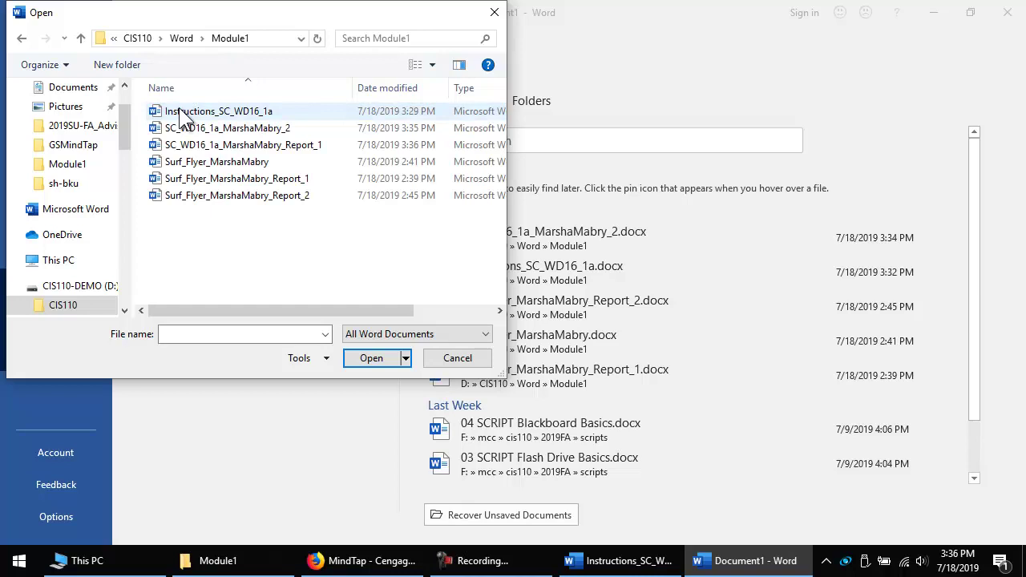
pyautogui.click(273, 149)
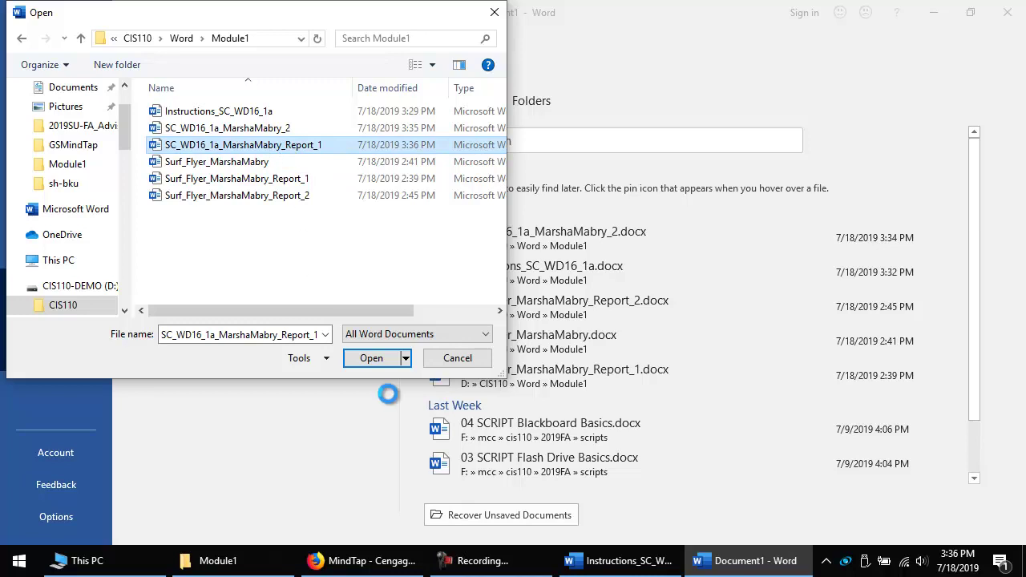
pyautogui.click(371, 359)
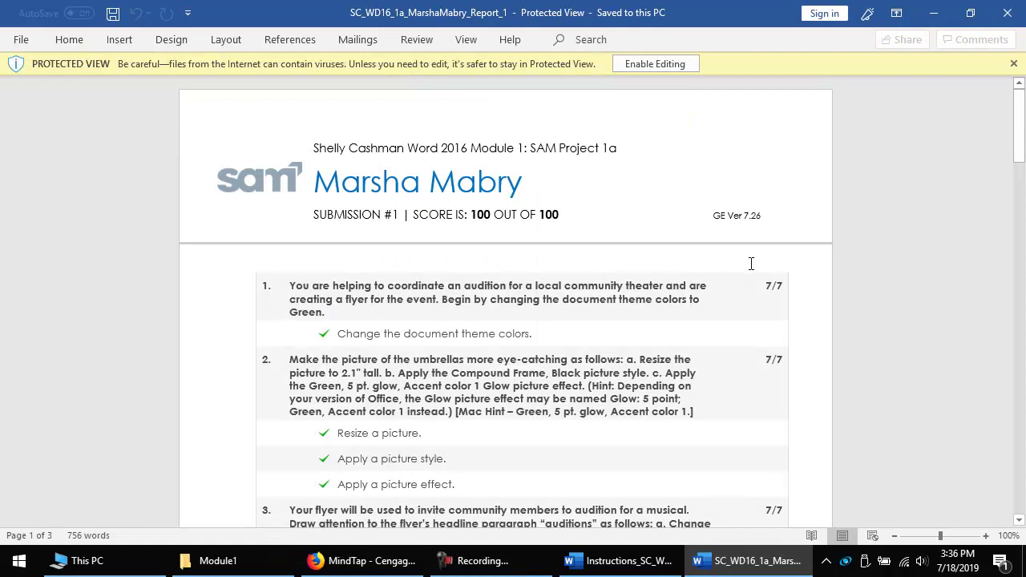
pyautogui.click(685, 64)
# - Review the graded report's task results and the flyer on its final page, and close the report
pyautogui.moveTo(1018, 196); pyautogui.dragTo(1015, 367)
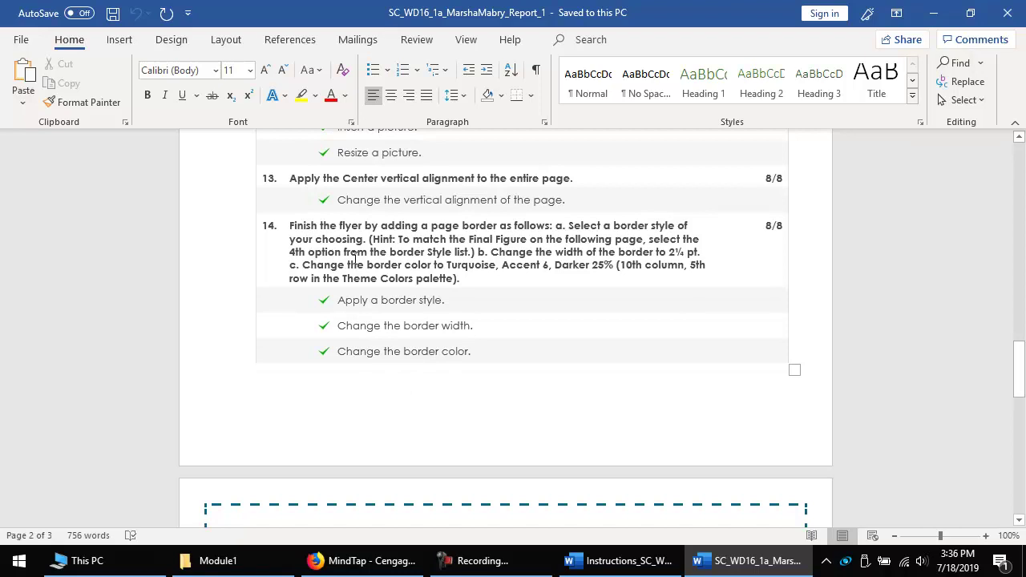
pyautogui.scroll(-4, 440, 265)
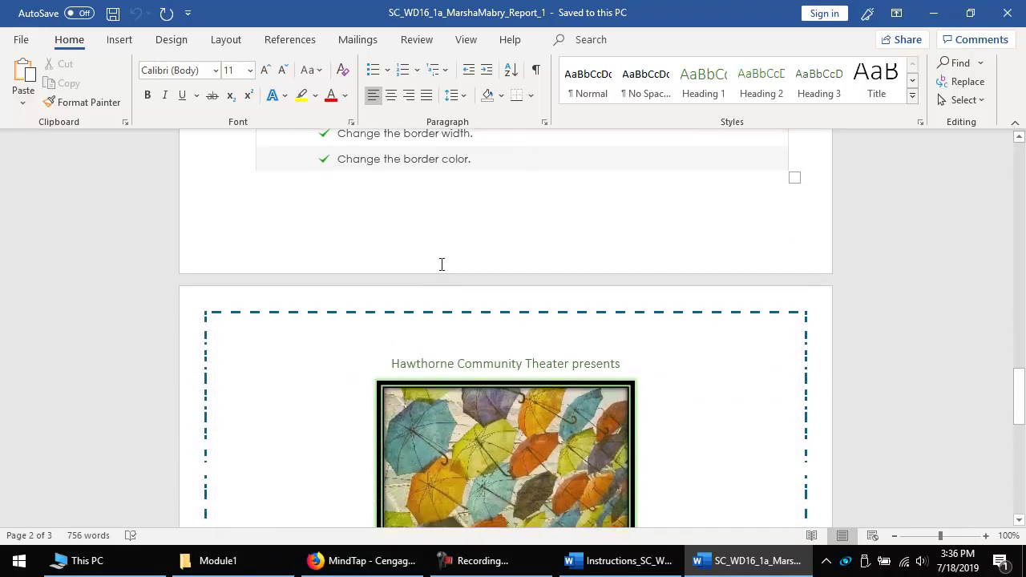
pyautogui.scroll(-4, 445, 277)
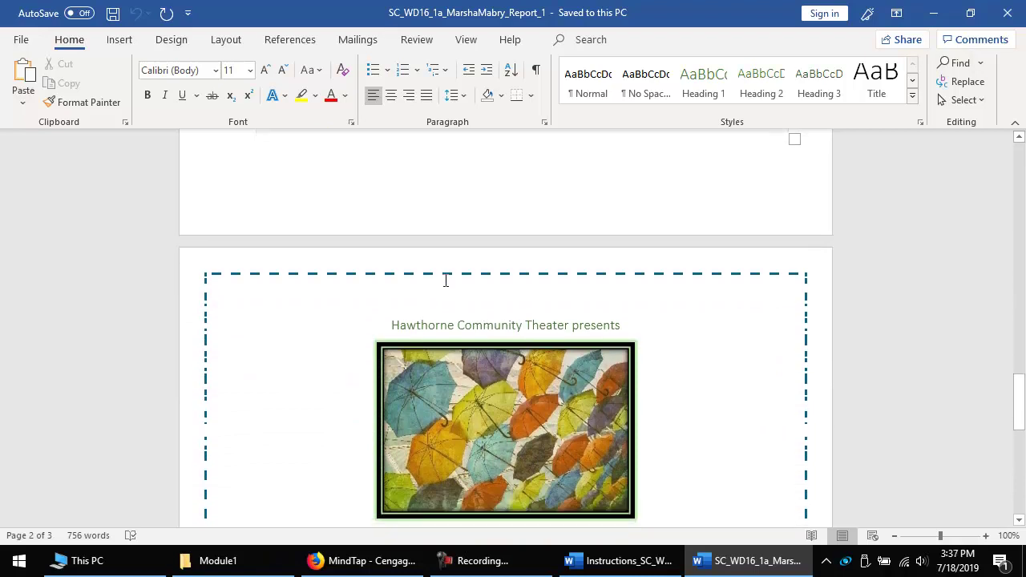
pyautogui.scroll(-1, 444, 283)
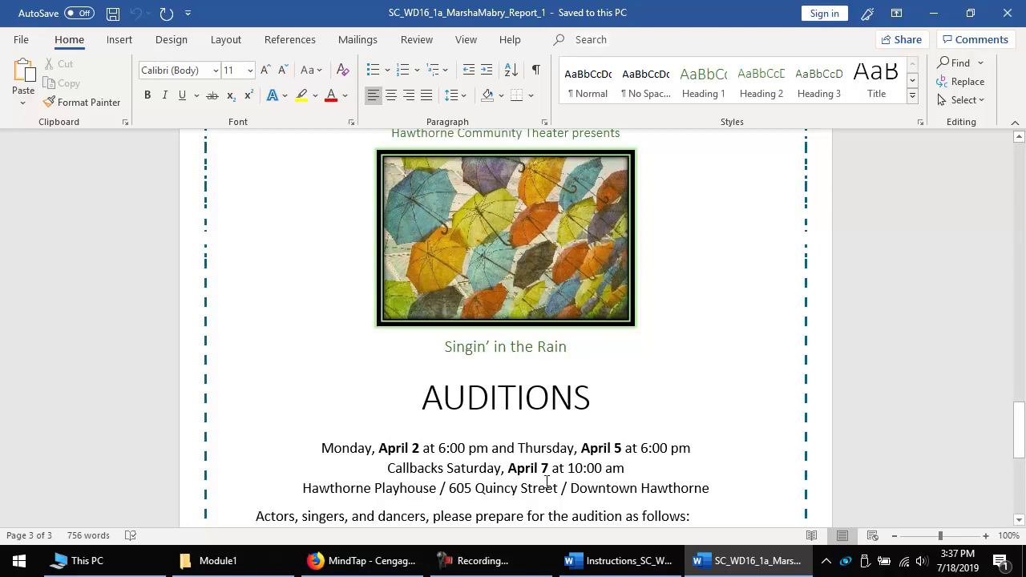
pyautogui.scroll(-5, 551, 477)
pyautogui.scroll(-3, 551, 471)
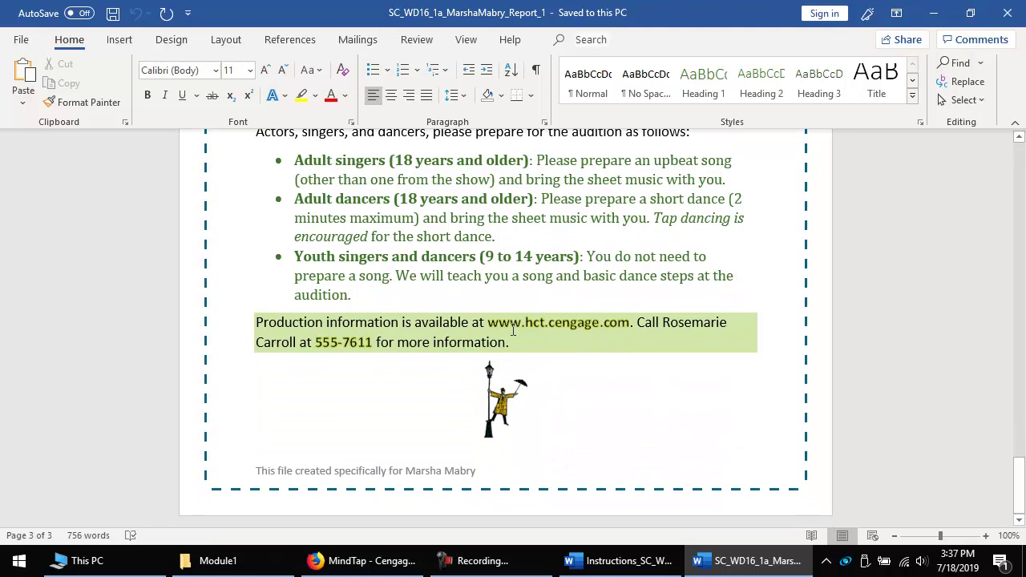
pyautogui.click(1008, 12)
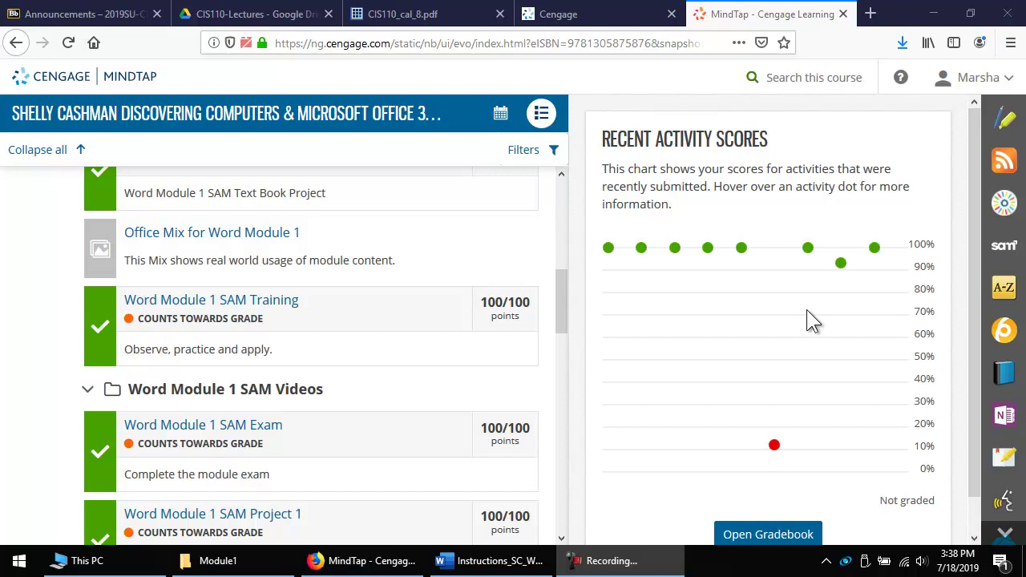
# - Open the Cengage Unlimited activation help document at 3mit.com/mcc/cis110/cu-trial-mode.pdf in a new browser tab
pyautogui.click(871, 15)
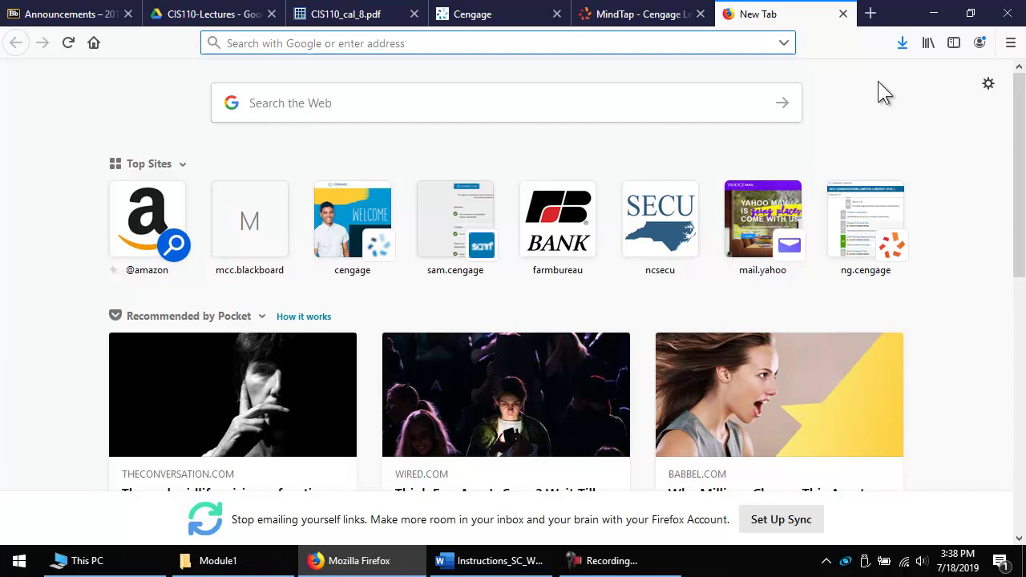
pyautogui.write('3mit.com')
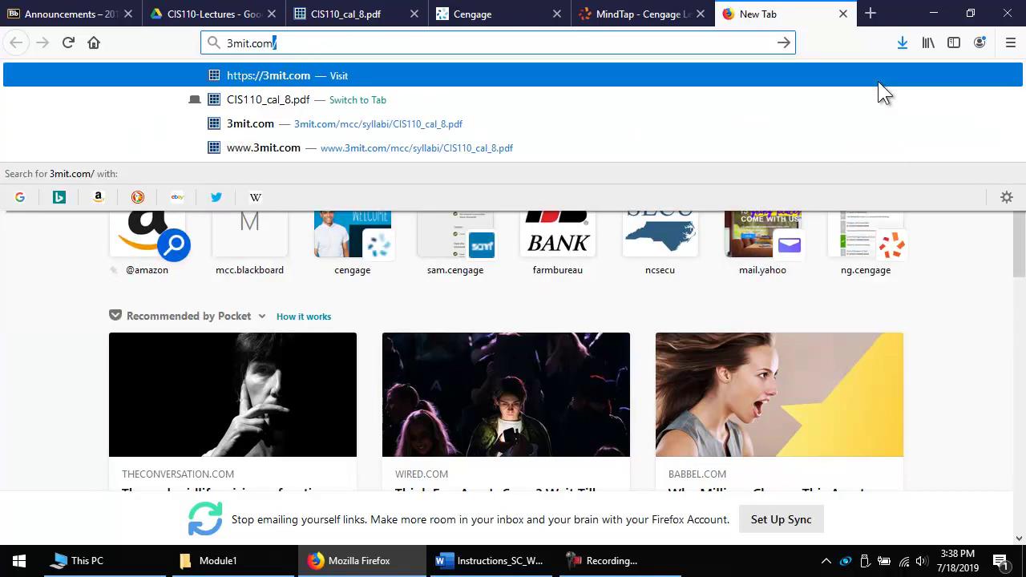
pyautogui.write('/m')
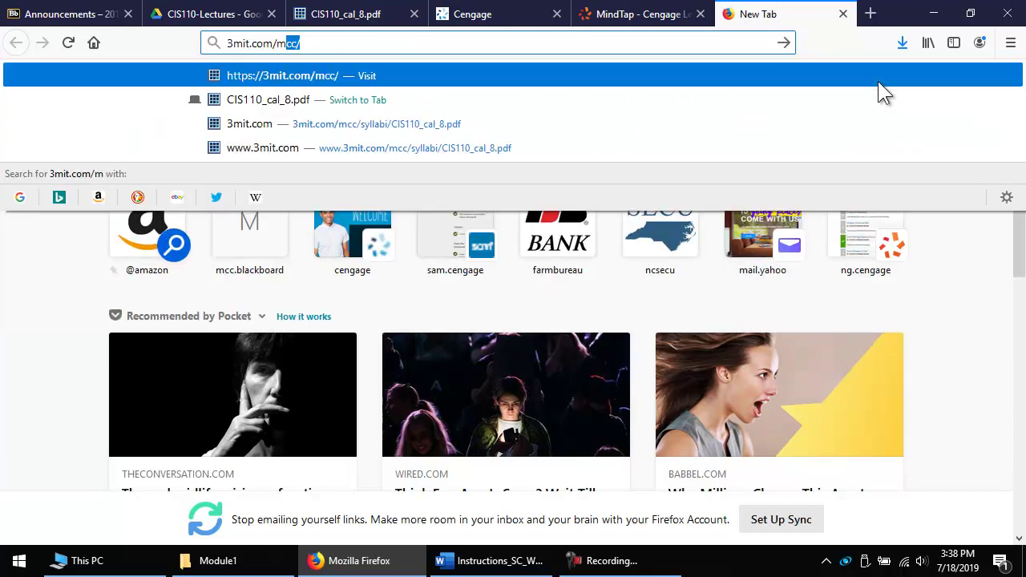
pyautogui.write('cc/cis')
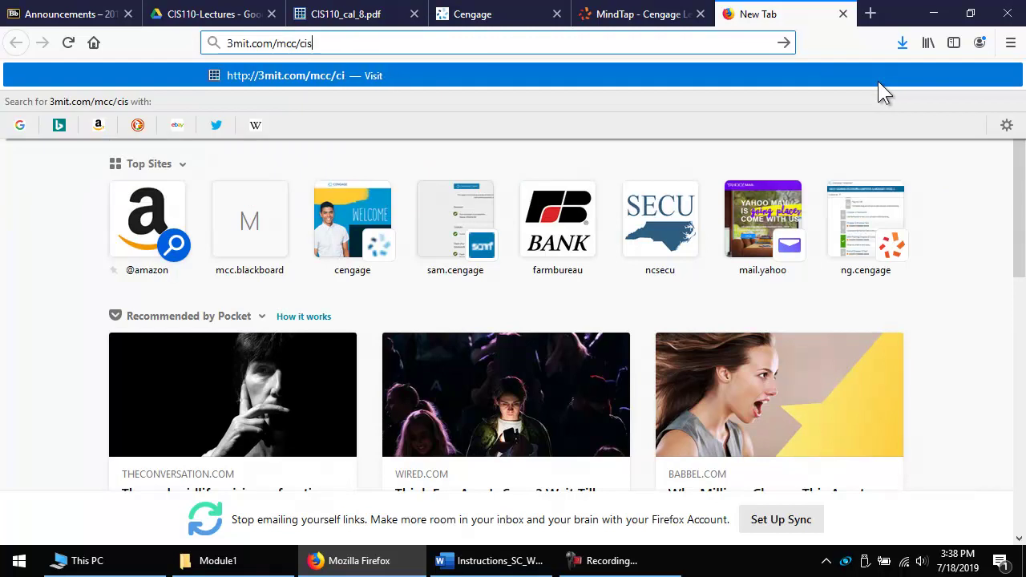
pyautogui.write('110/cu-trial')
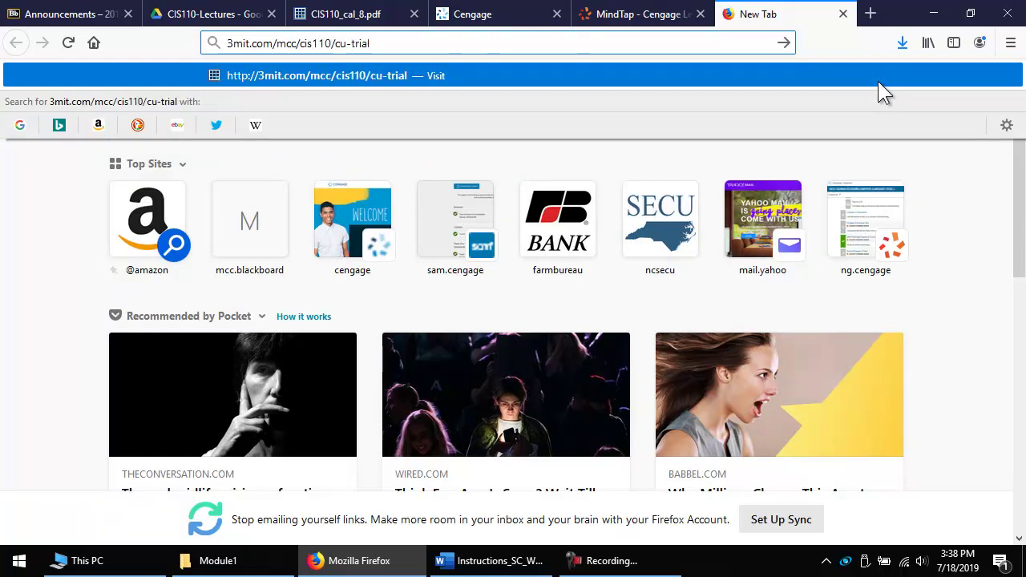
pyautogui.press('BackSpace')
pyautogui.write('l-mode.pdf')
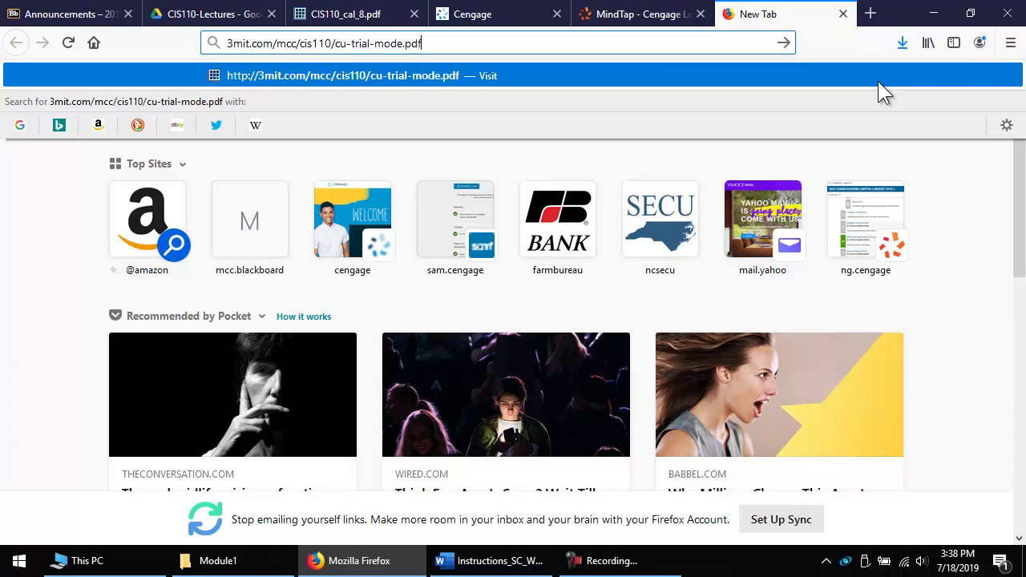
pyautogui.press('Return')
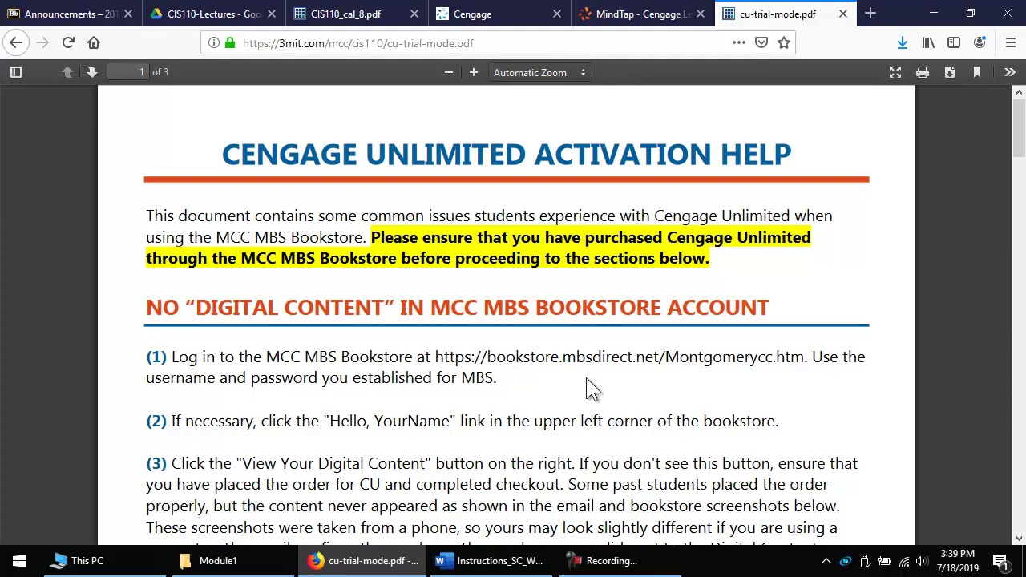
# - Read the help section on missing digital content in the MCC MBS Bookstore account, including how to reach the bookstore's chat support
pyautogui.scroll(-4, 385, 346)
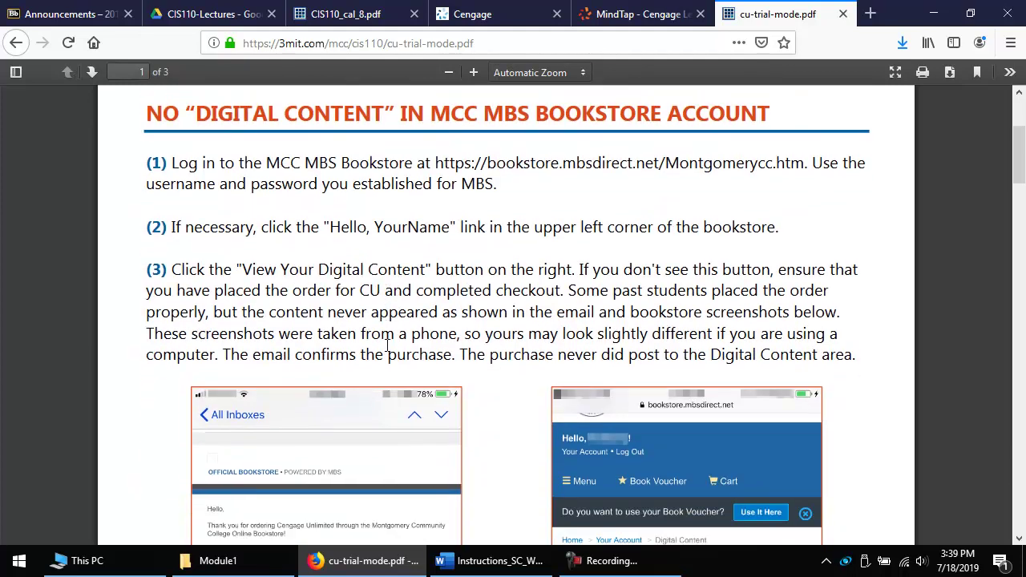
pyautogui.scroll(-1, 379, 324)
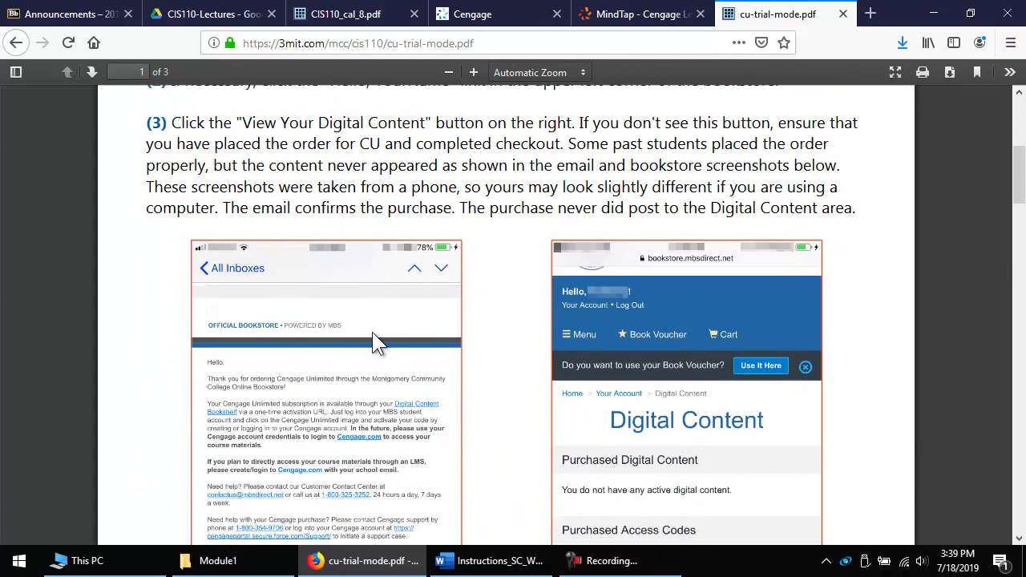
pyautogui.scroll(-2, 385, 337)
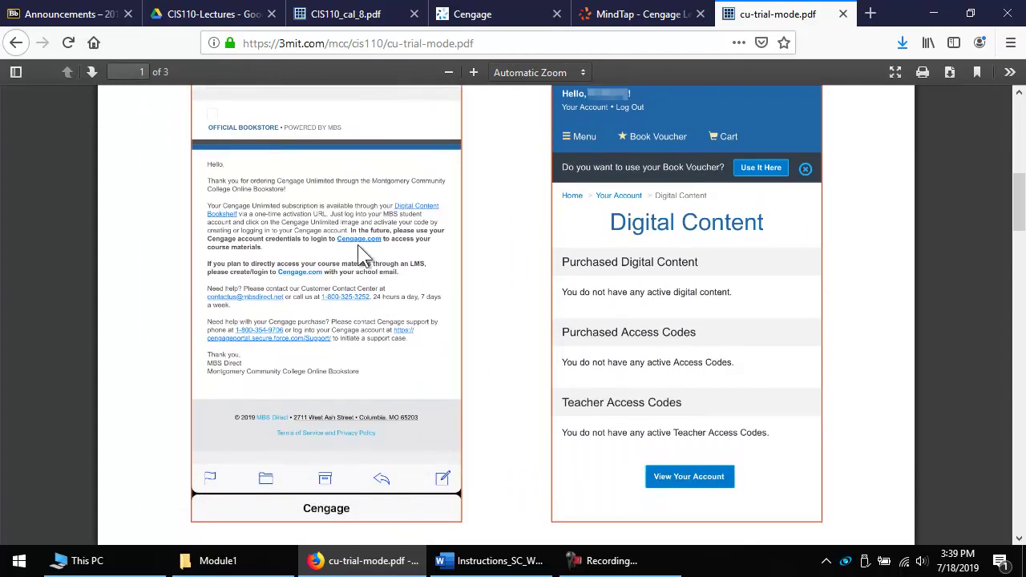
pyautogui.scroll(1, 304, 311)
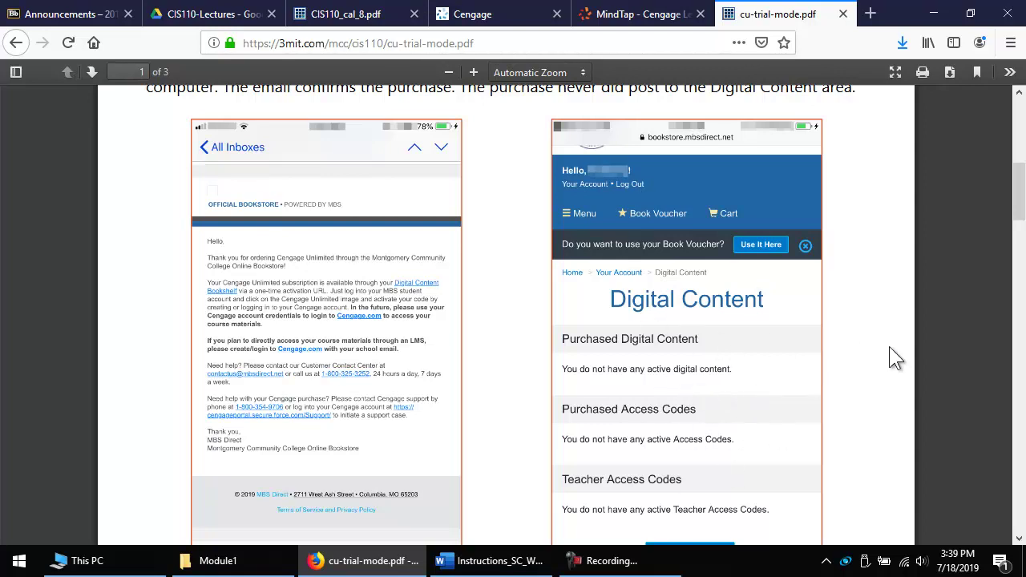
pyautogui.scroll(-2, 782, 328)
pyautogui.scroll(-10, 779, 317)
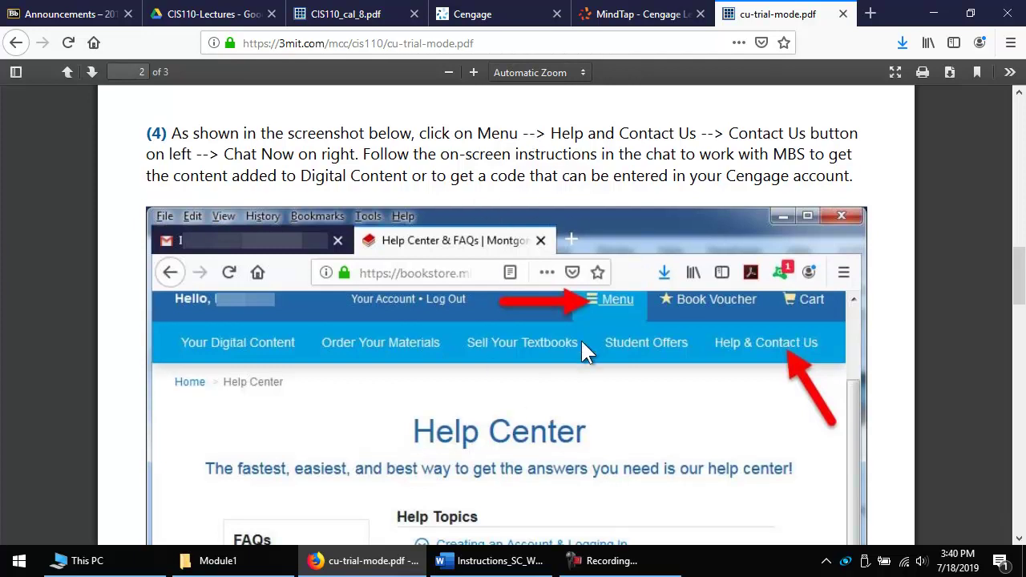
pyautogui.scroll(-10, 581, 339)
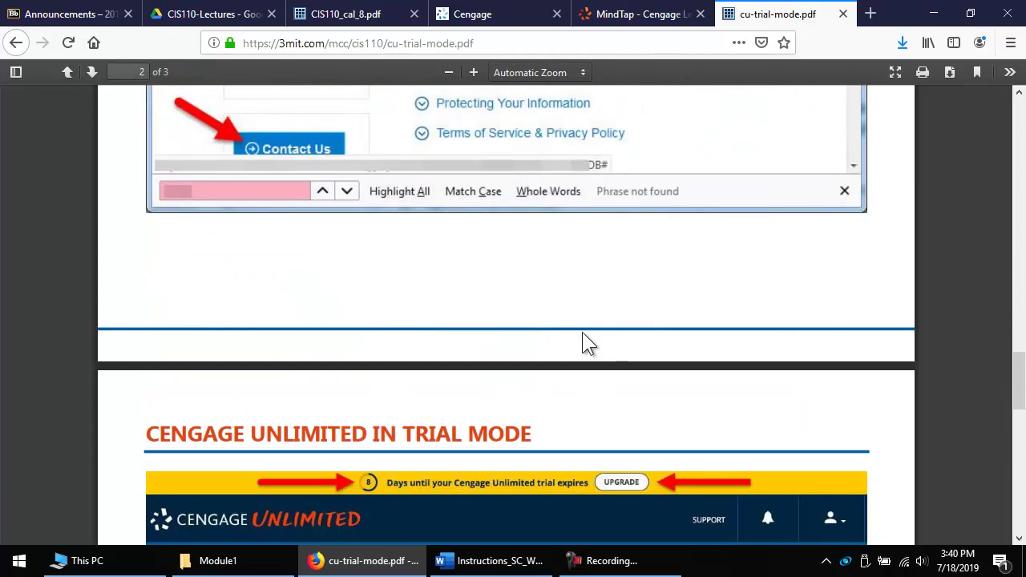
# - Read the "Cengage Unlimited in Trial Mode" section through the support contact details, and close the document's tab to return to MindTap
pyautogui.scroll(-2, 582, 332)
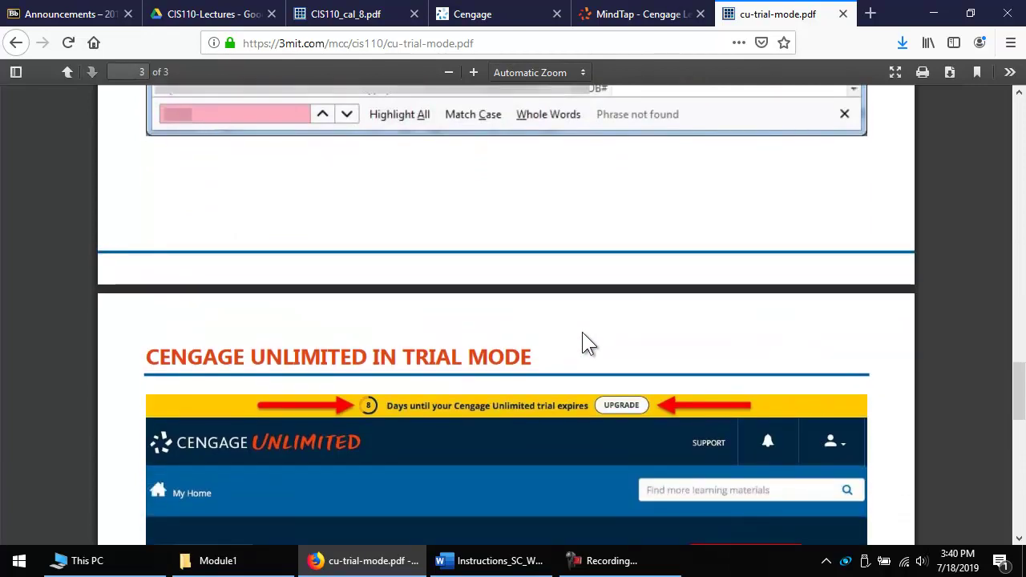
pyautogui.scroll(-1, 581, 329)
pyautogui.scroll(-1, 581, 329)
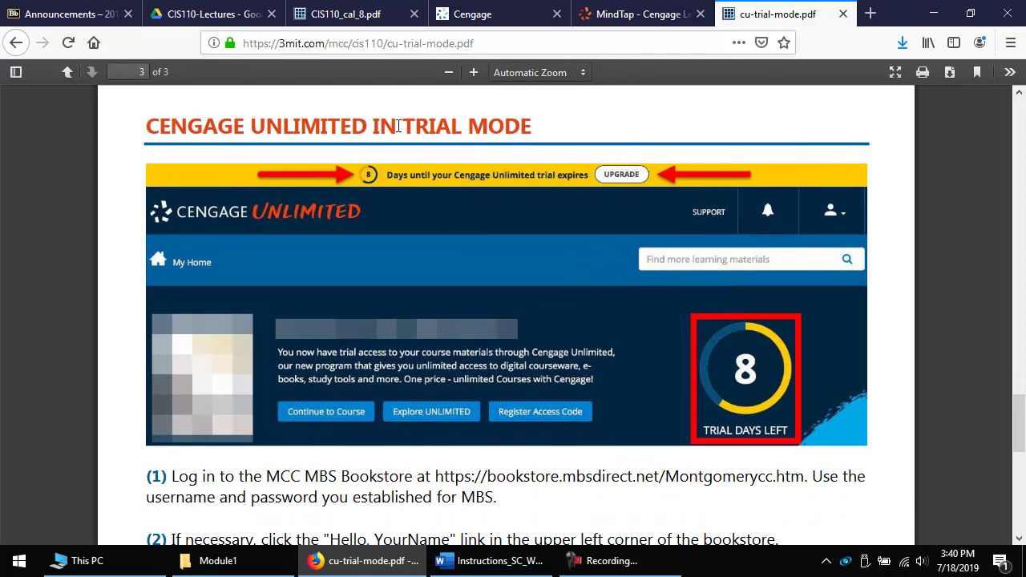
pyautogui.moveTo(400, 126); pyautogui.dragTo(539, 136)
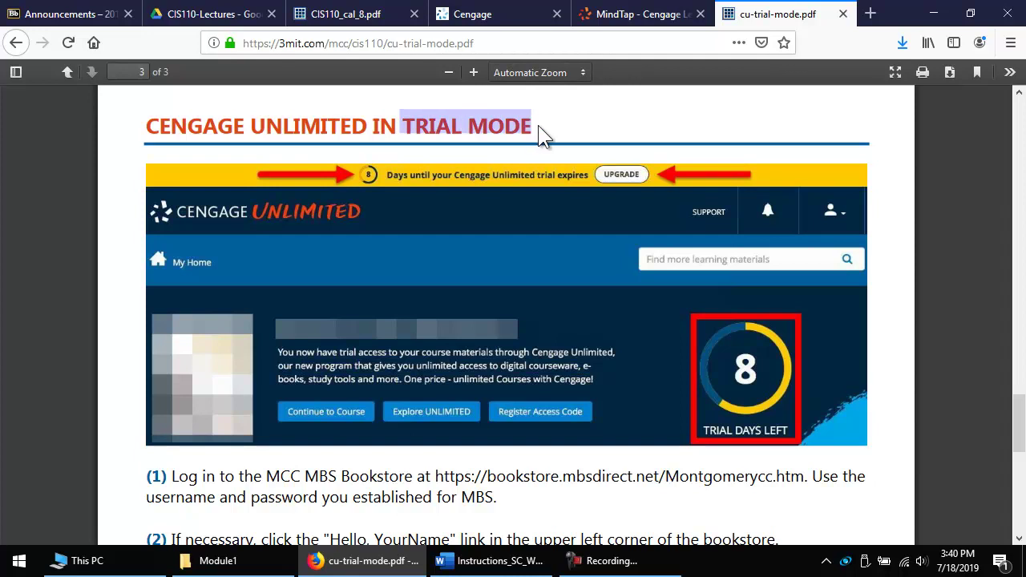
pyautogui.click(539, 136)
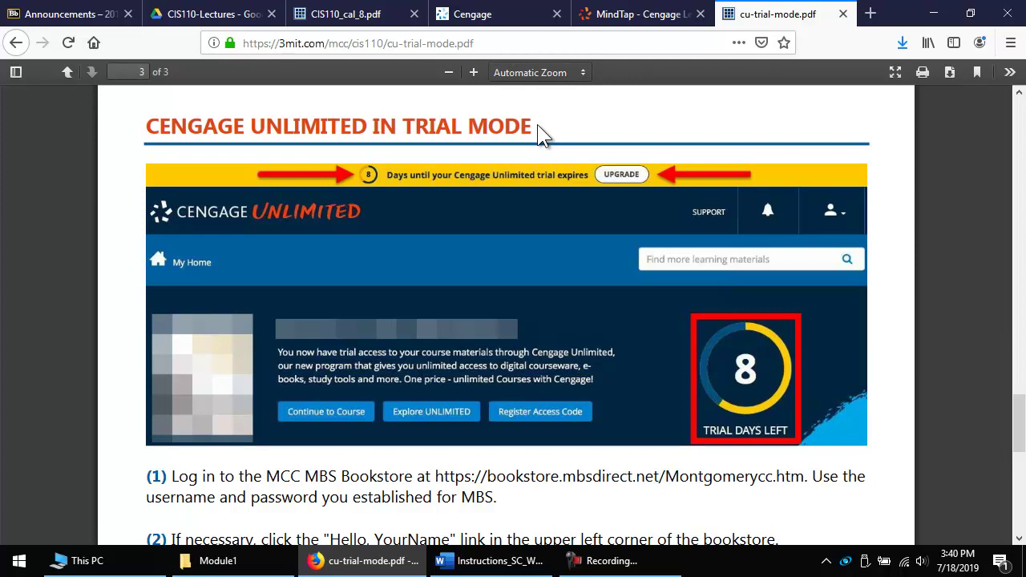
pyautogui.scroll(-5, 531, 265)
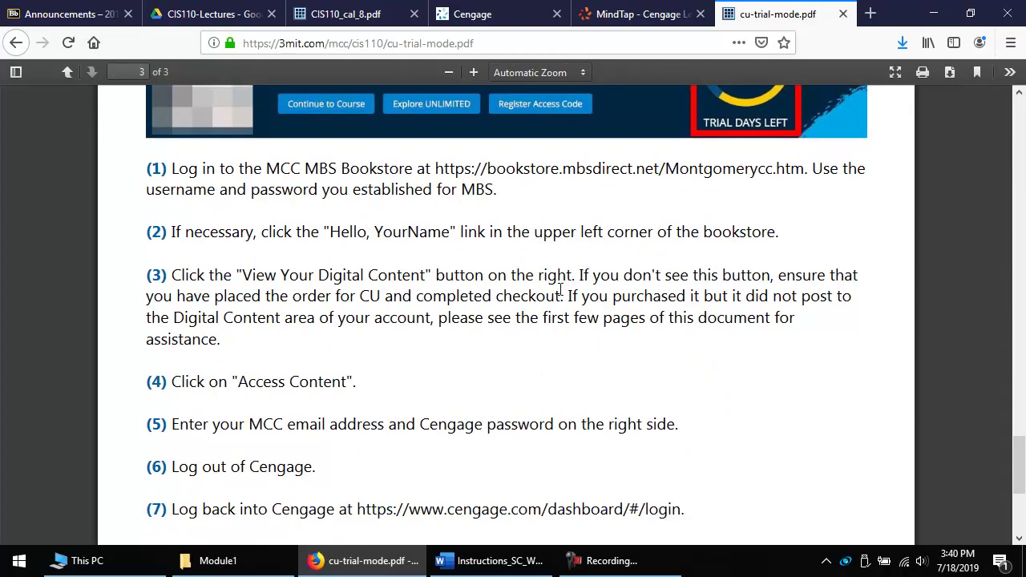
pyautogui.scroll(-3, 559, 290)
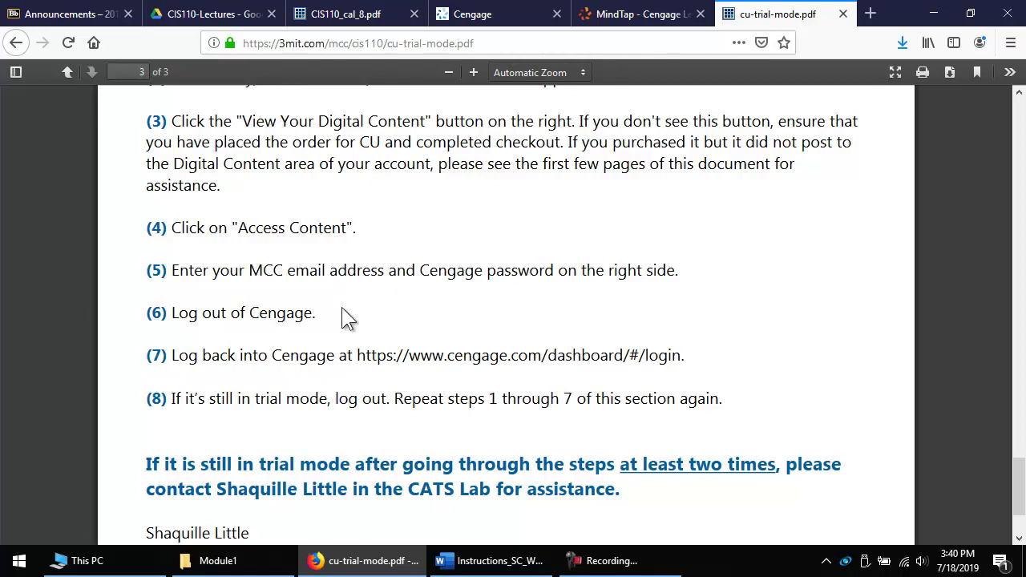
pyautogui.scroll(-3, 343, 312)
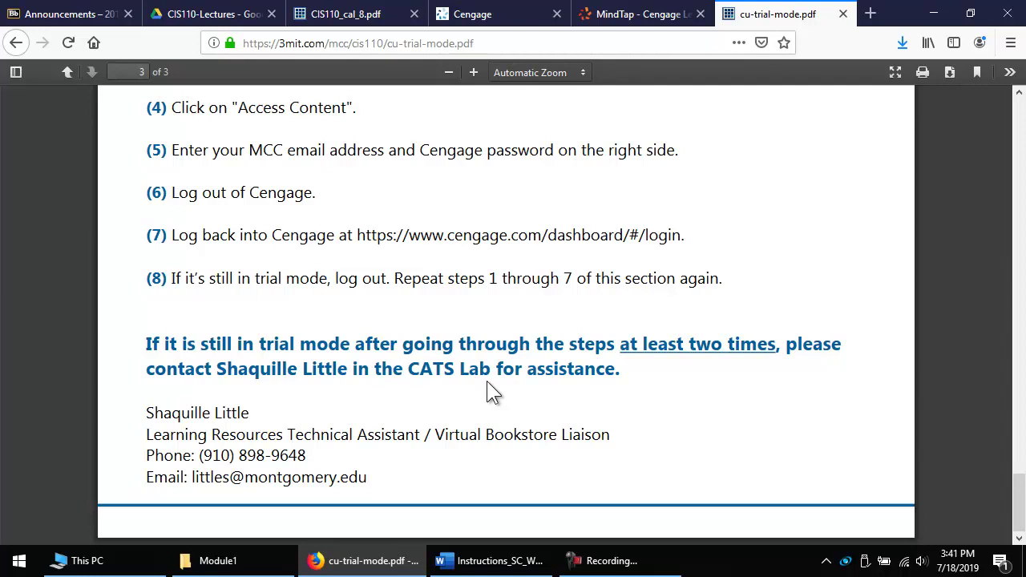
pyautogui.click(844, 14)
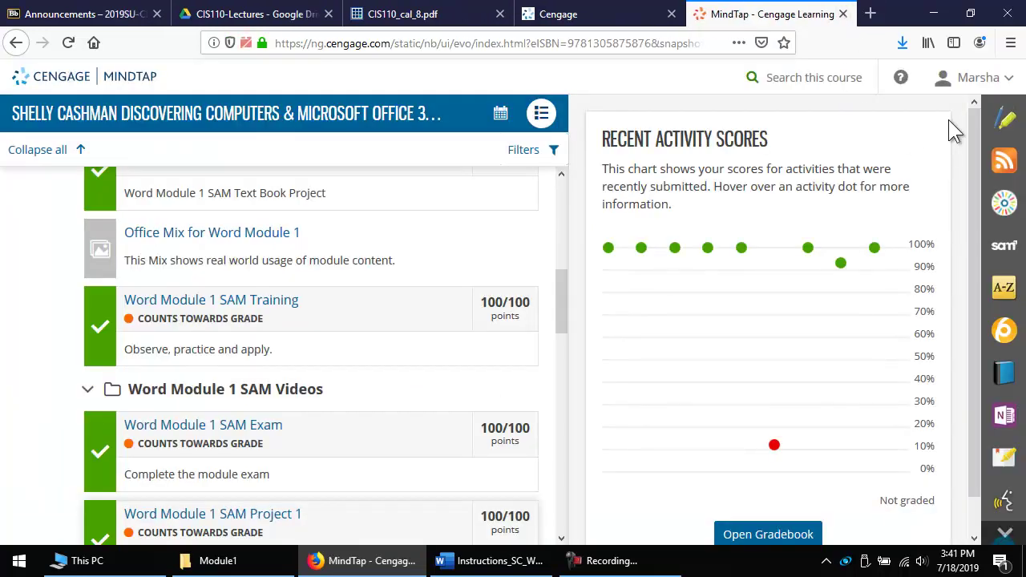
# - Log out of the MindTap course, and sign out of the Cengage Unlimited dashboard
pyautogui.click(970, 77)
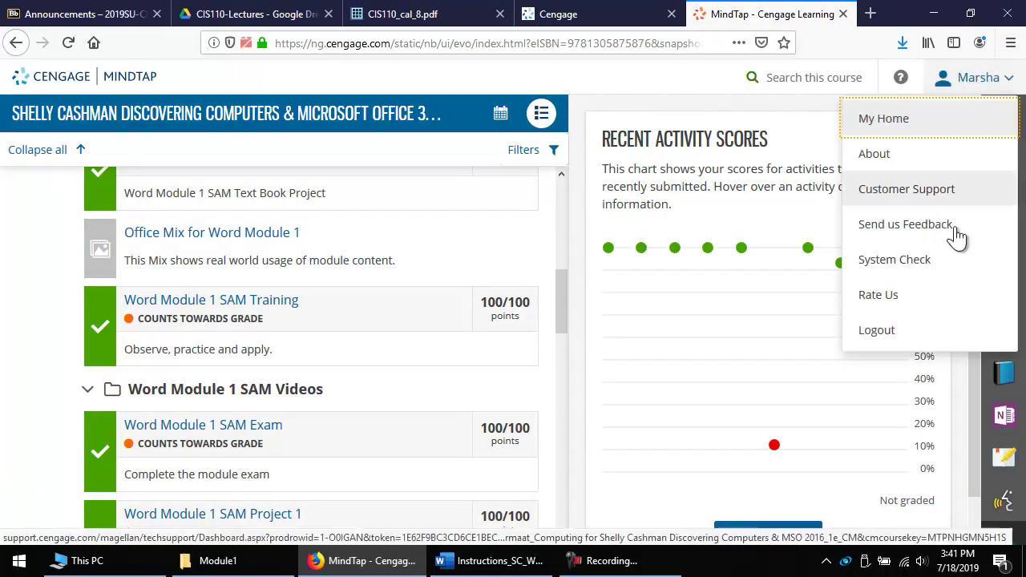
pyautogui.click(879, 332)
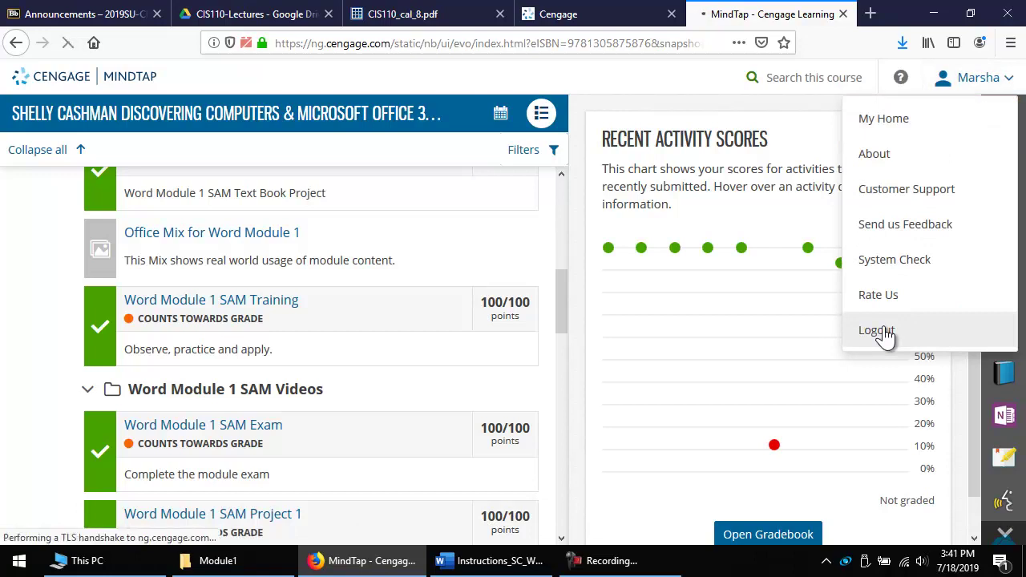
pyautogui.click(620, 13)
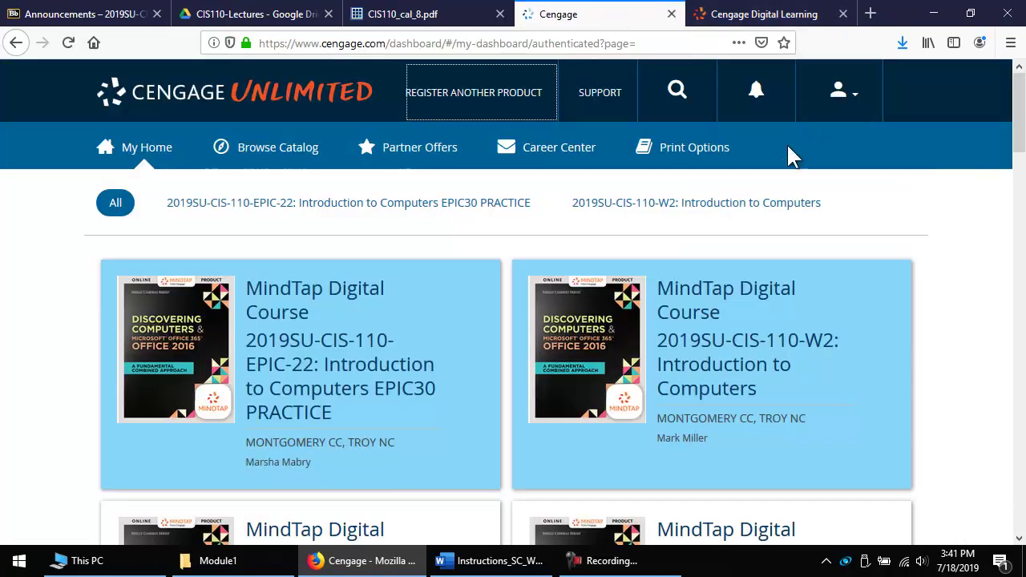
pyautogui.click(840, 90)
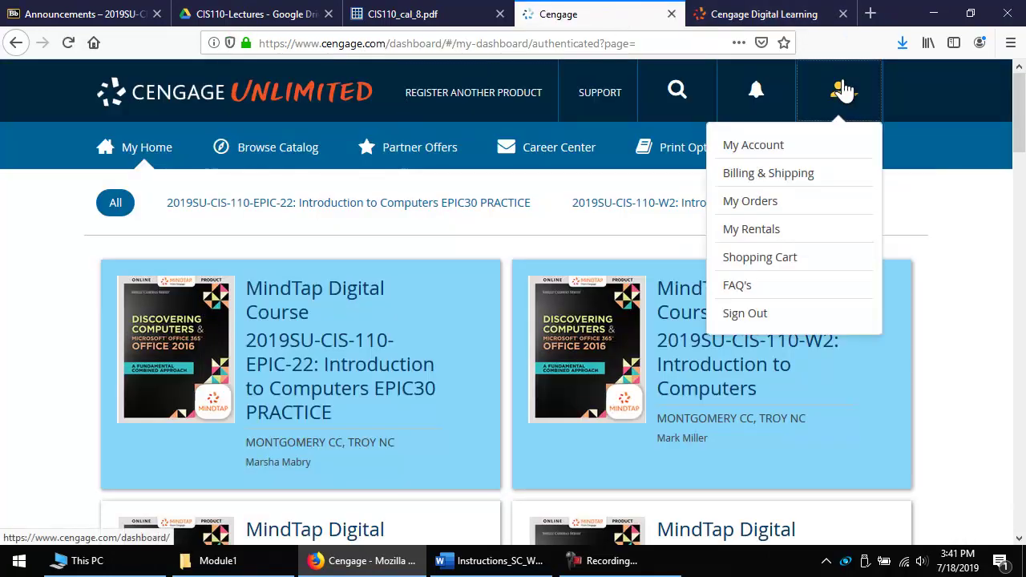
pyautogui.click(753, 319)
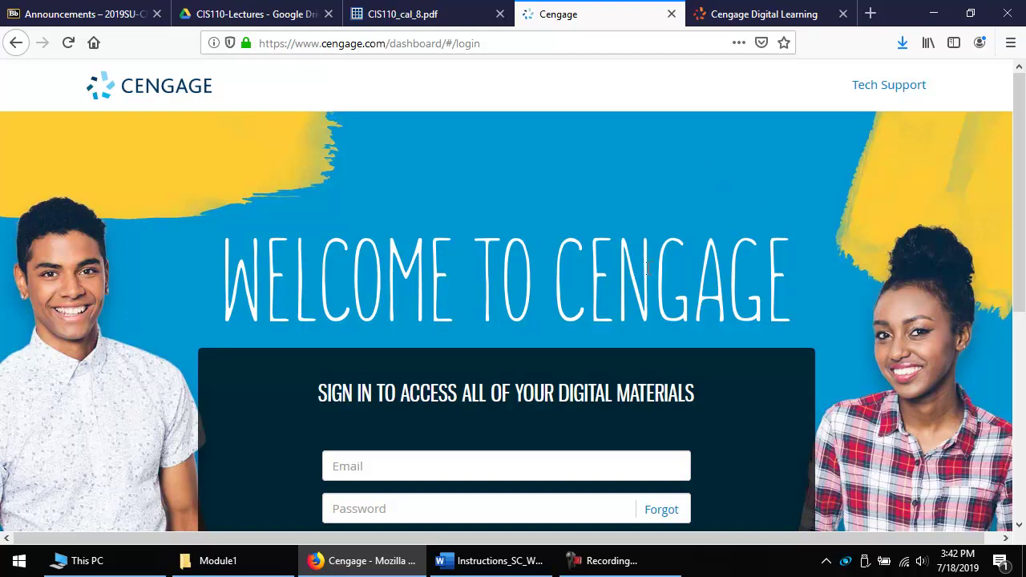
# - Sign back in to Cengage with the student account's saved e-mail address and the account password
pyautogui.click(593, 466)
pyautogui.write('ma')
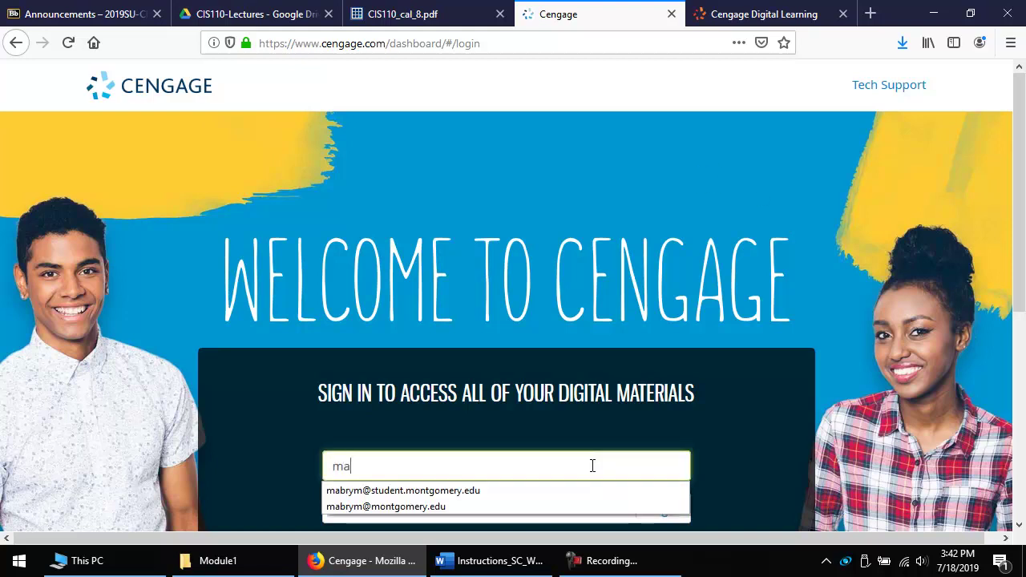
pyautogui.press('Down')
pyautogui.press('Return')
pyautogui.press('Tab')
pyautogui.write('•••••••••')
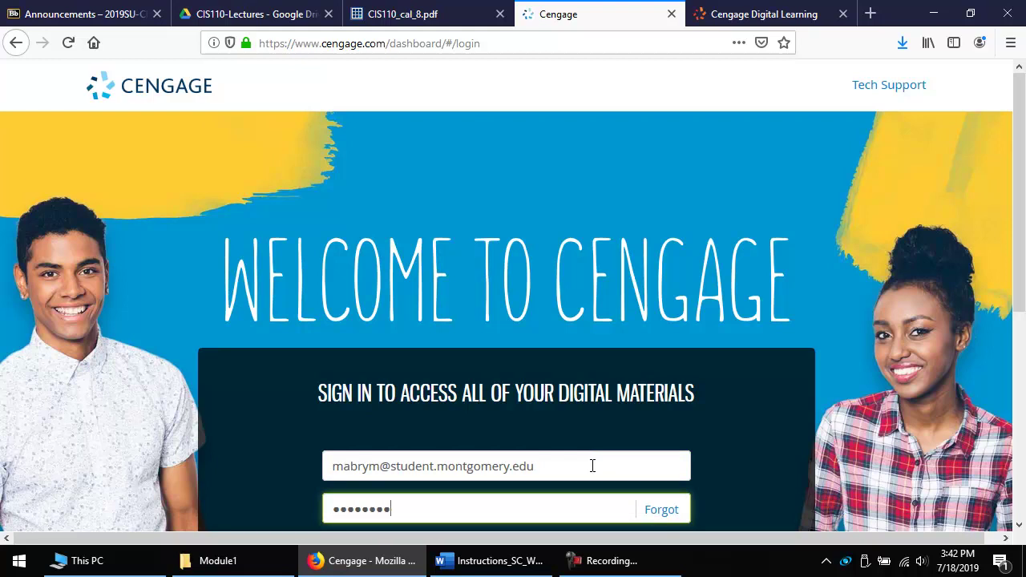
pyautogui.press('Return')
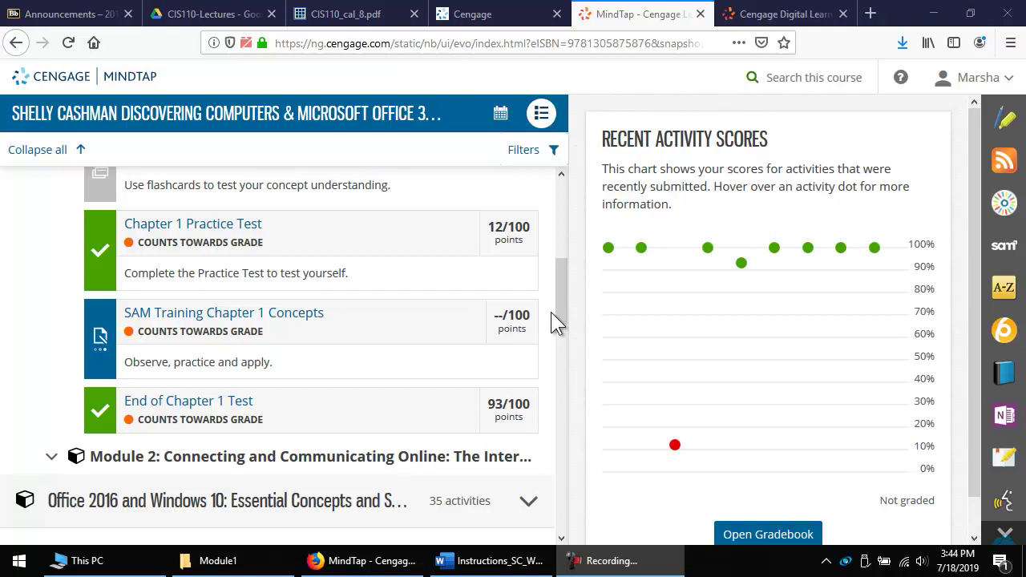
# - Start the SAM Training Chapter 1 Concepts activity and show task 2, Introduction to Application Software Lab, in Apply mode
pyautogui.click(223, 315)
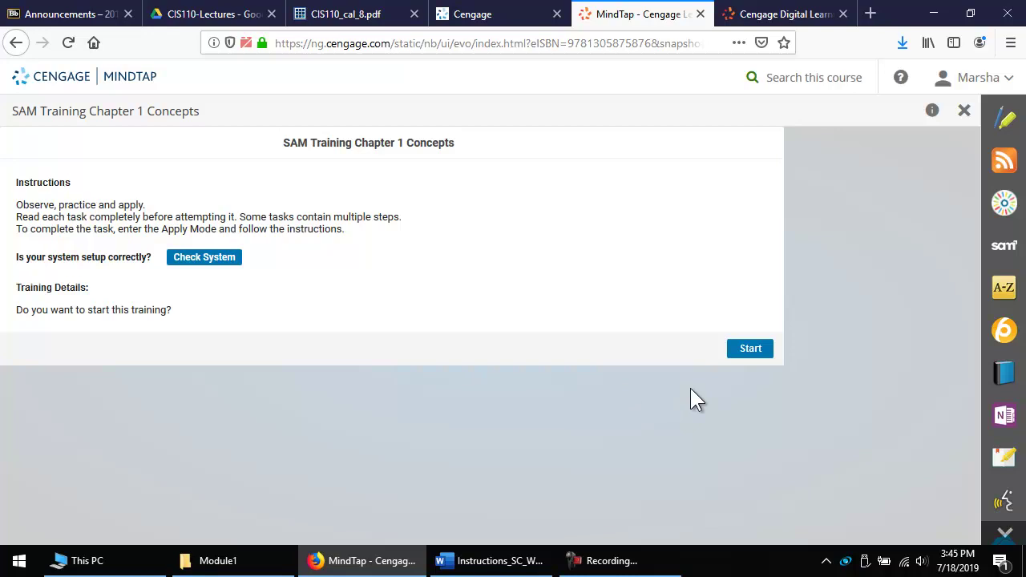
pyautogui.click(755, 346)
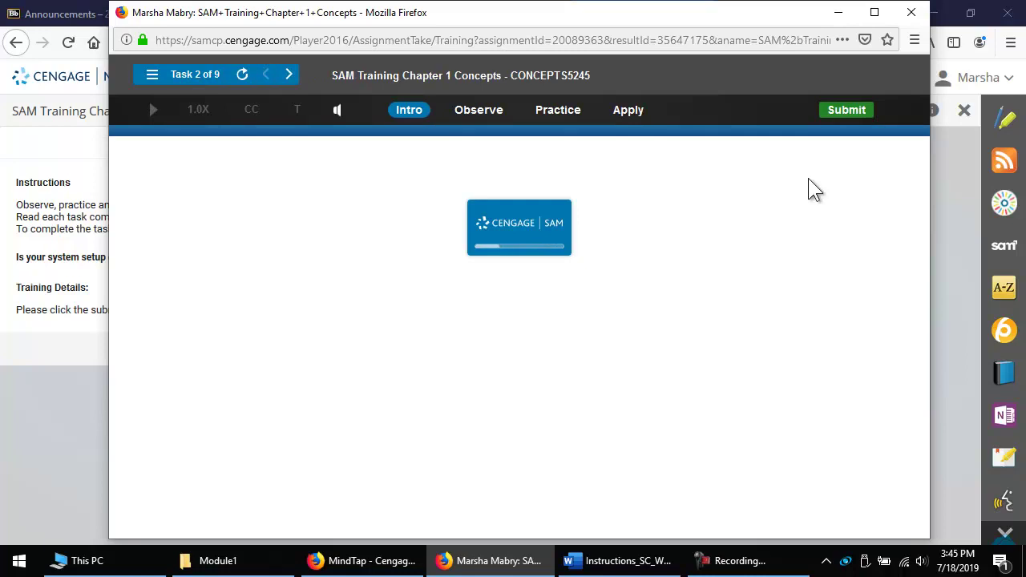
pyautogui.click(874, 13)
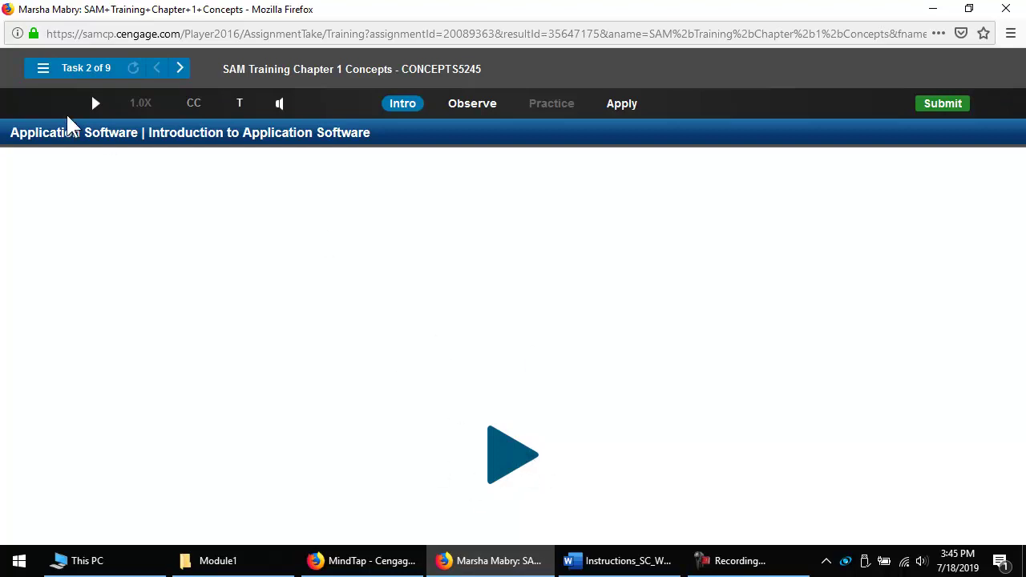
pyautogui.click(42, 75)
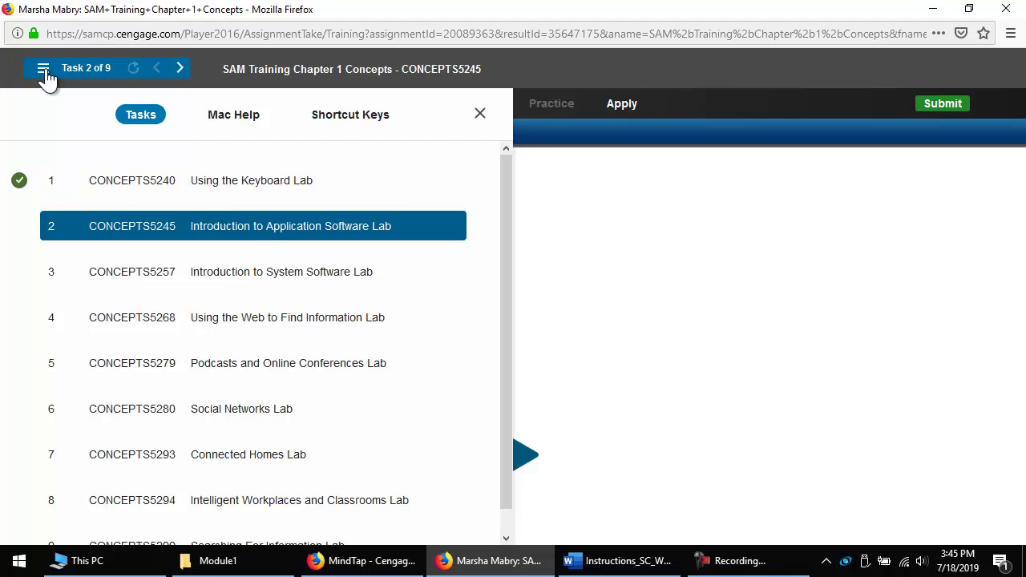
pyautogui.click(178, 237)
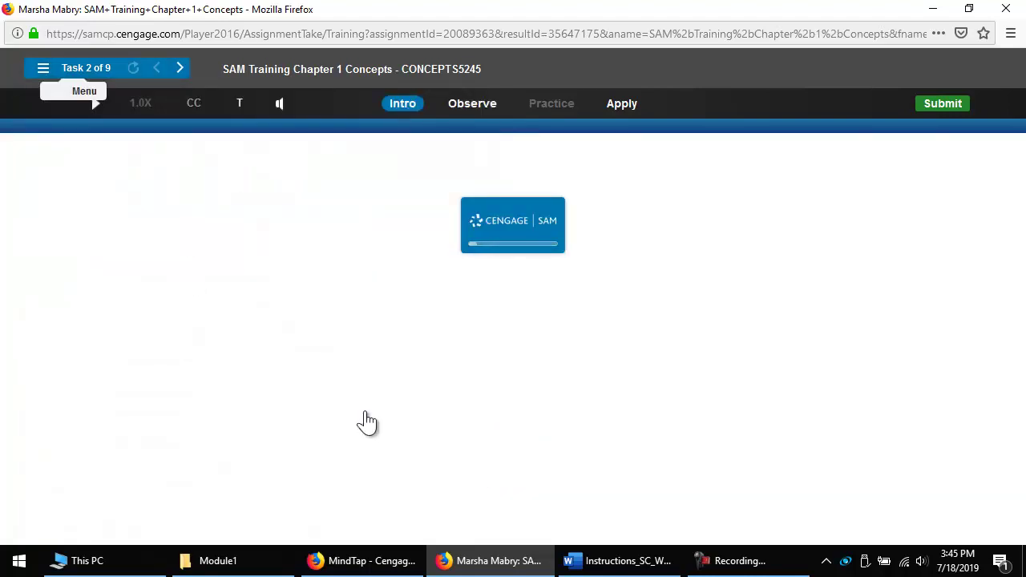
pyautogui.click(621, 104)
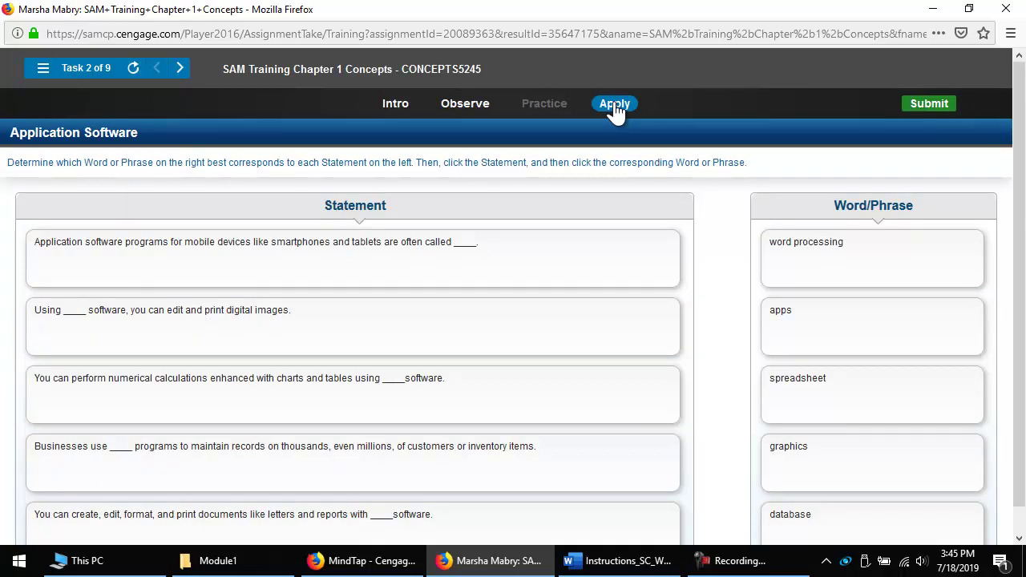
# - Close the SAM training without submitting it, dismiss the relaunch notice, and return to the MindTap course's activity list
pyautogui.click(1007, 9)
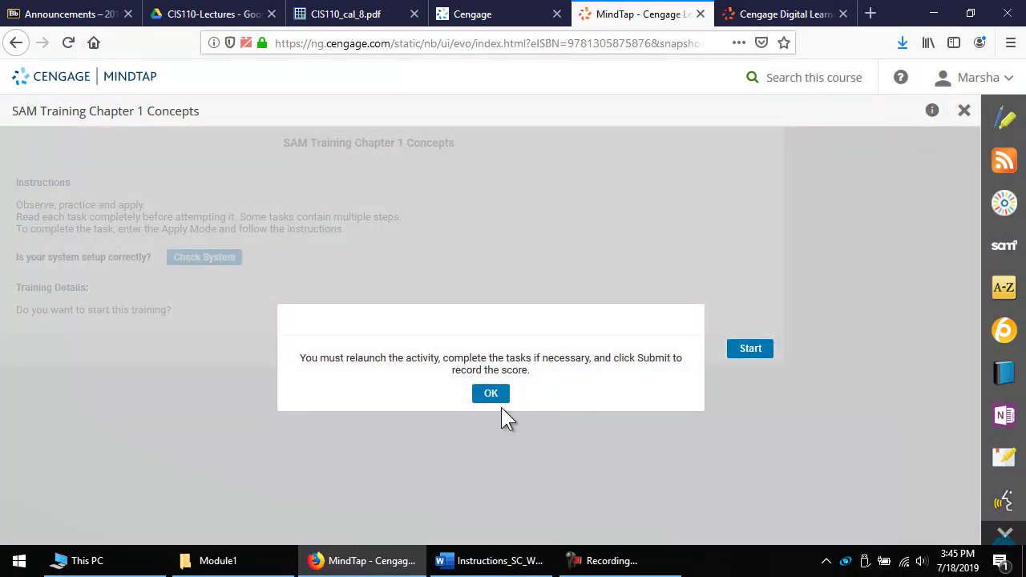
pyautogui.click(492, 394)
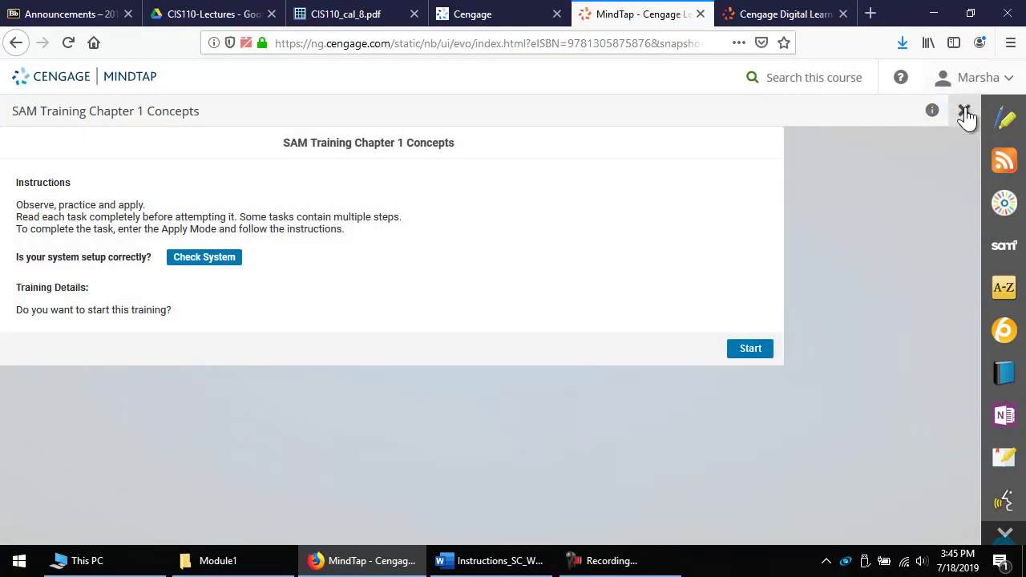
pyautogui.click(965, 112)
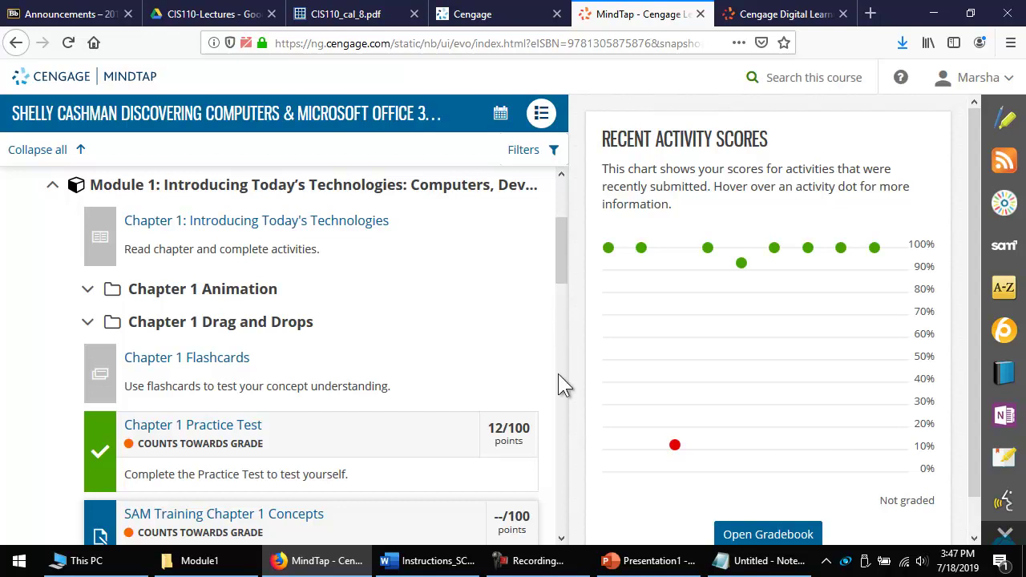
# - Switch to the Presentation1 file in PowerPoint
pyautogui.click(633, 563)
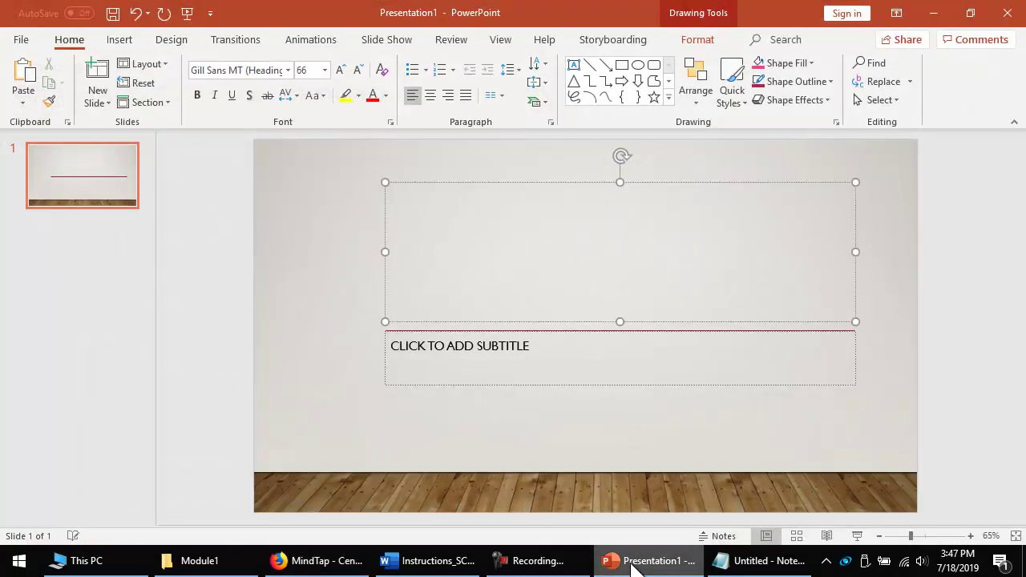